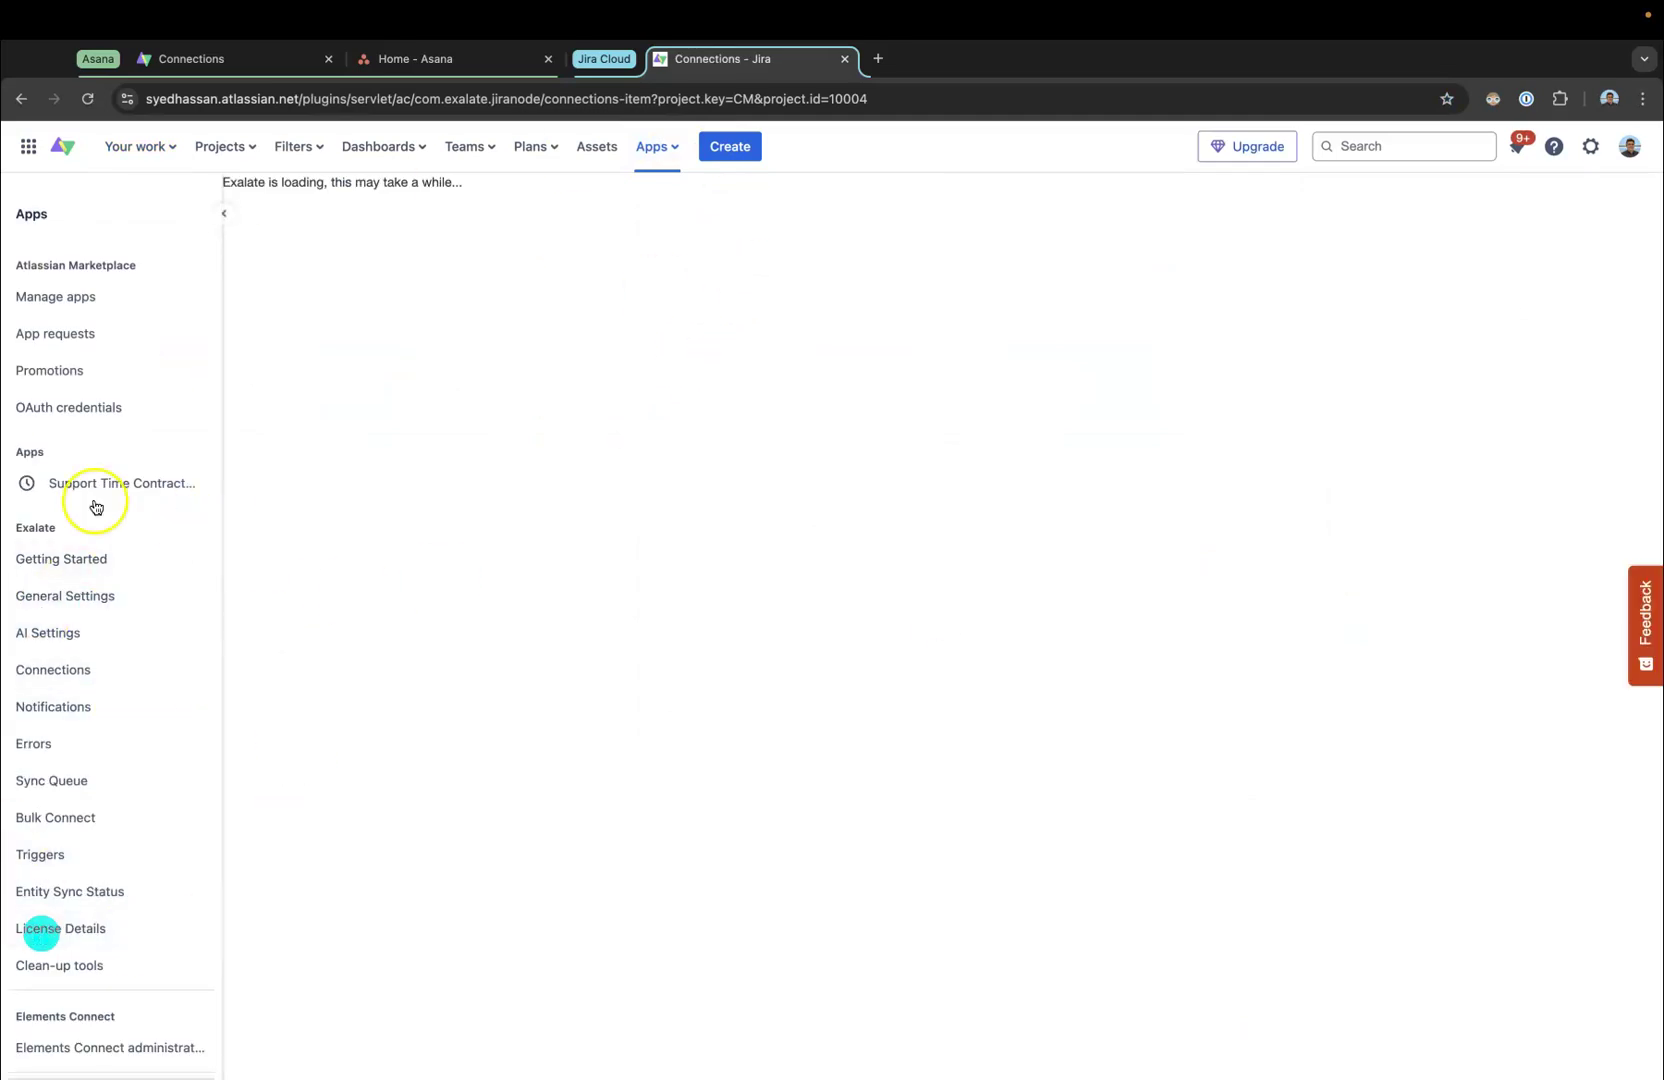
# - Open Exalate's Connections page in Jira Cloud and bring up the Connections page of the Asana node
pyautogui.click(79, 674)
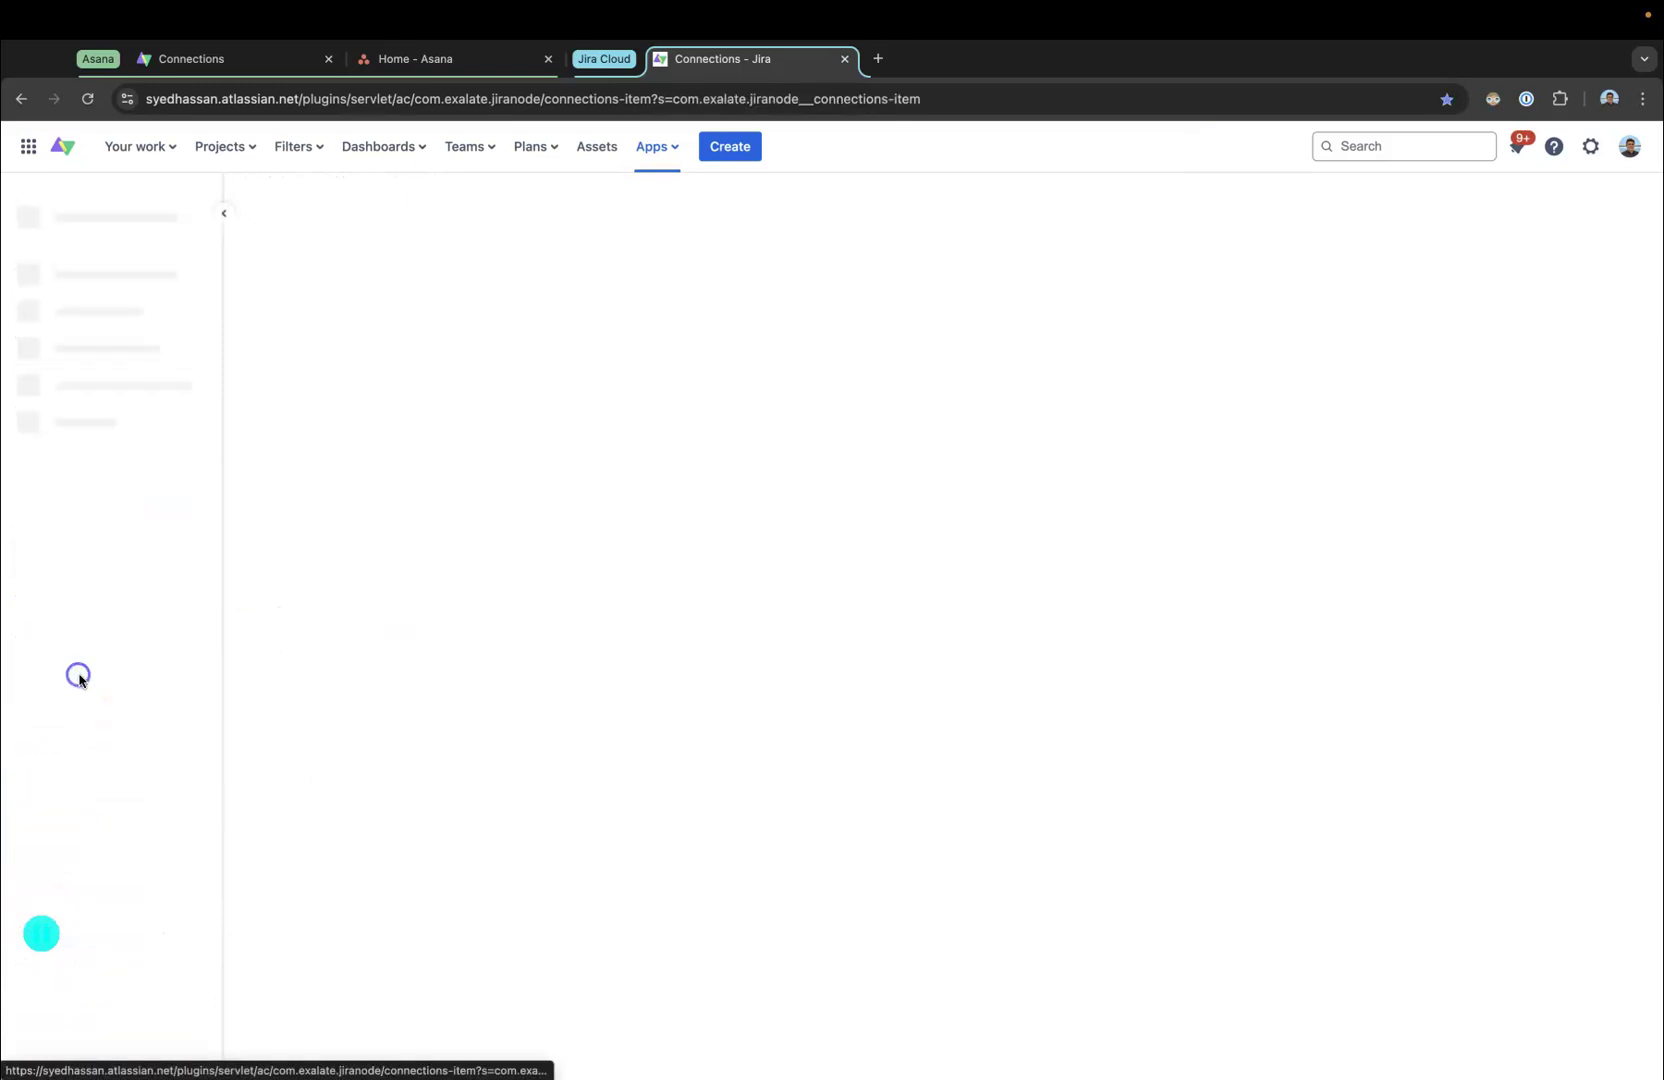
pyautogui.click(302, 72)
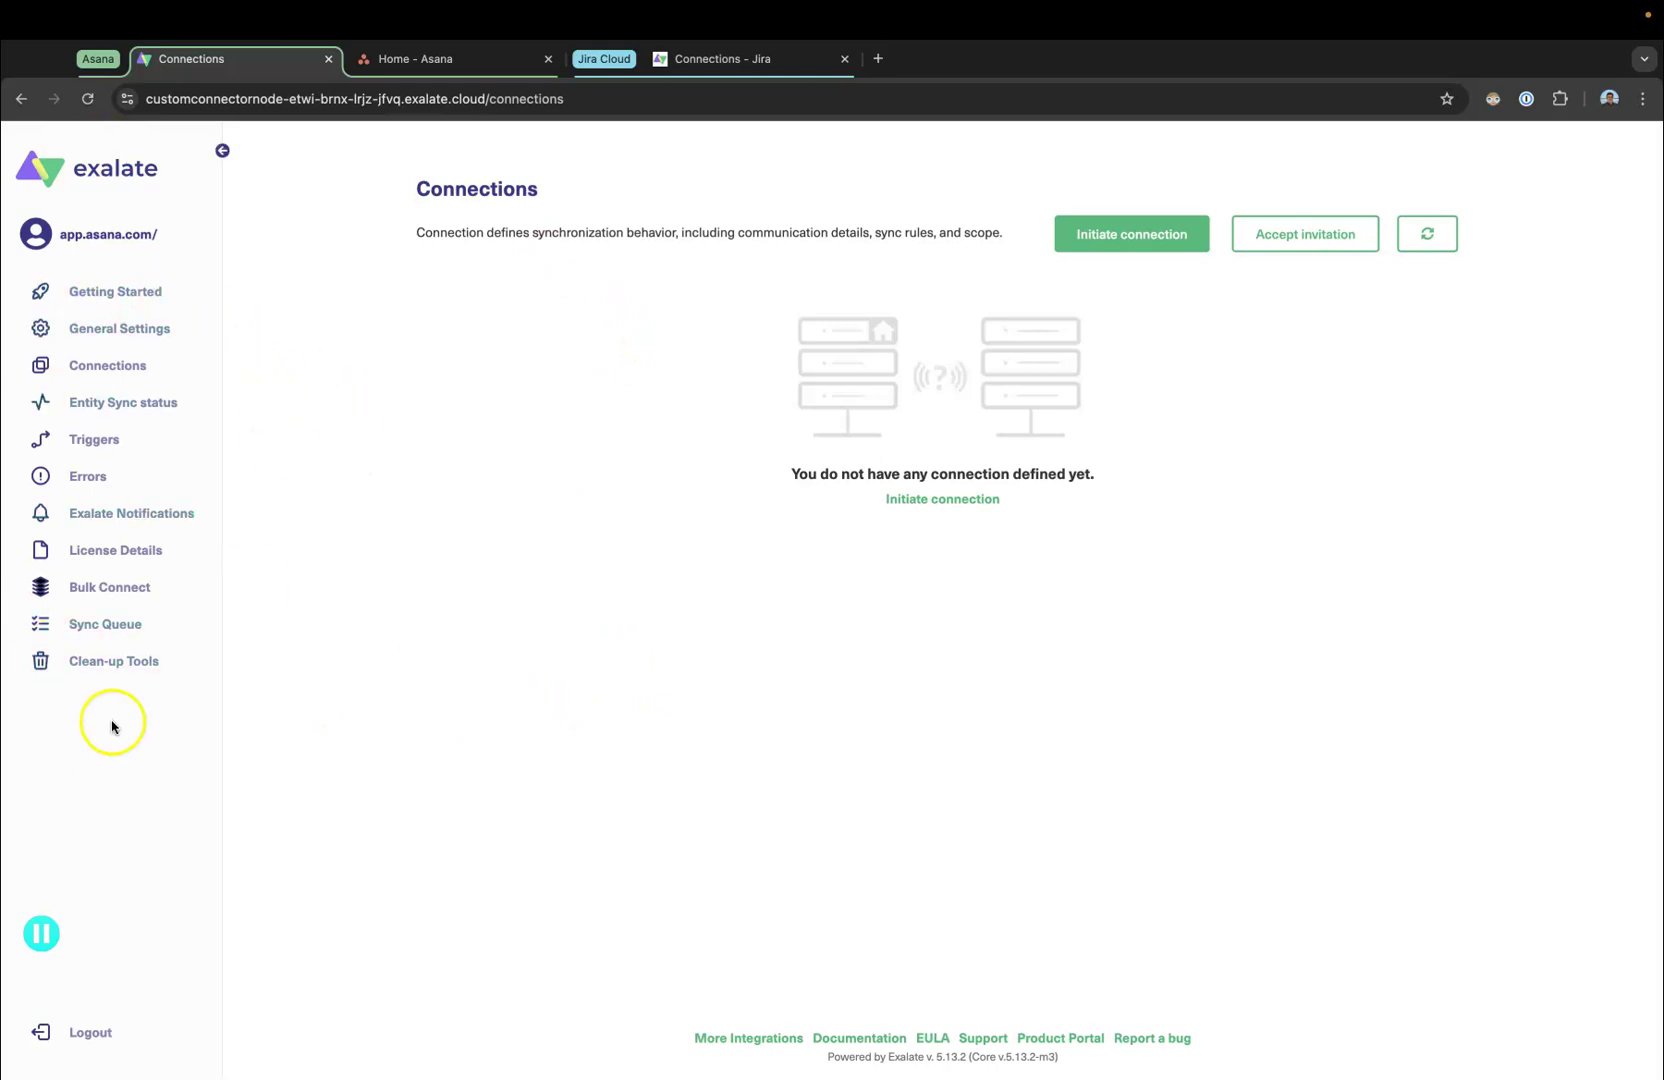
pyautogui.click(700, 60)
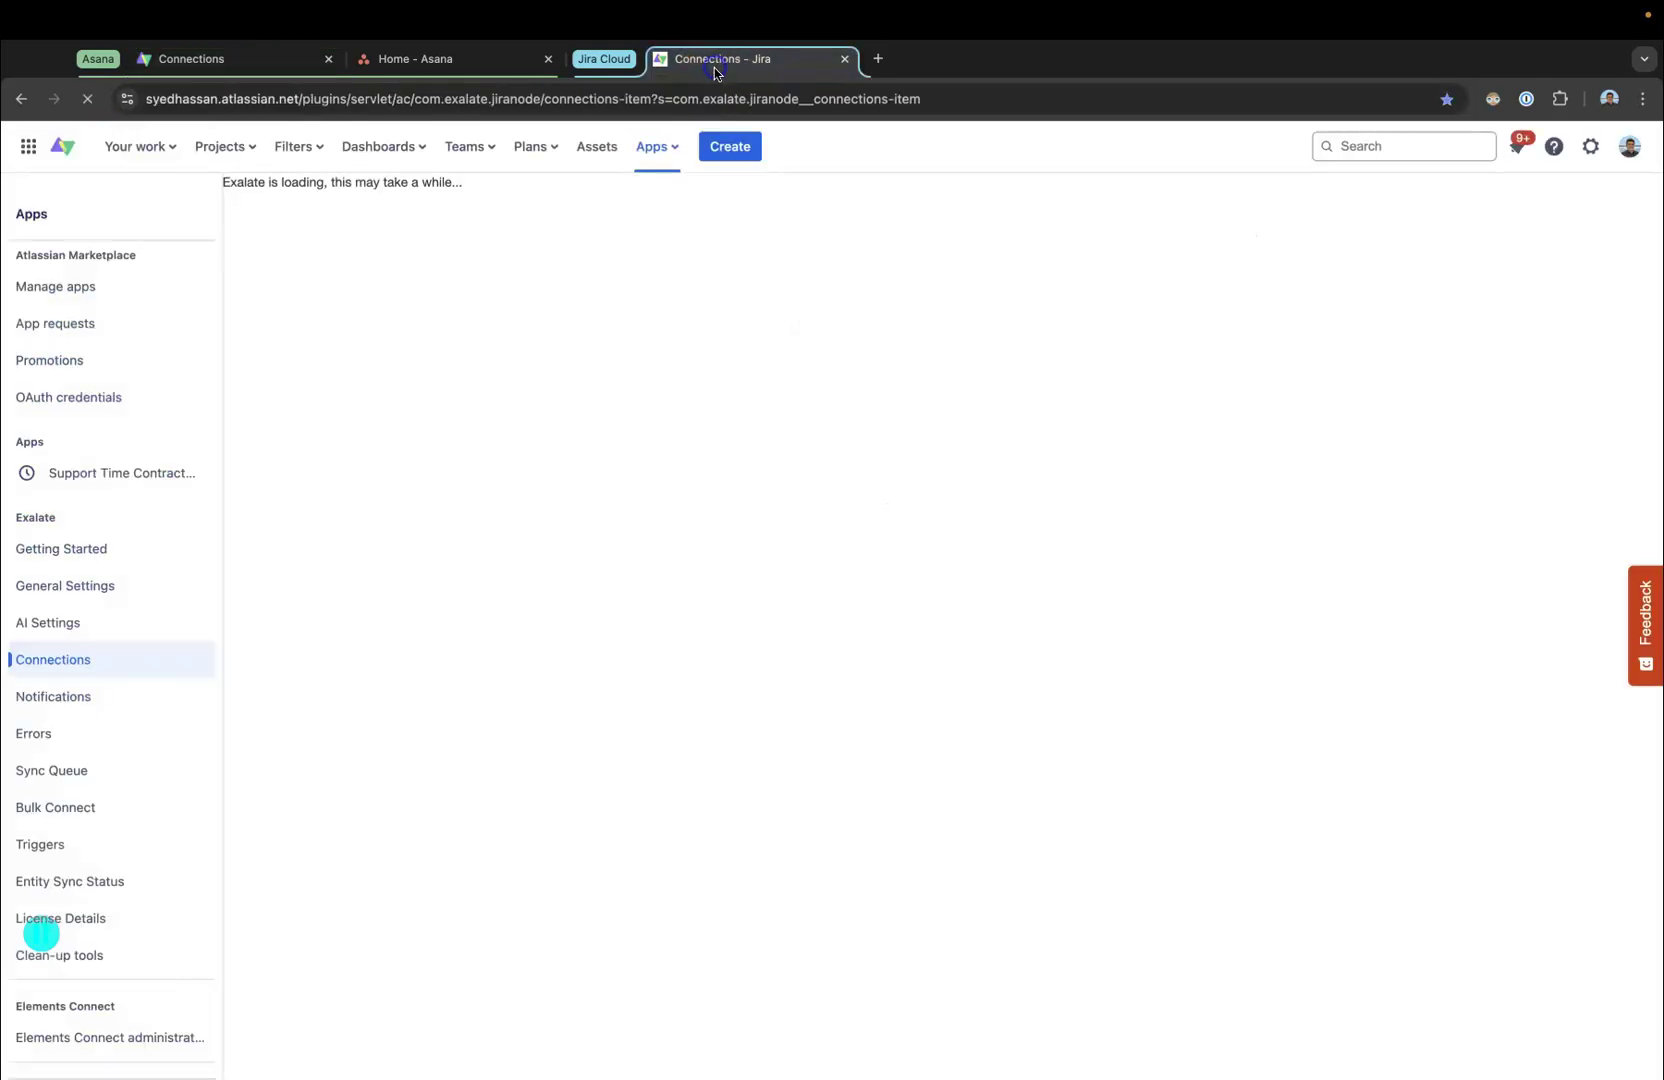
pyautogui.click(248, 65)
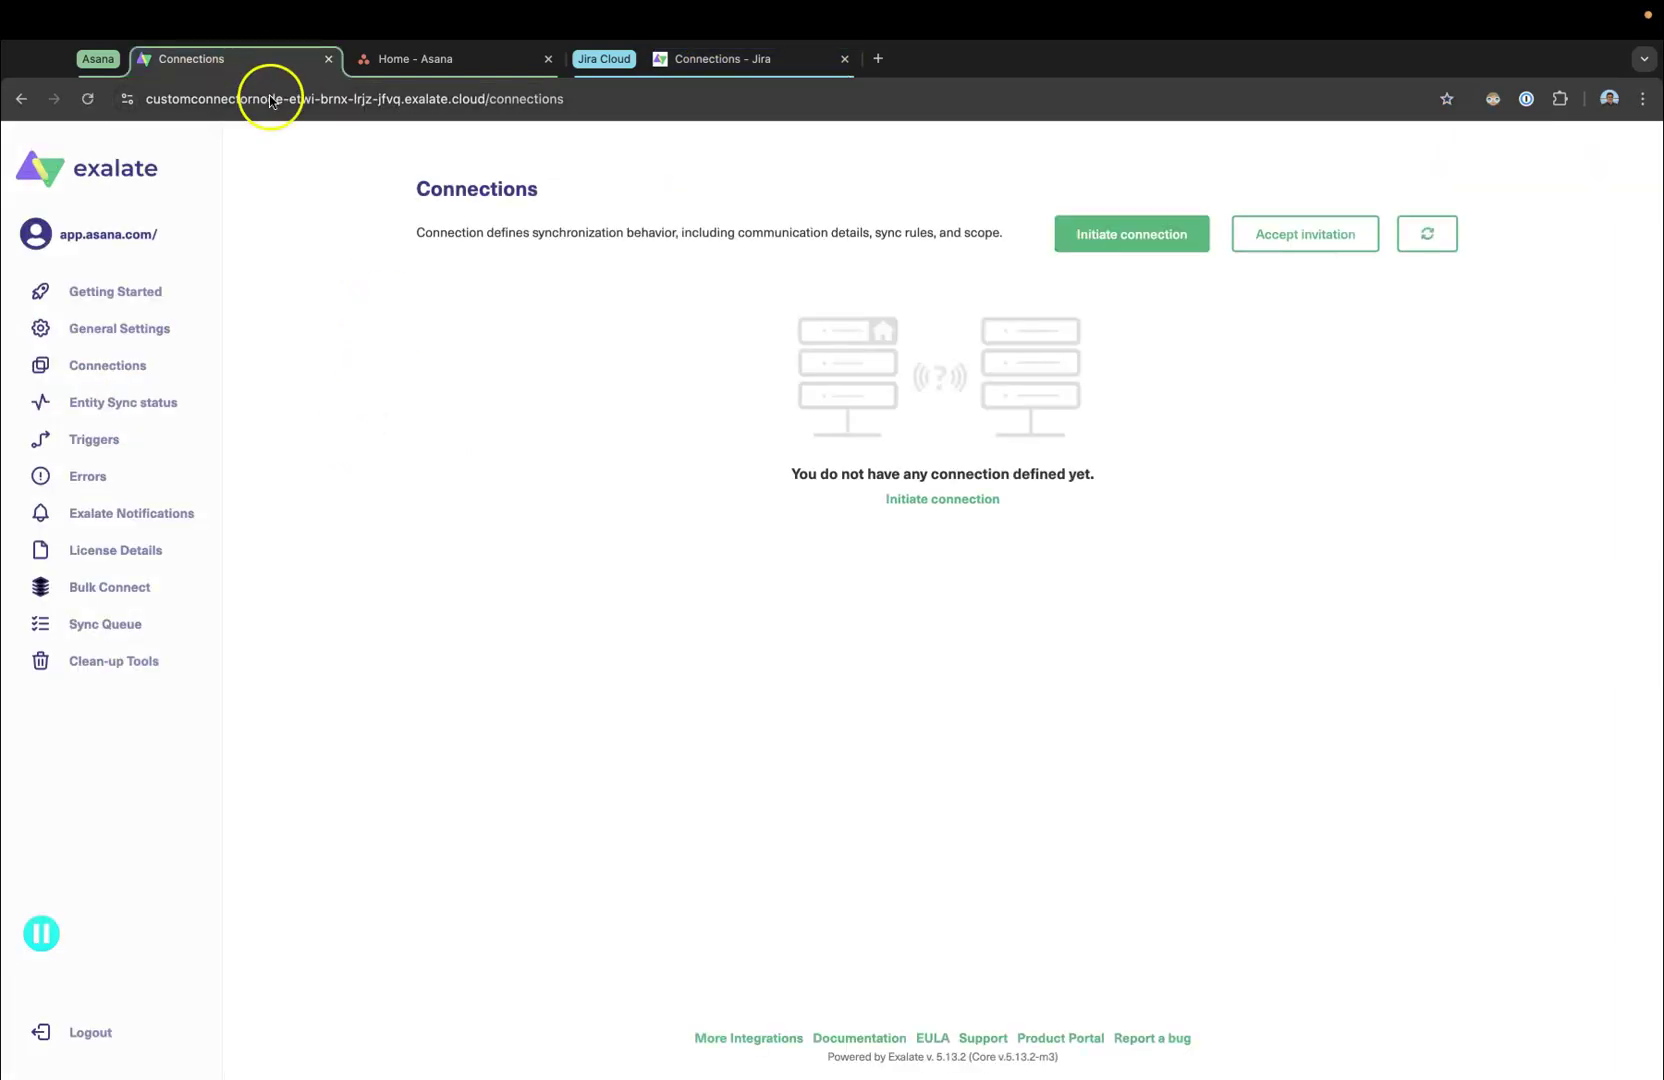
pyautogui.moveTo(536, 193); pyautogui.dragTo(405, 193)
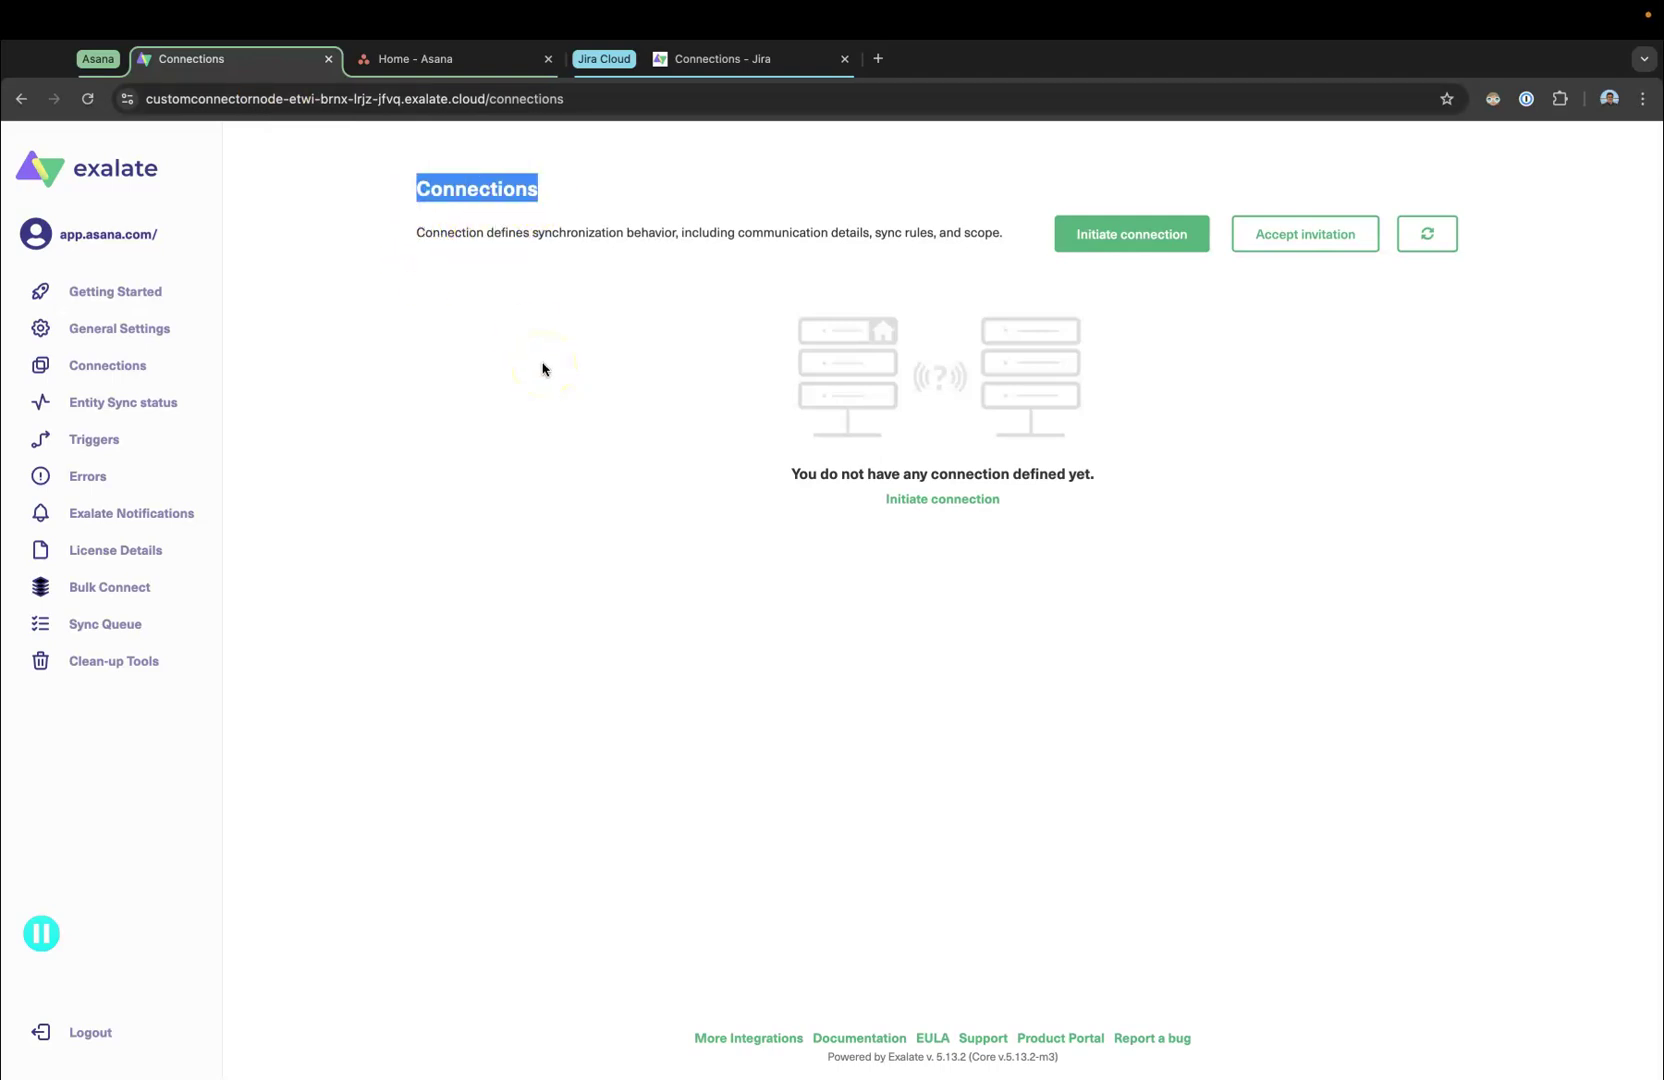
# - Initiate a connection from the Asana node, copying the Jira Cloud site's base URL in as the destination instance URL
pyautogui.click(1125, 234)
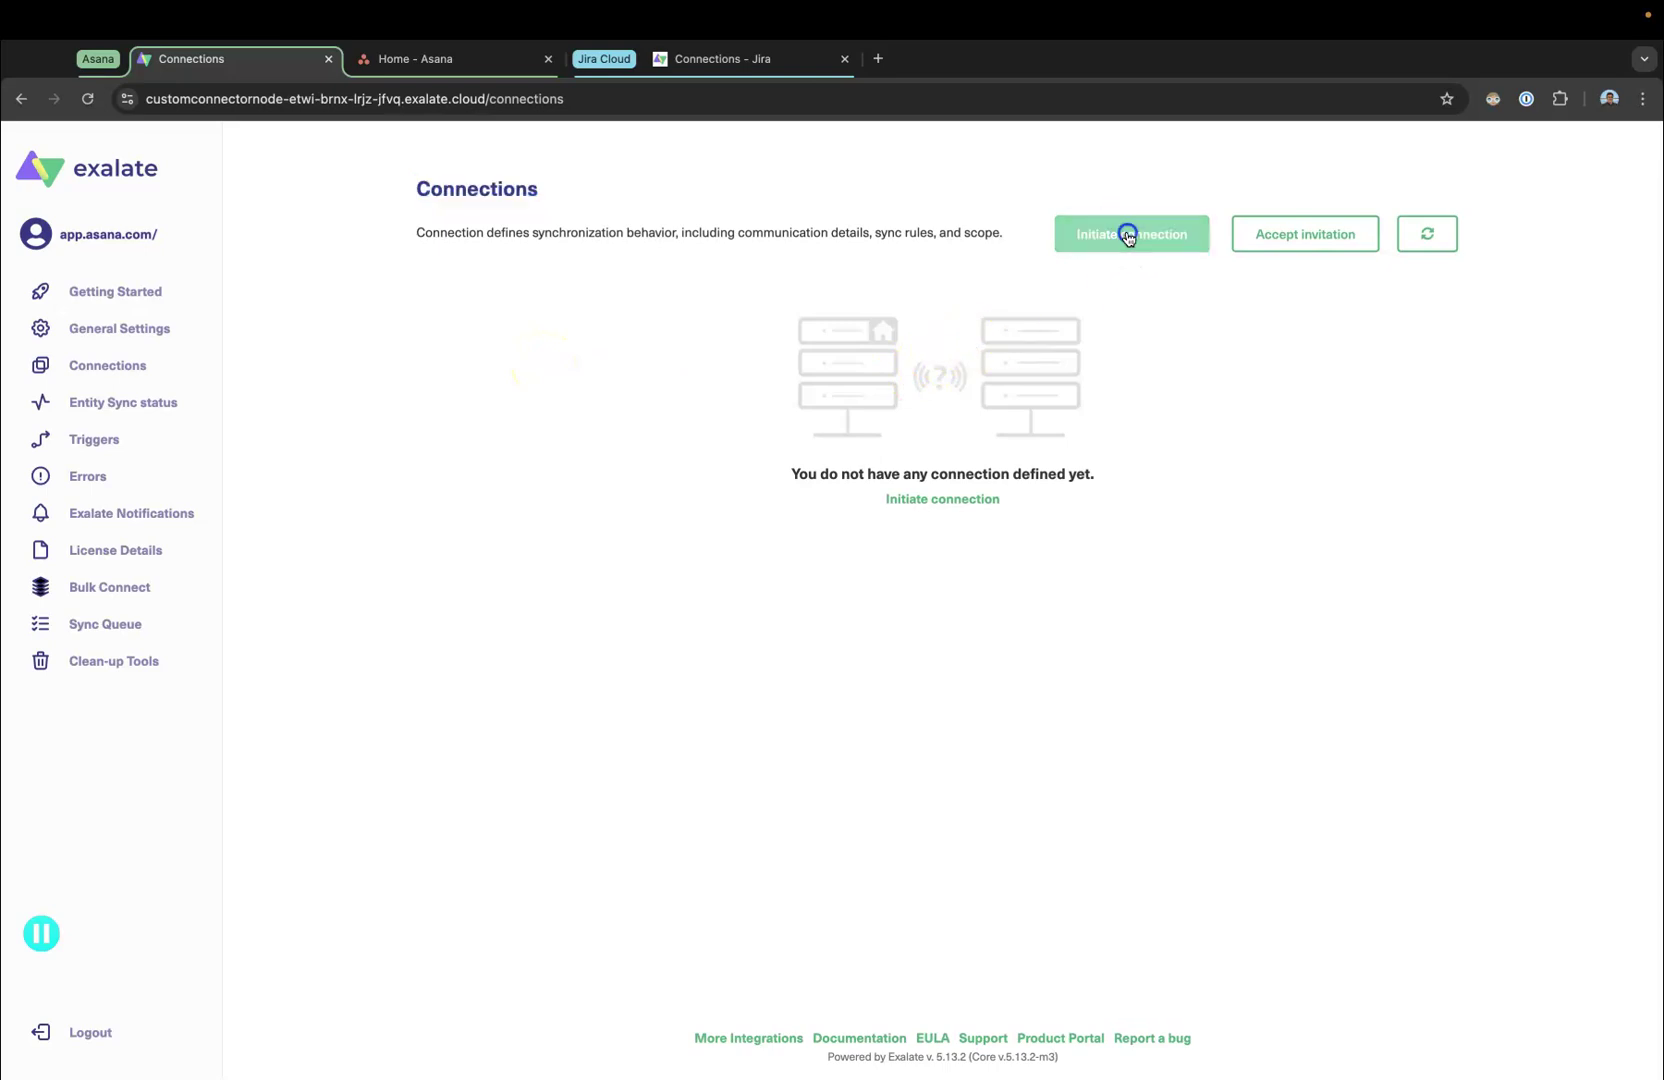
pyautogui.click(726, 66)
pyautogui.moveTo(300, 104); pyautogui.dragTo(148, 100)
pyautogui.rightClick(230, 96)
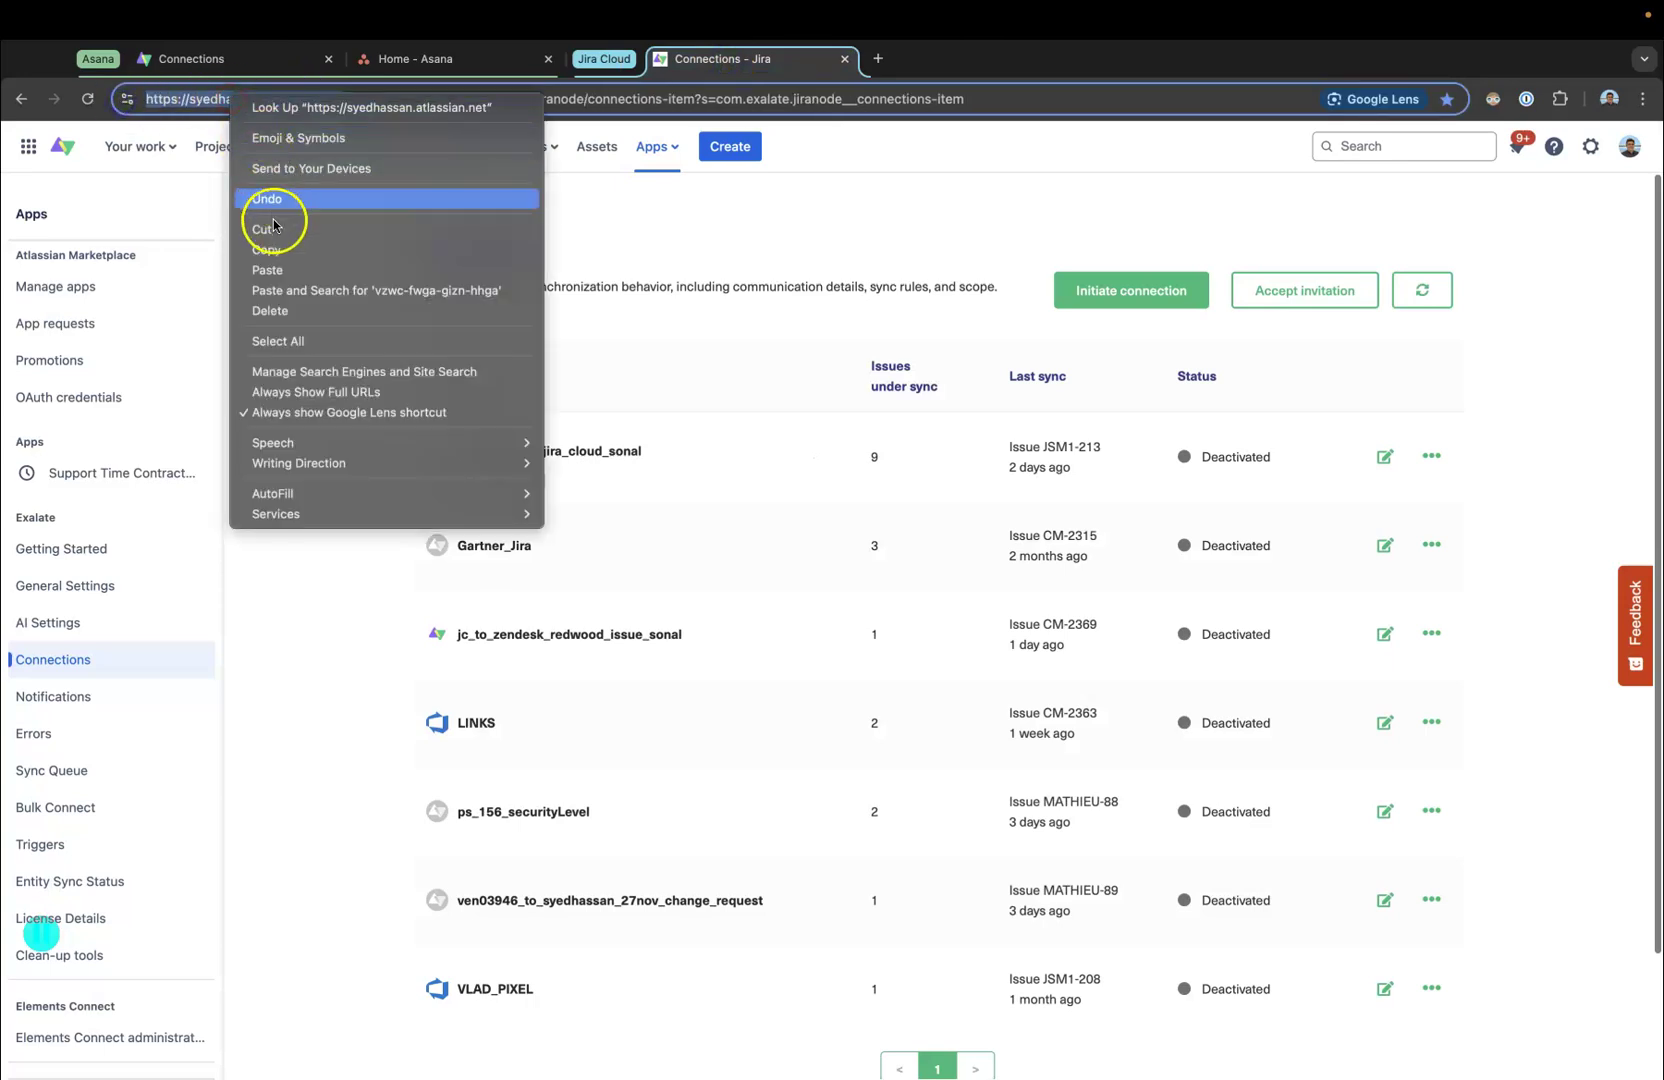
pyautogui.click(276, 252)
pyautogui.click(238, 62)
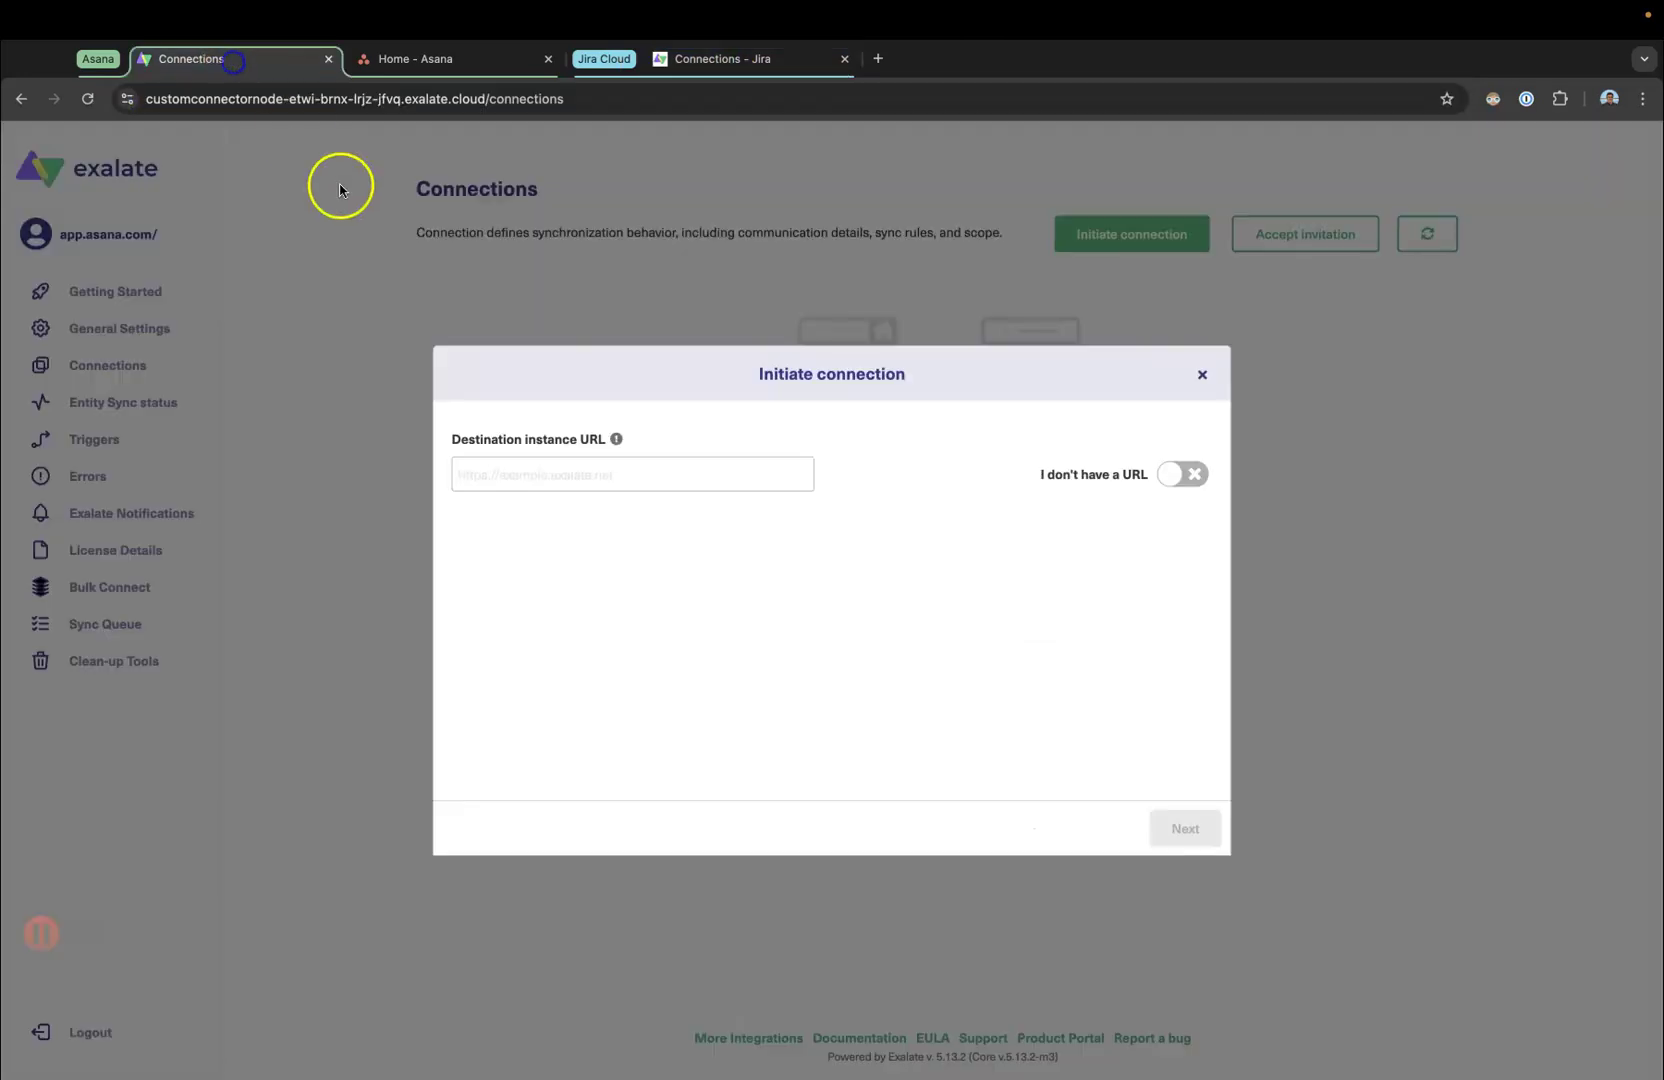
pyautogui.press('super+v')
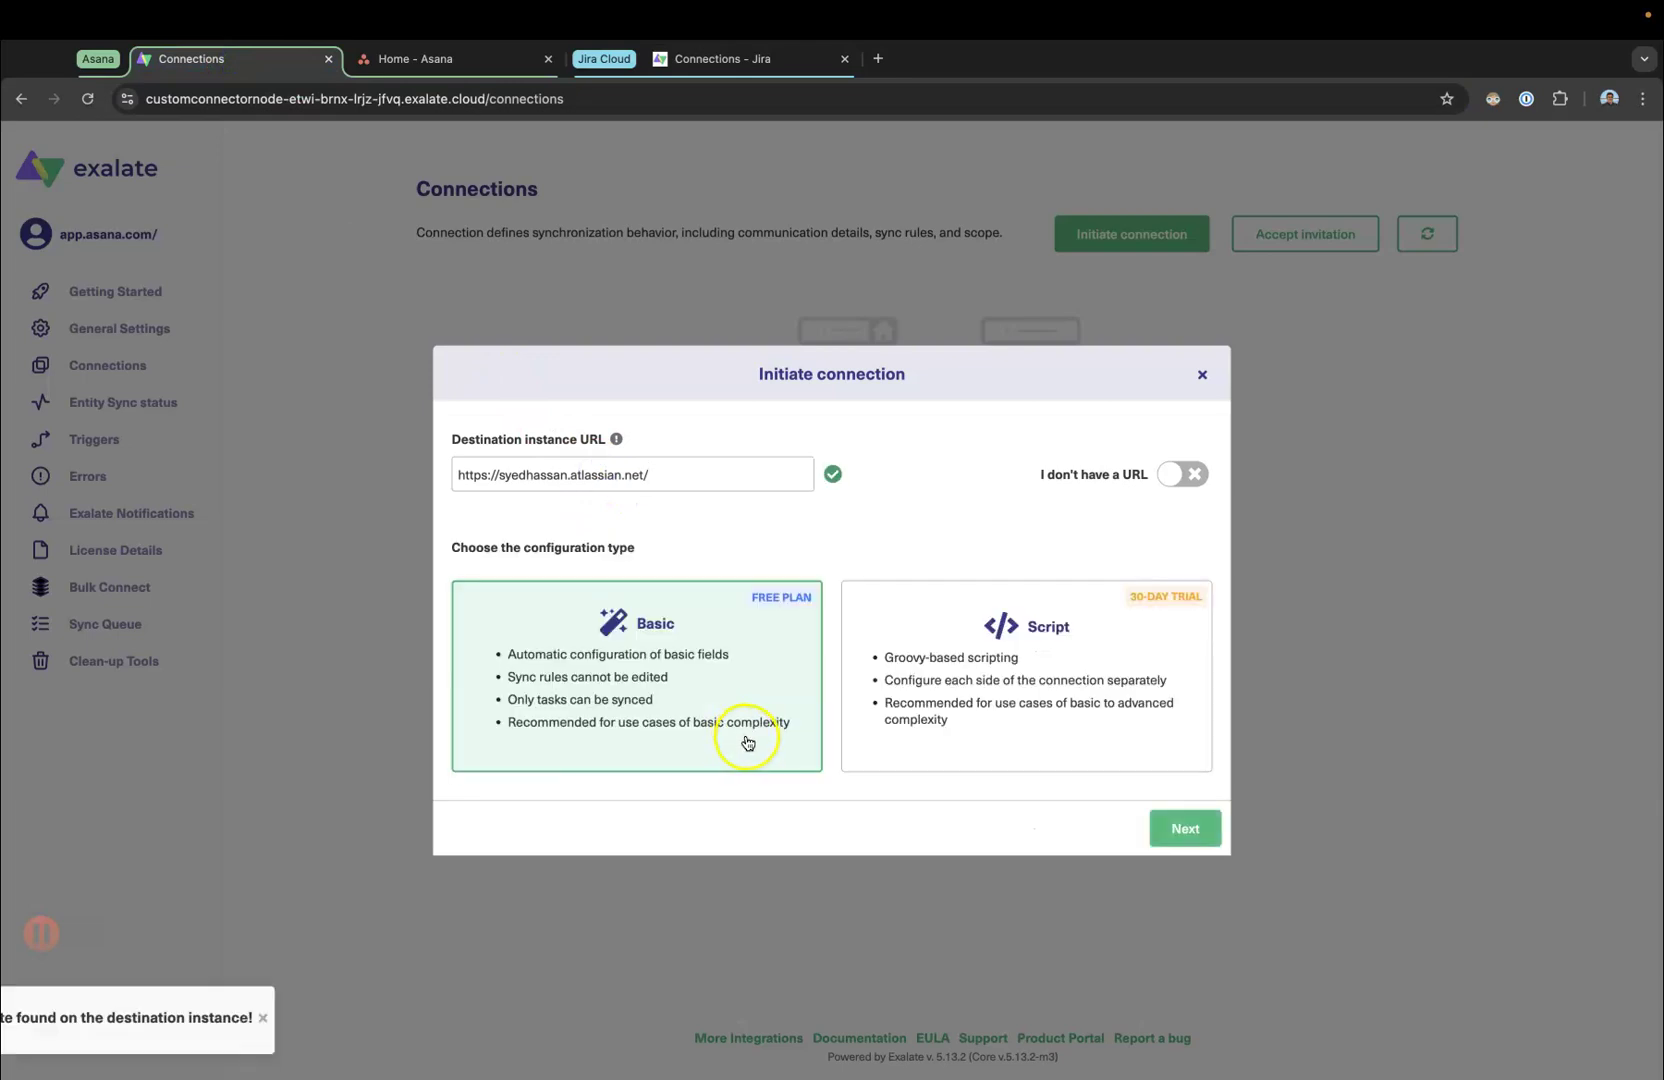
# - Choose the Script configuration, set the remote instance short name to JC, and initiate the Asana_to_JC connection
pyautogui.click(962, 728)
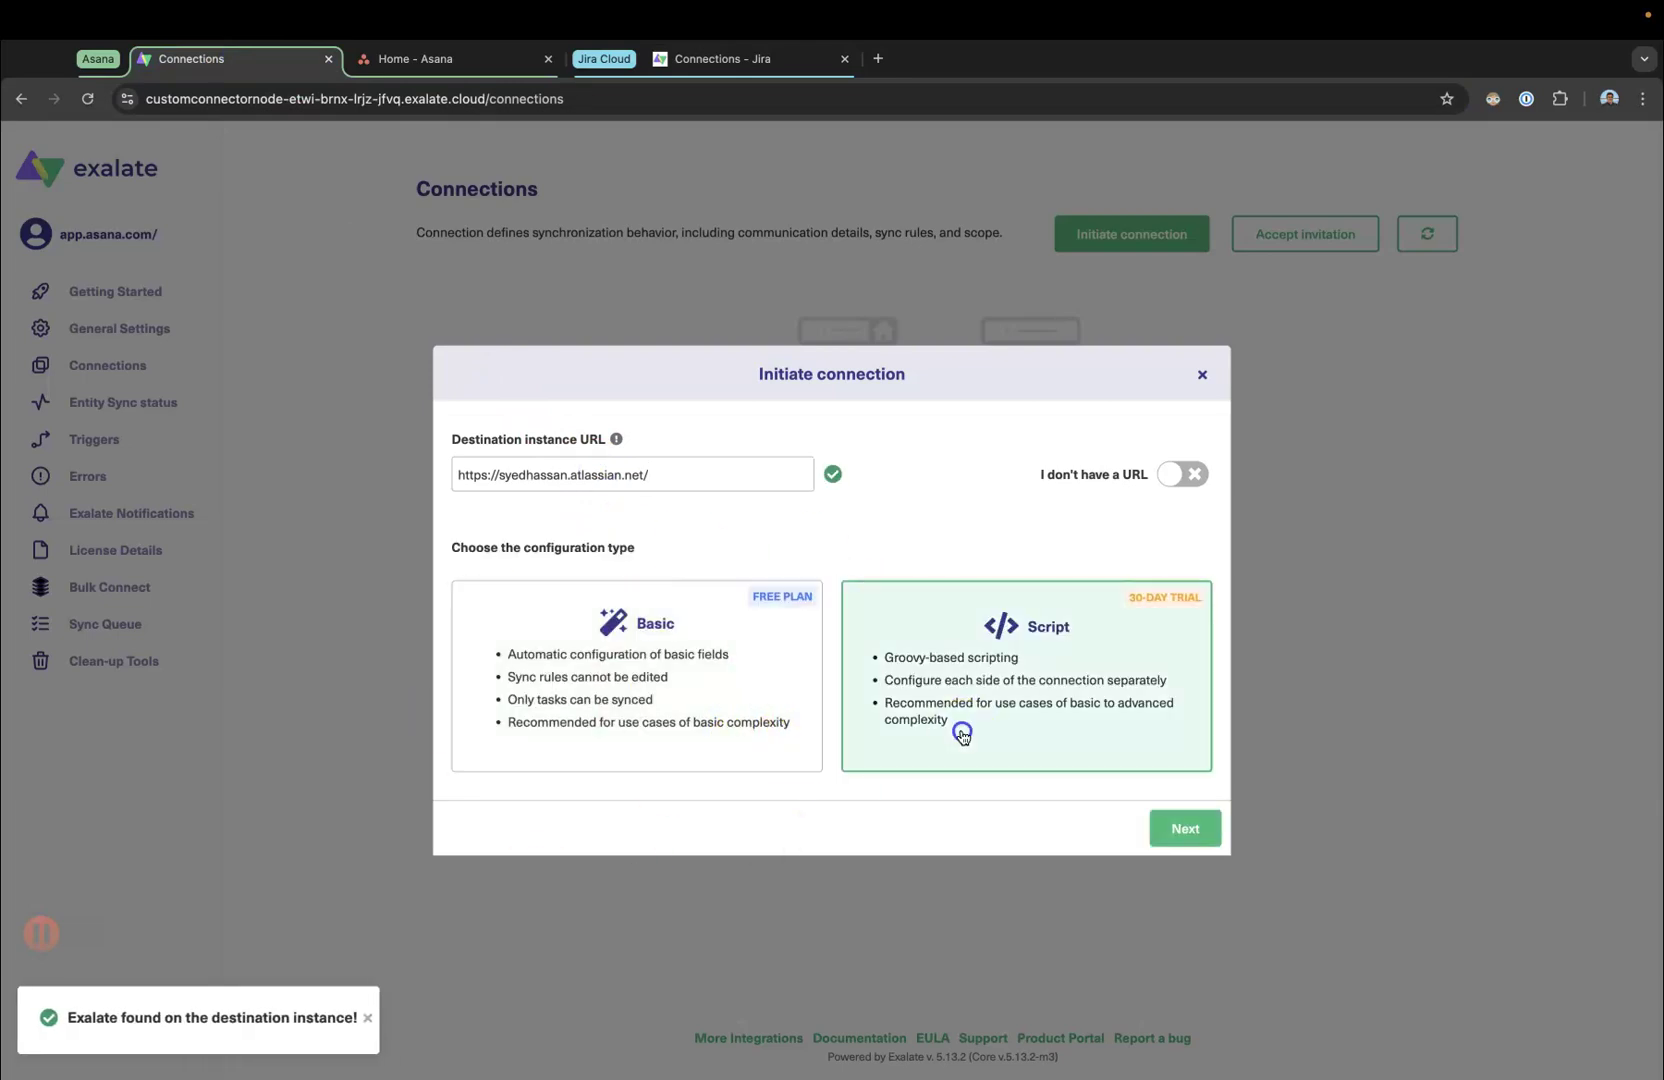
pyautogui.click(1160, 826)
pyautogui.click(607, 494)
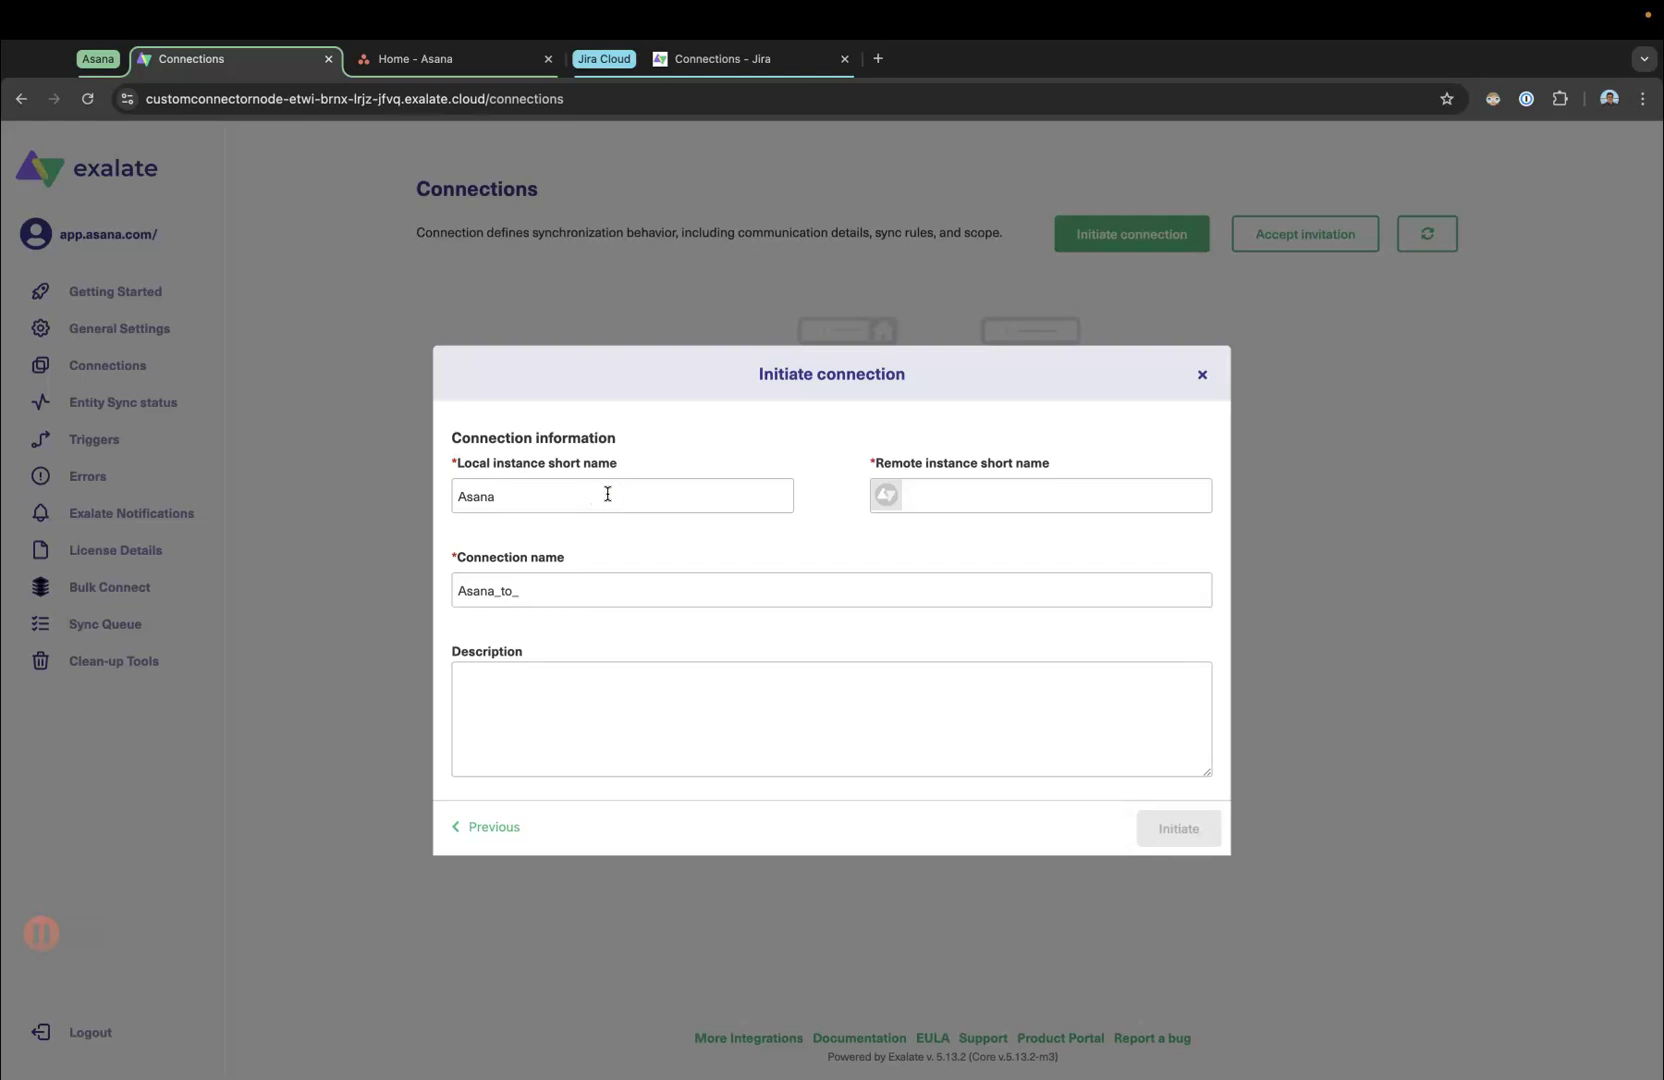
pyautogui.write('JC')
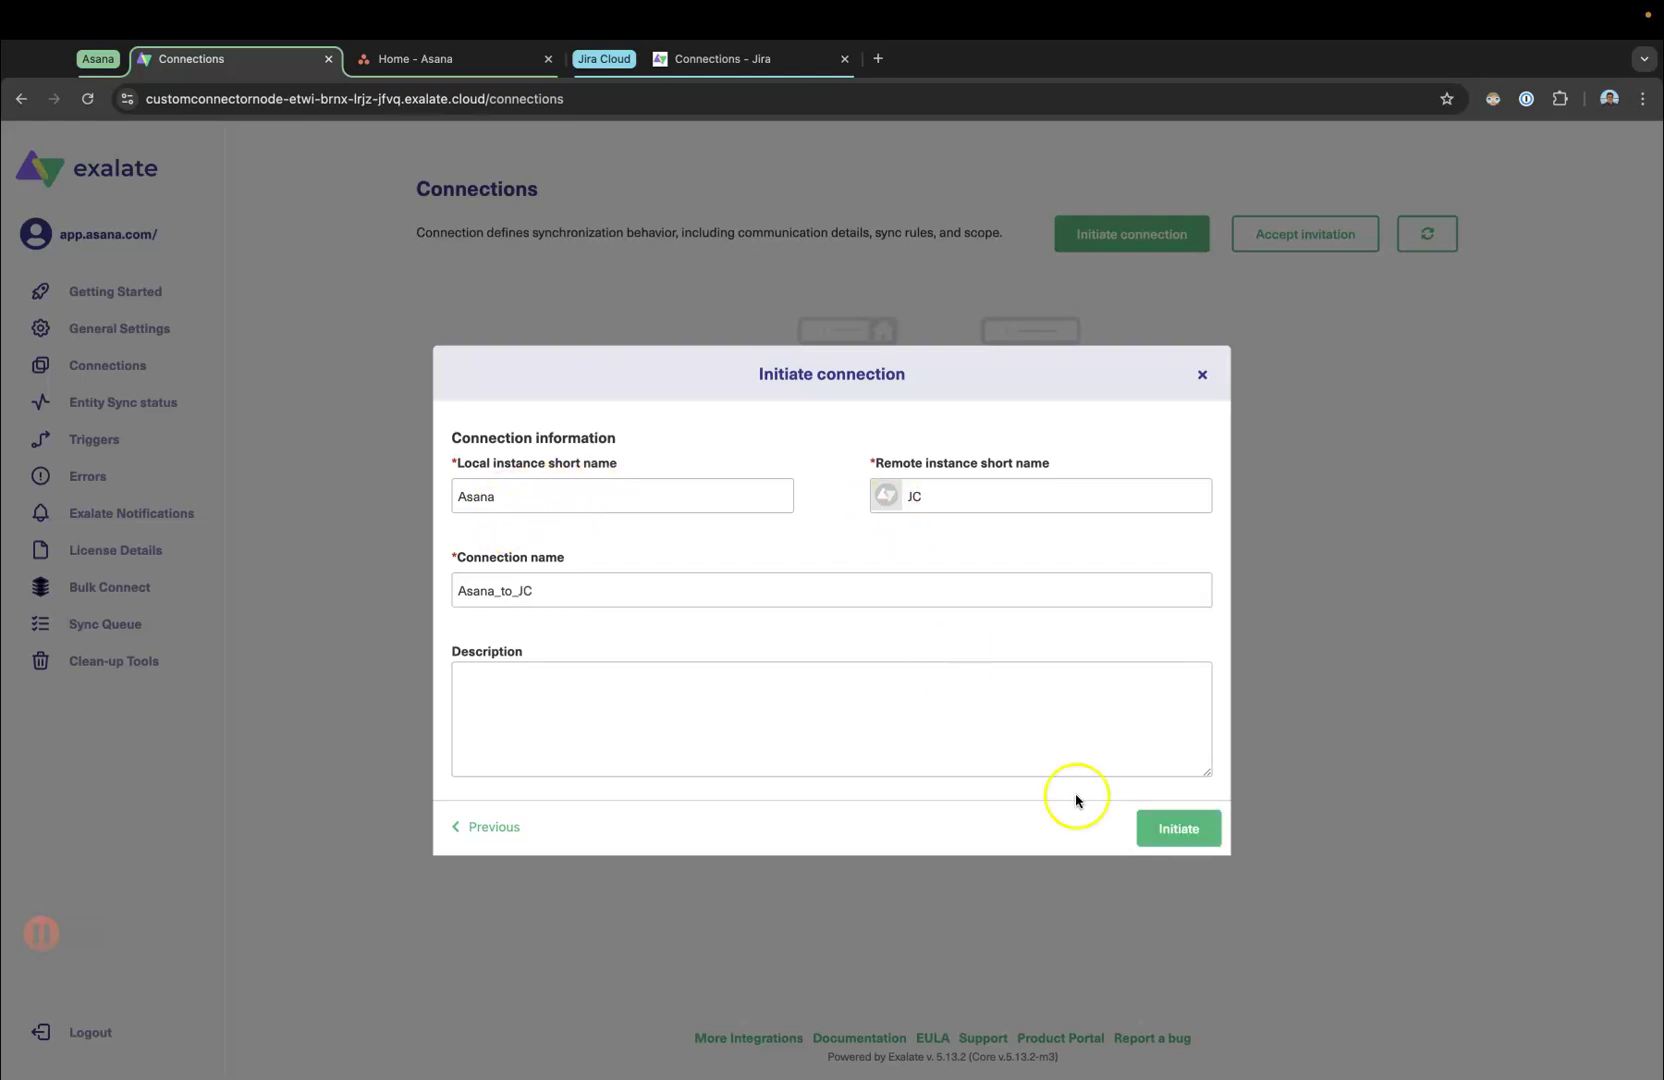
pyautogui.click(1194, 838)
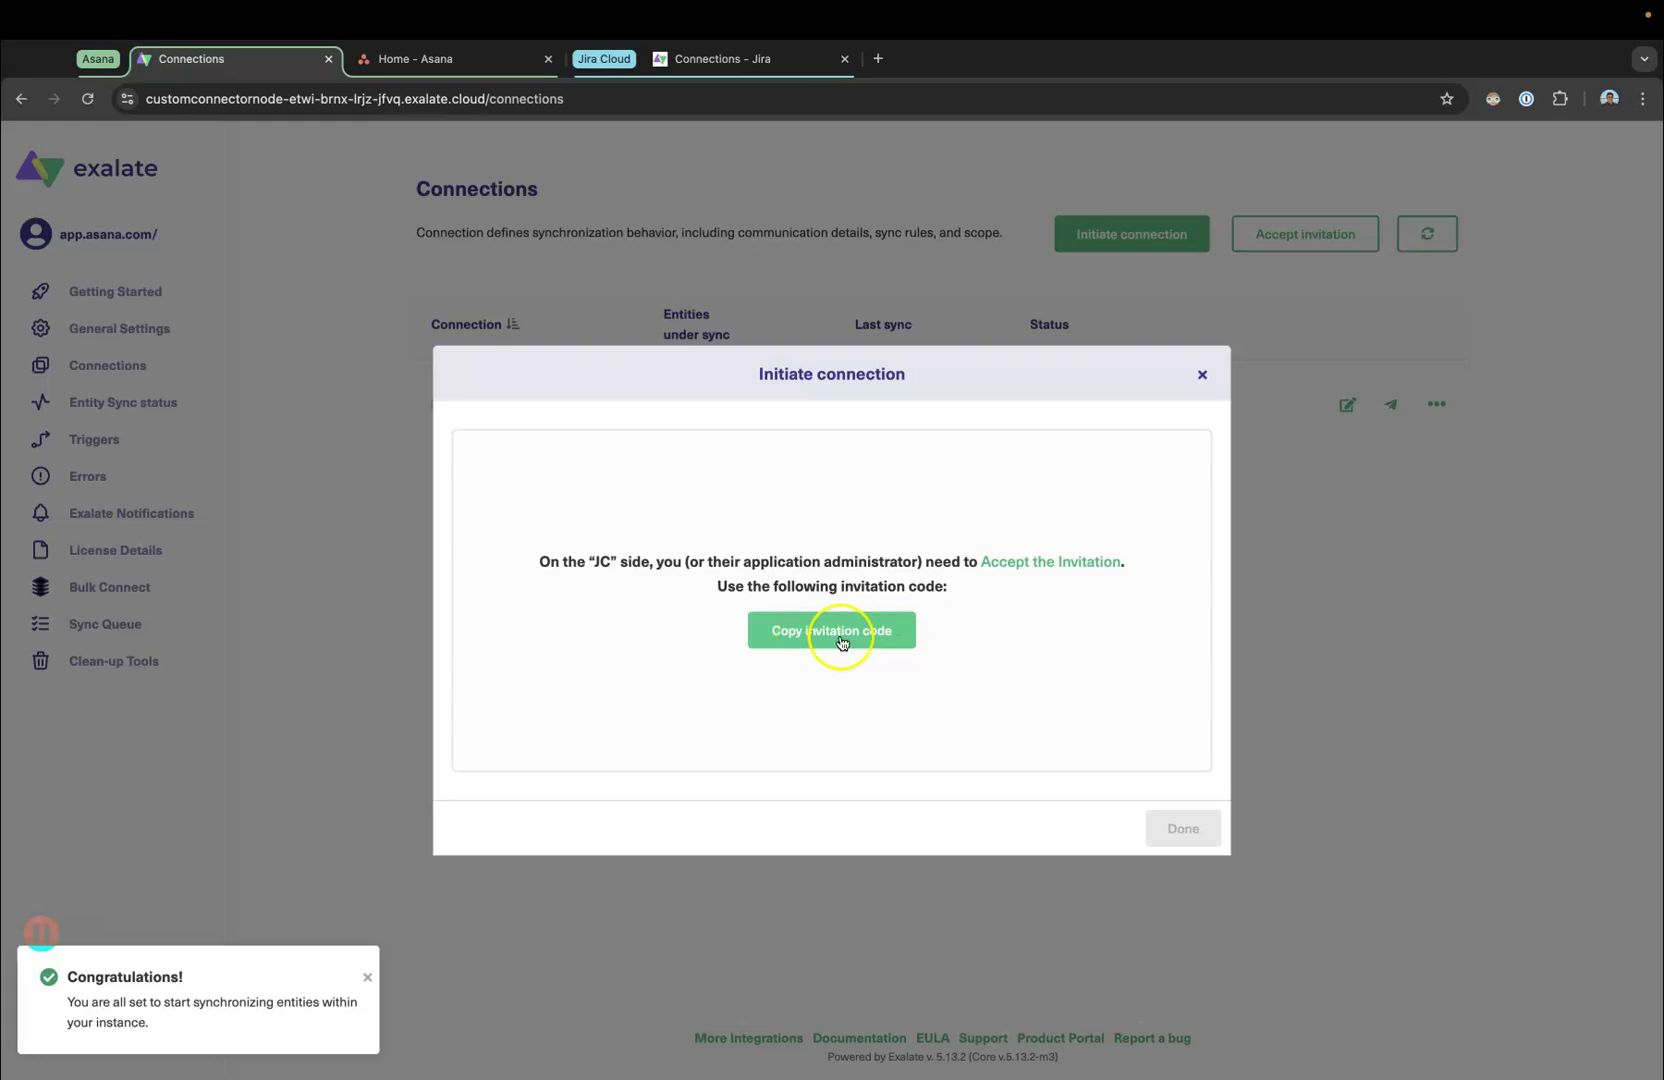
# - Copy the invitation code from the Asana node and submit it in Jira's Accept invitation dialog
pyautogui.click(841, 642)
pyautogui.click(1201, 840)
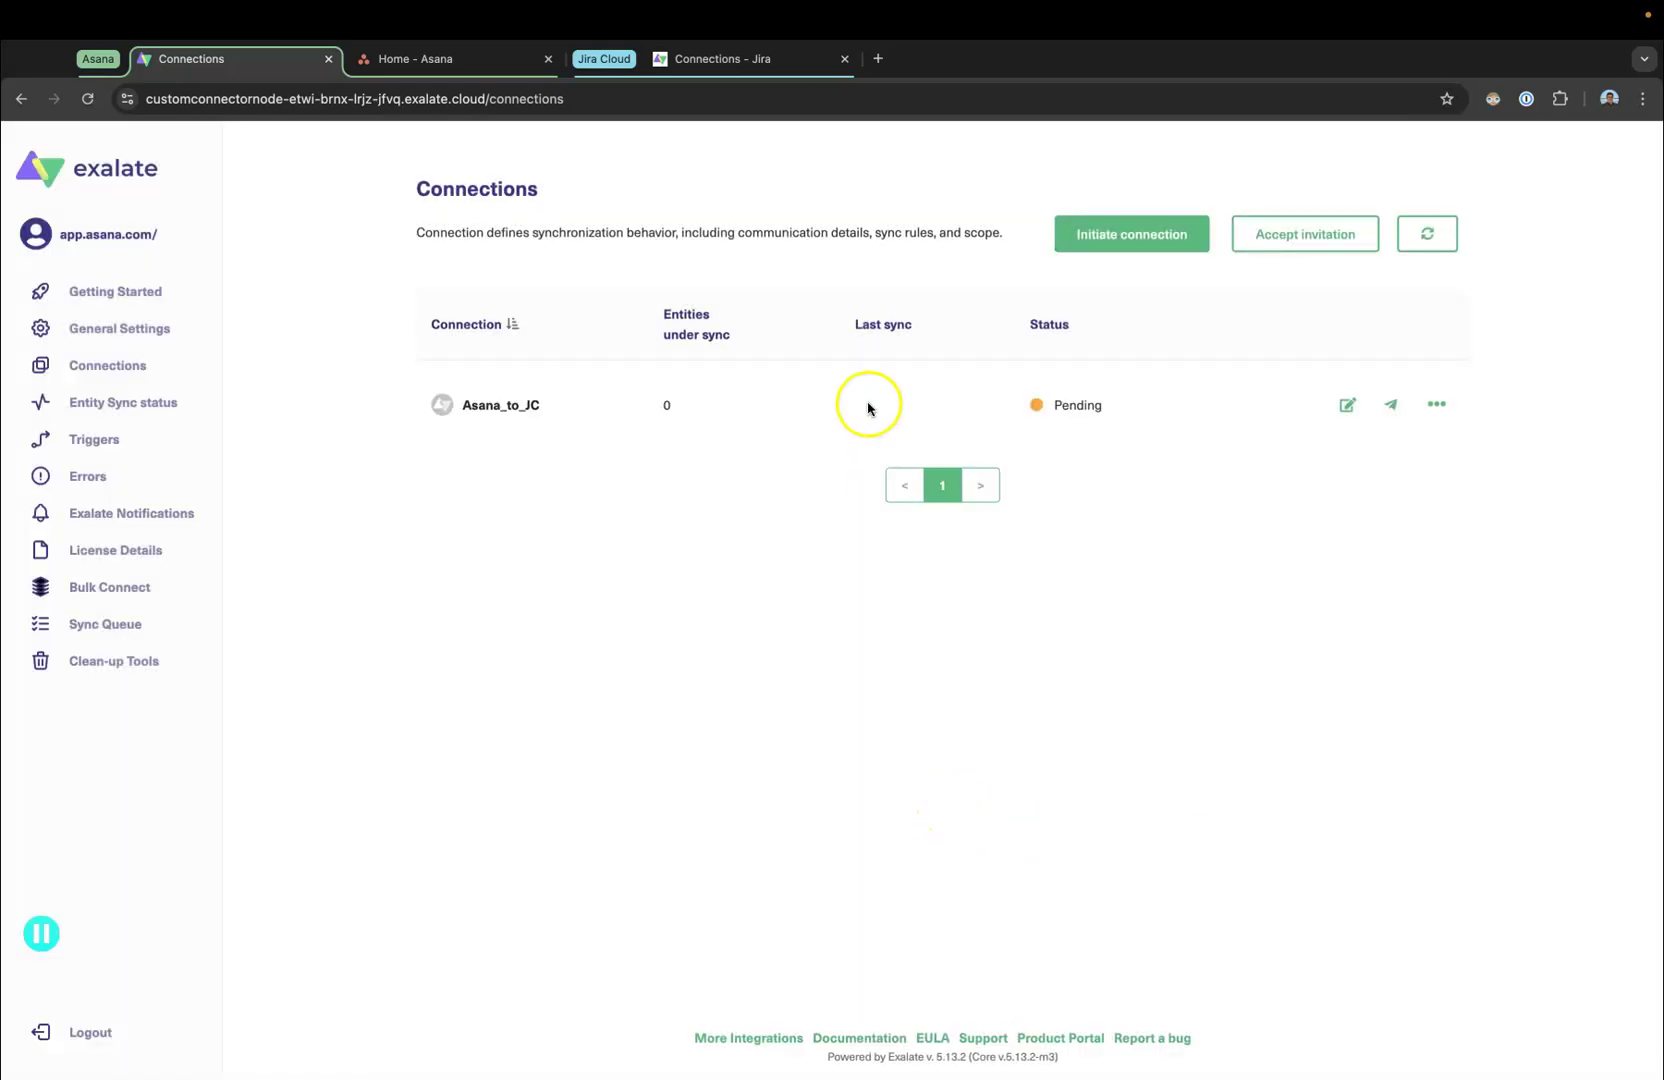
pyautogui.click(716, 62)
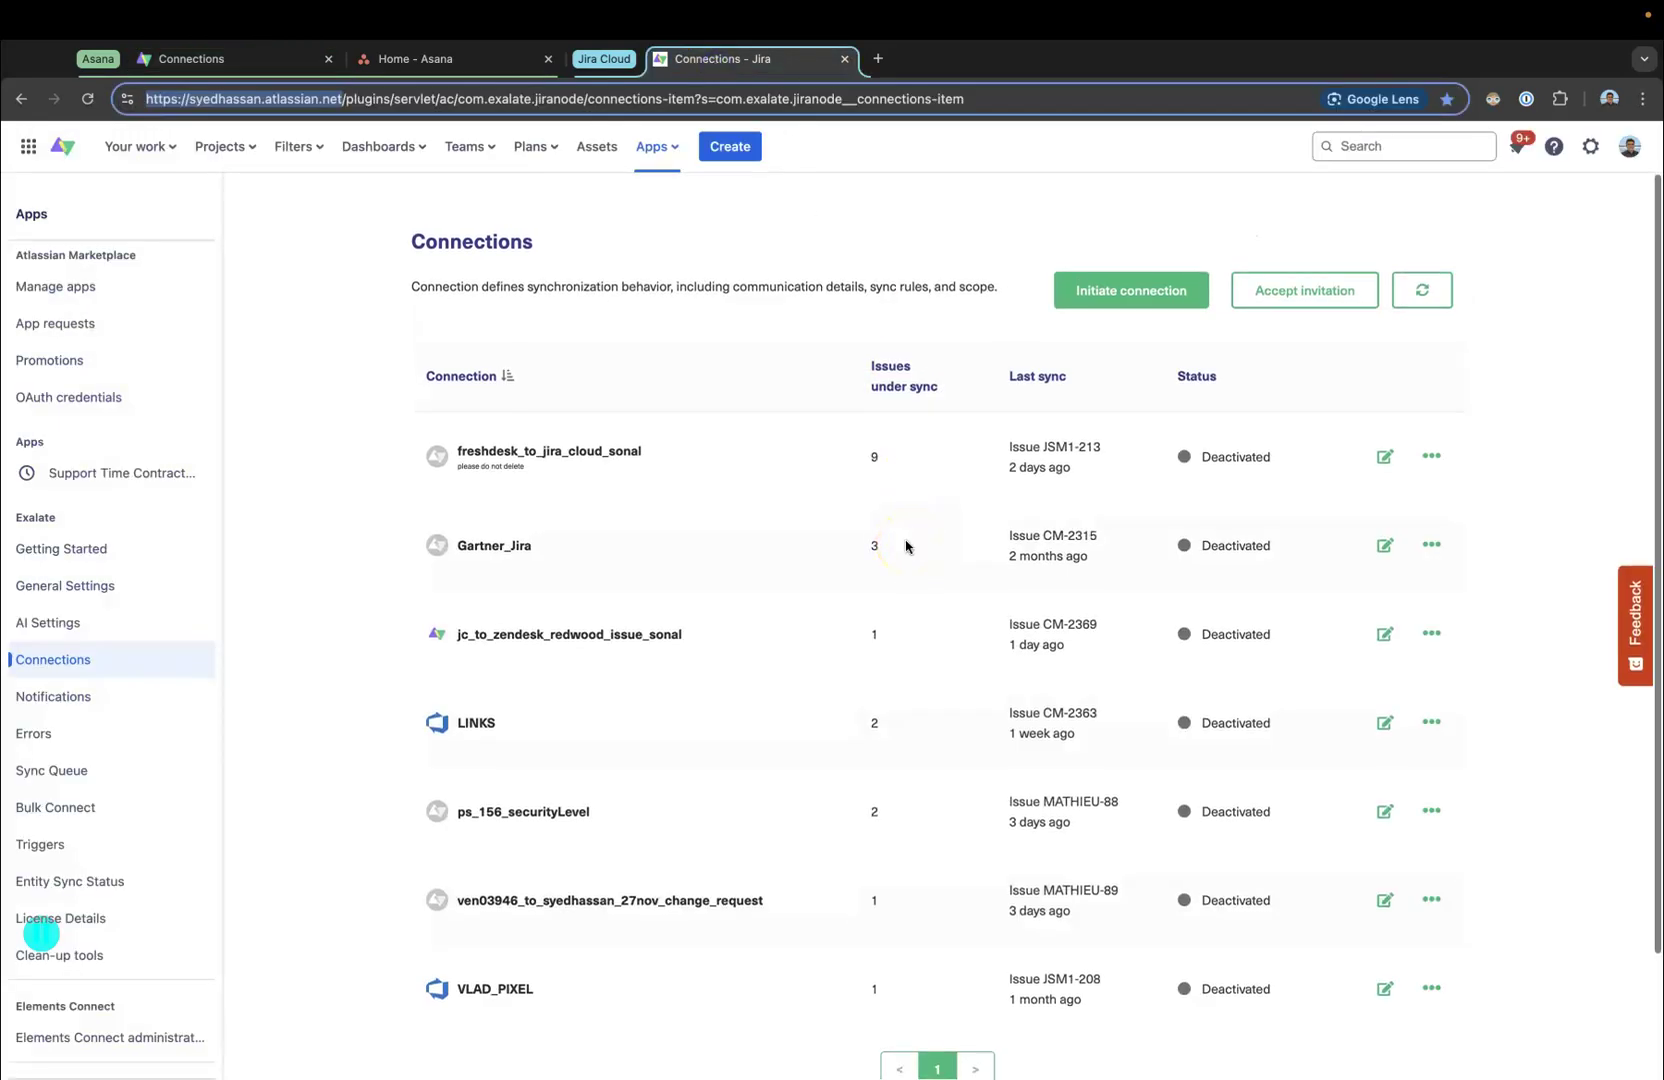
pyautogui.scroll(-1, 1111, 480)
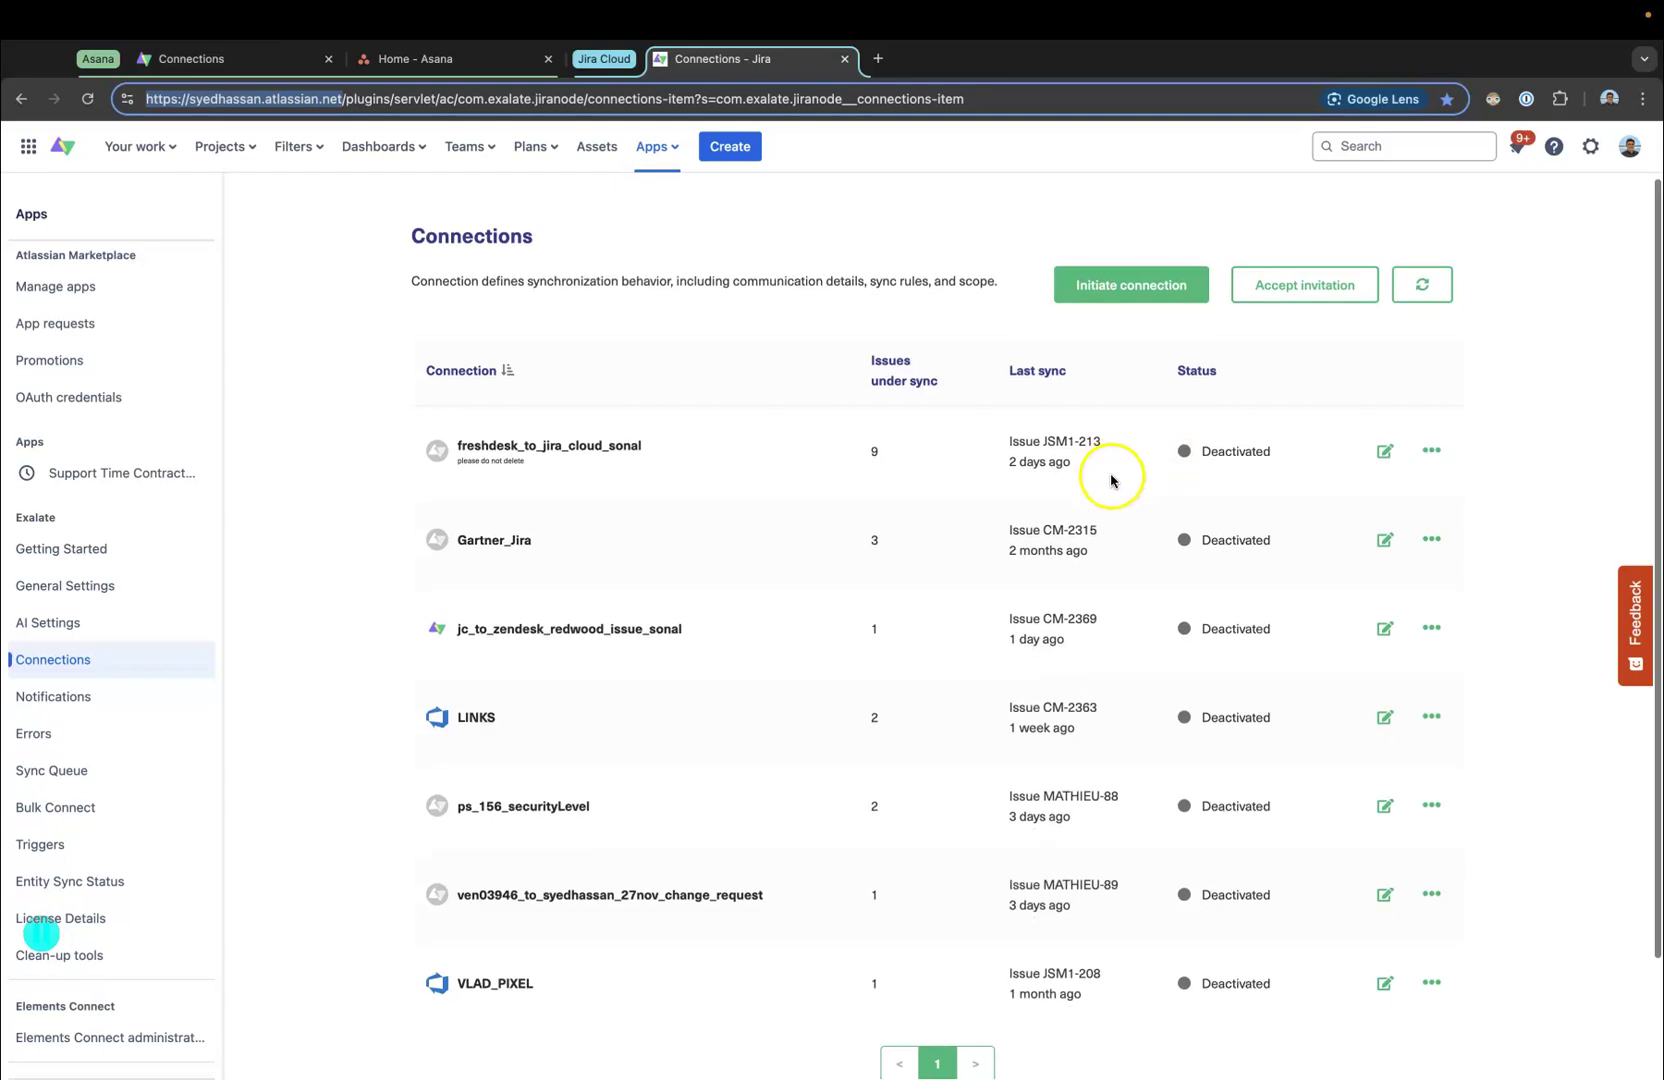
pyautogui.scroll(1, 1111, 480)
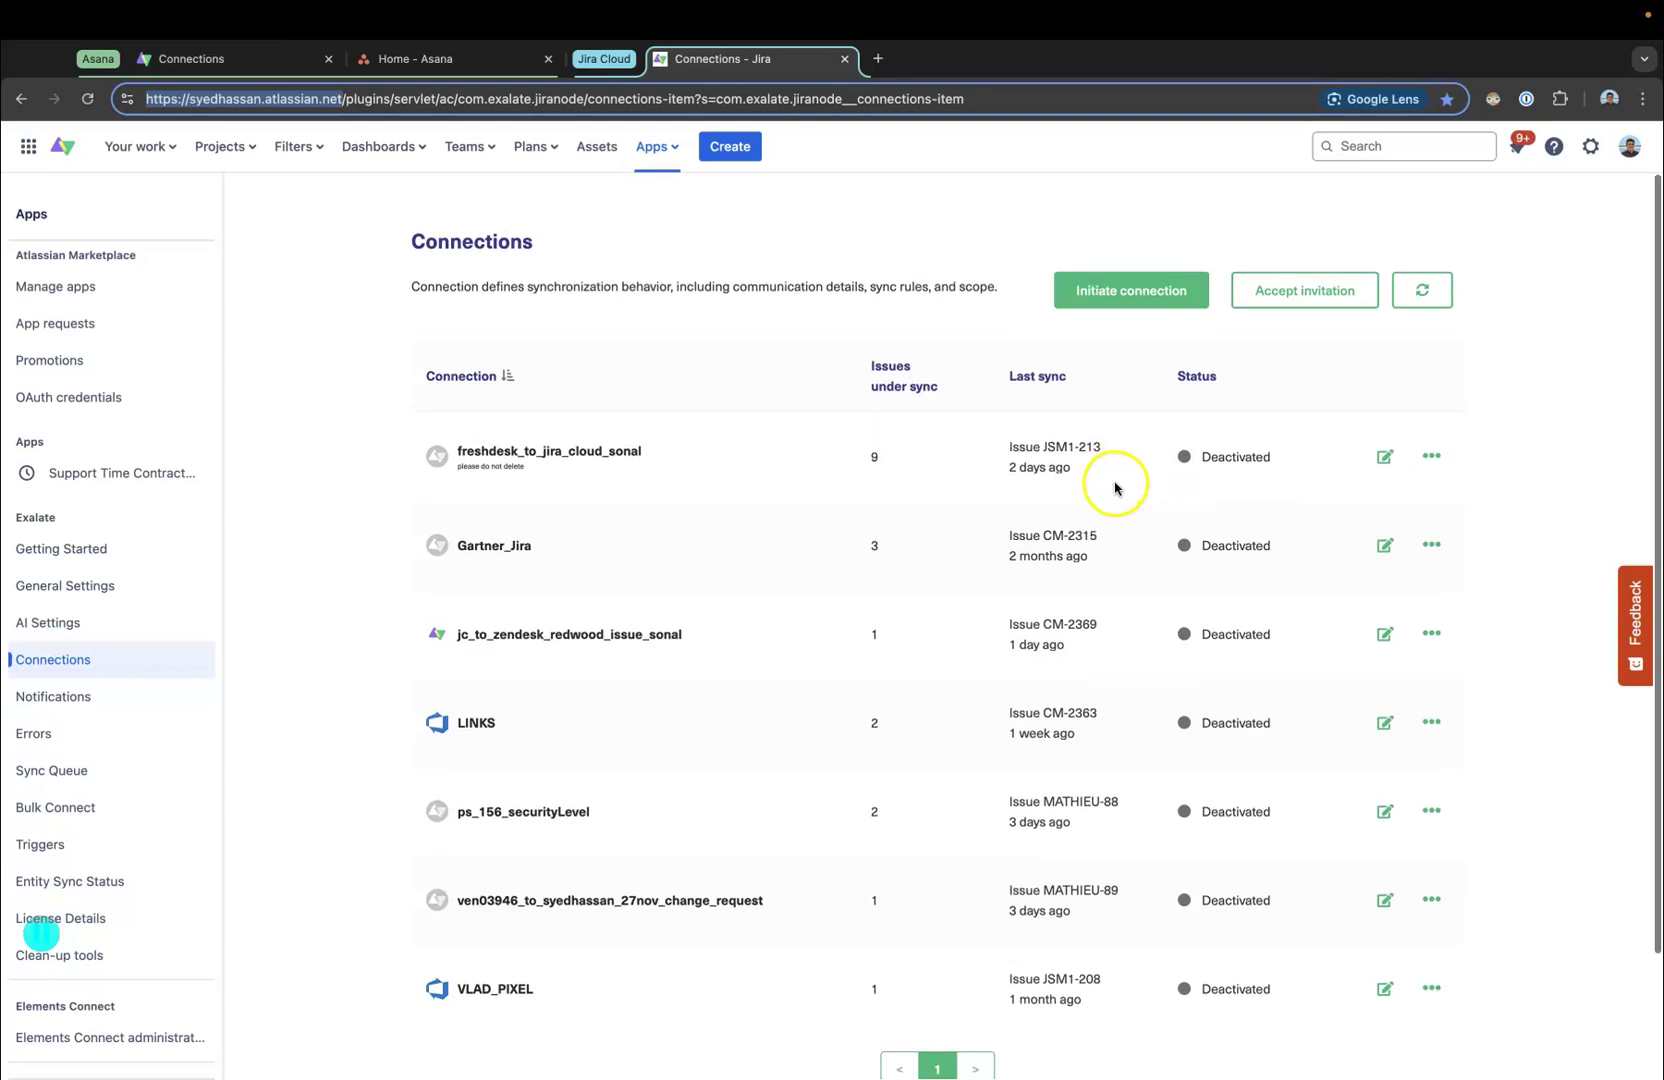
pyautogui.click(1303, 303)
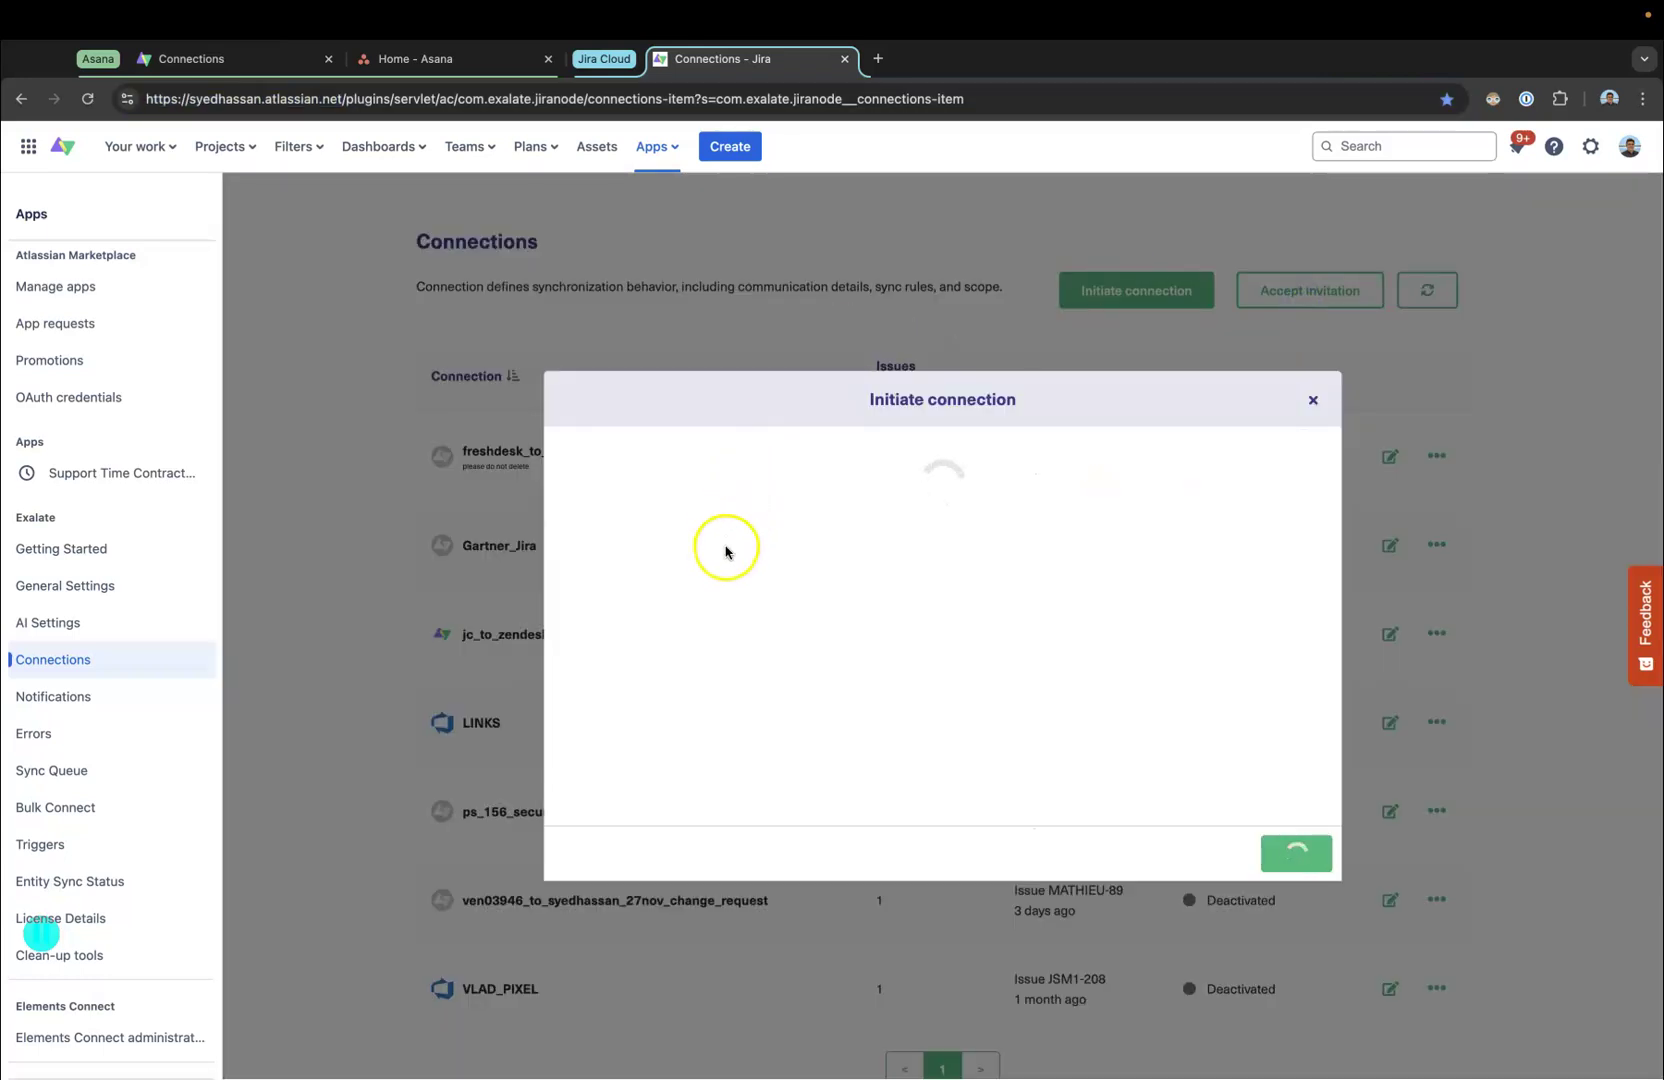
pyautogui.press('super+v')
pyautogui.click(1295, 853)
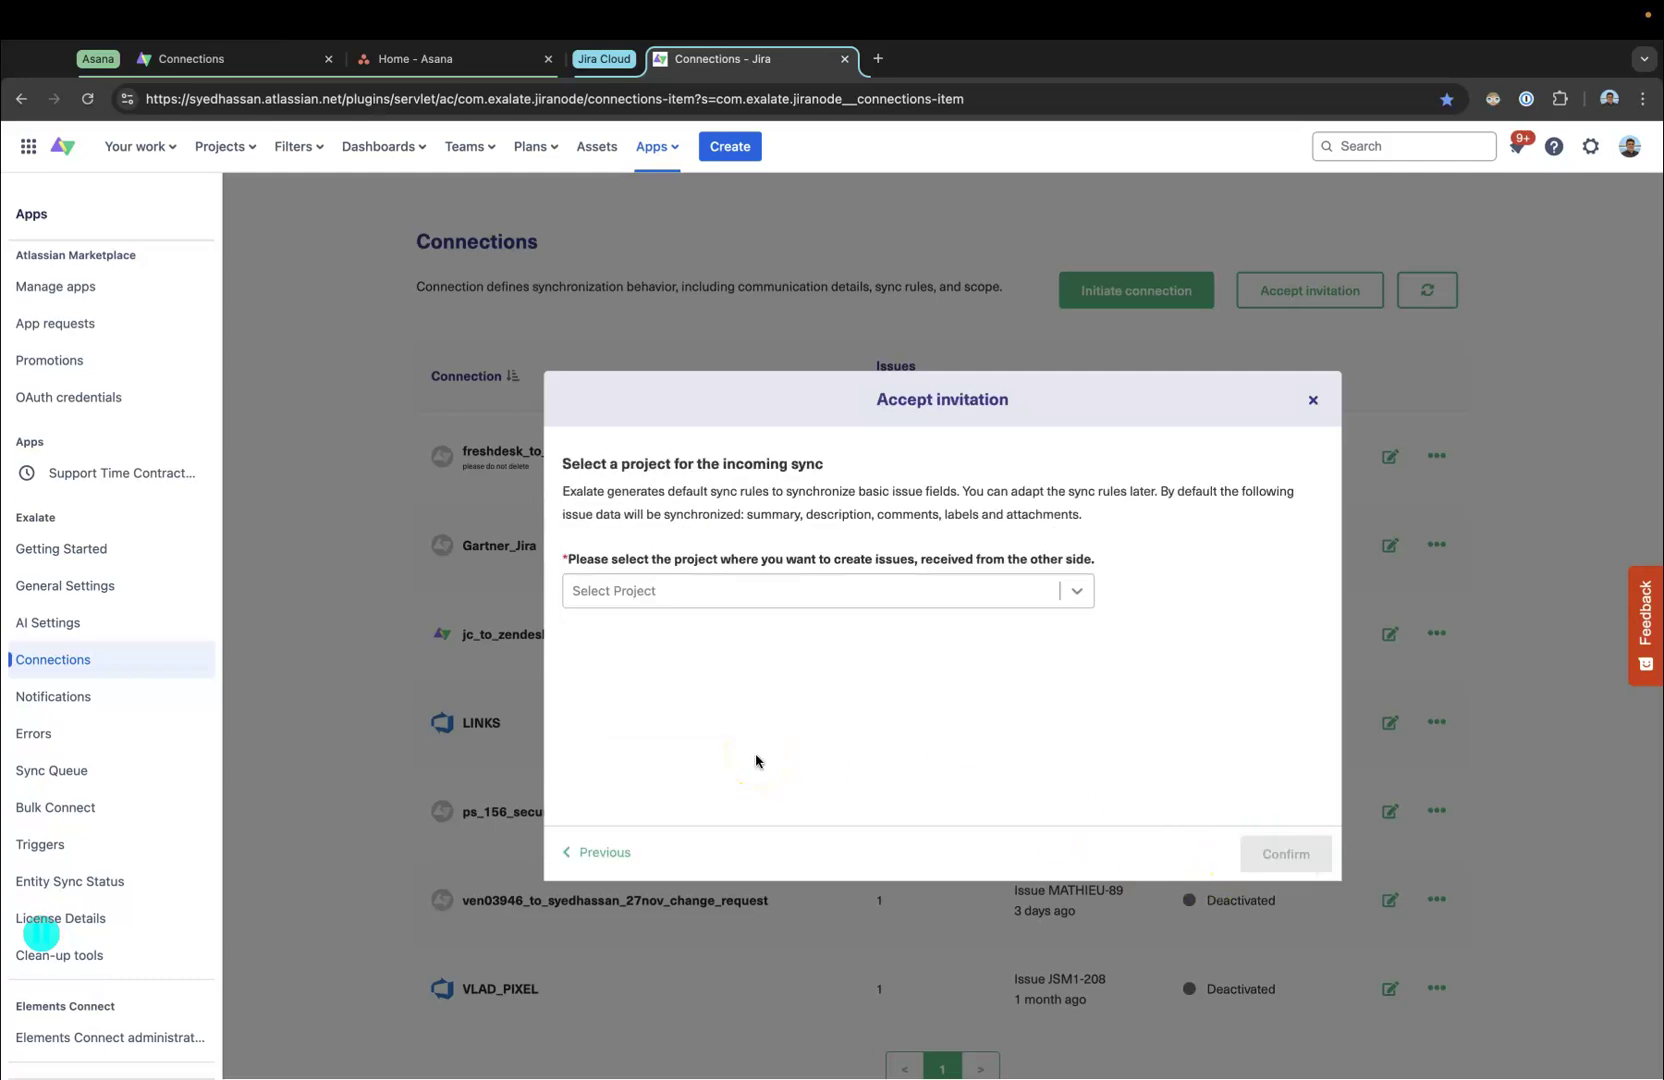
# - Select the Company Managed (CM) project for the incoming sync, confirm the invitation, and close the dialog
pyautogui.moveTo(915, 560); pyautogui.dragTo(608, 562)
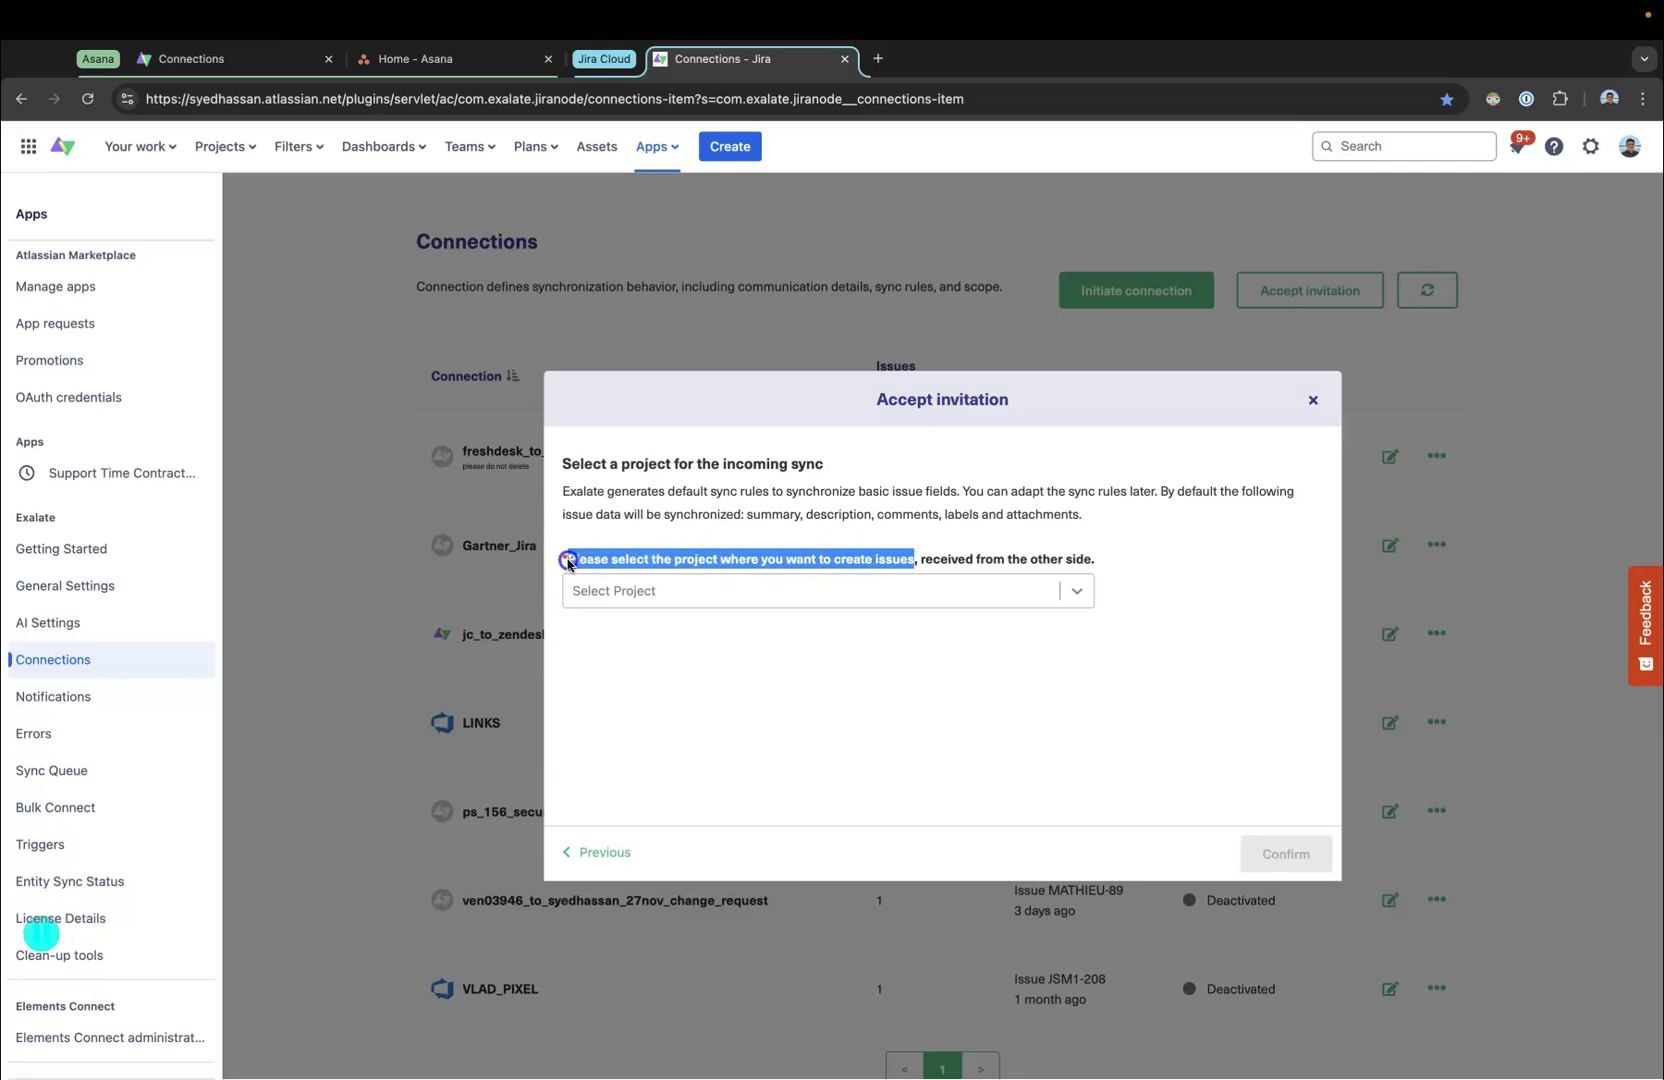
pyautogui.click(732, 588)
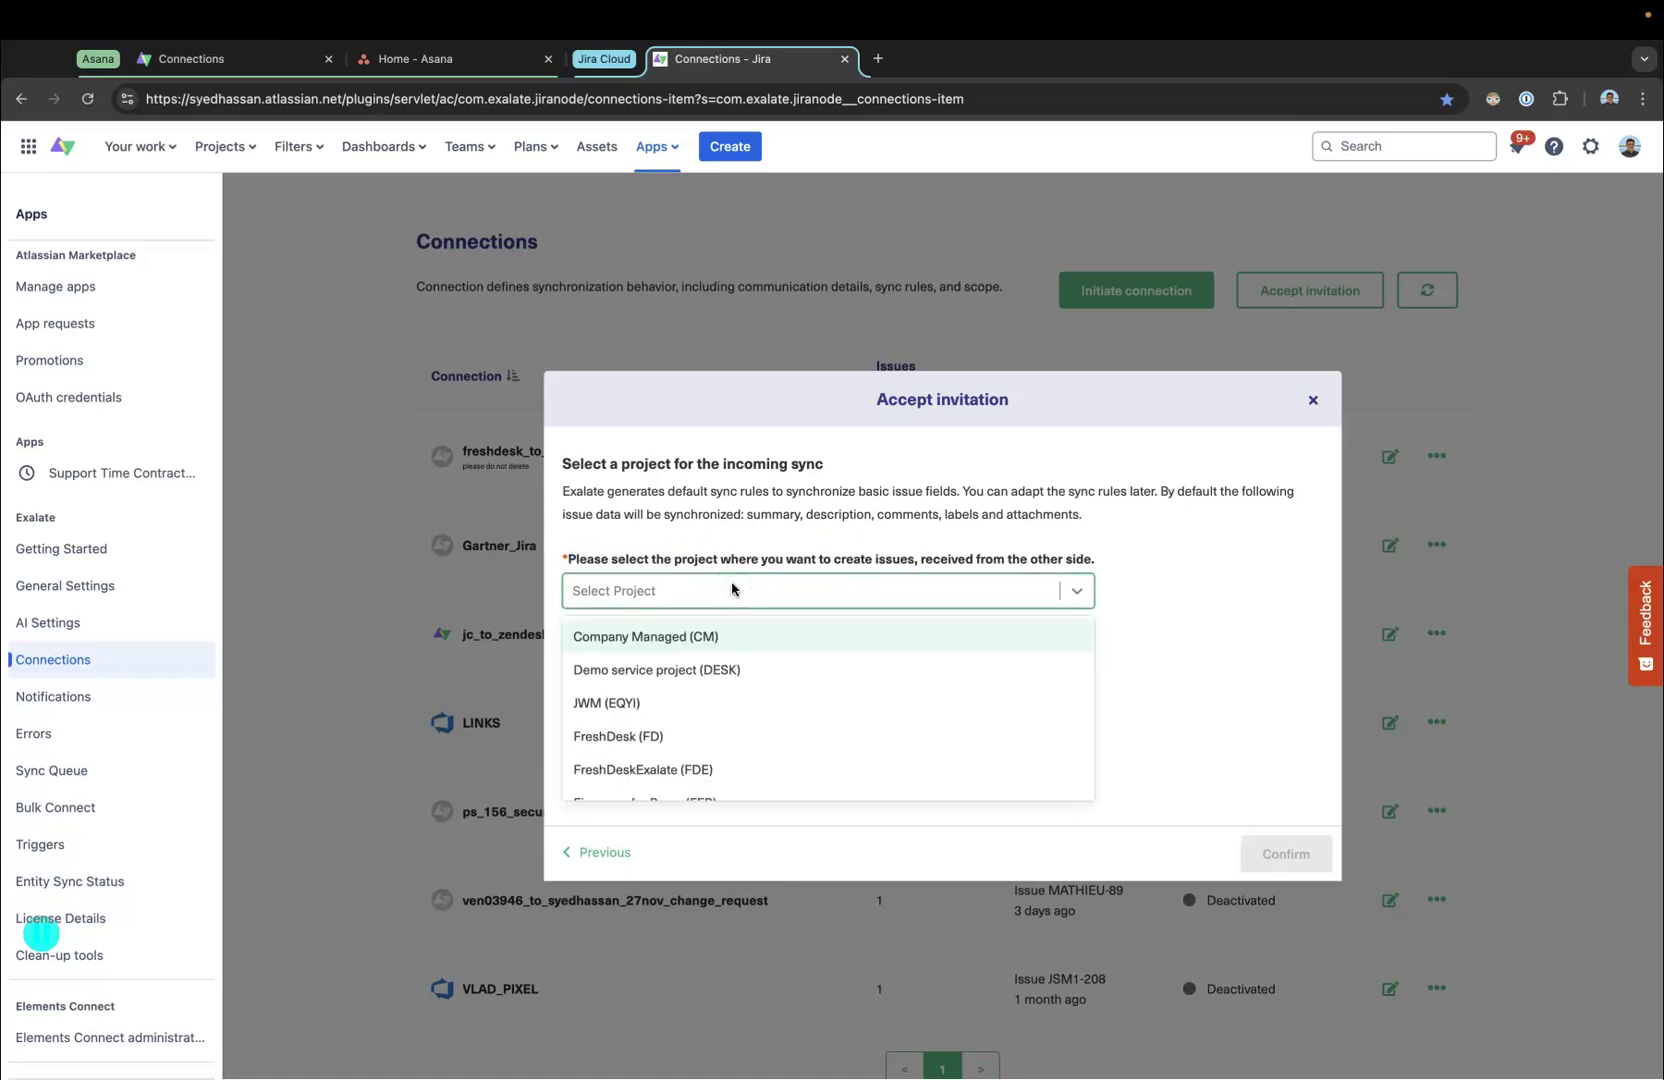
pyautogui.click(716, 634)
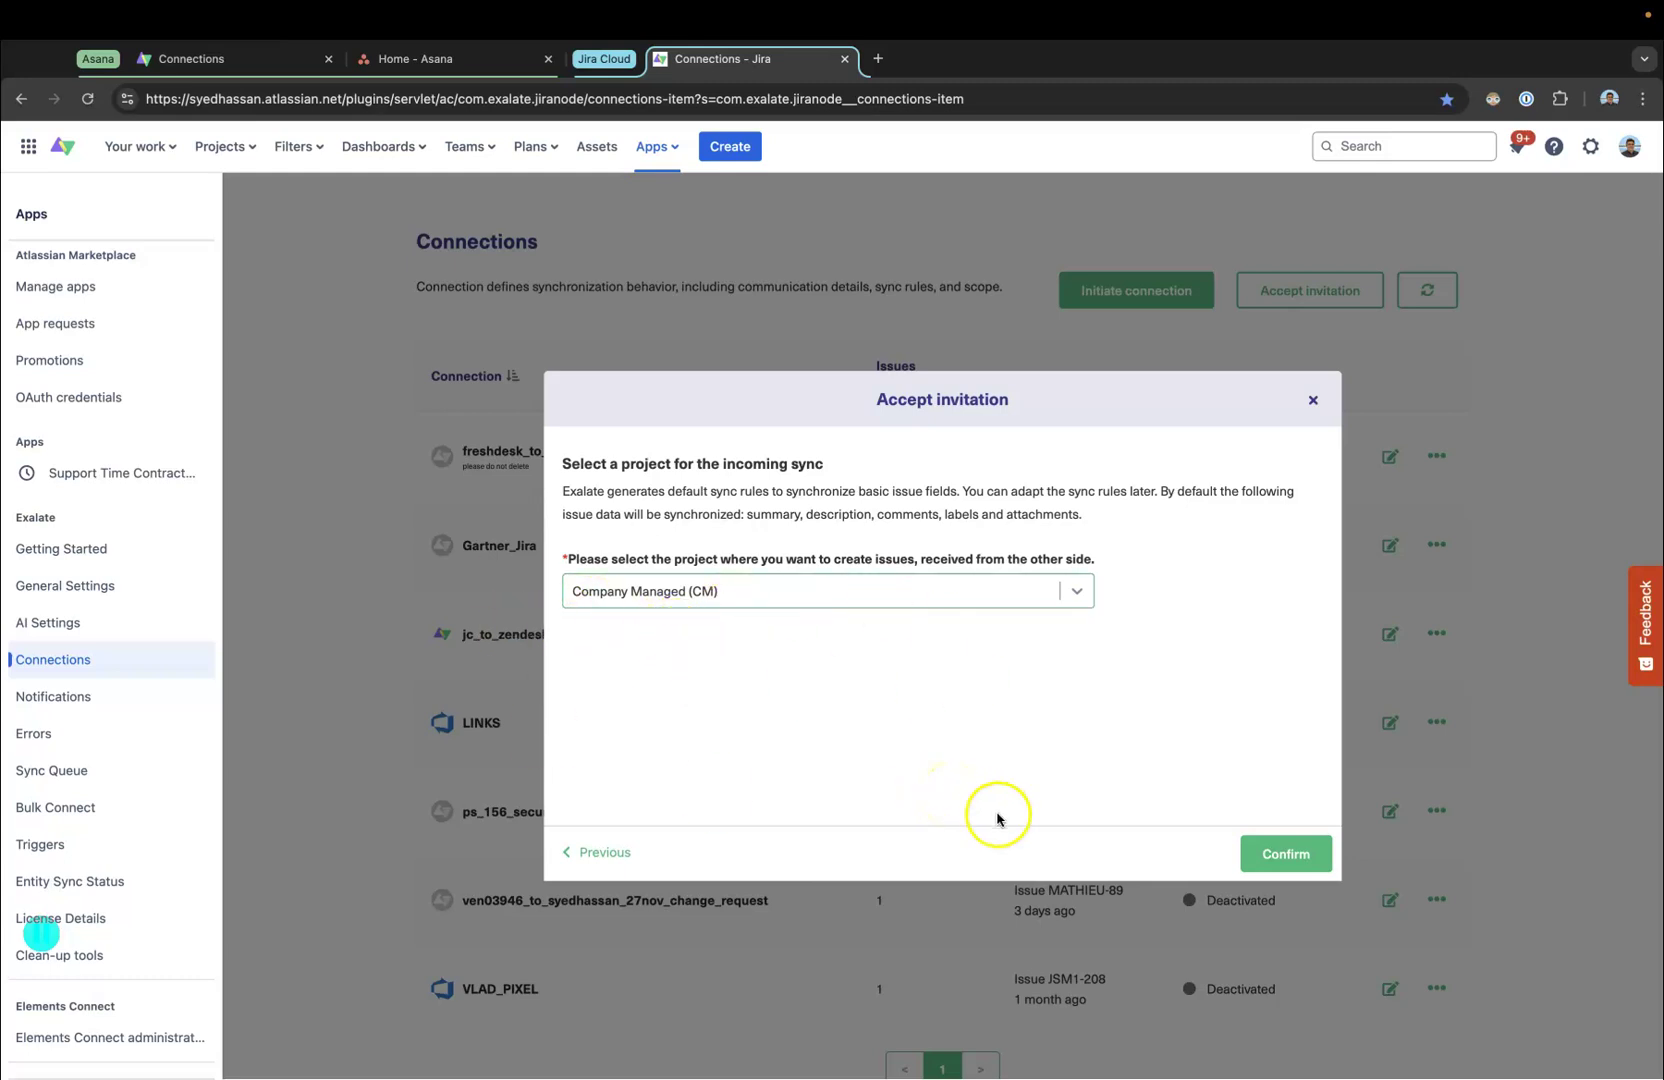
pyautogui.click(1267, 853)
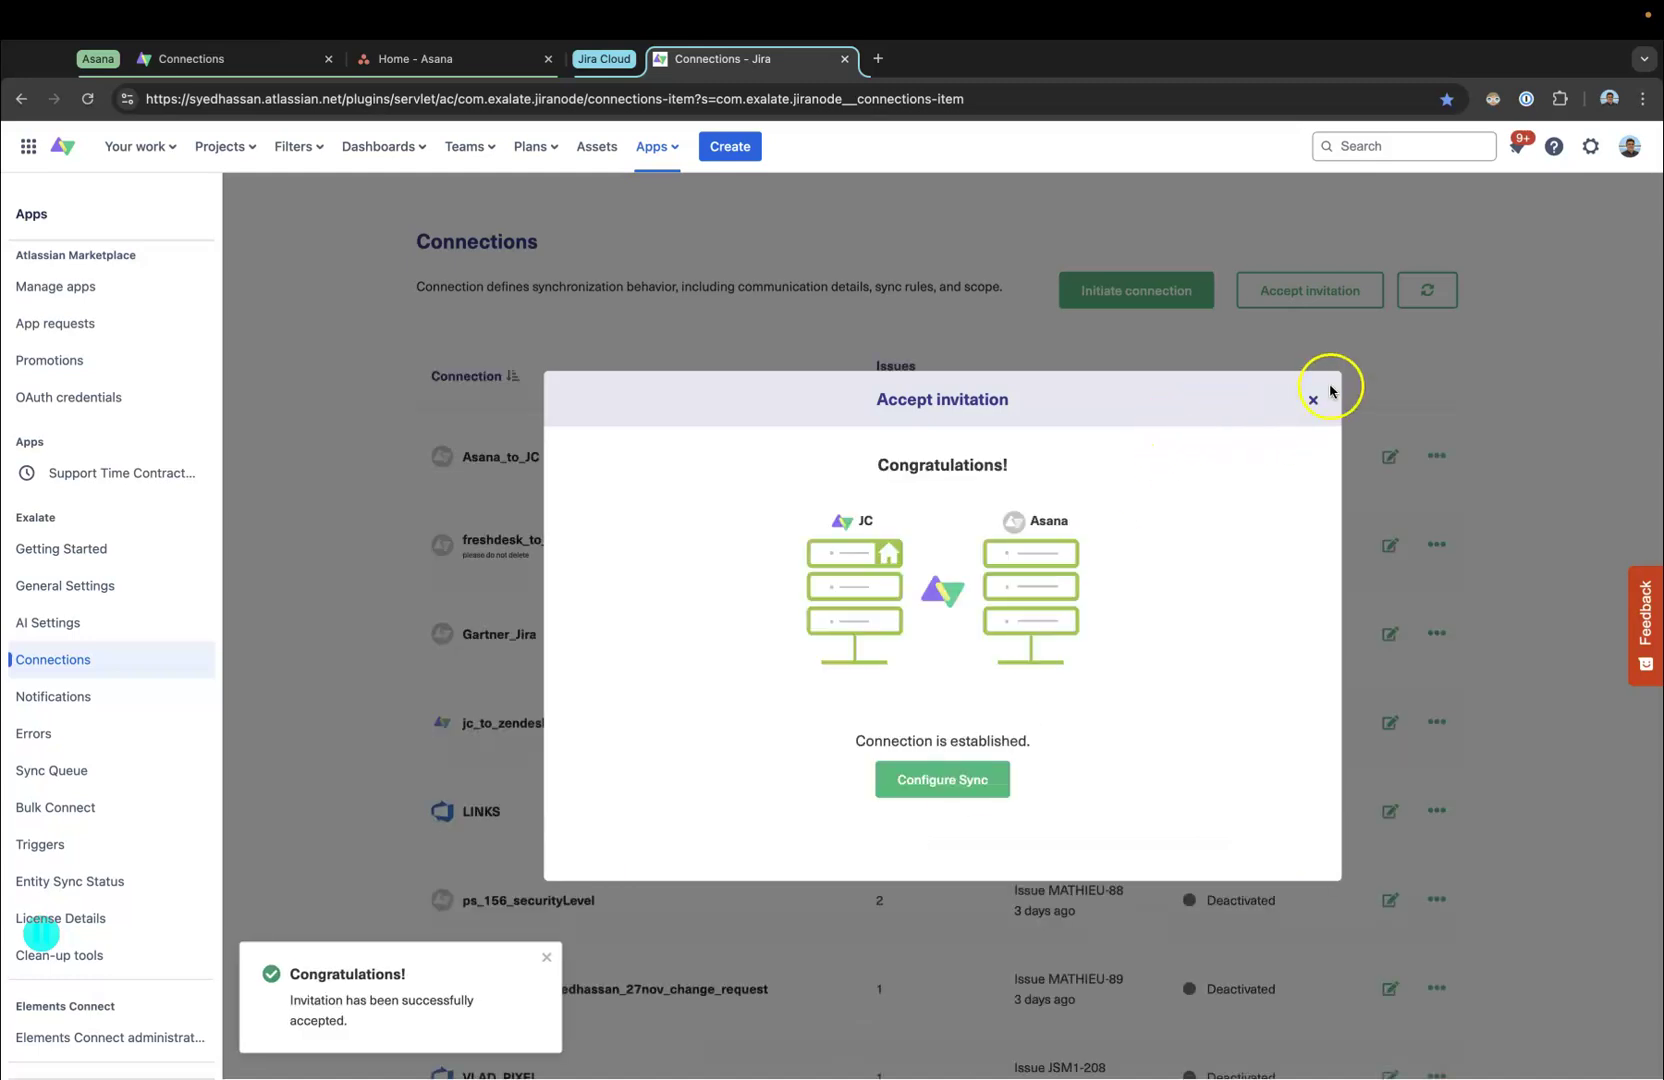
pyautogui.click(1305, 400)
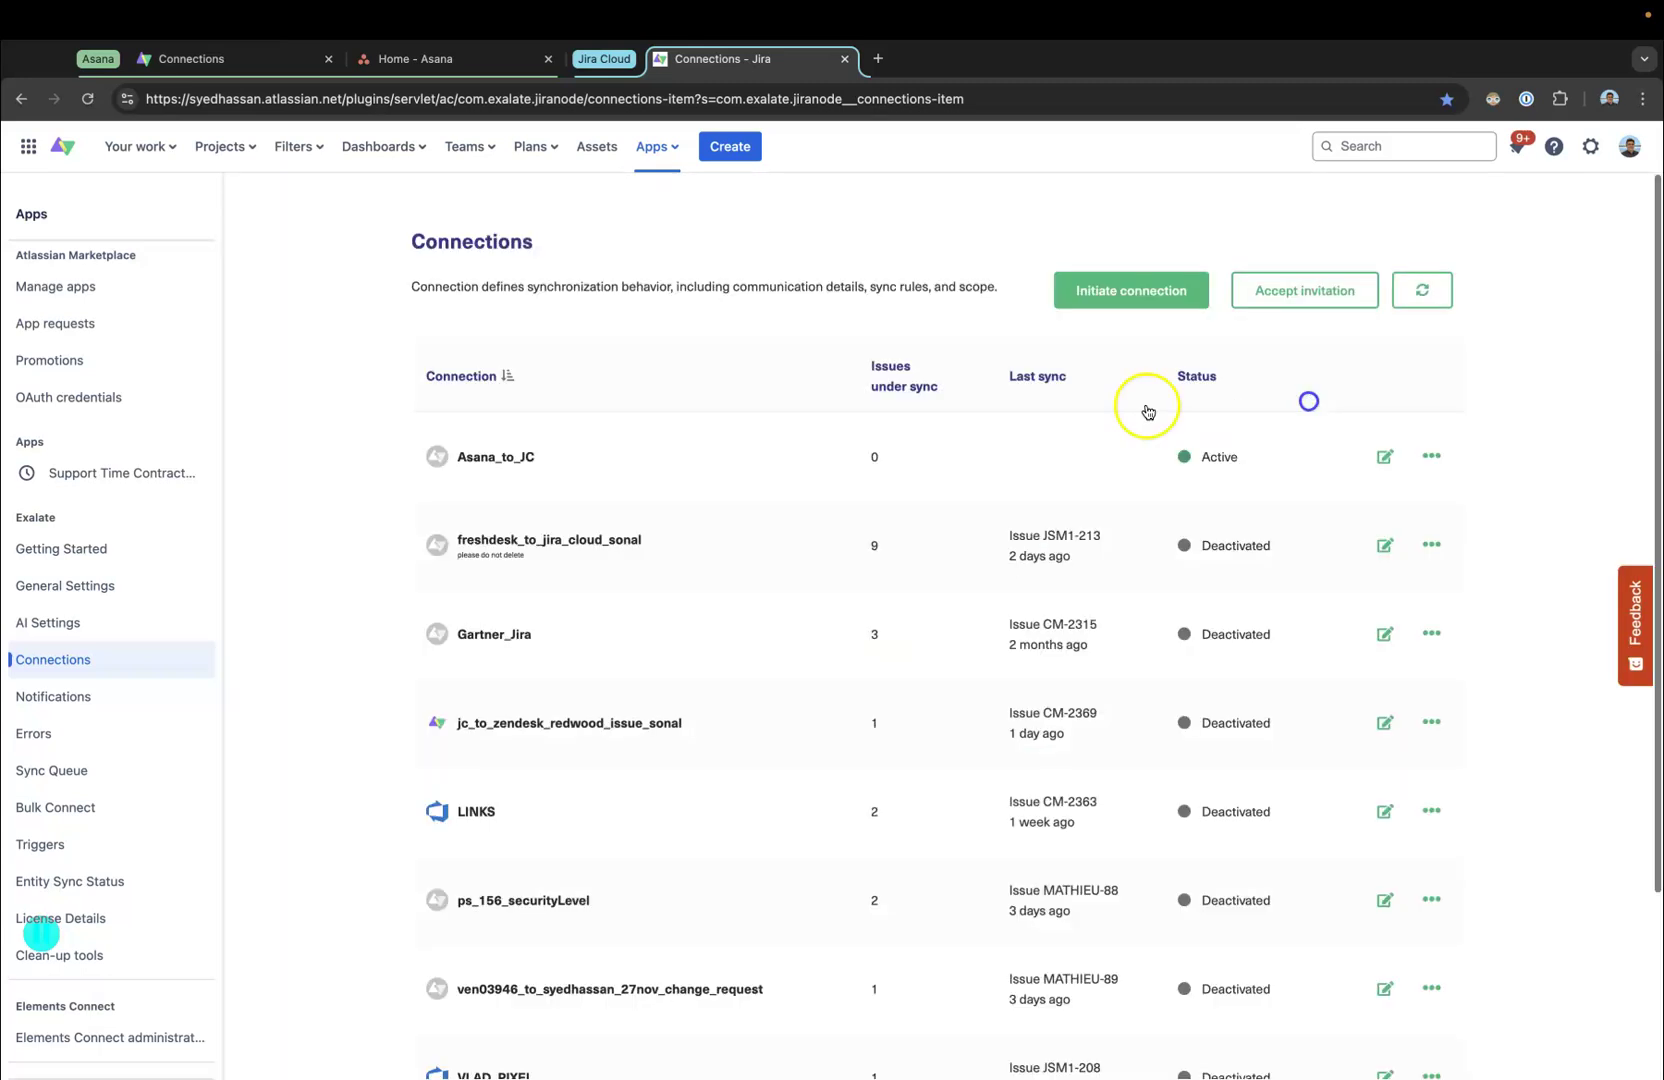
# - Check the Asana_to_JC connection's status in Jira and in the refreshed Asana node list, and glance at the Asana home page
pyautogui.moveTo(550, 460); pyautogui.dragTo(493, 465)
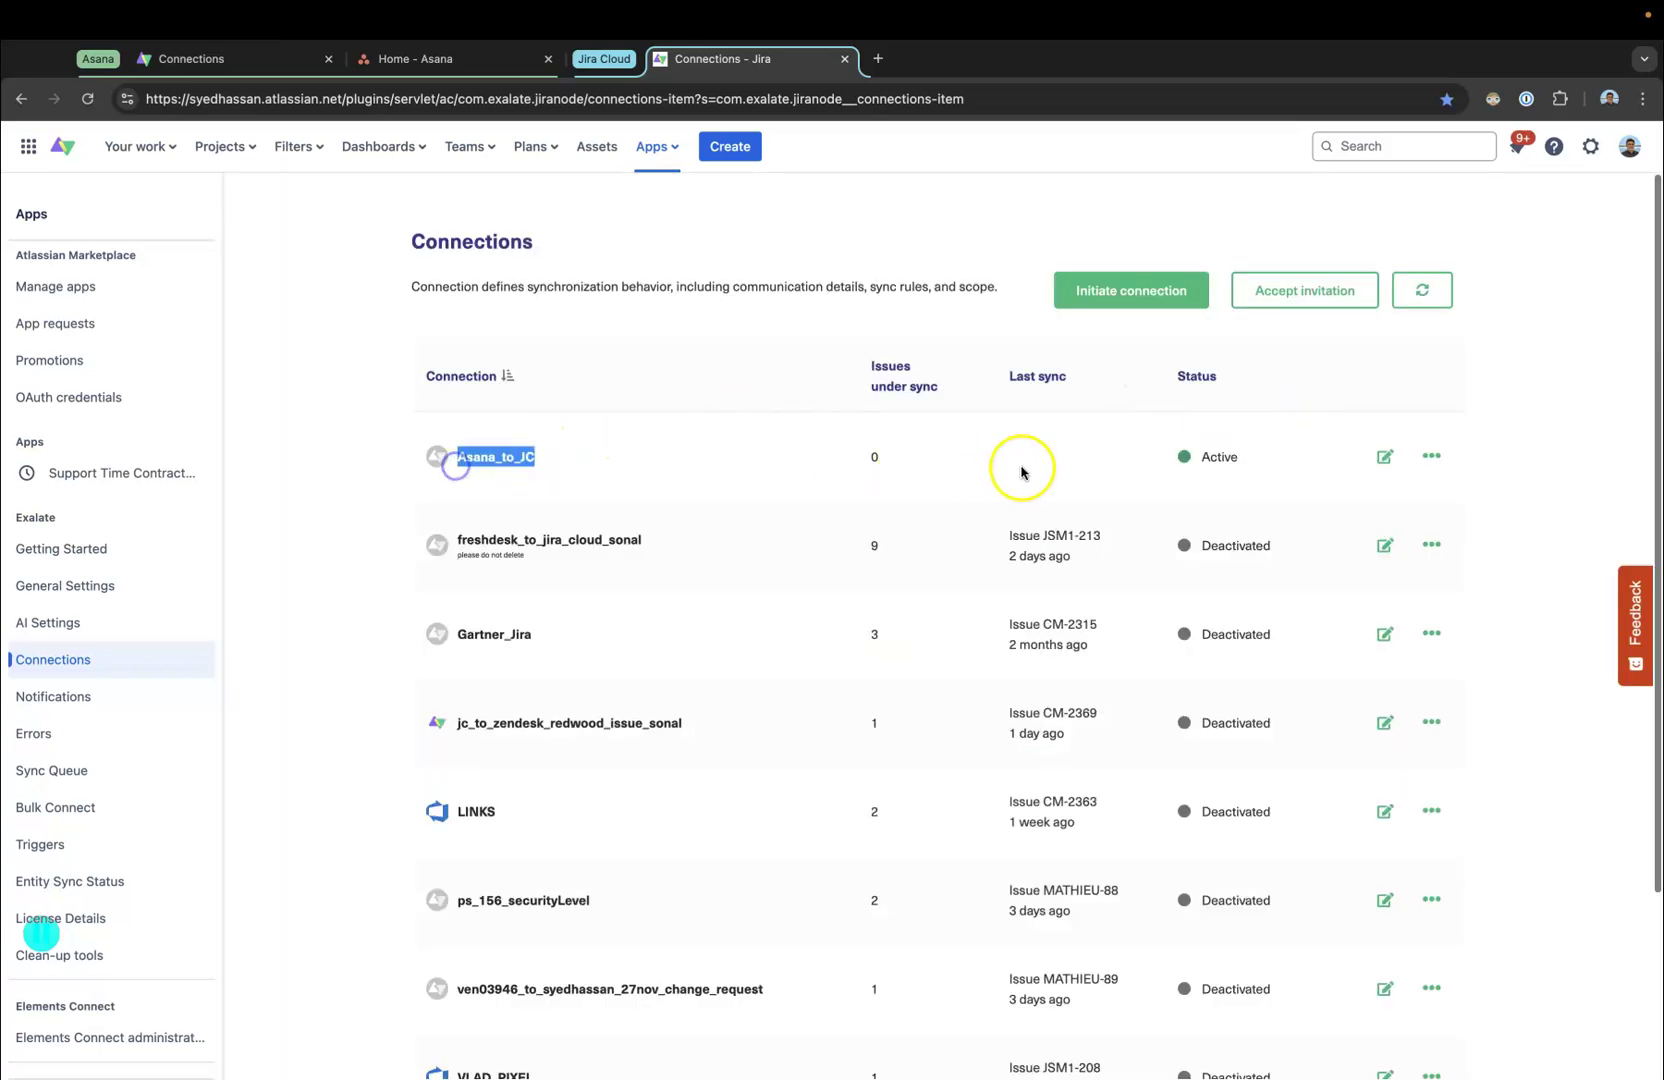
pyautogui.click(194, 58)
pyautogui.click(1424, 240)
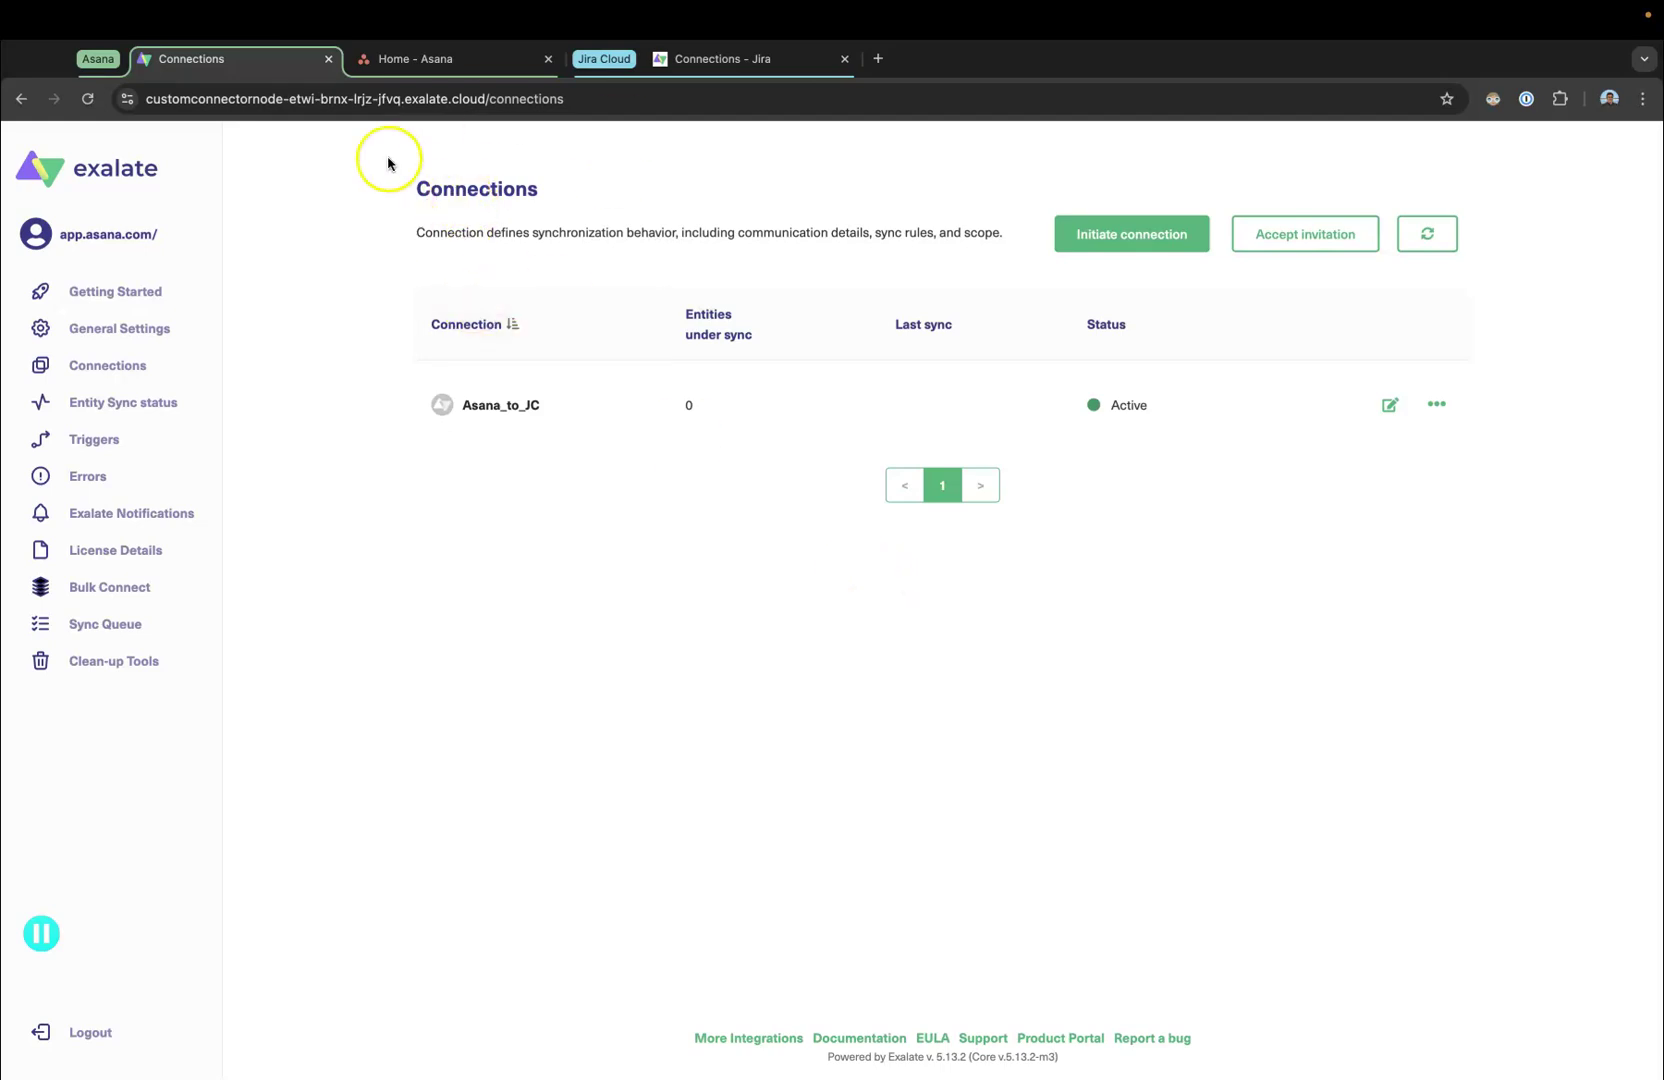
pyautogui.click(487, 62)
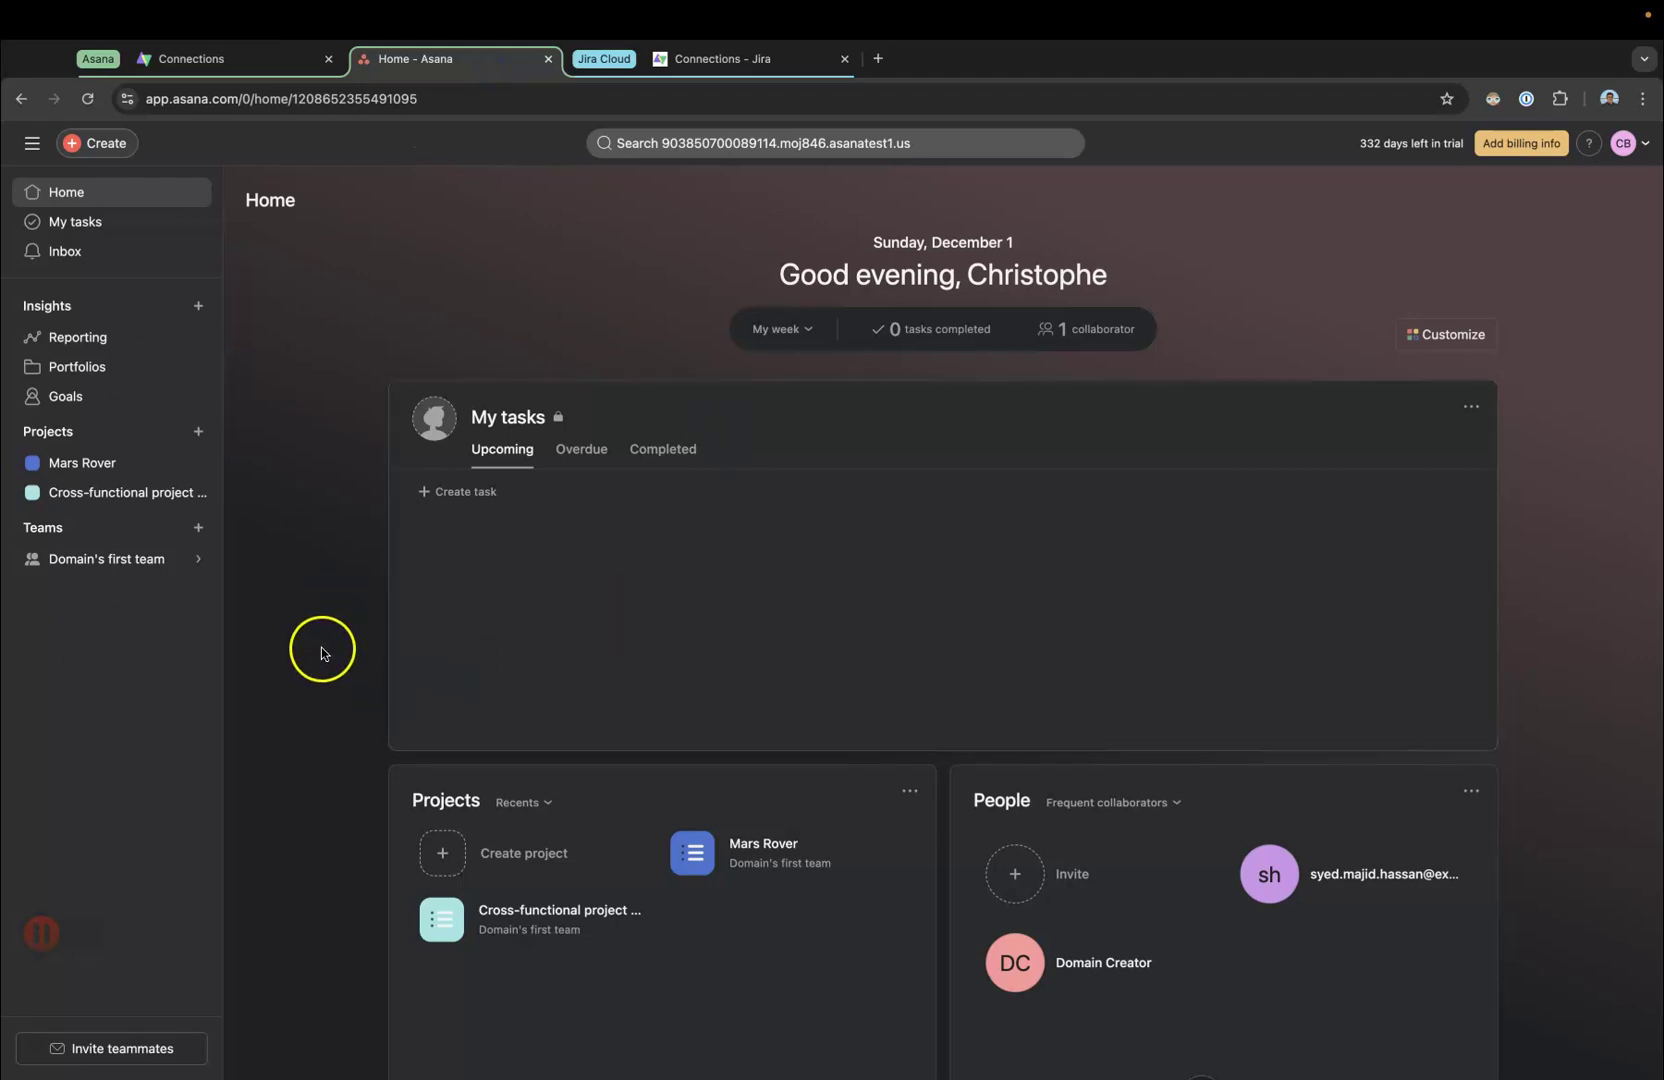
pyautogui.click(222, 60)
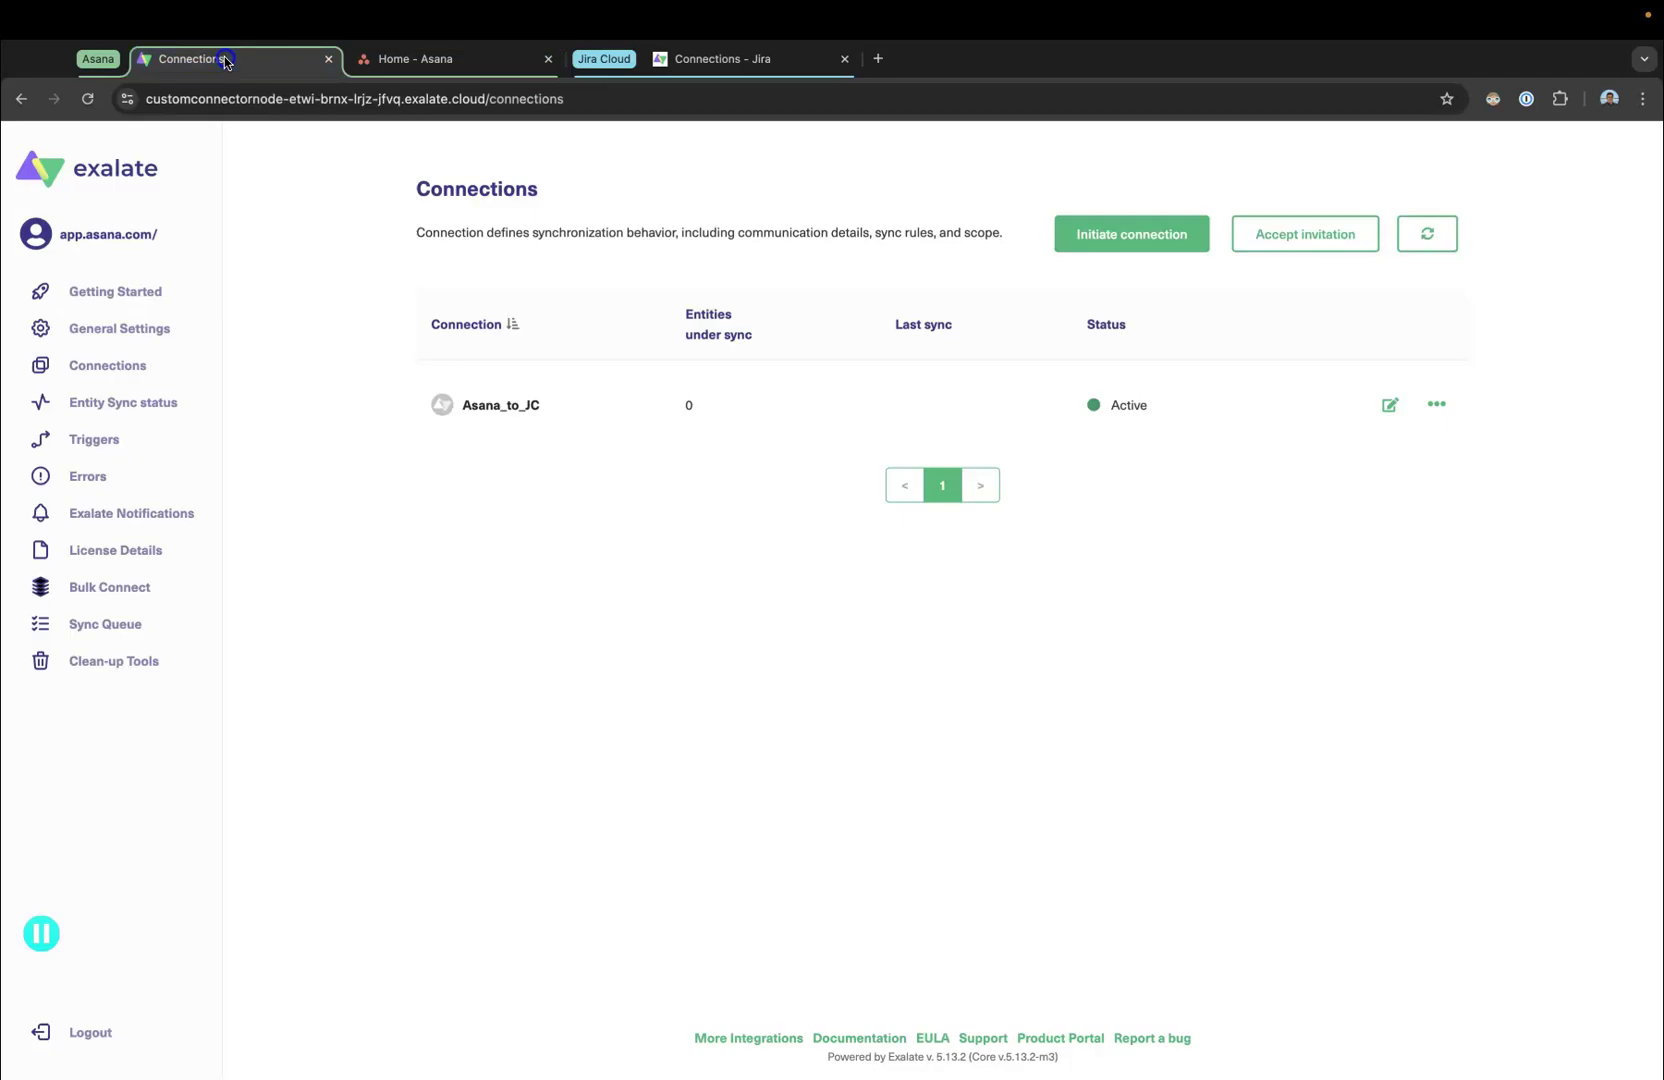
# - Add a task trigger to the Asana_to_JC connection with the query project='Mars Rover'
pyautogui.click(1389, 406)
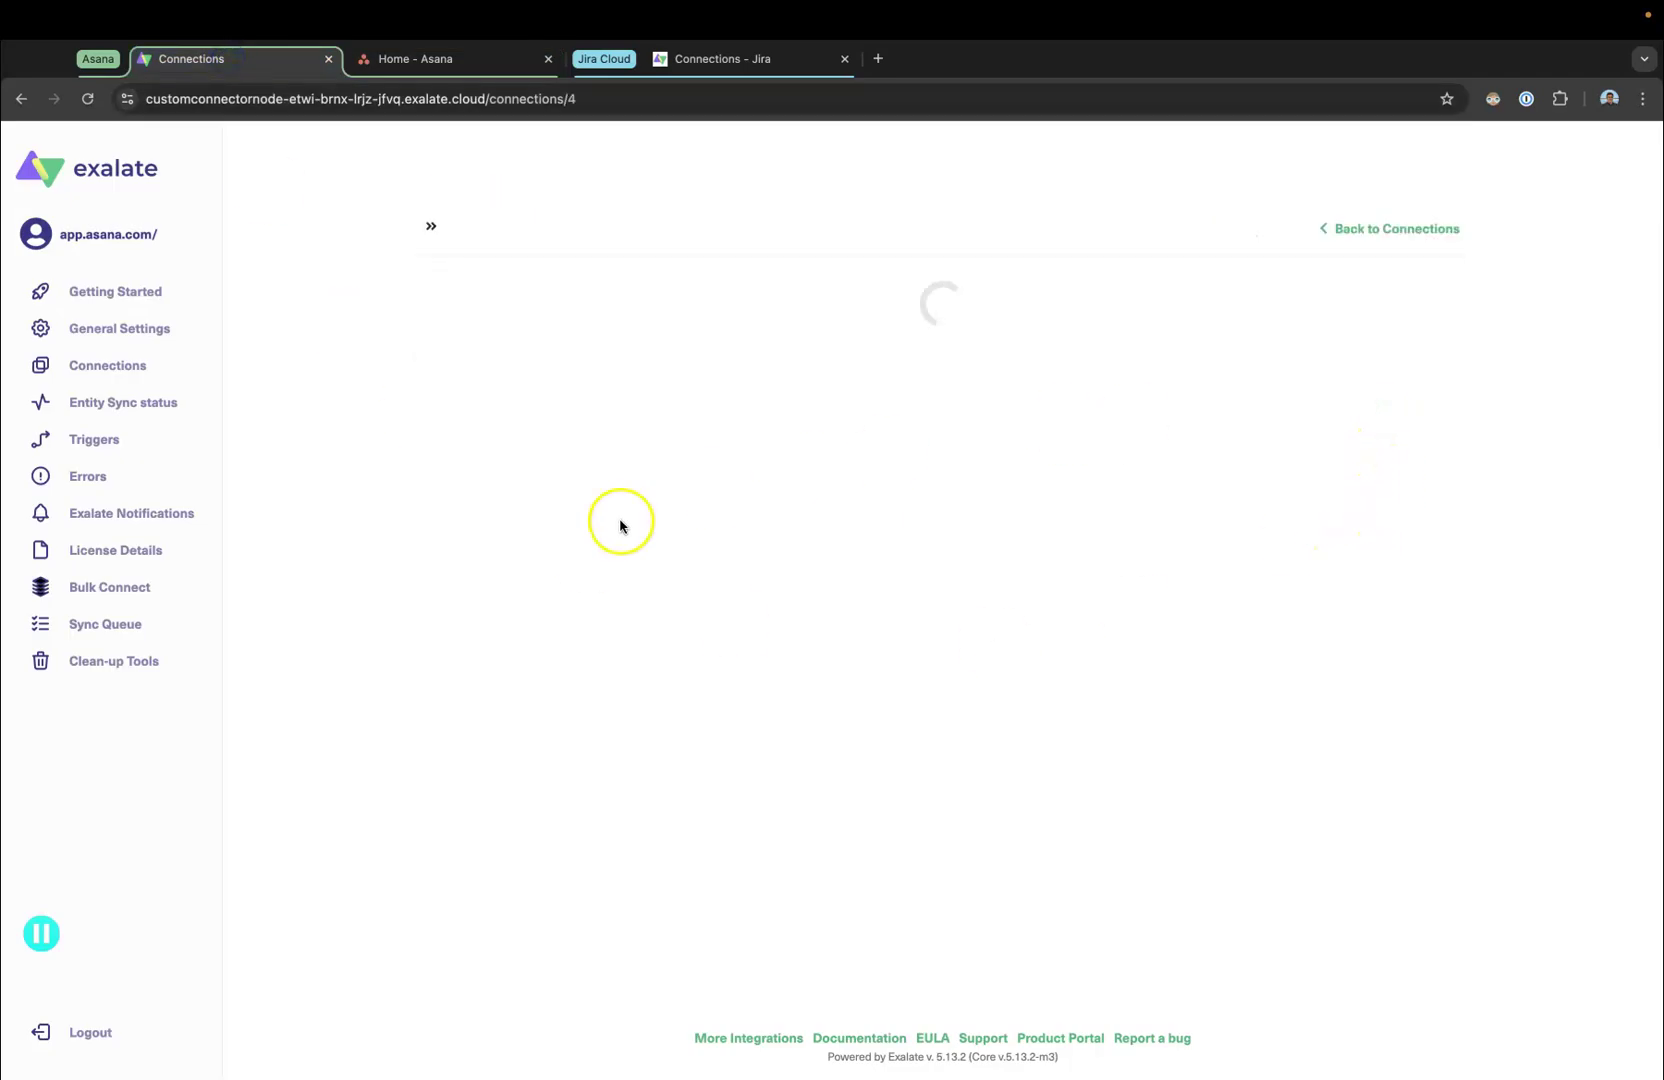
pyautogui.click(594, 336)
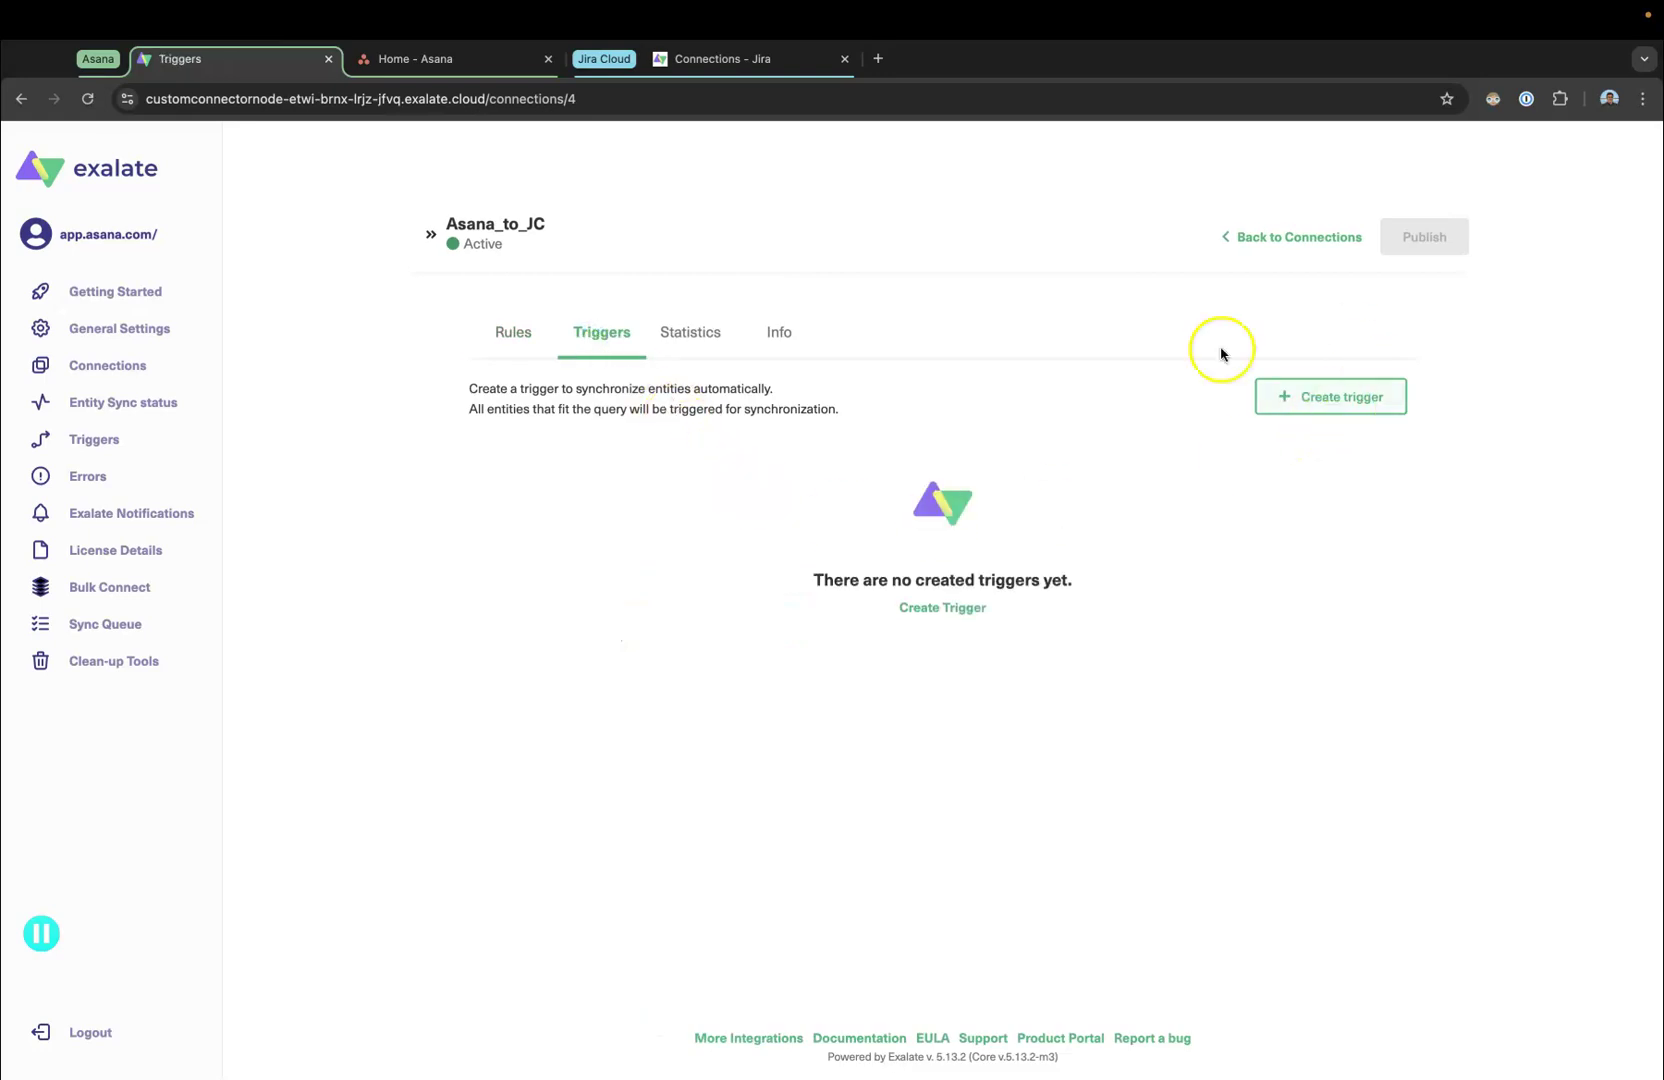
pyautogui.click(1305, 413)
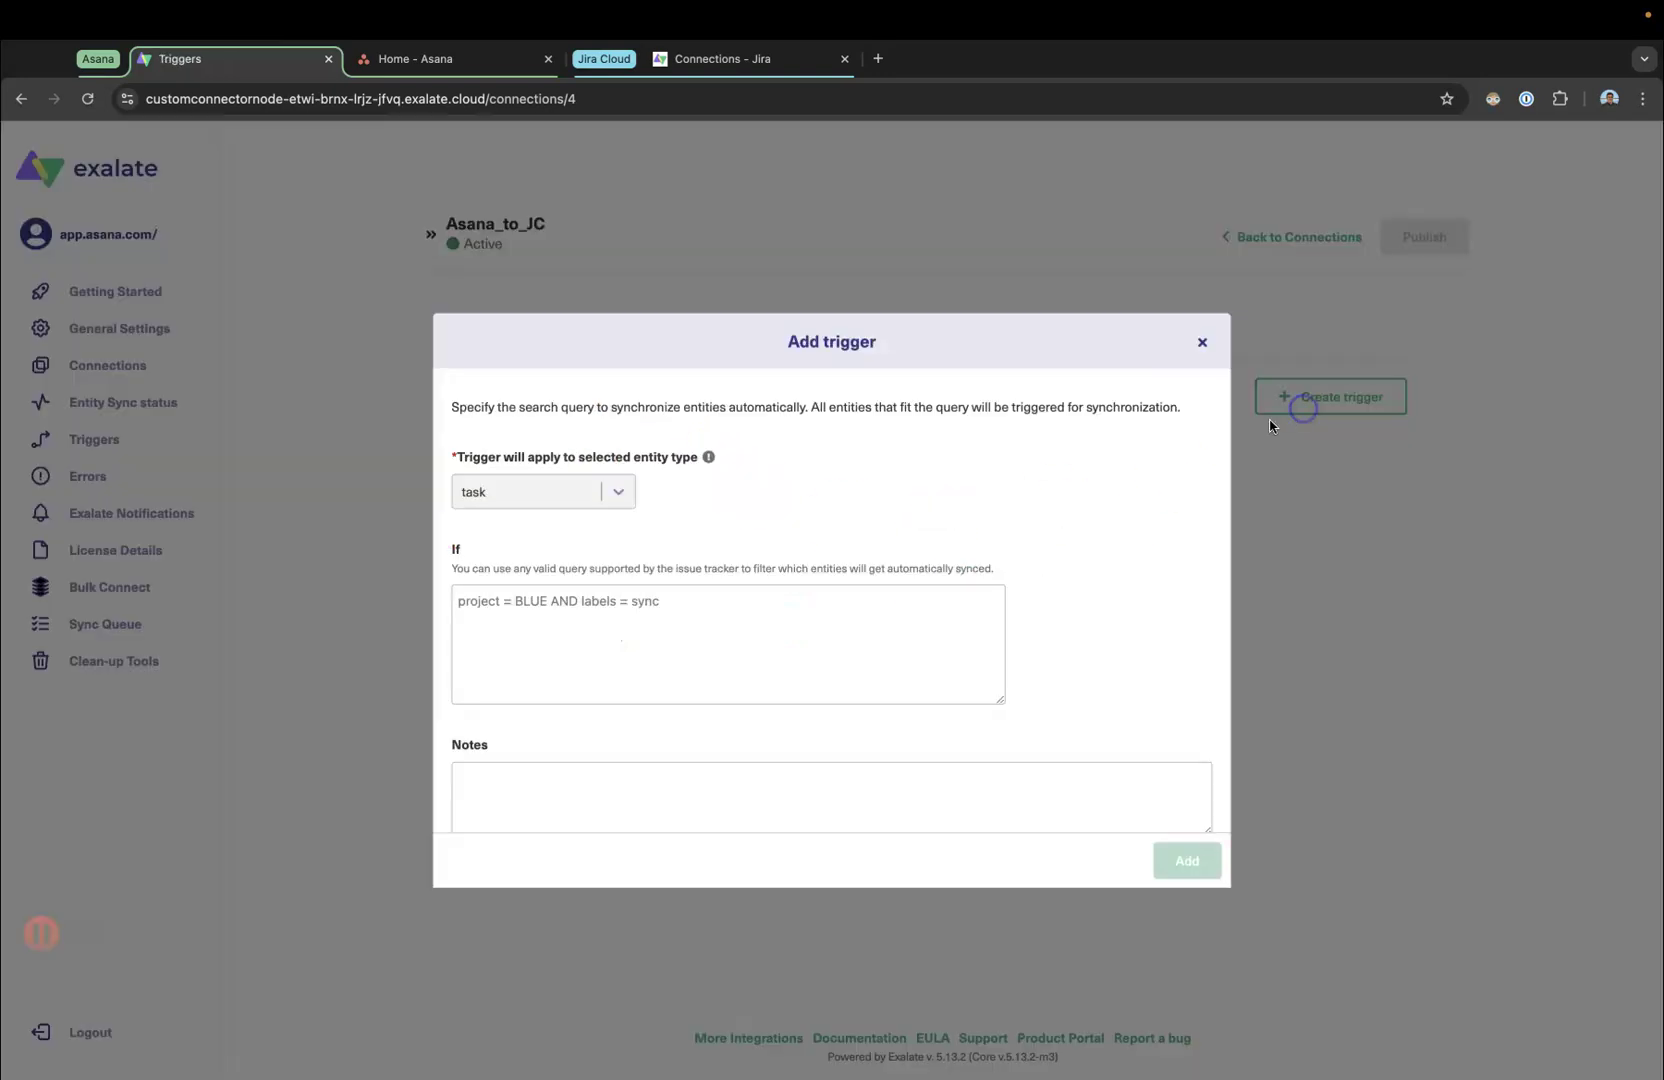
pyautogui.click(457, 62)
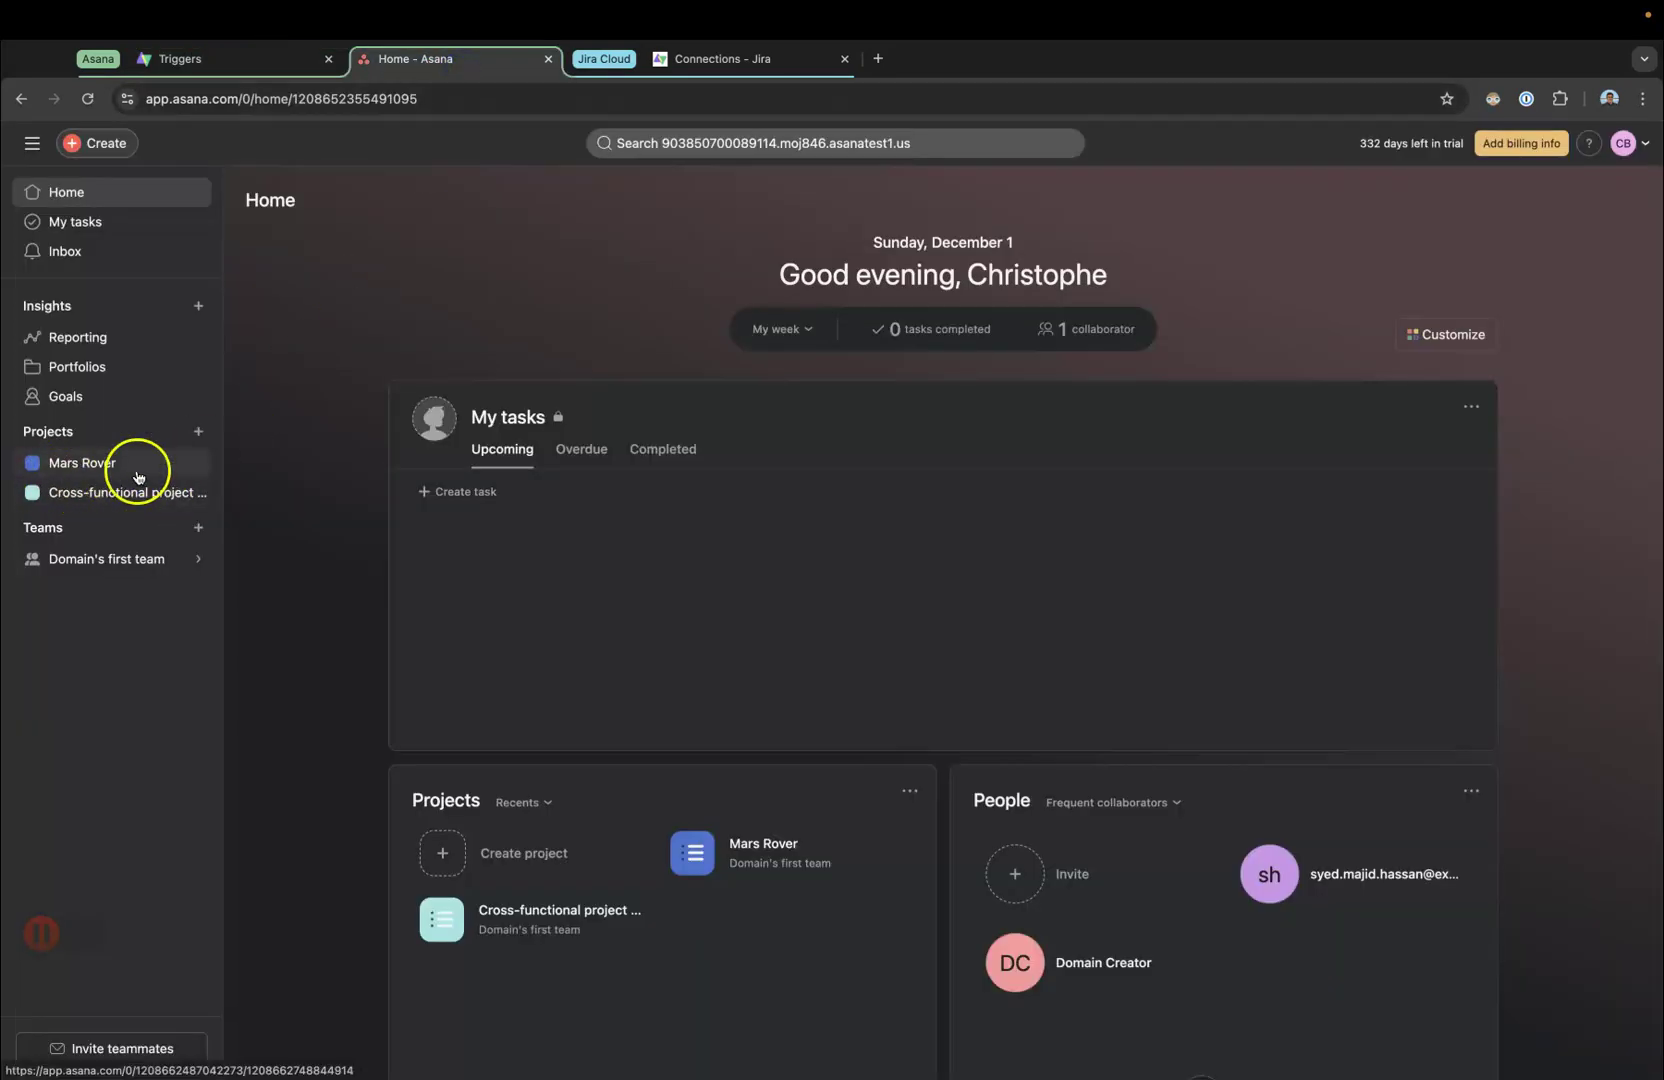
pyautogui.click(251, 74)
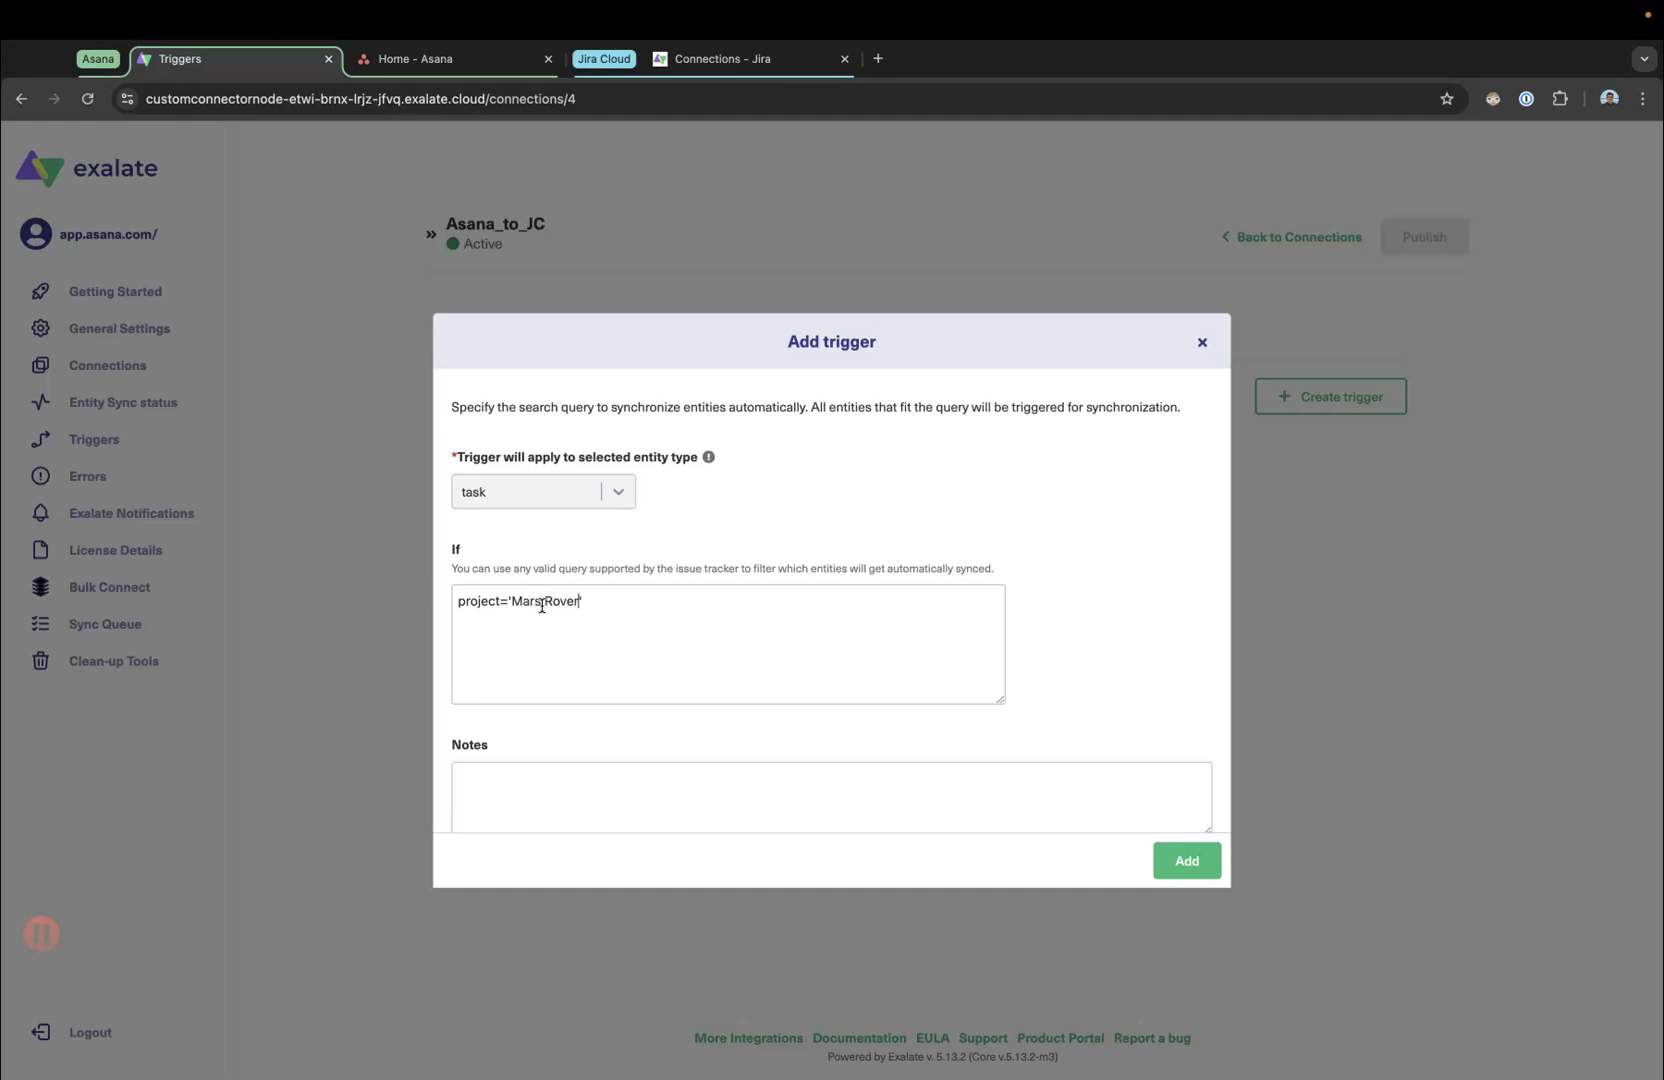
pyautogui.click(1174, 858)
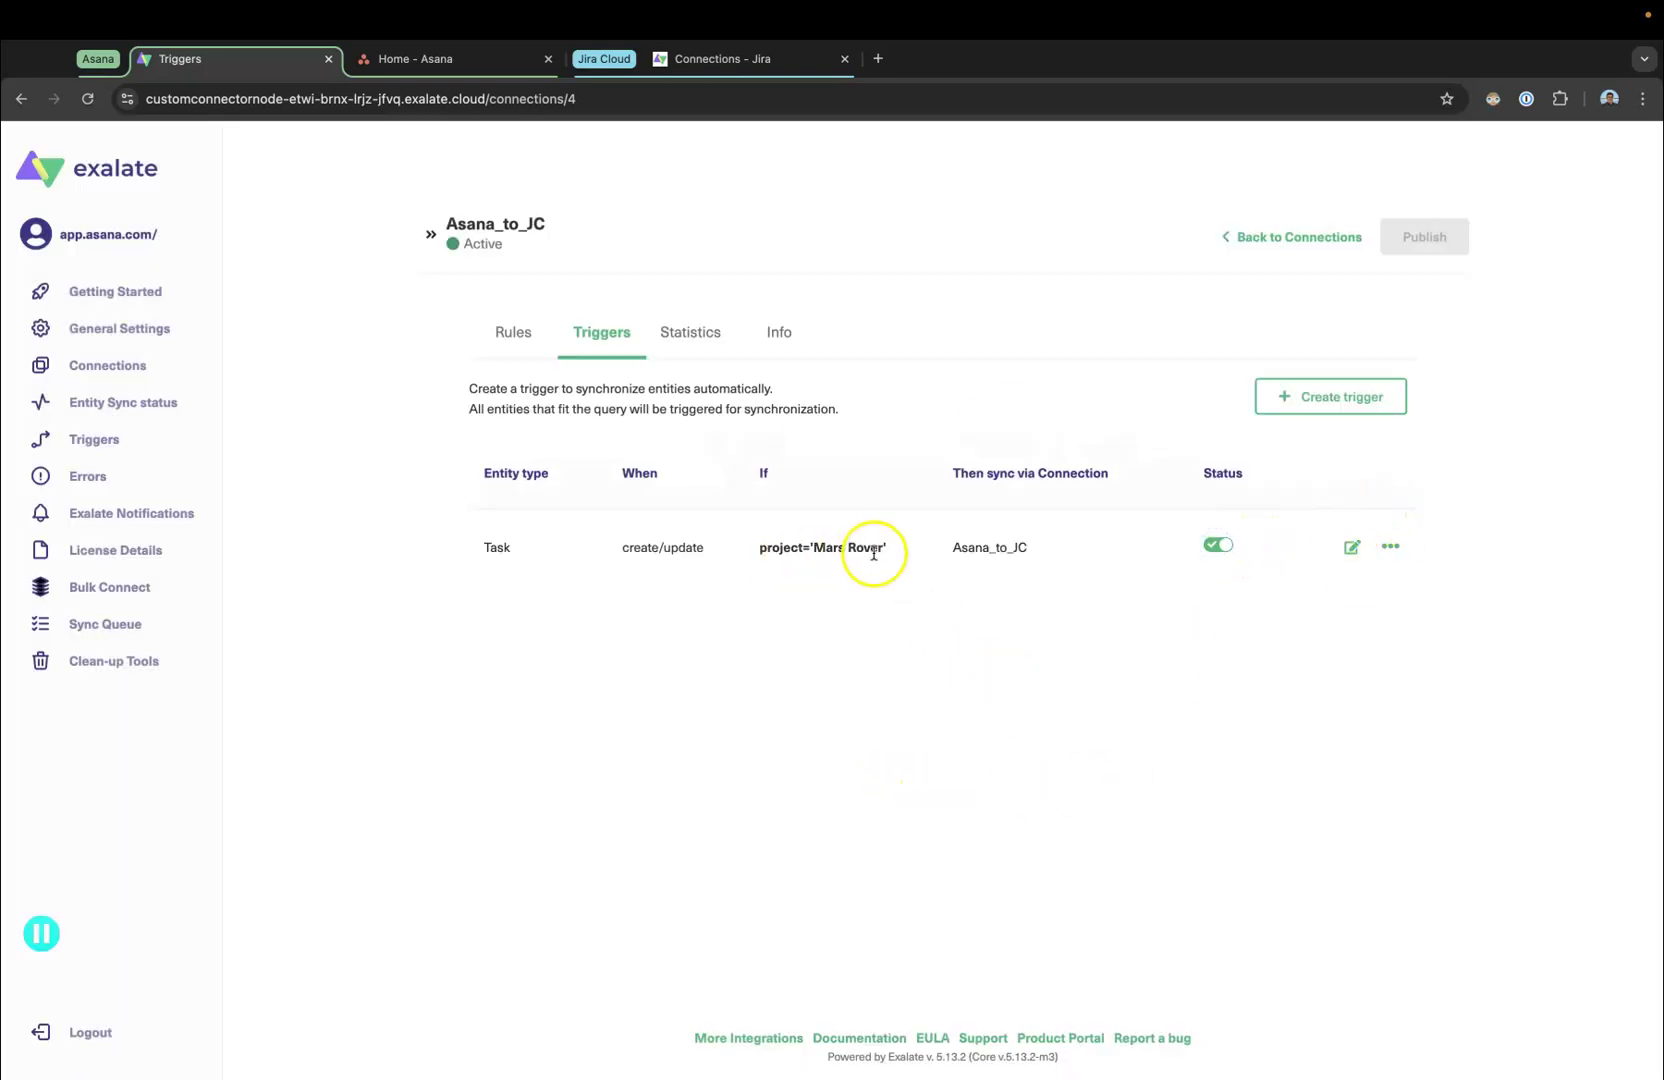
pyautogui.tripleClick(753, 560)
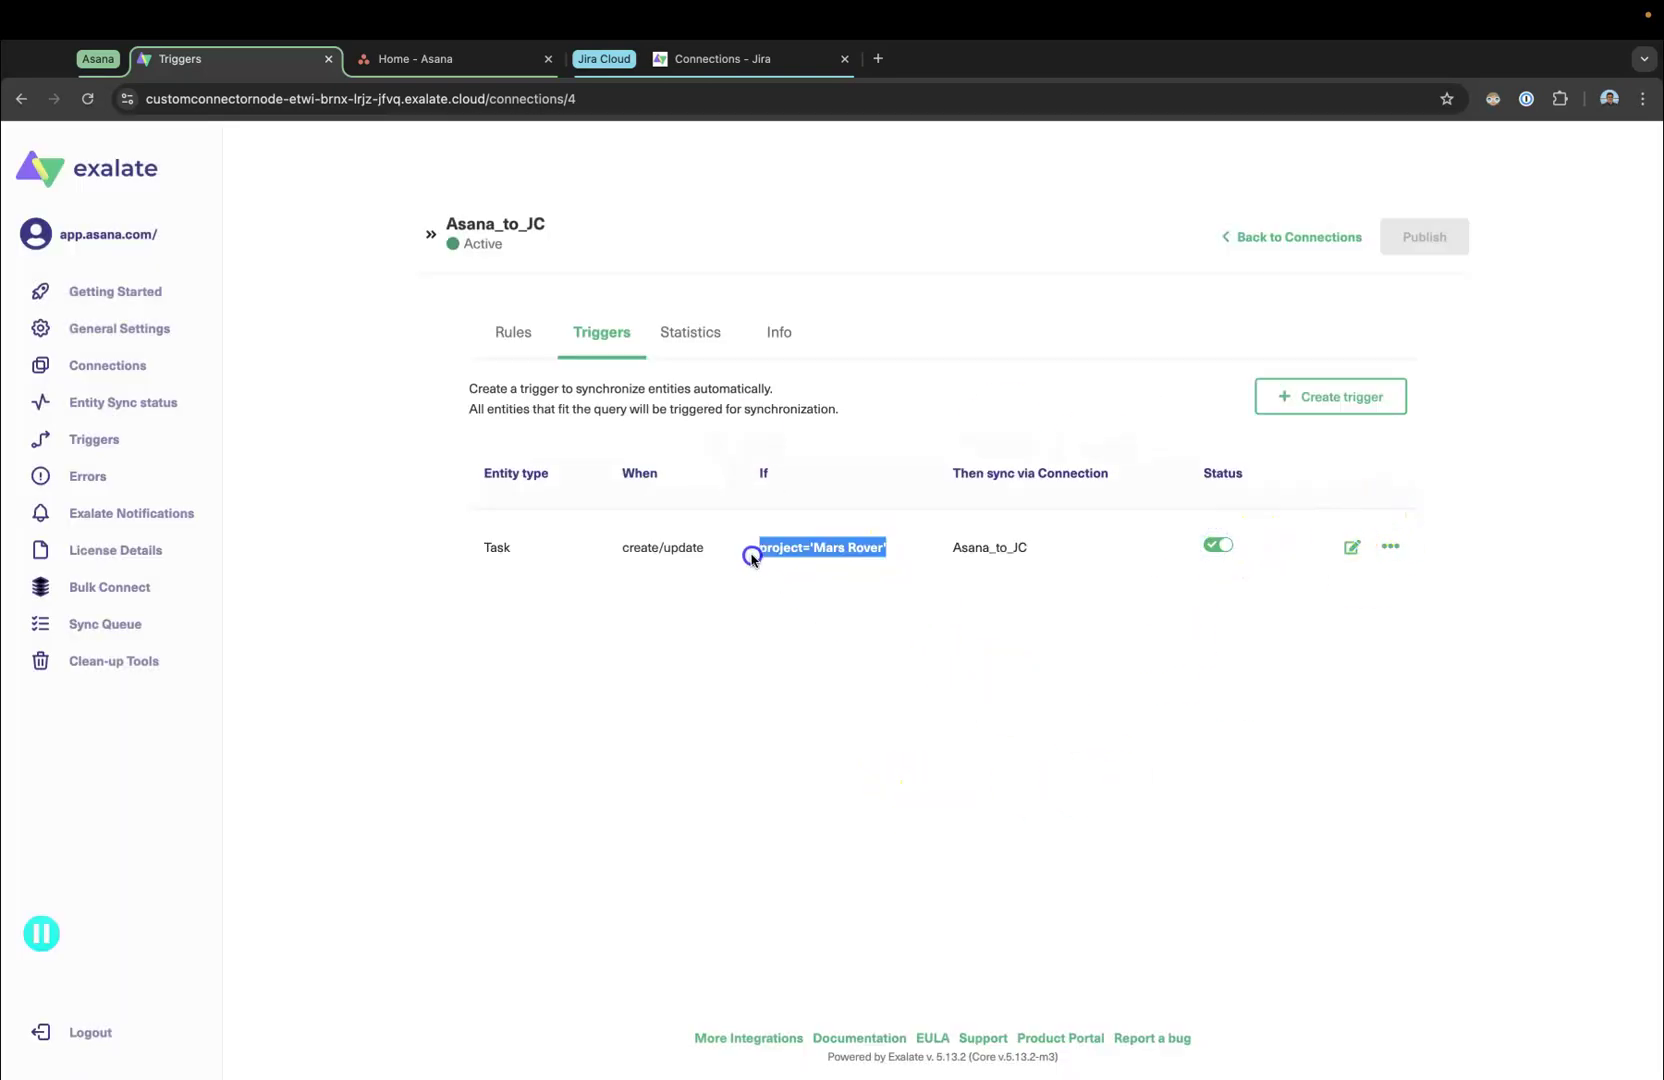
pyautogui.doubleClick(488, 548)
pyautogui.click(788, 560)
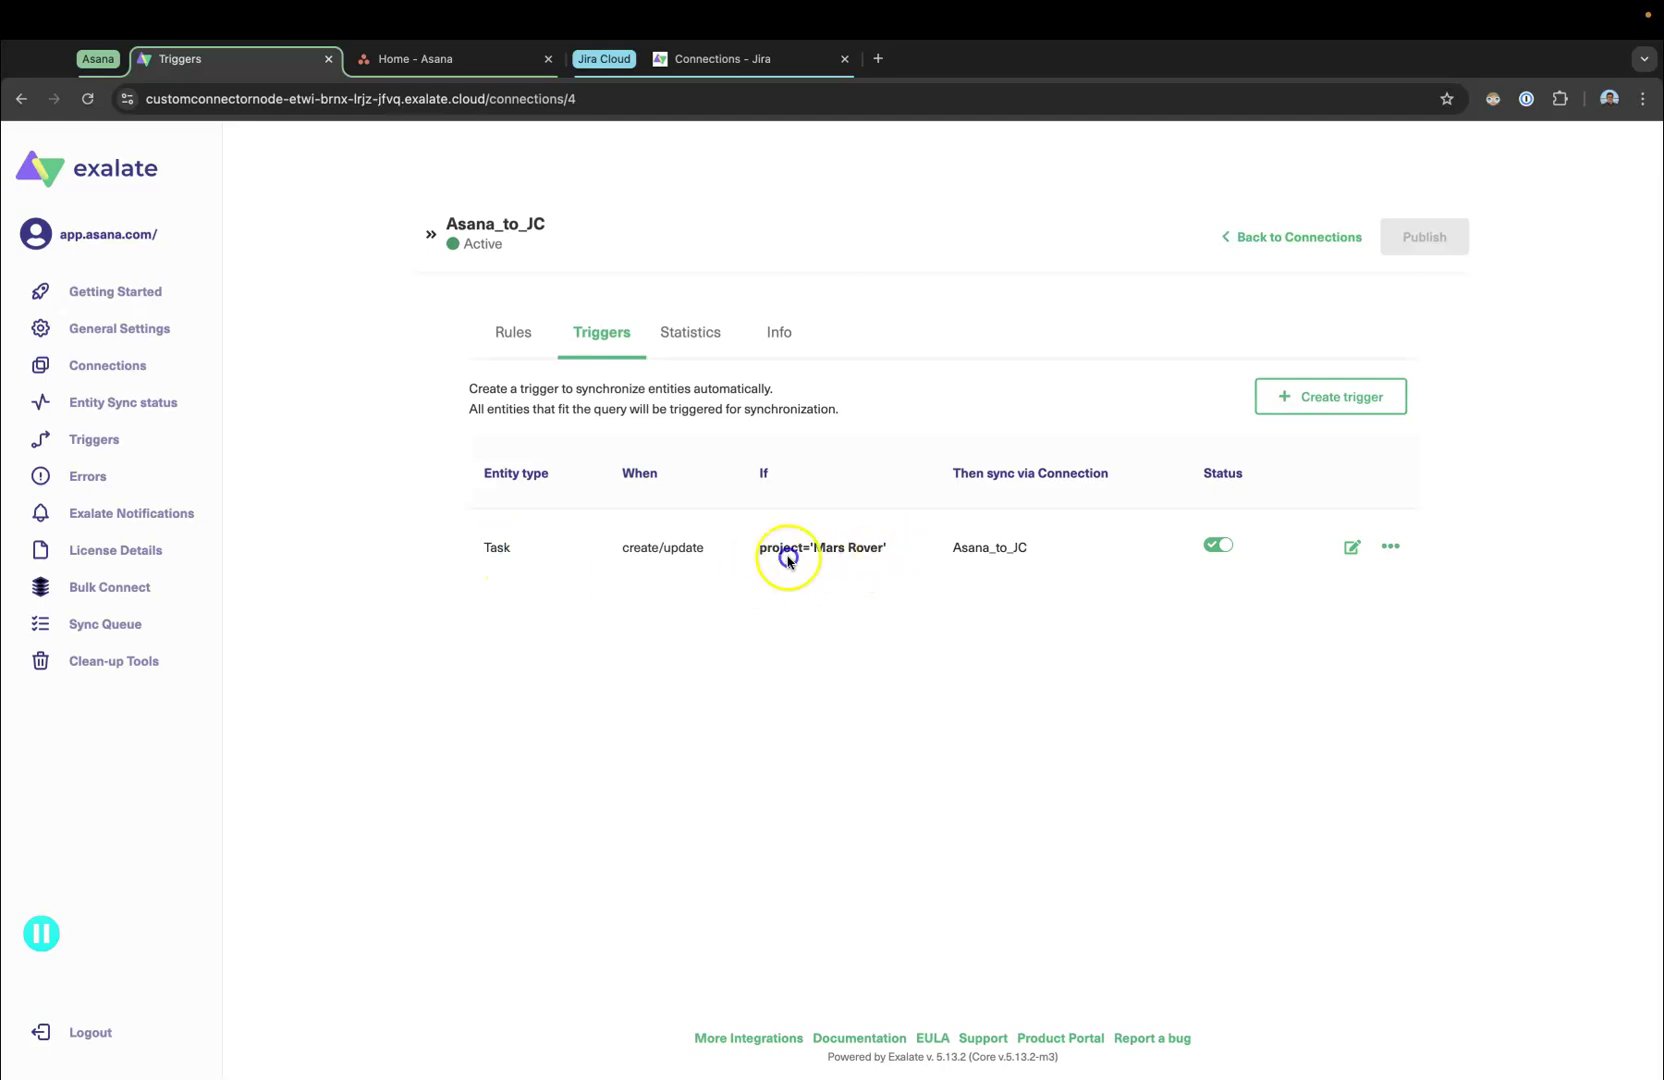
pyautogui.tripleClick(760, 558)
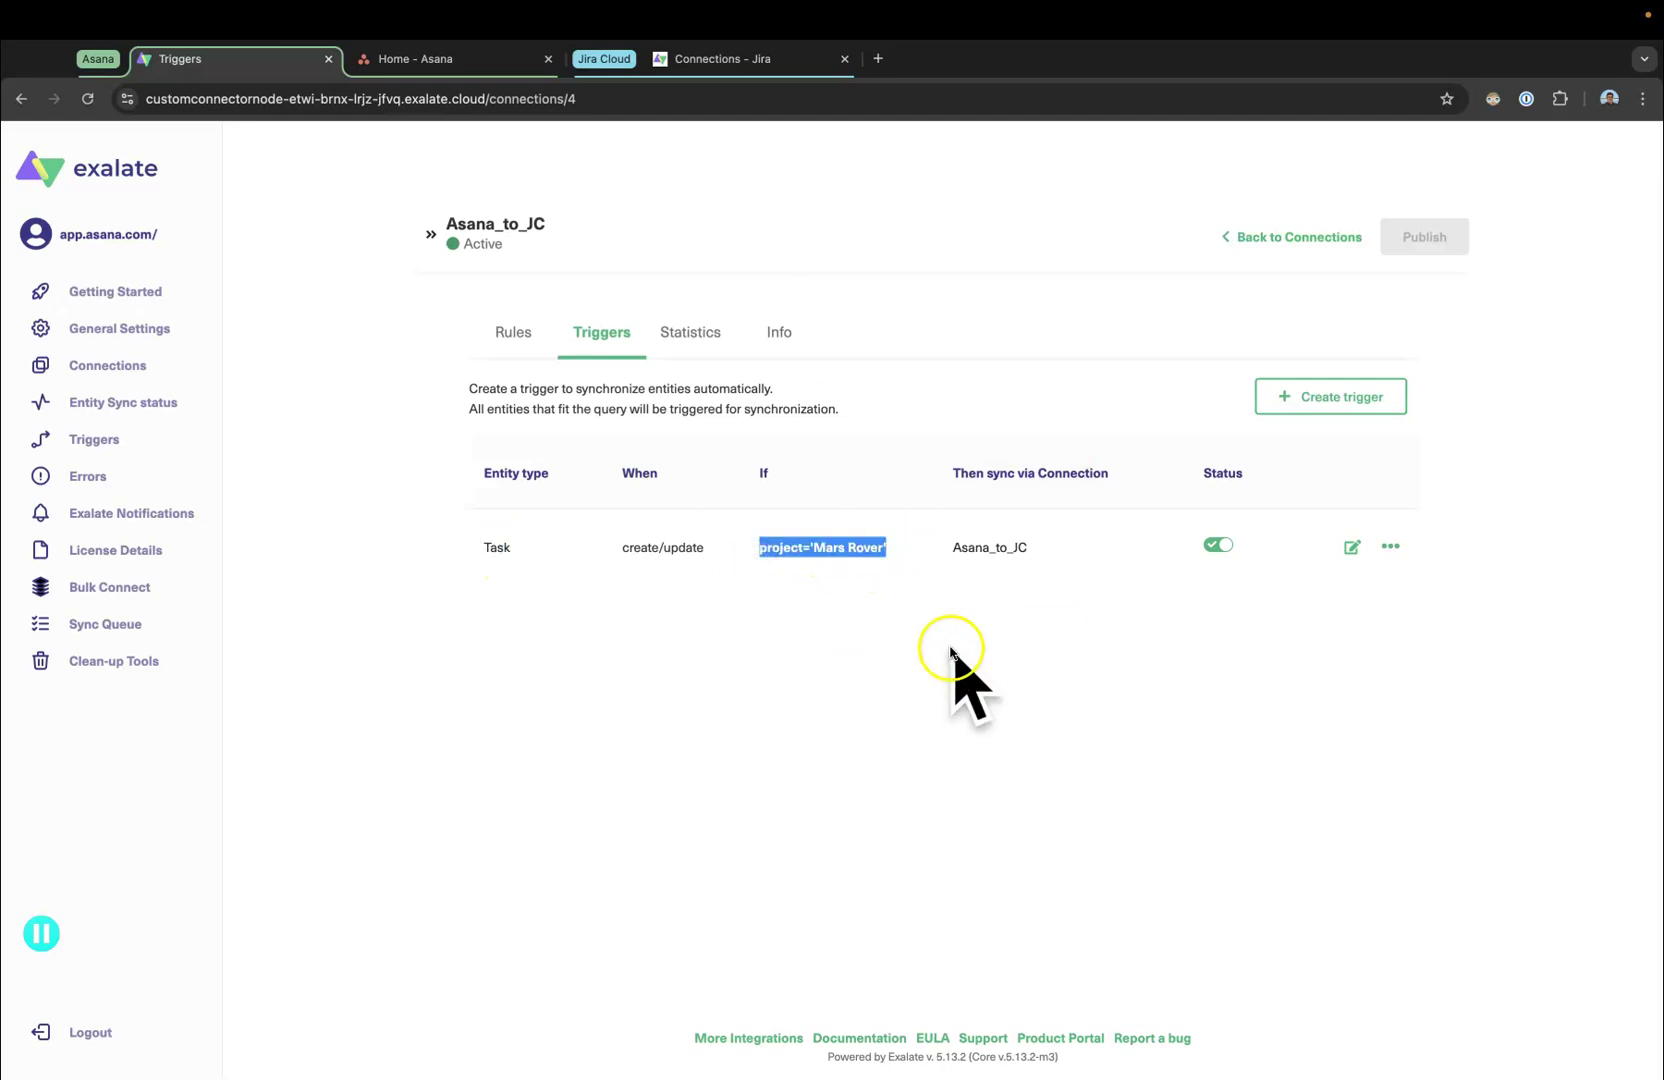
# - Create a task named "Test task" in Asana's Mars Rover project and open its details
pyautogui.click(452, 58)
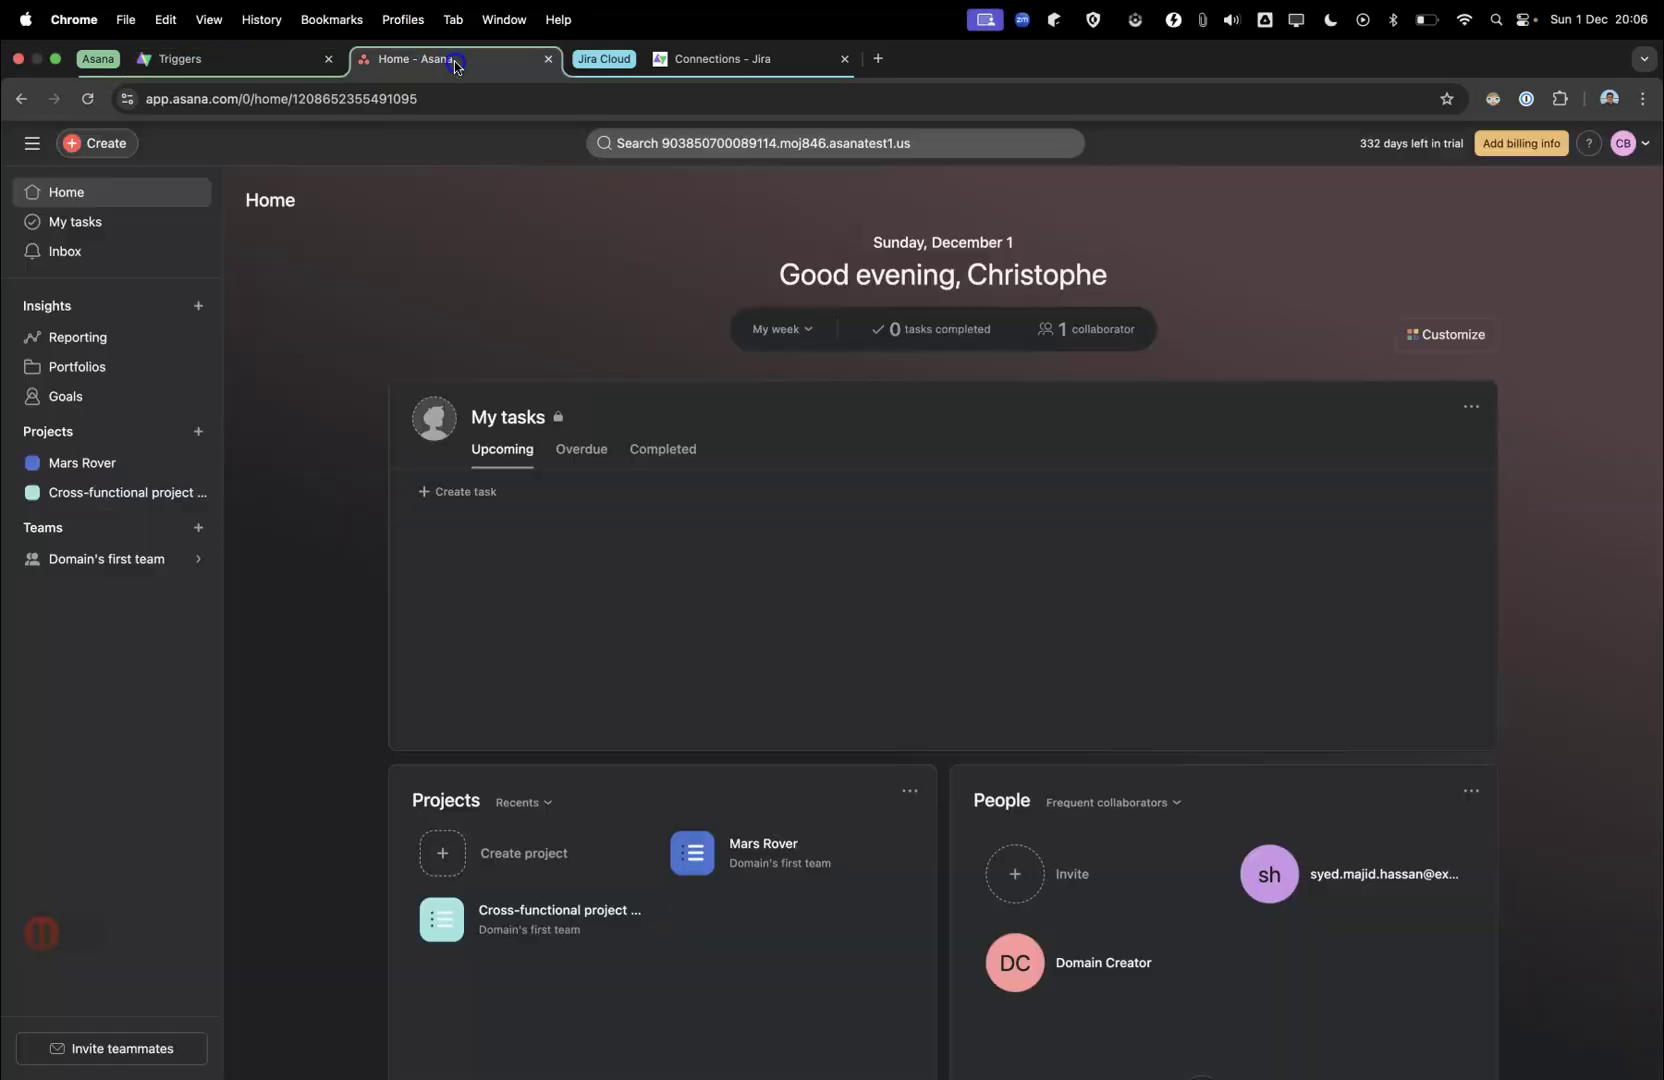
pyautogui.click(73, 463)
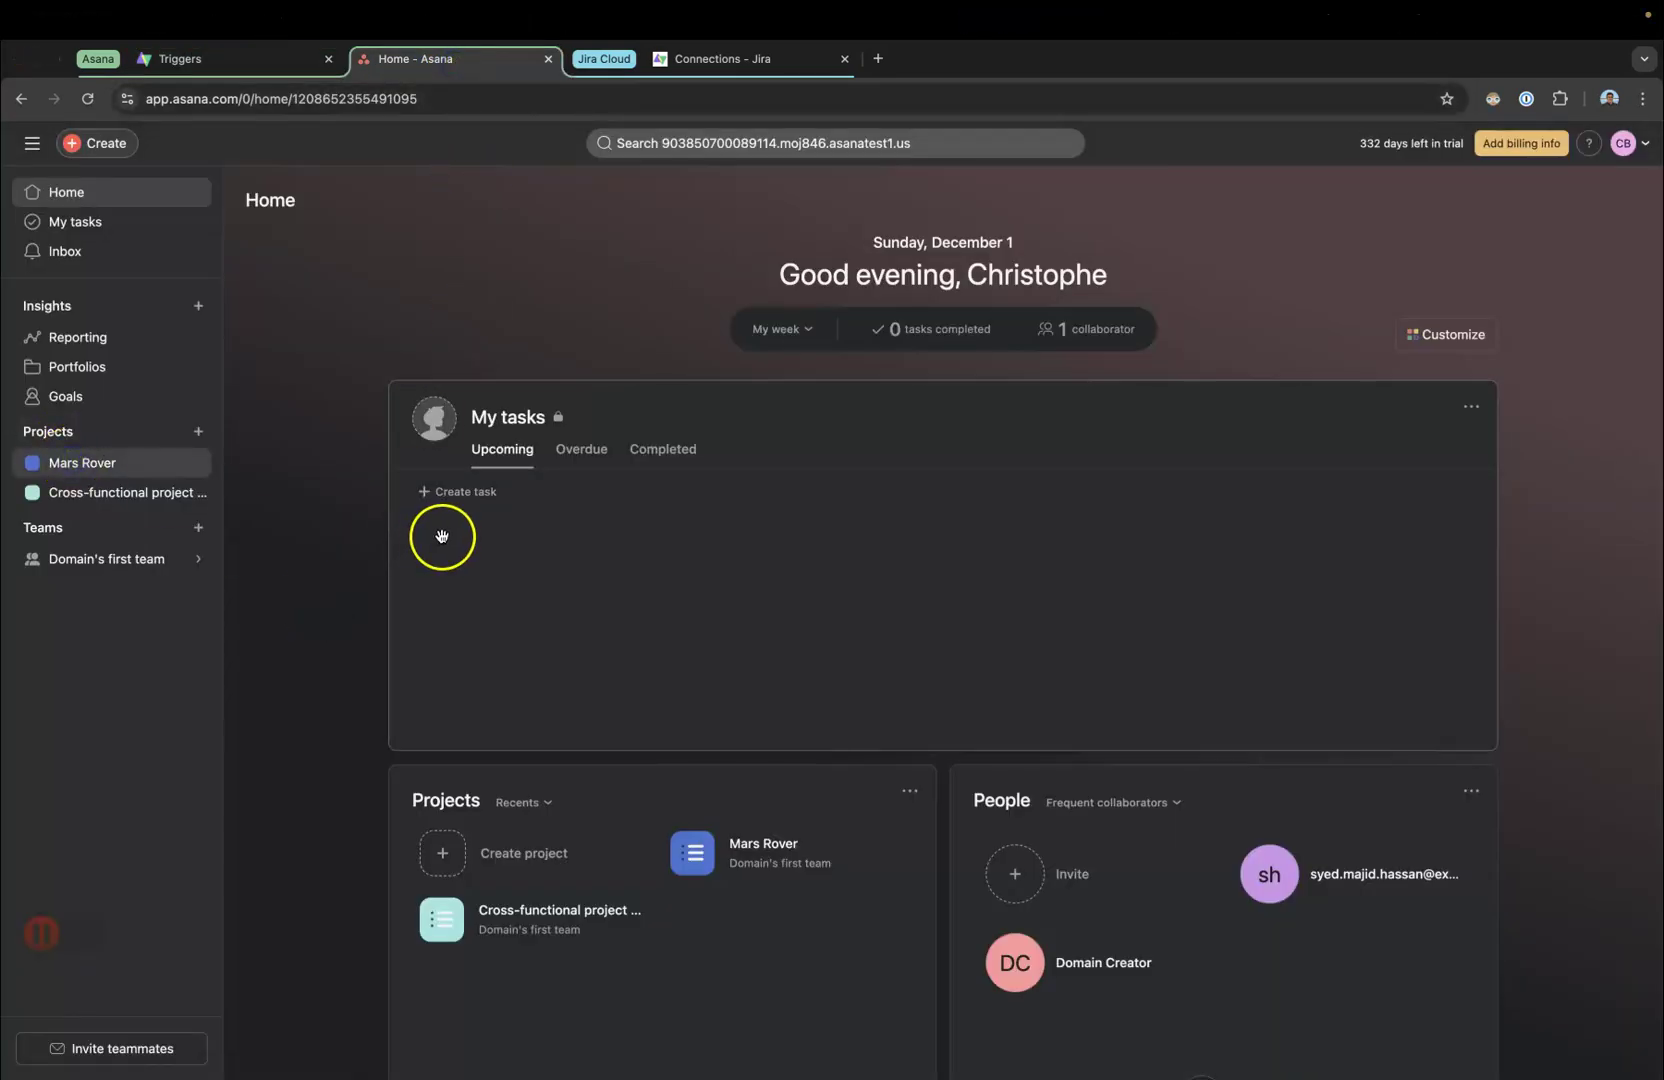
pyautogui.click(92, 463)
pyautogui.click(354, 339)
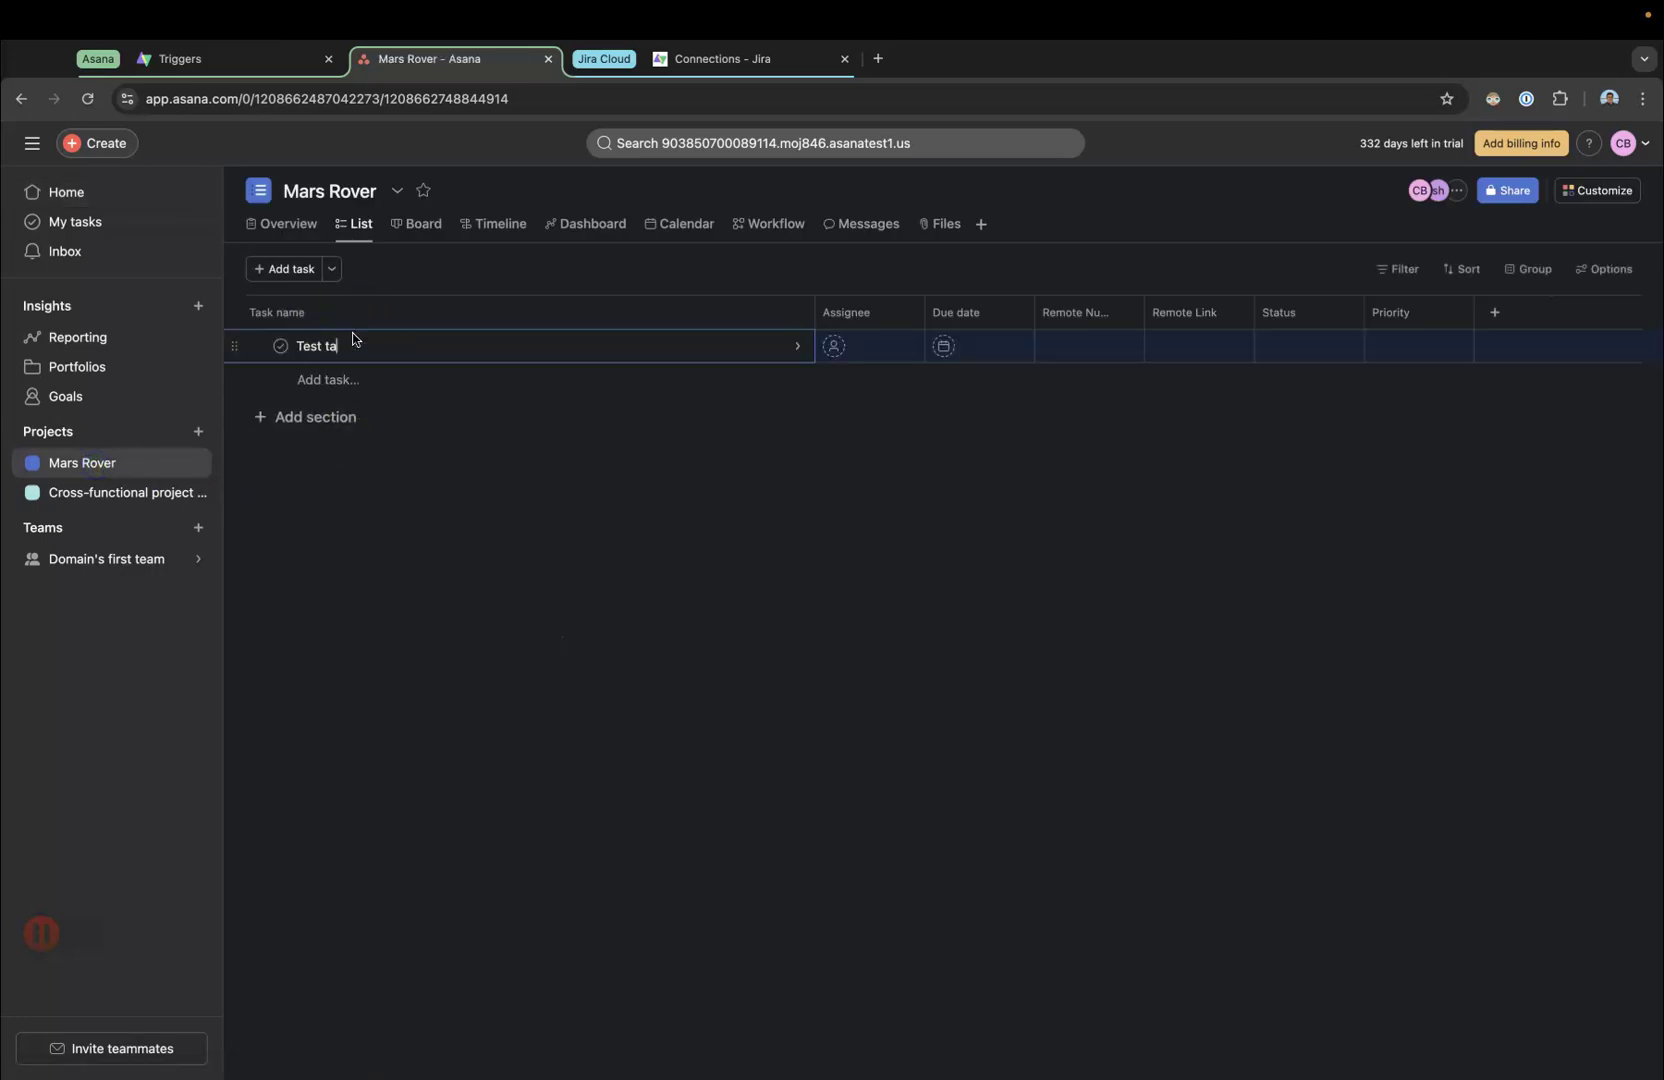
pyautogui.press('Return')
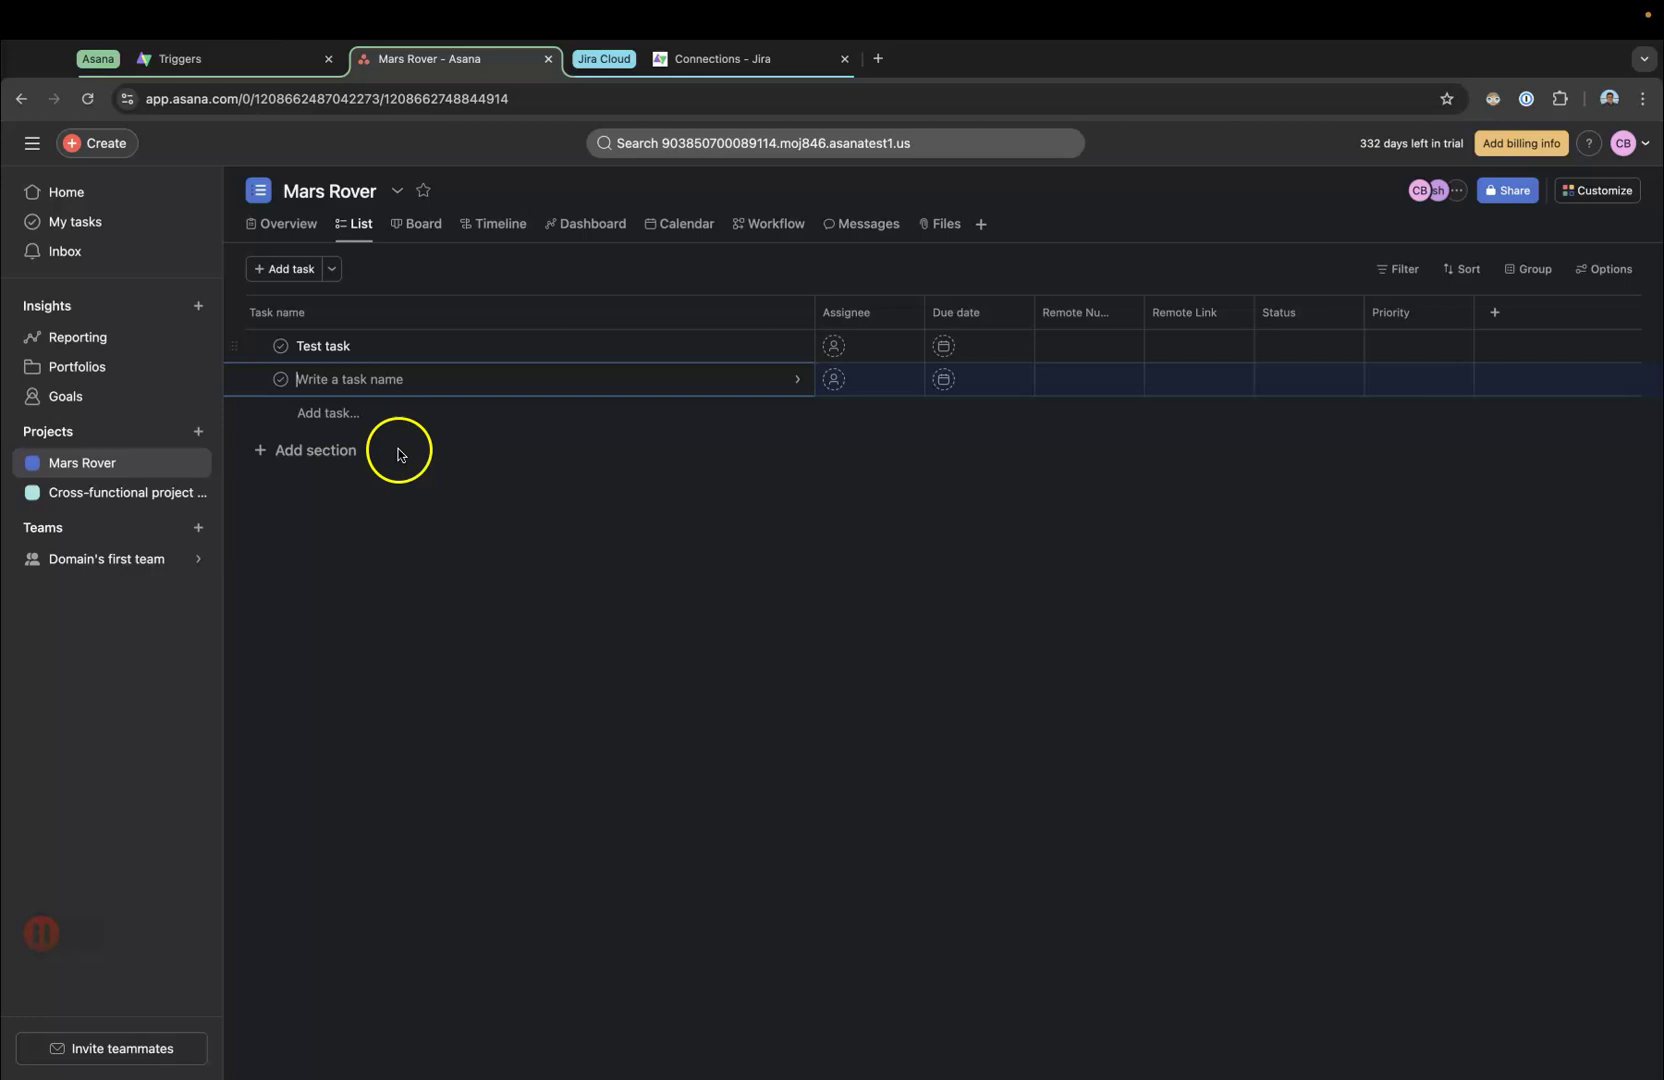
pyautogui.click(518, 585)
pyautogui.click(538, 345)
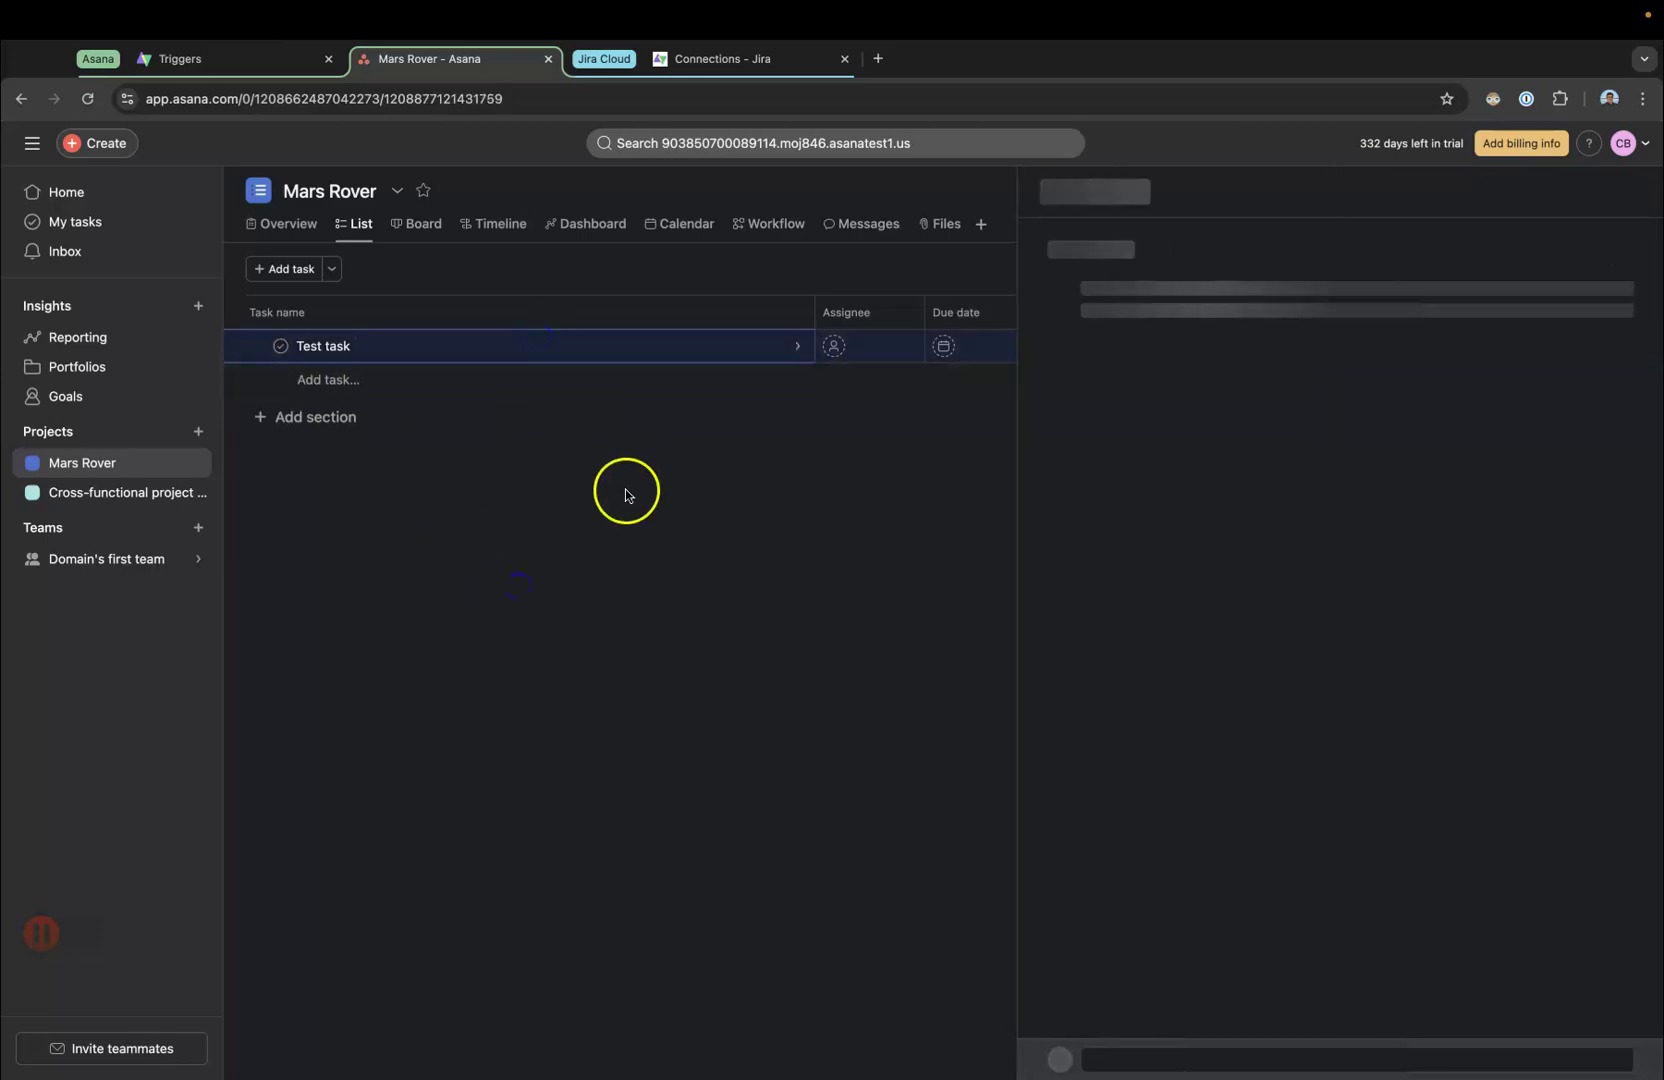
pyautogui.click(1096, 727)
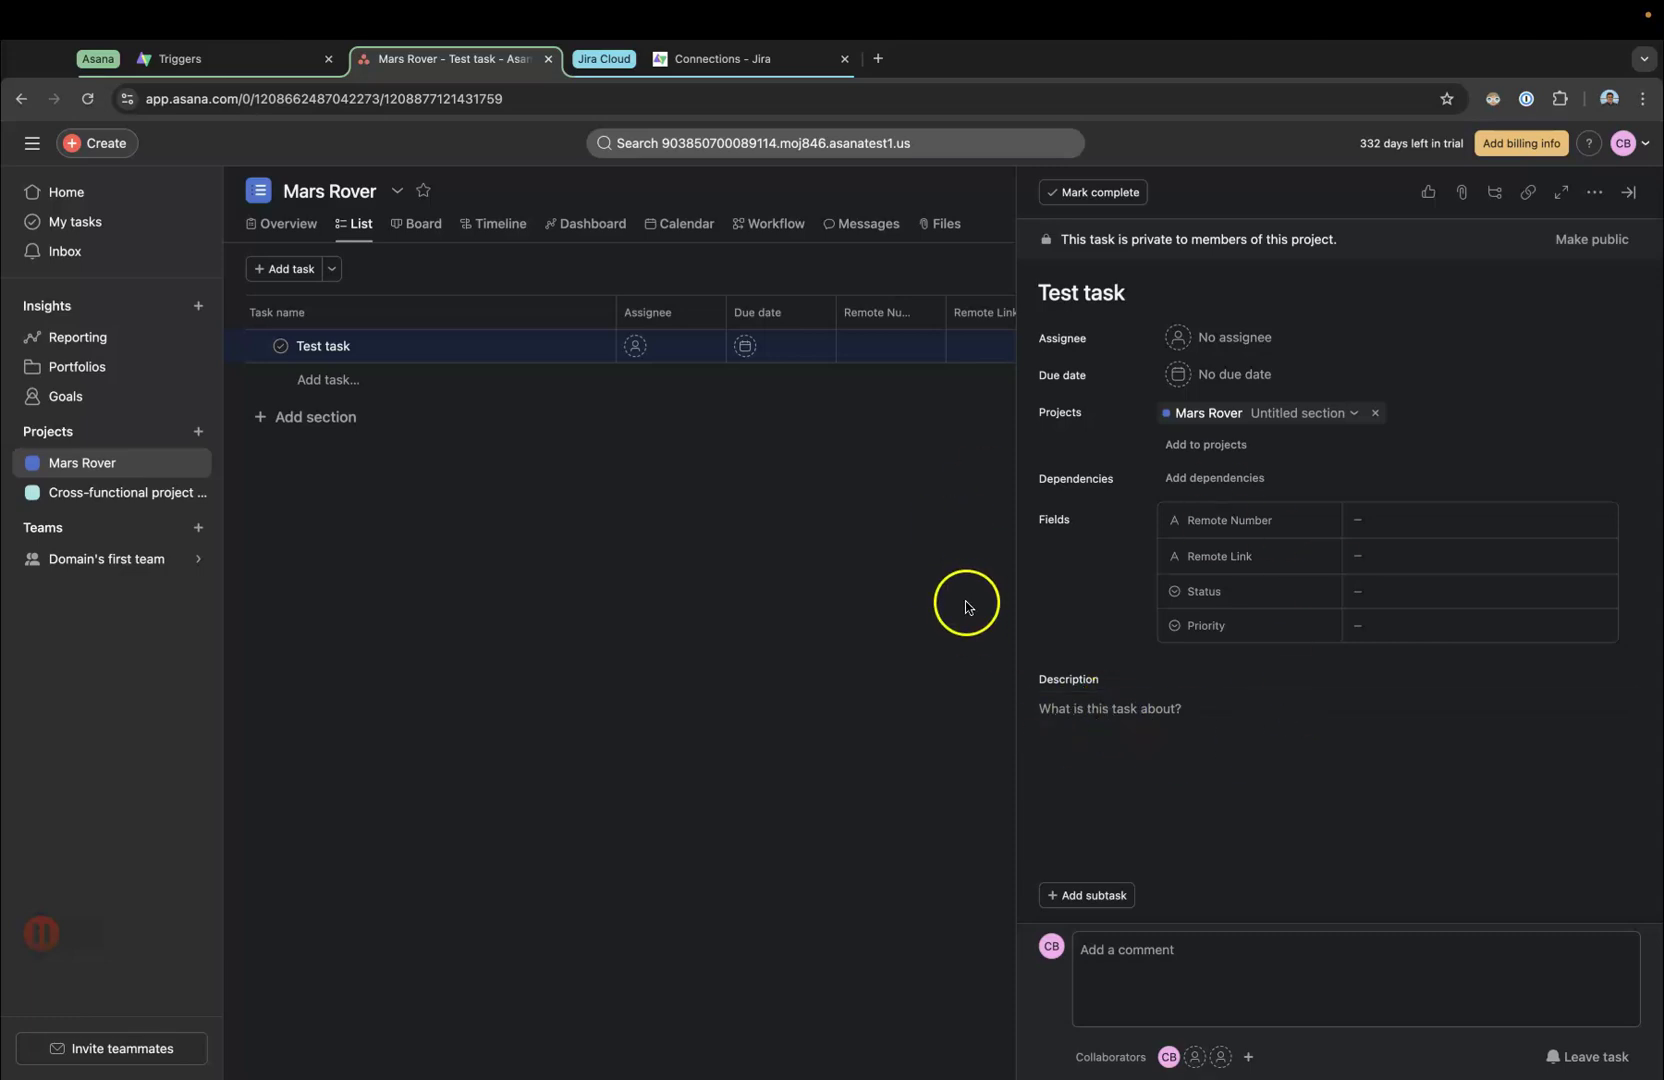
# - Duplicate the Jira Connections page and bring up the issue list of the Company Managed project in the copy
pyautogui.click(746, 62)
pyautogui.rightClick(750, 66)
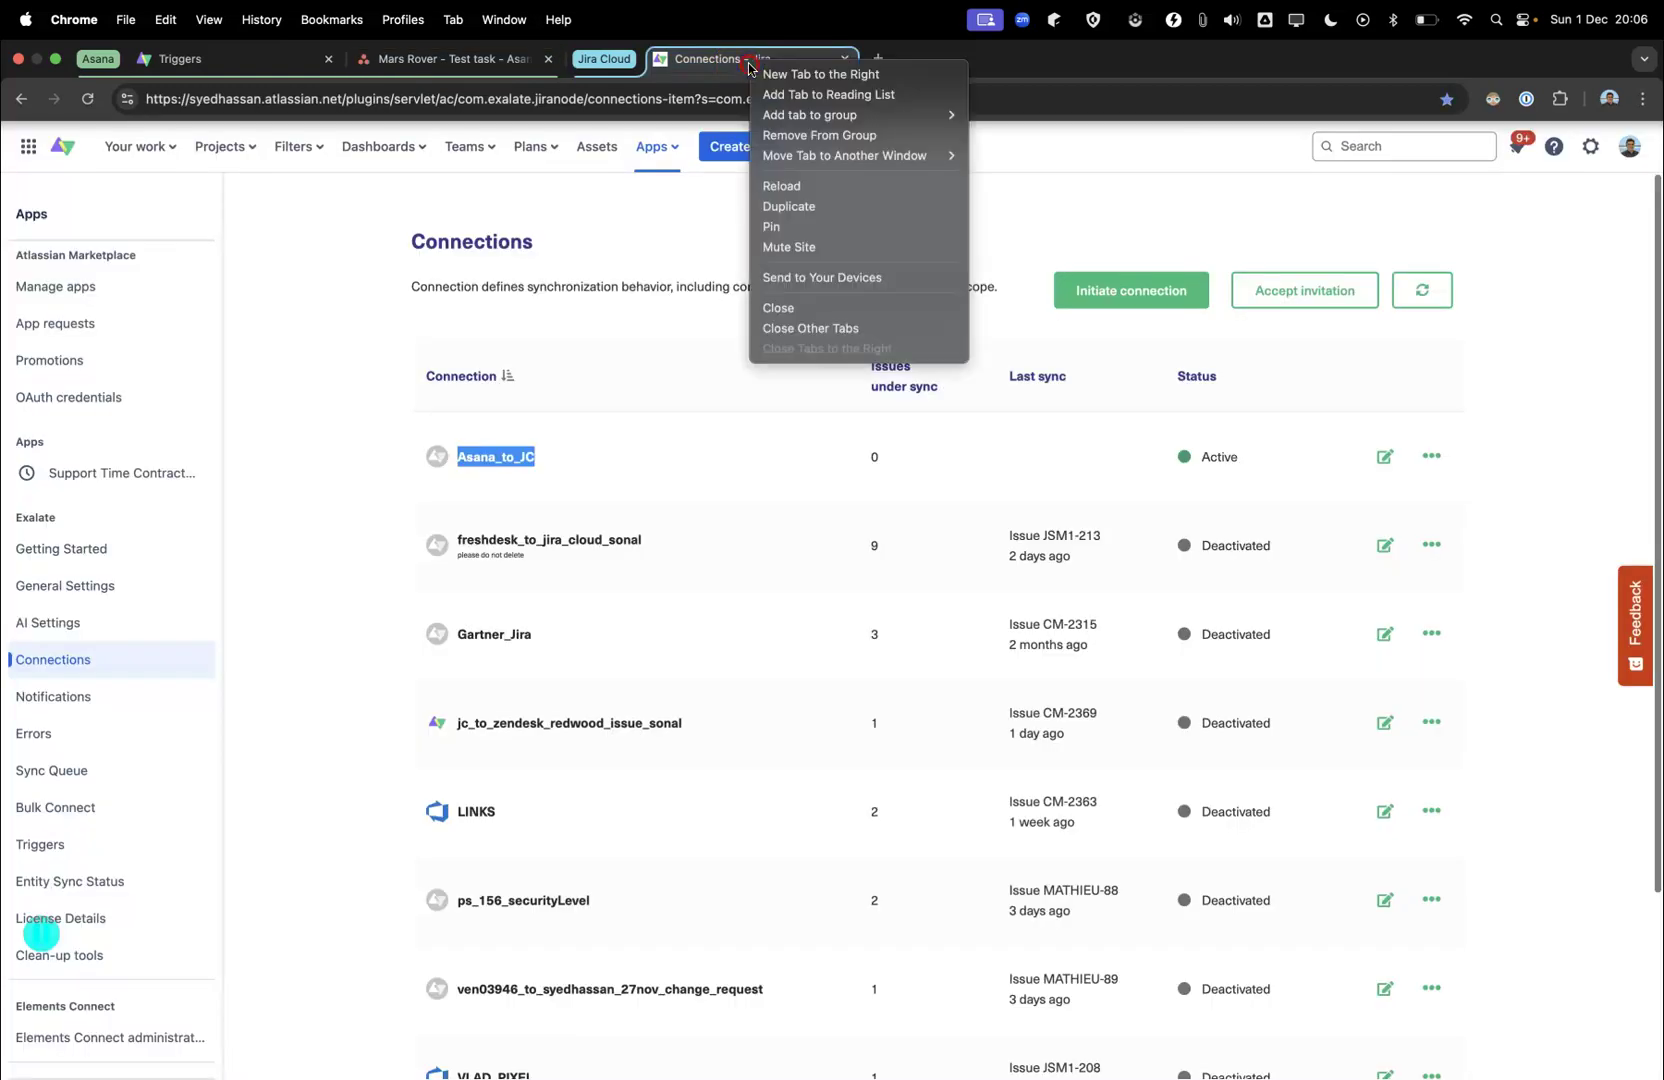
pyautogui.click(808, 207)
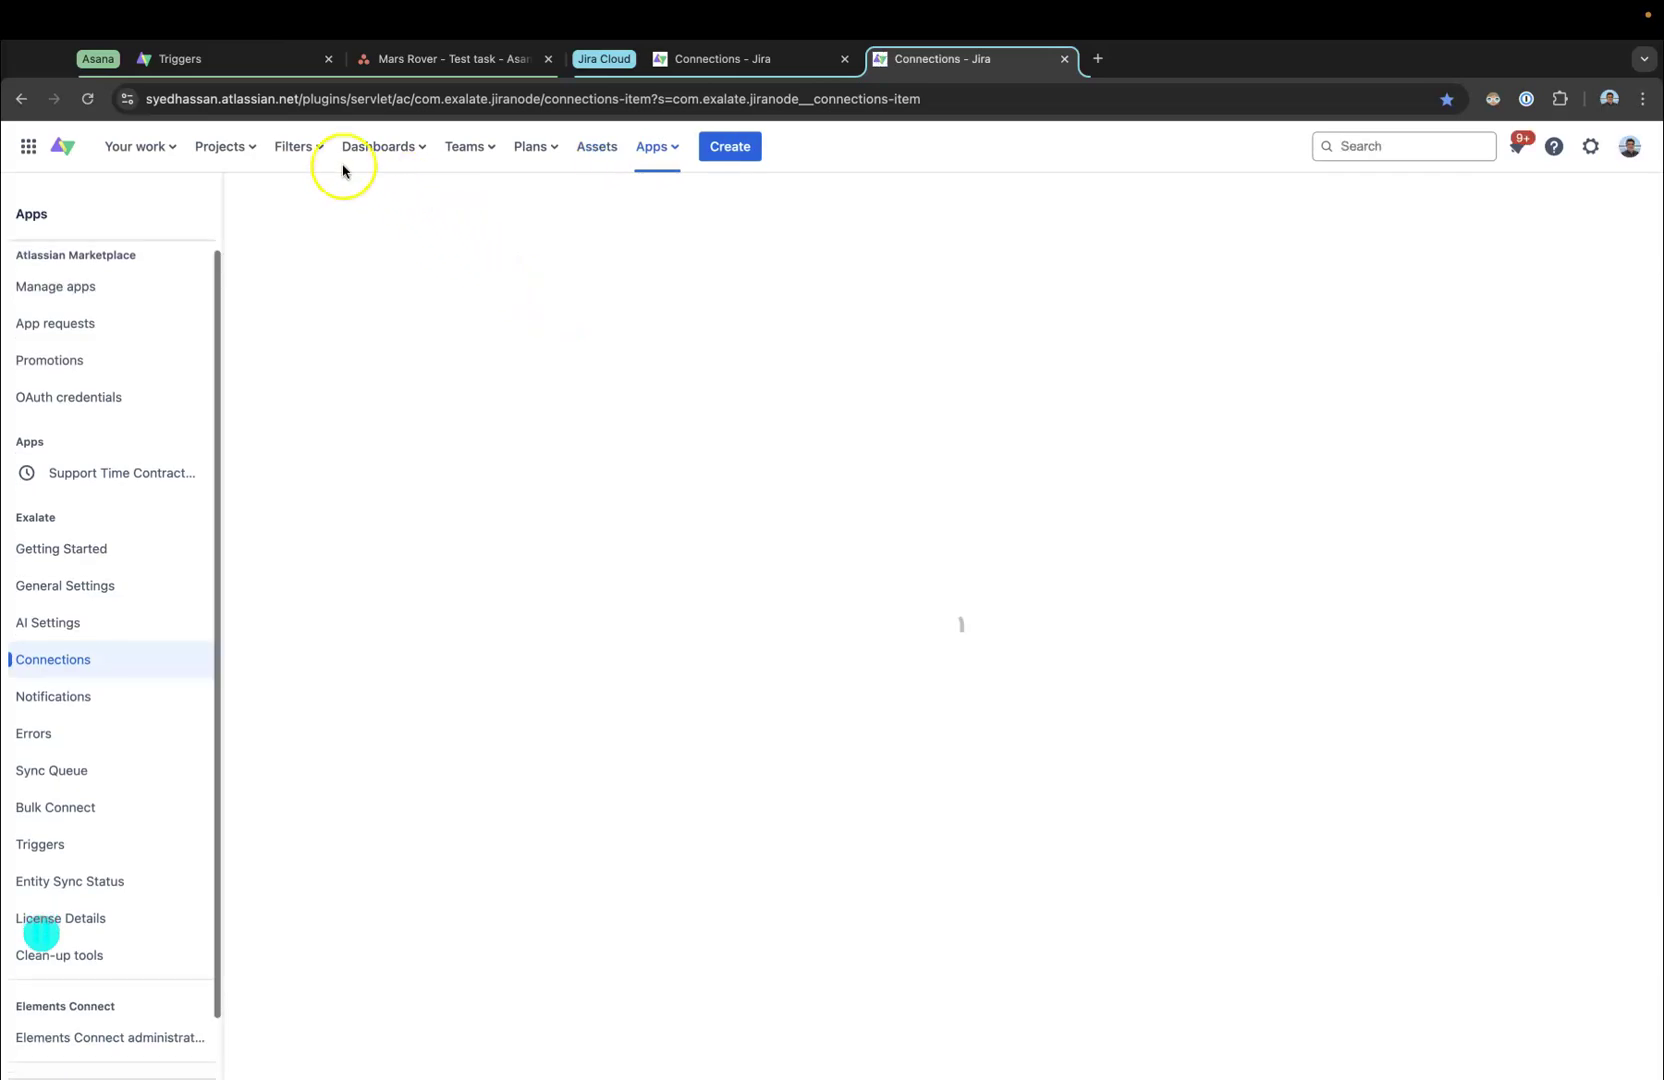
pyautogui.click(253, 146)
pyautogui.click(323, 227)
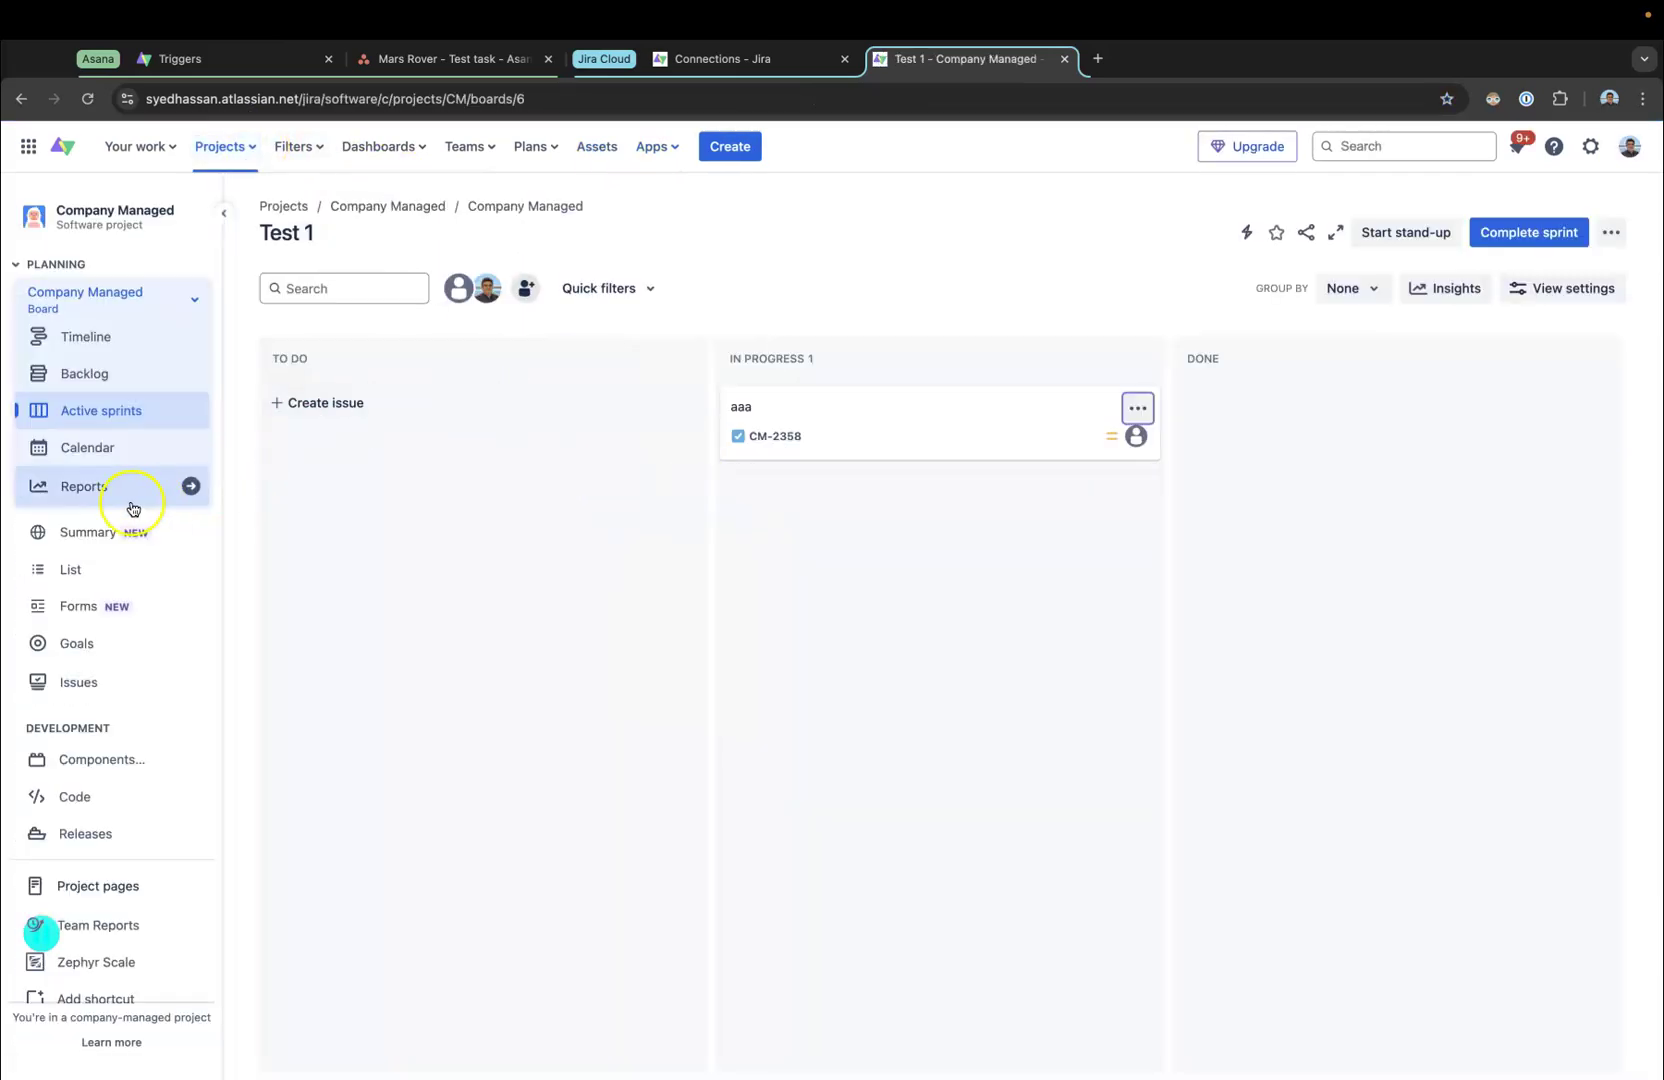
pyautogui.click(107, 680)
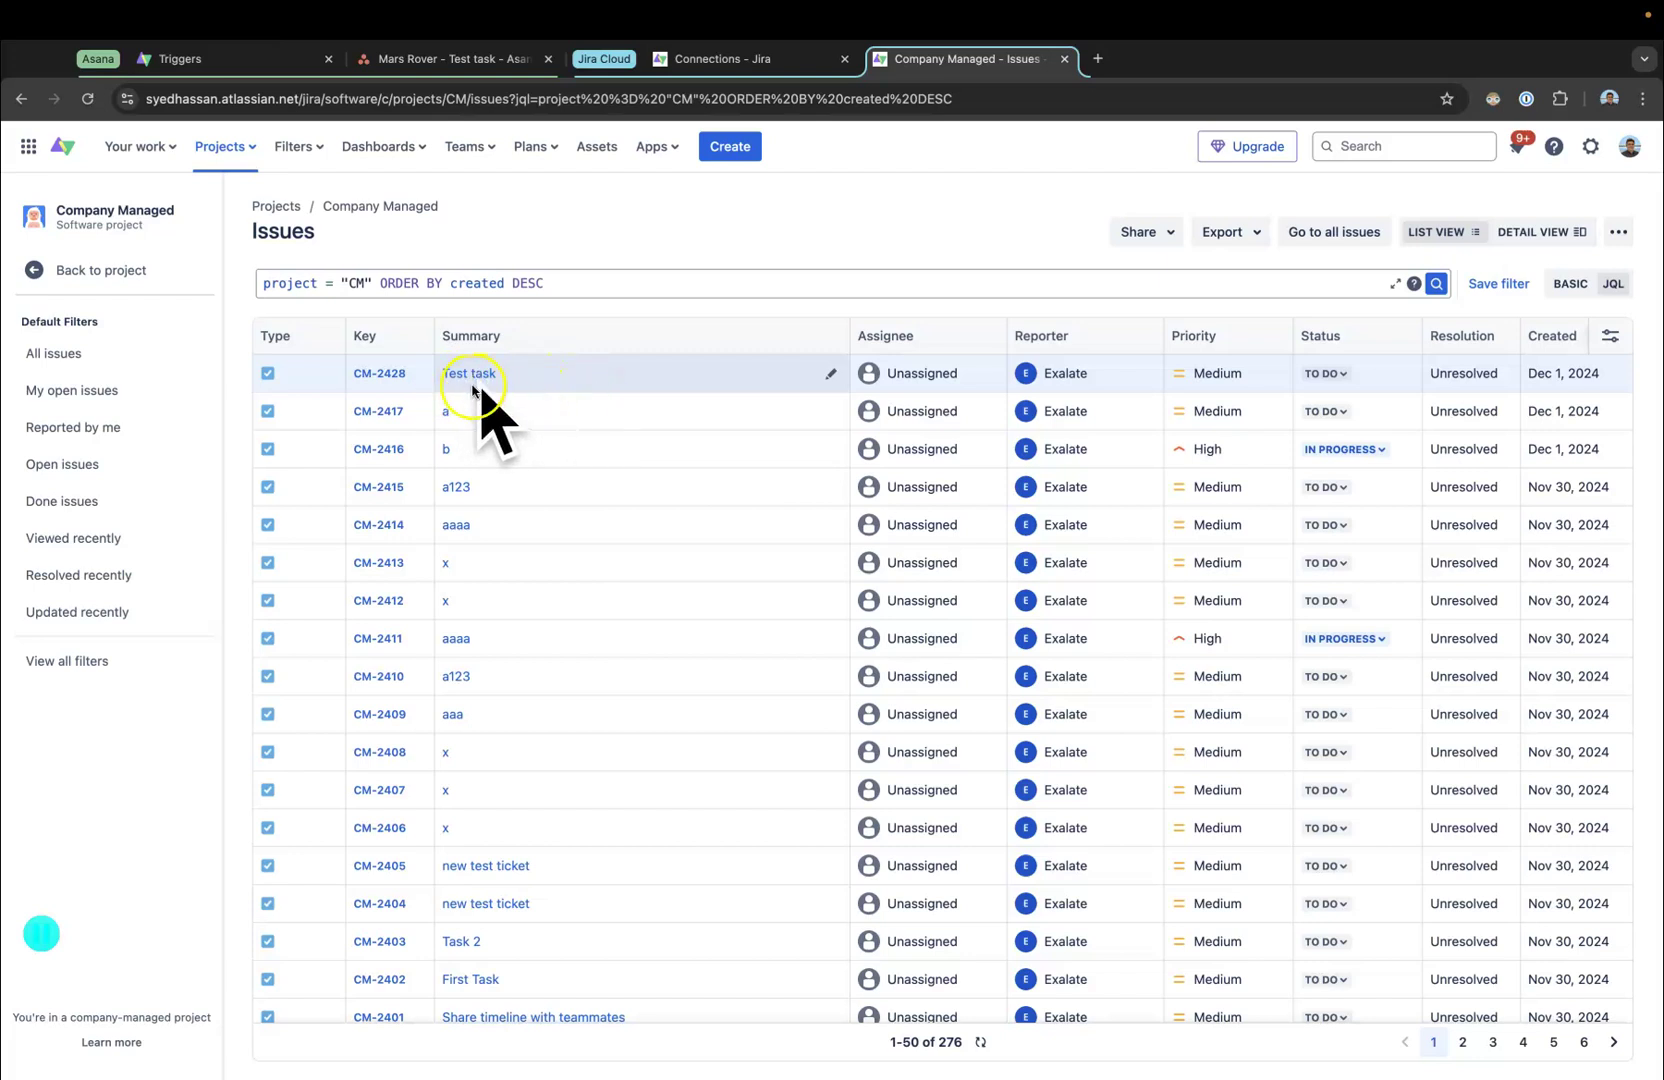
# - Examine the Exalate sync status and remote link of issue CM-2428, comparing the link with the Asana task's URL
pyautogui.click(381, 377)
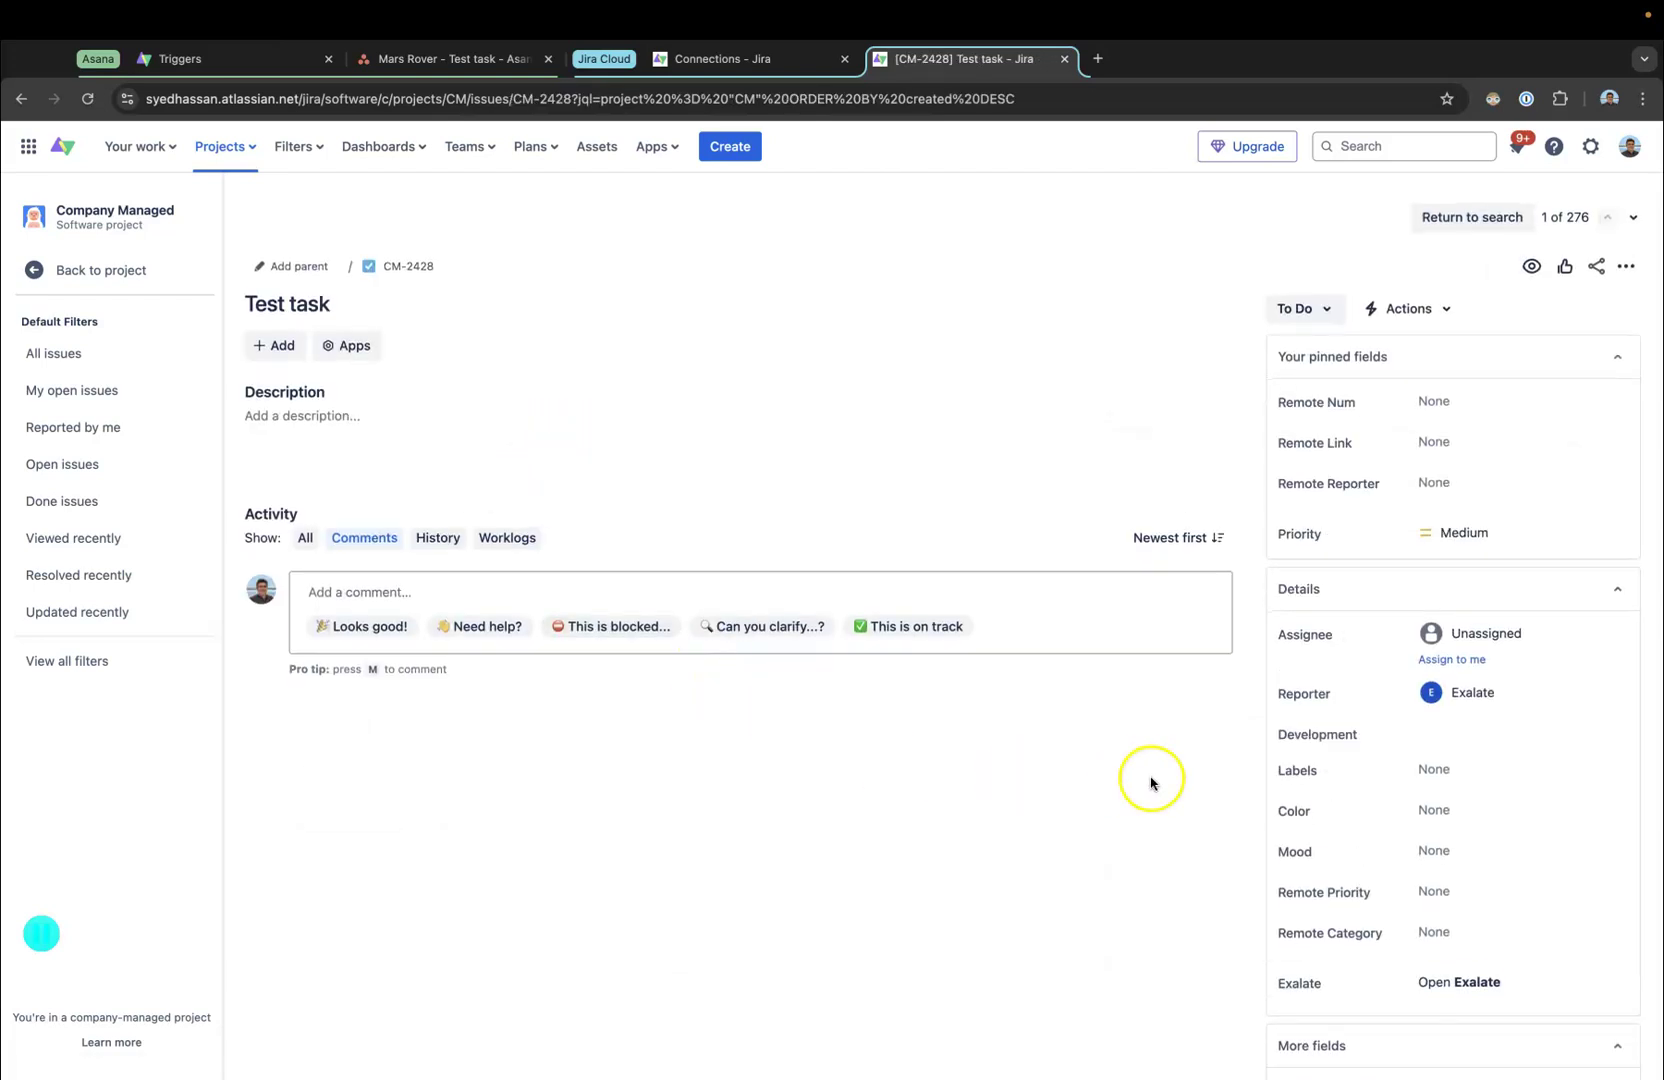
pyautogui.scroll(-1, 1347, 799)
pyautogui.scroll(-1, 1347, 799)
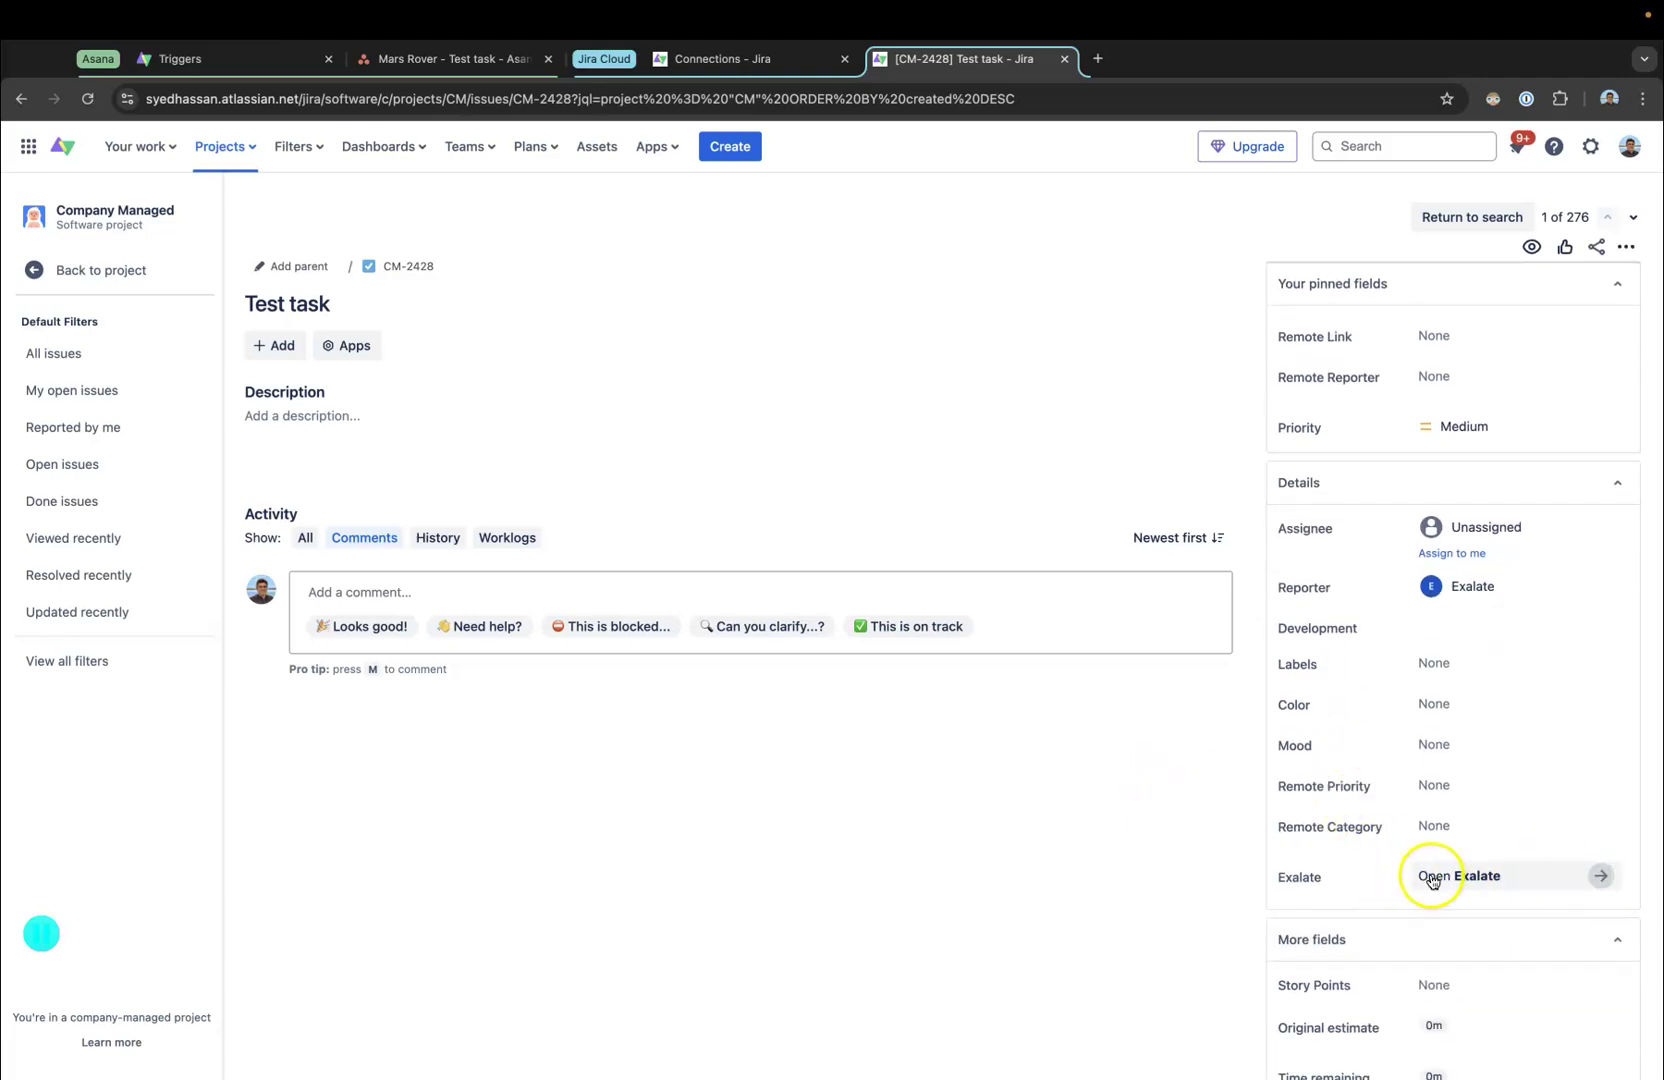
pyautogui.click(1430, 876)
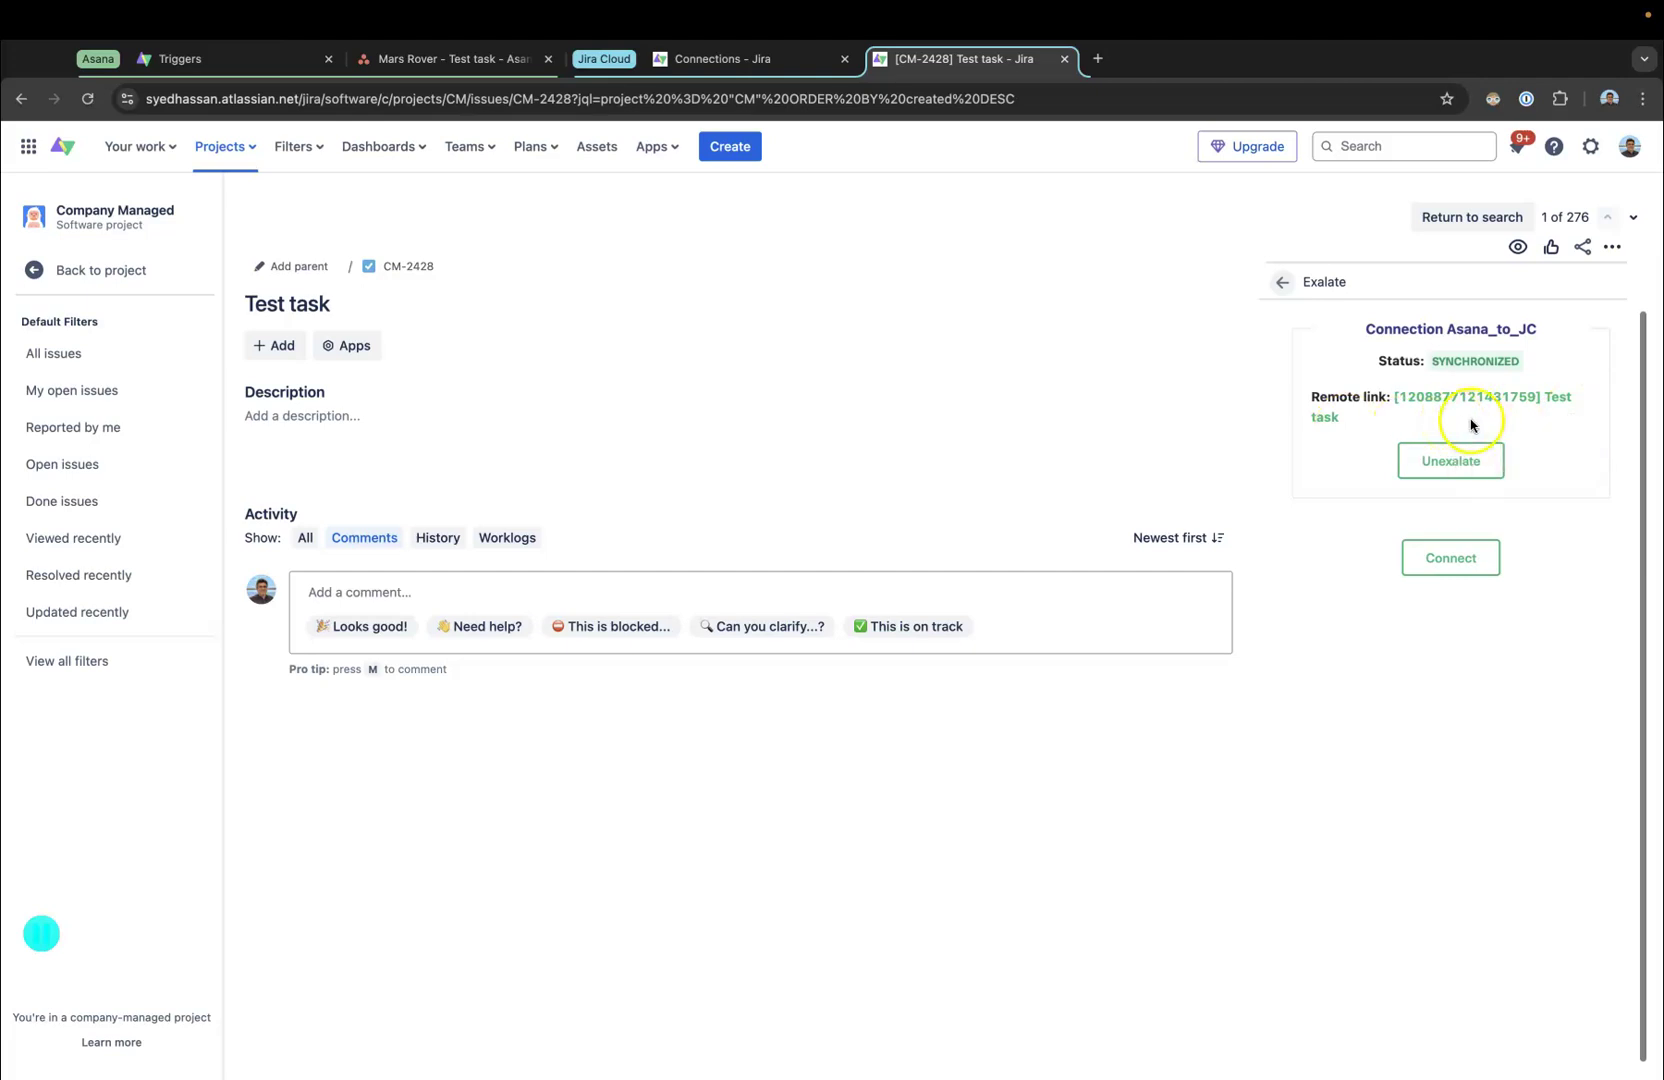
pyautogui.click(467, 60)
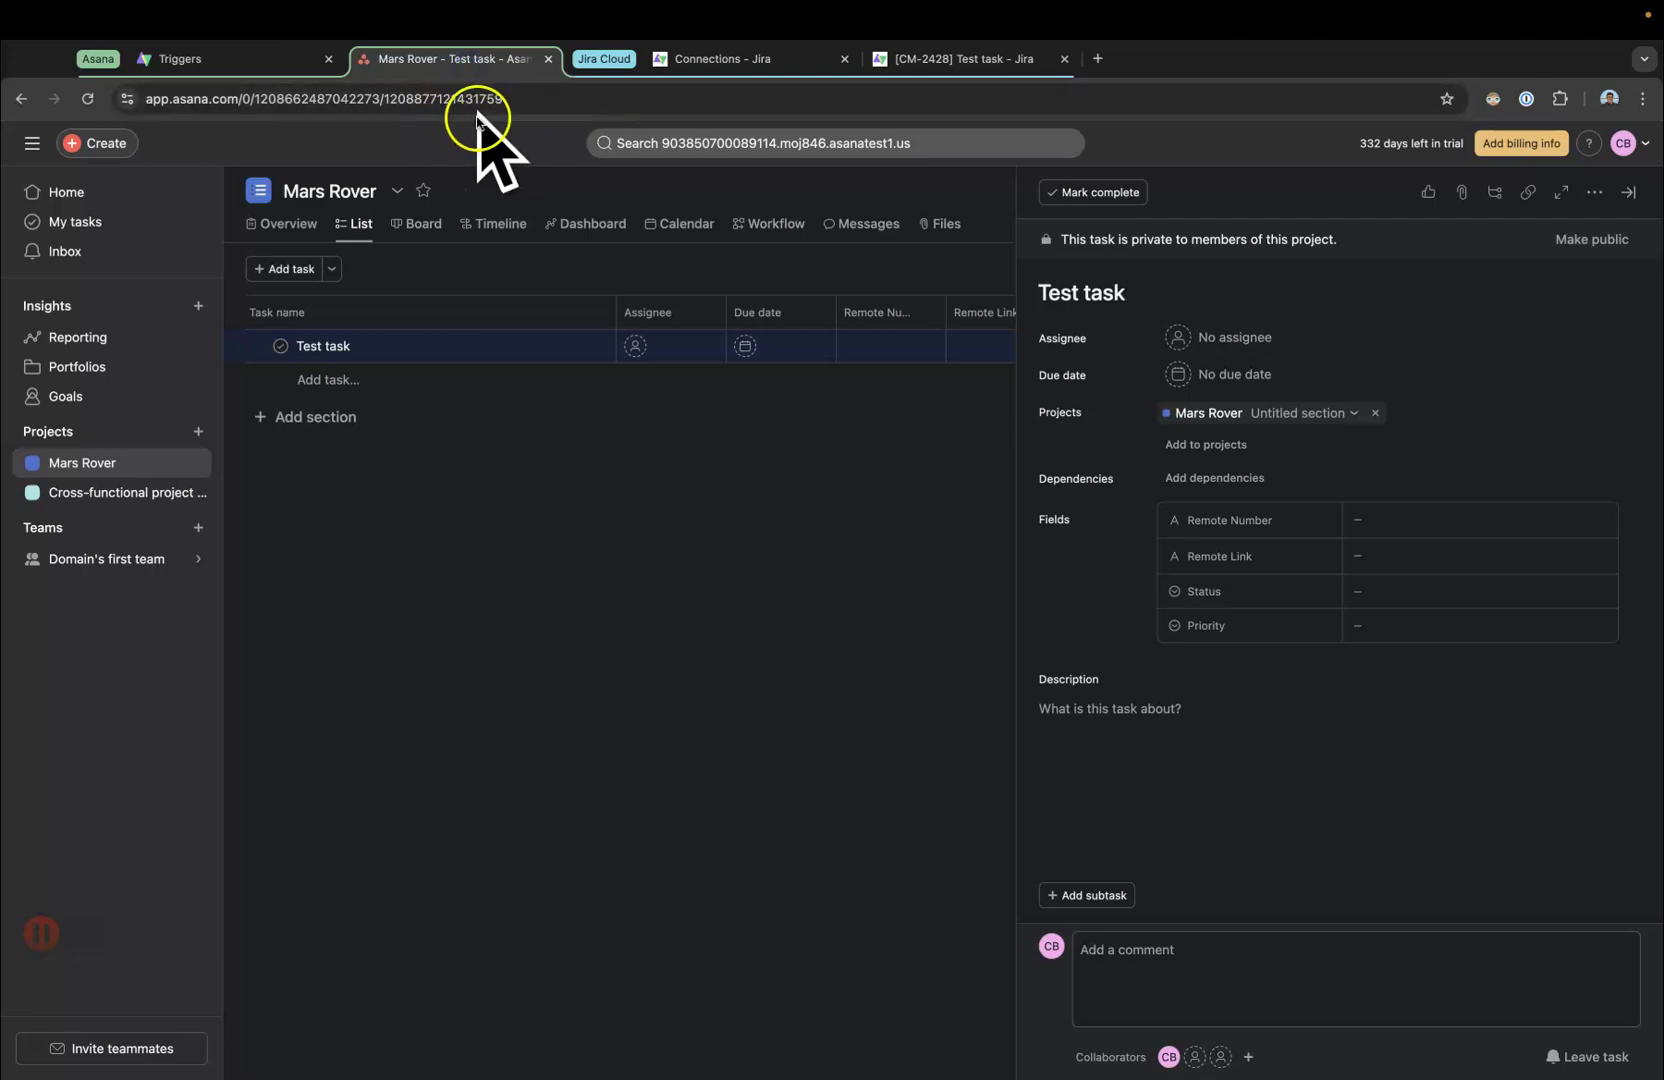
pyautogui.click(935, 59)
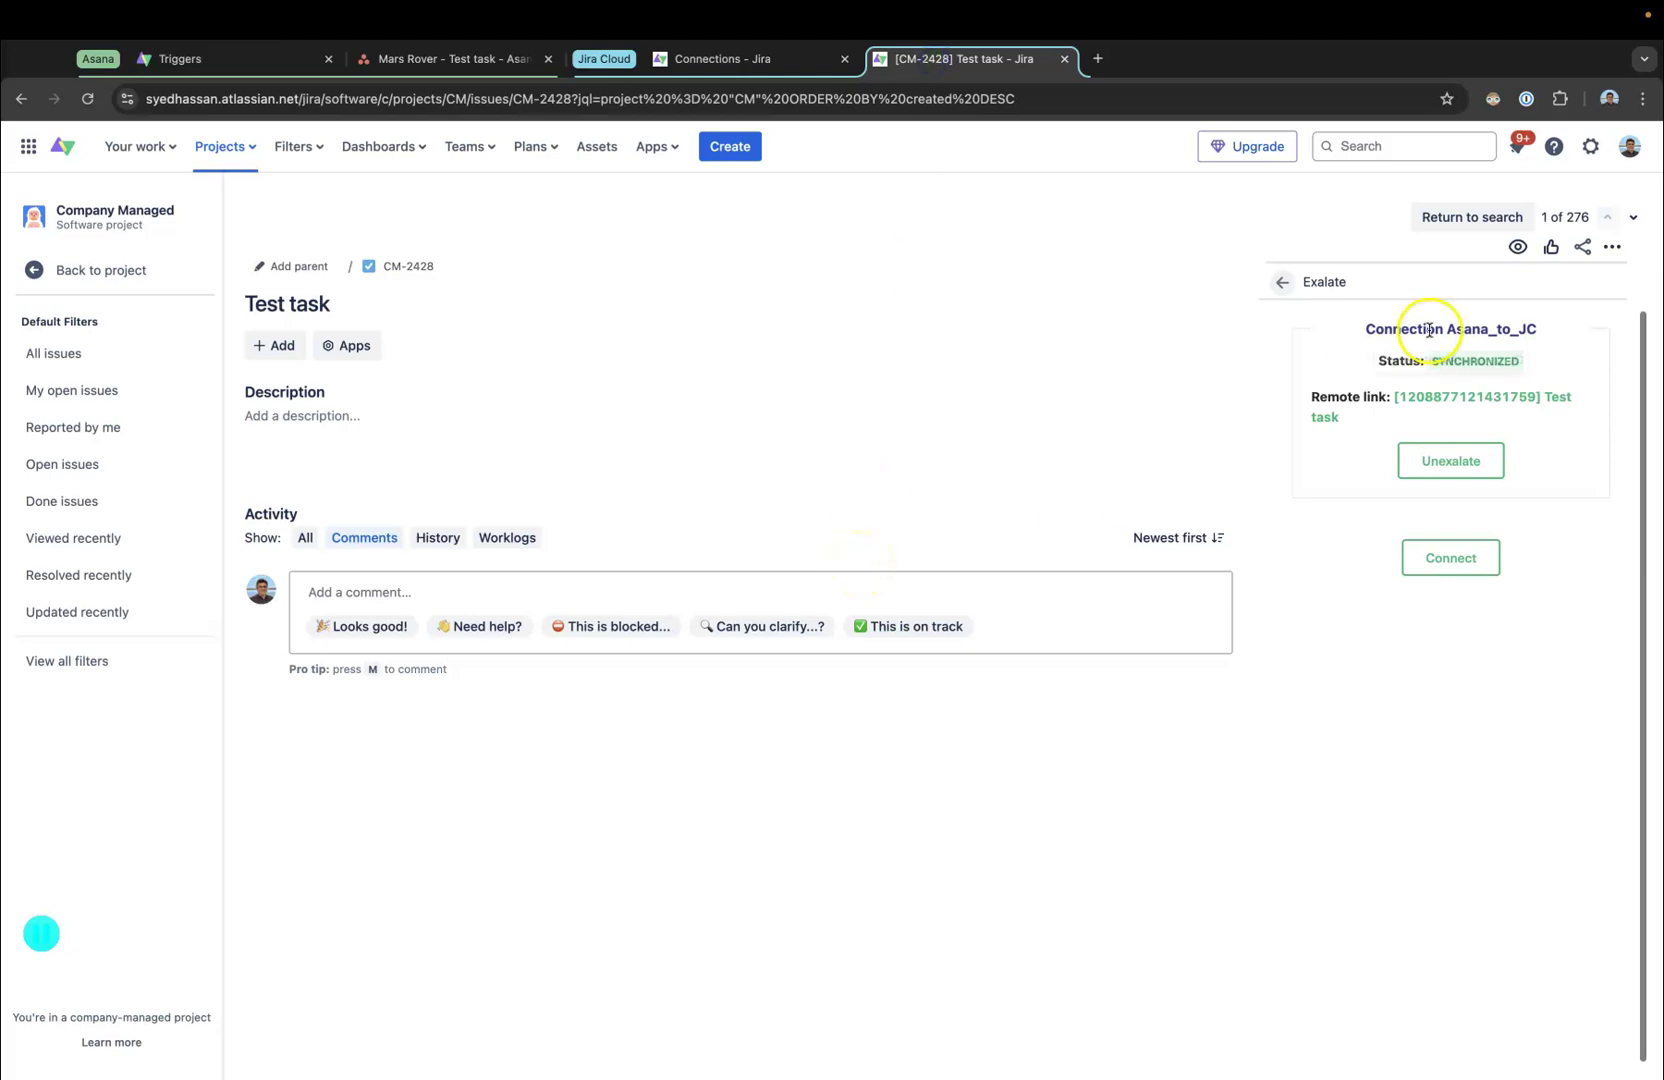
pyautogui.click(1282, 282)
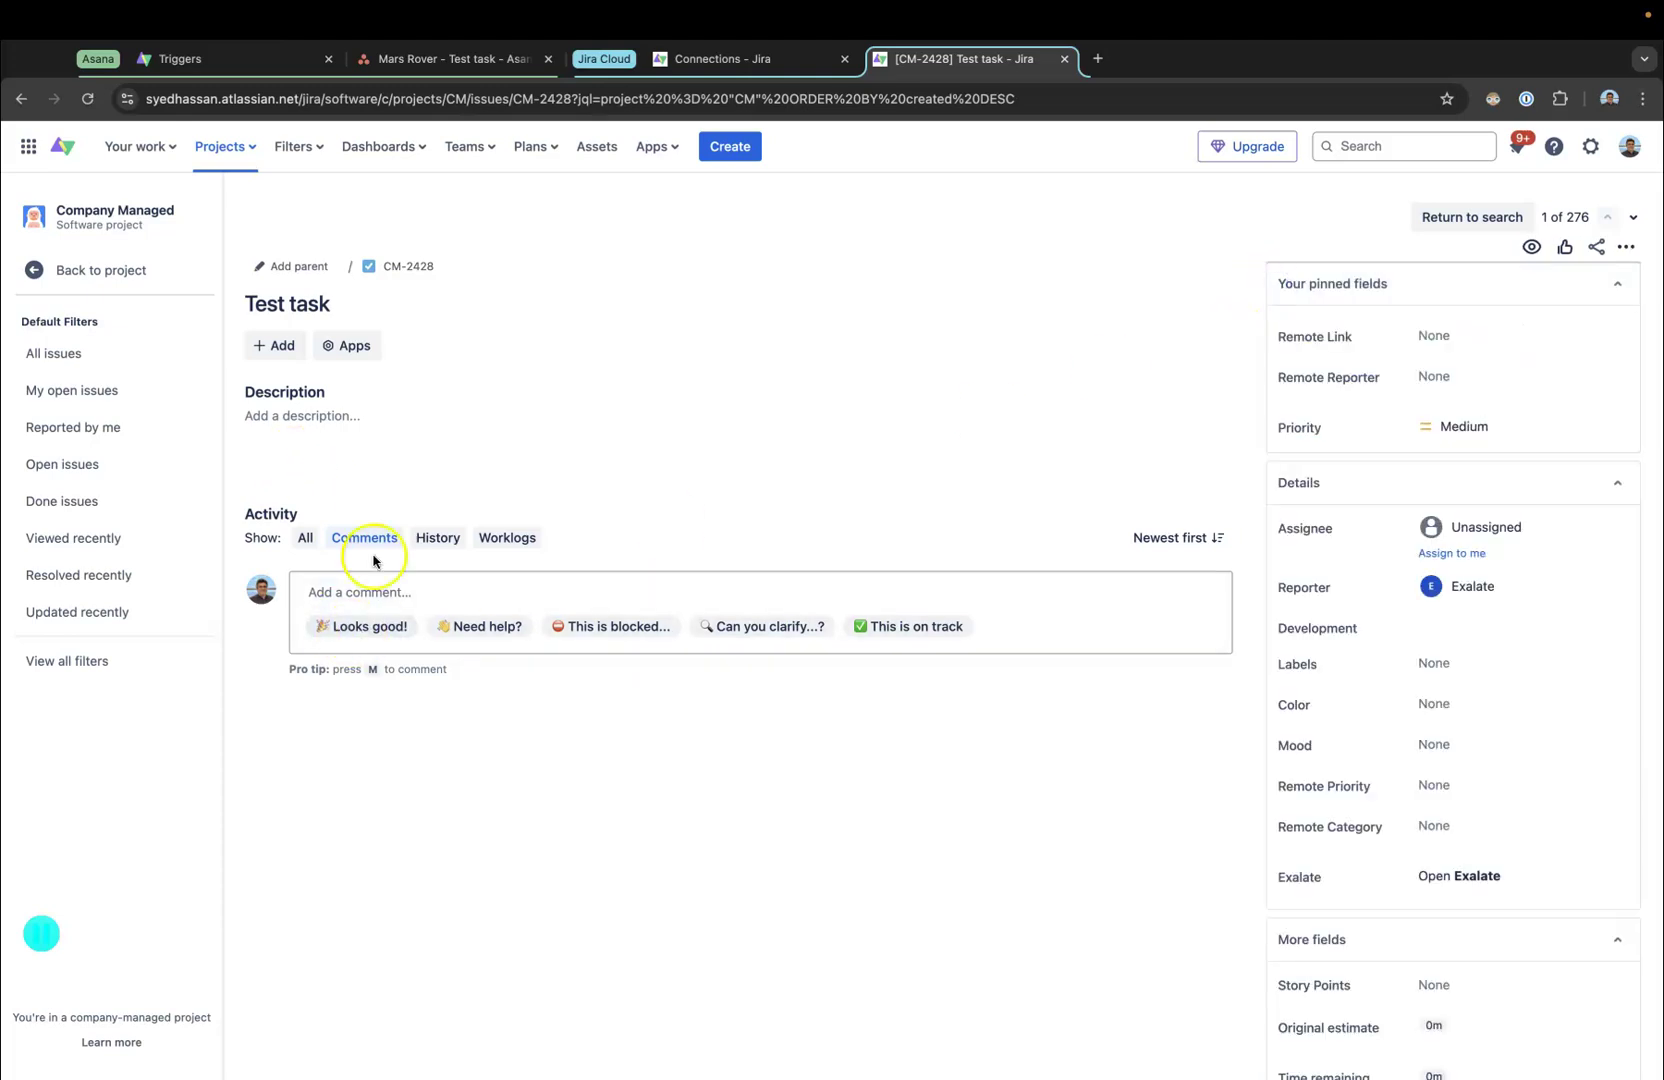
# - Add the comment "How is it going Asana folks>" to issue CM-2428 in Jira
pyautogui.click(403, 592)
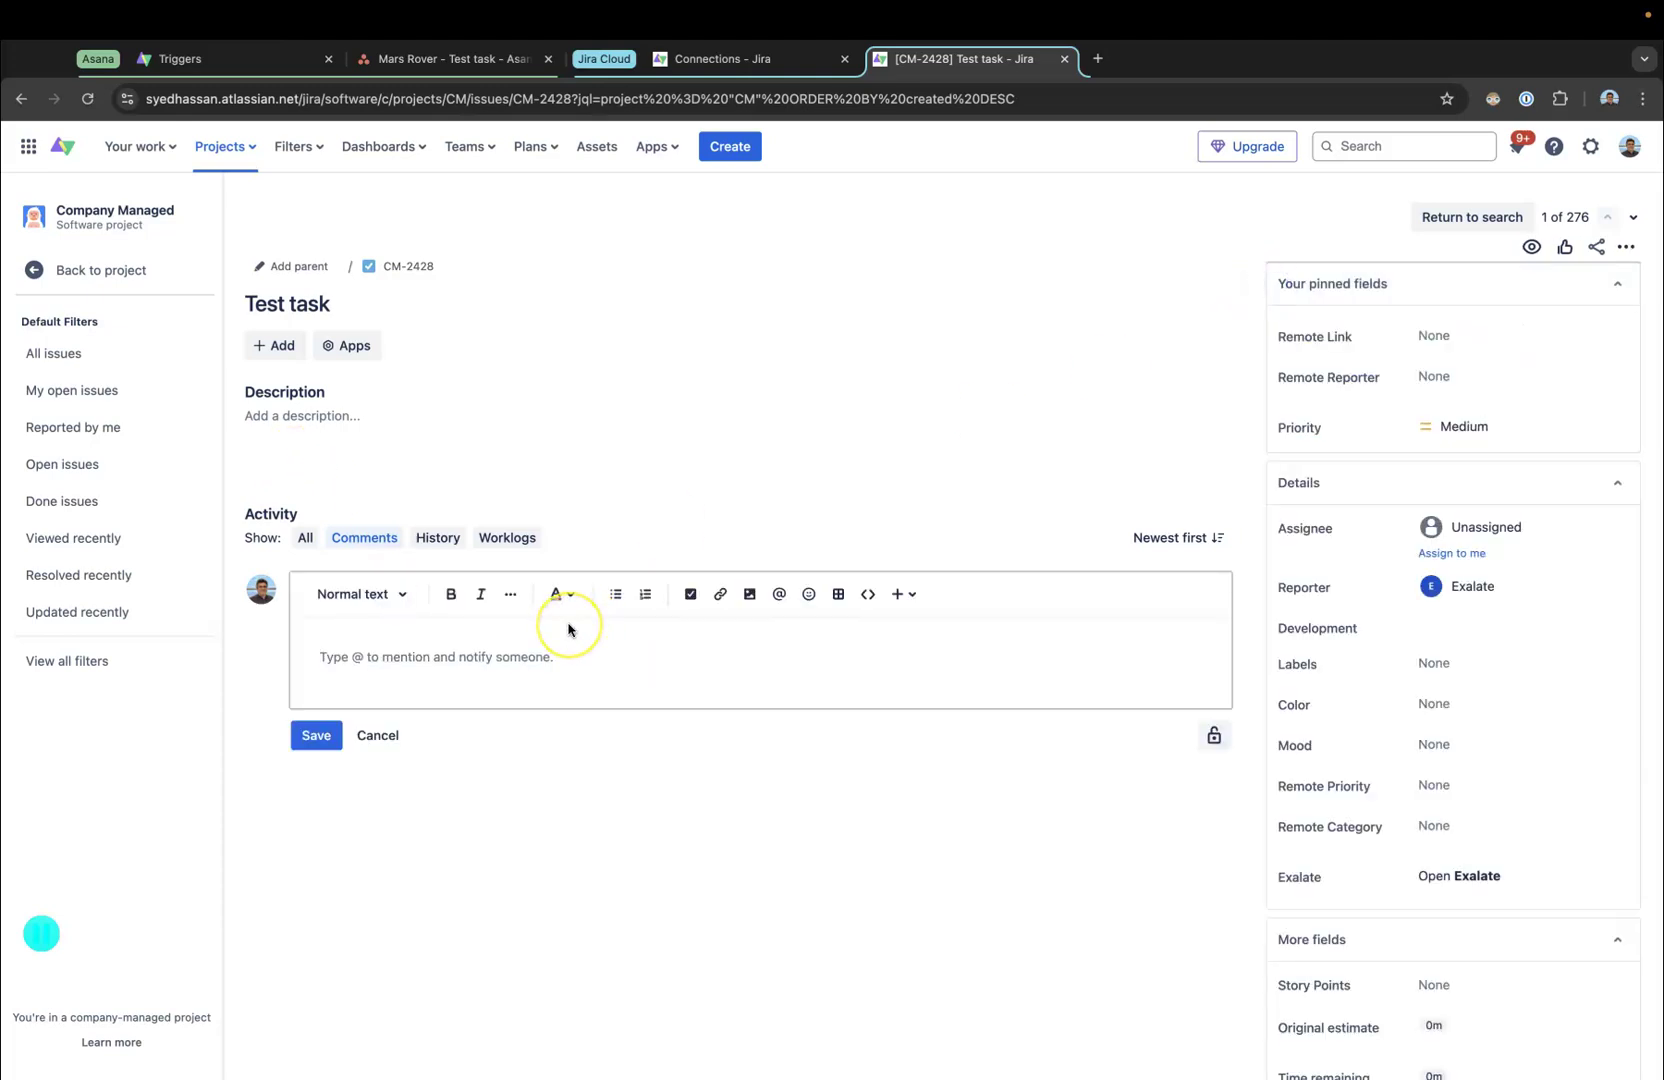
pyautogui.write('Ho wi')
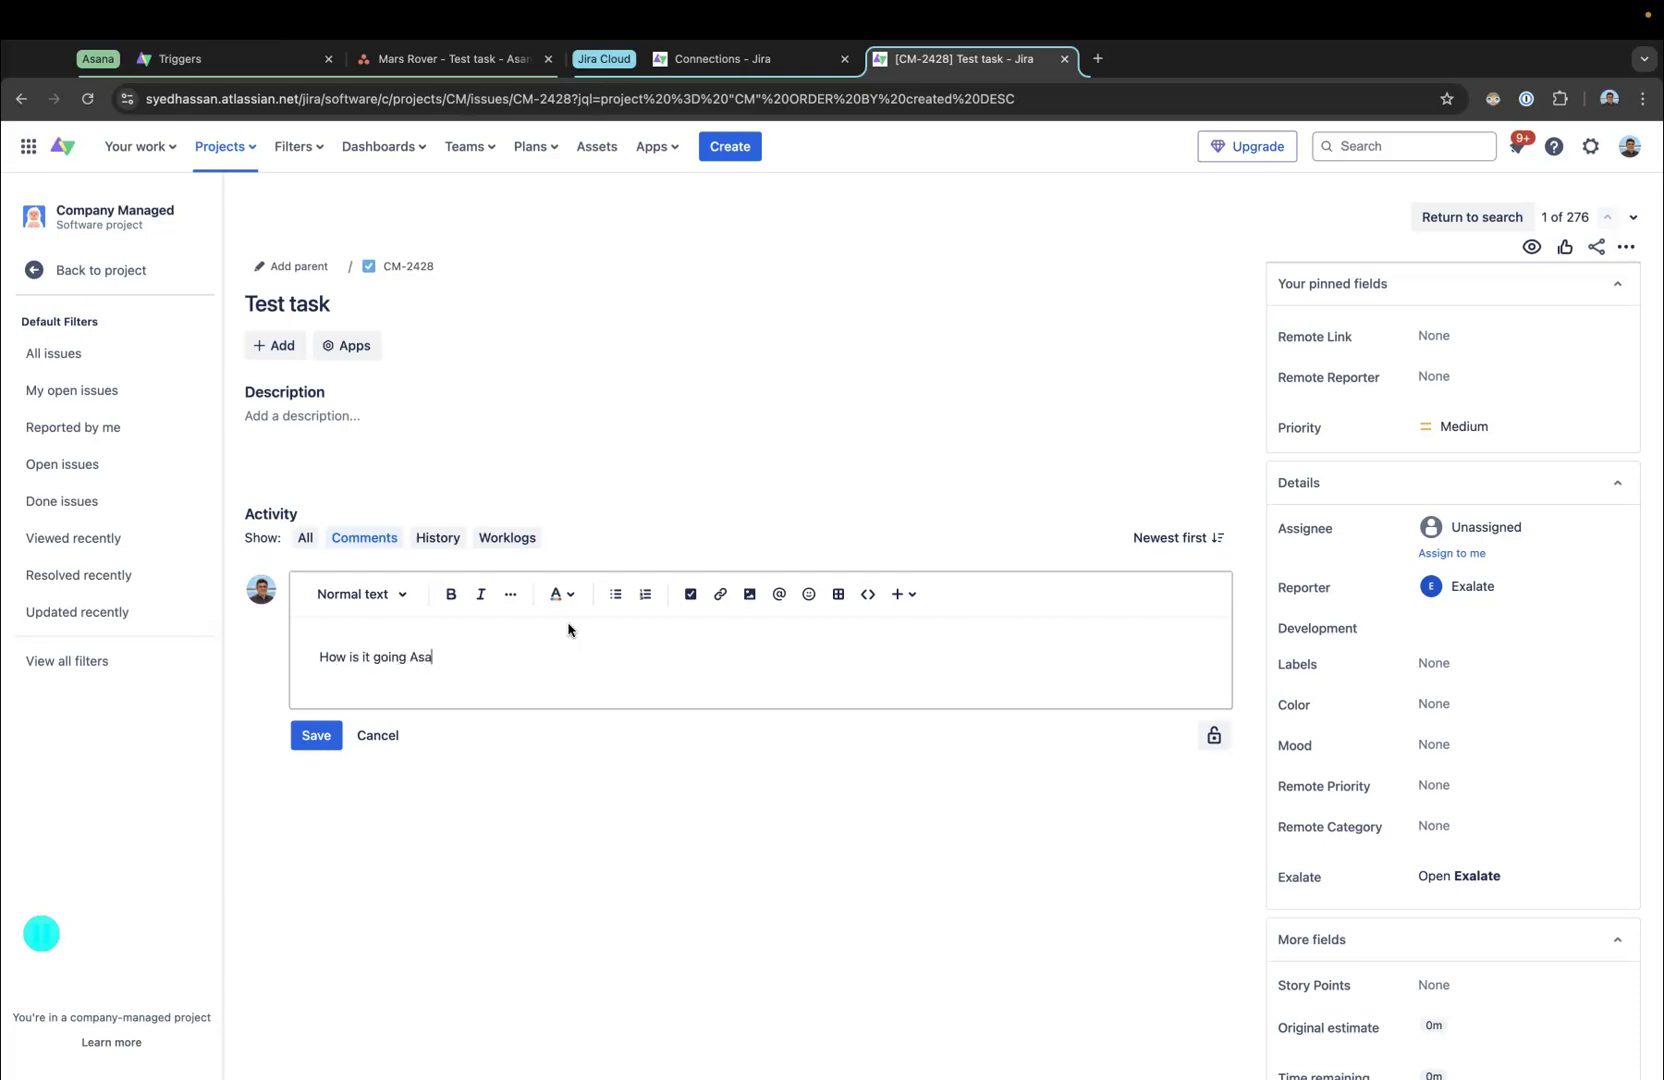
pyautogui.click(316, 735)
# - Set the issue's description to "Some description here please" and change its summary to "Test task 1.0"
pyautogui.click(342, 415)
pyautogui.click(366, 474)
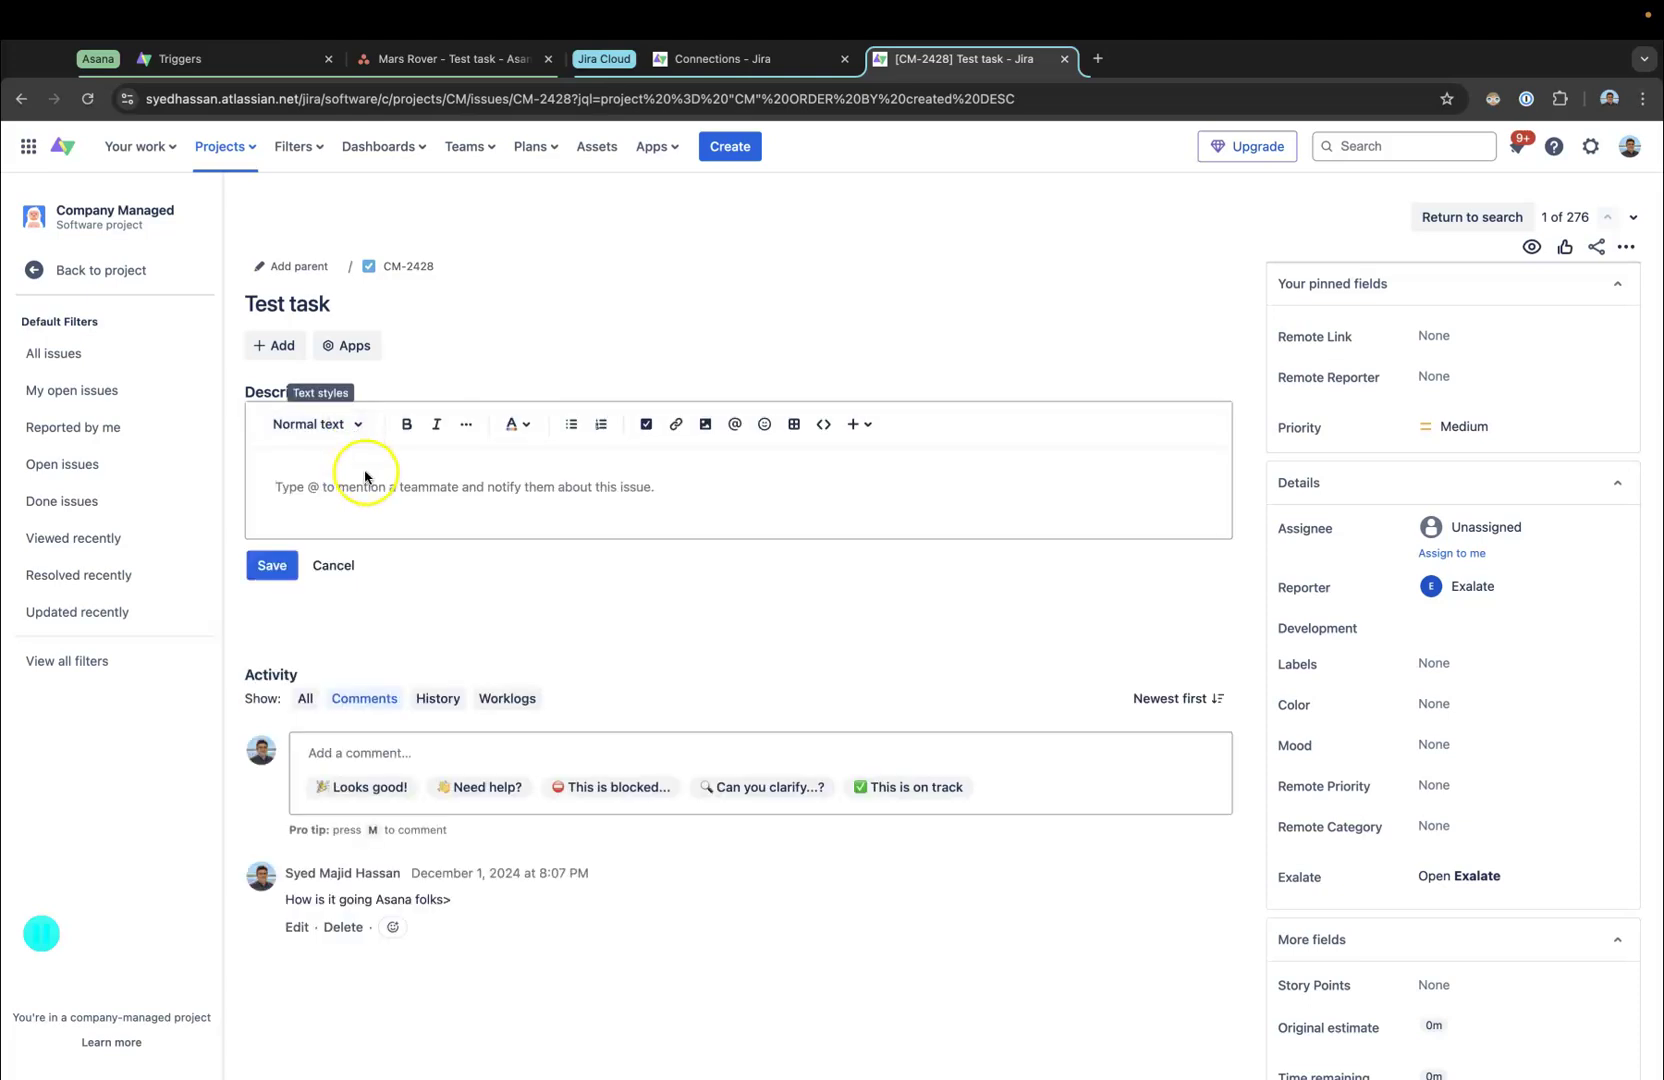
pyautogui.write('Some description here please')
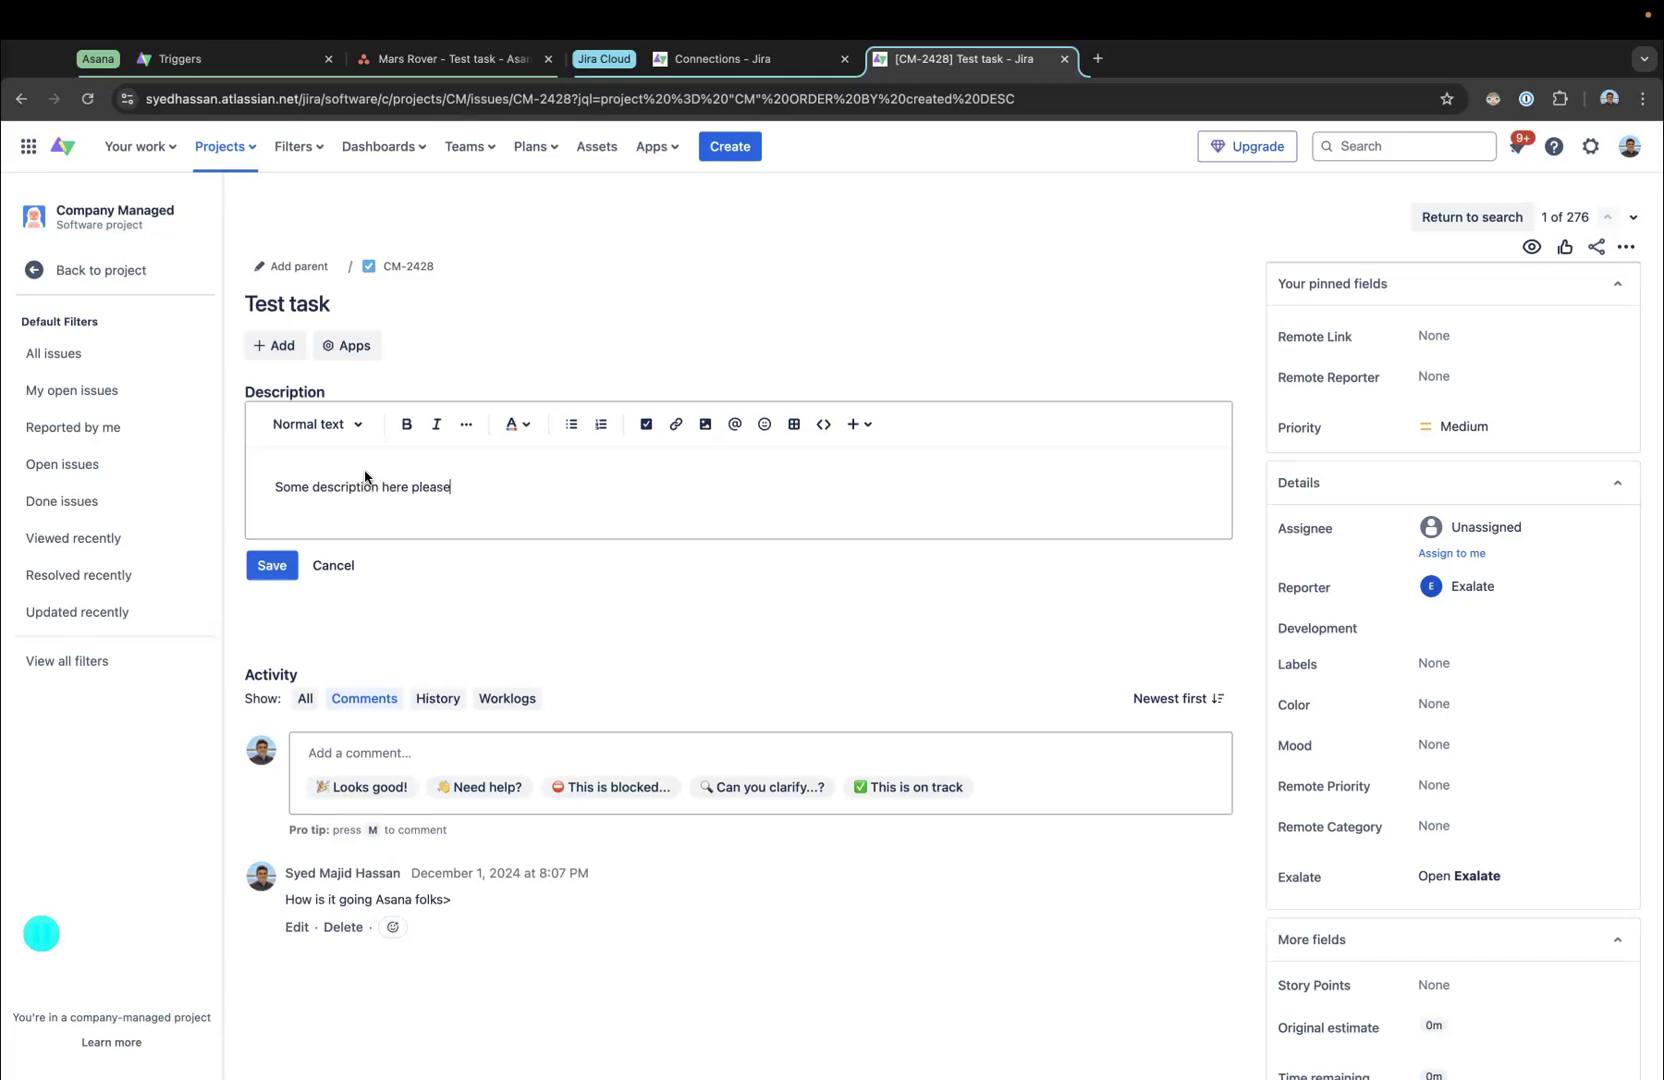
pyautogui.click(271, 565)
pyautogui.click(366, 311)
pyautogui.write('1.0')
pyautogui.press('Return')
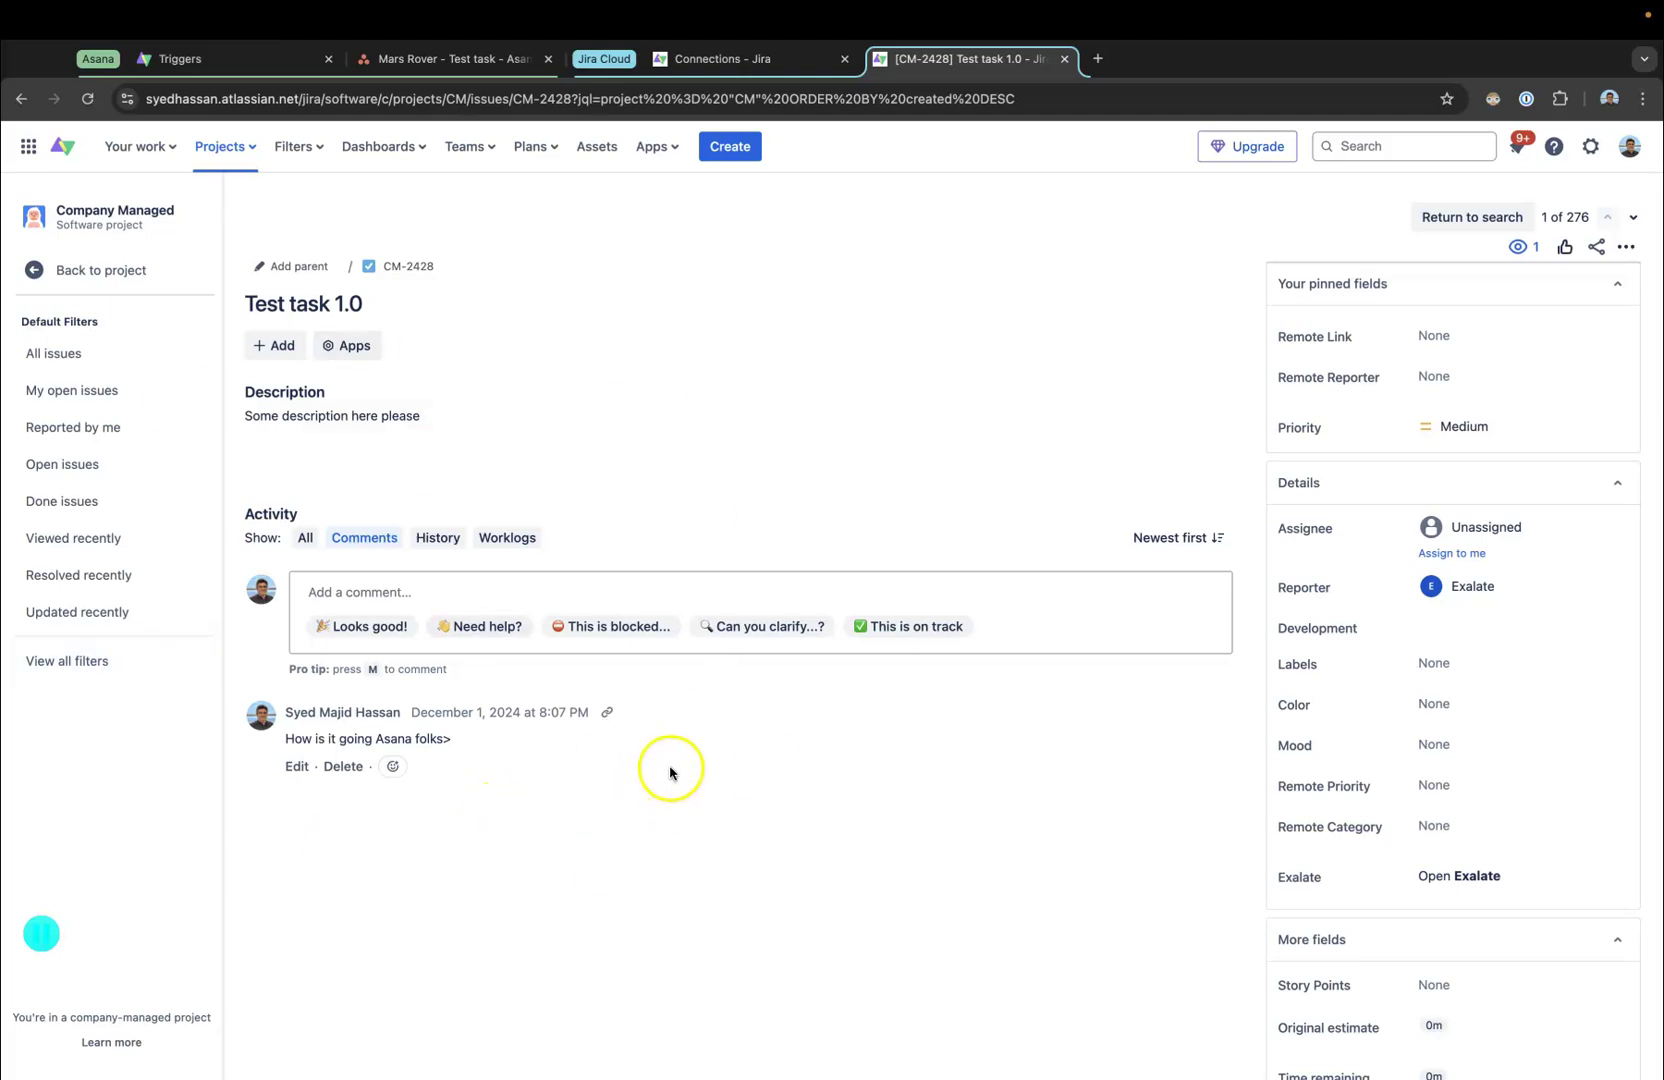
# - Switch to Asana, reload the Mars Rover project, and check the test task's comment, description and name against the Jira edits
pyautogui.click(420, 60)
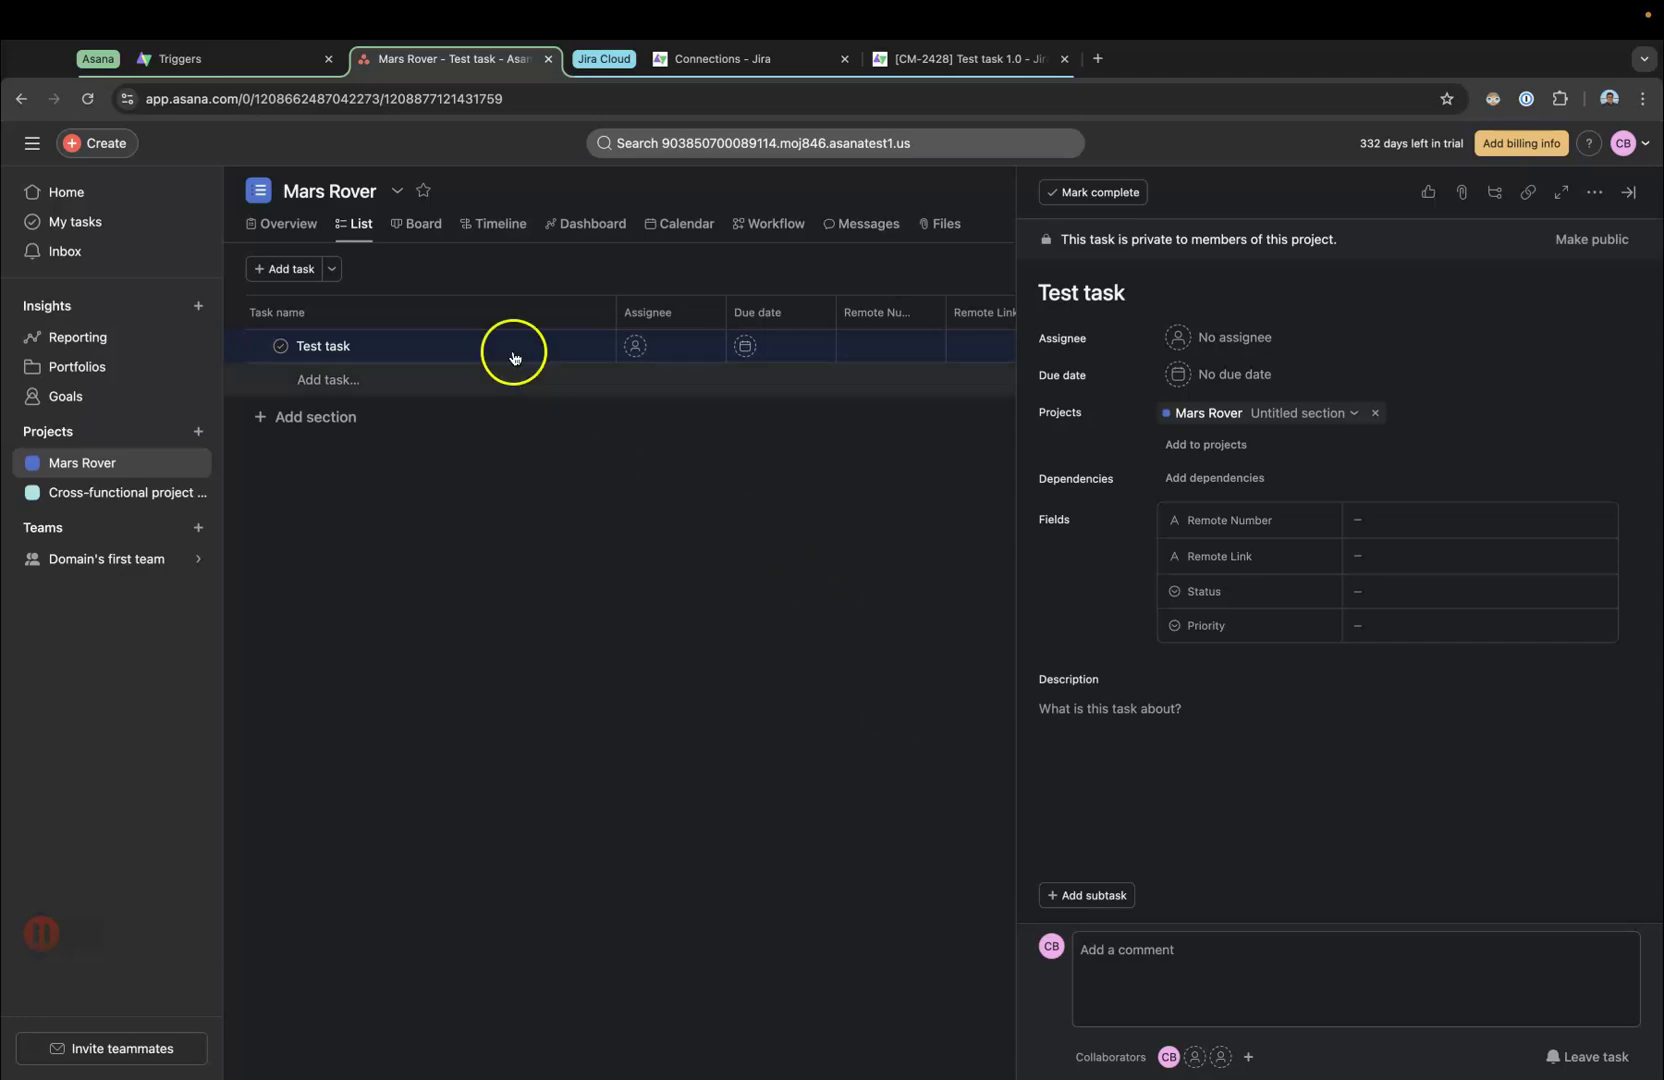
pyautogui.click(88, 104)
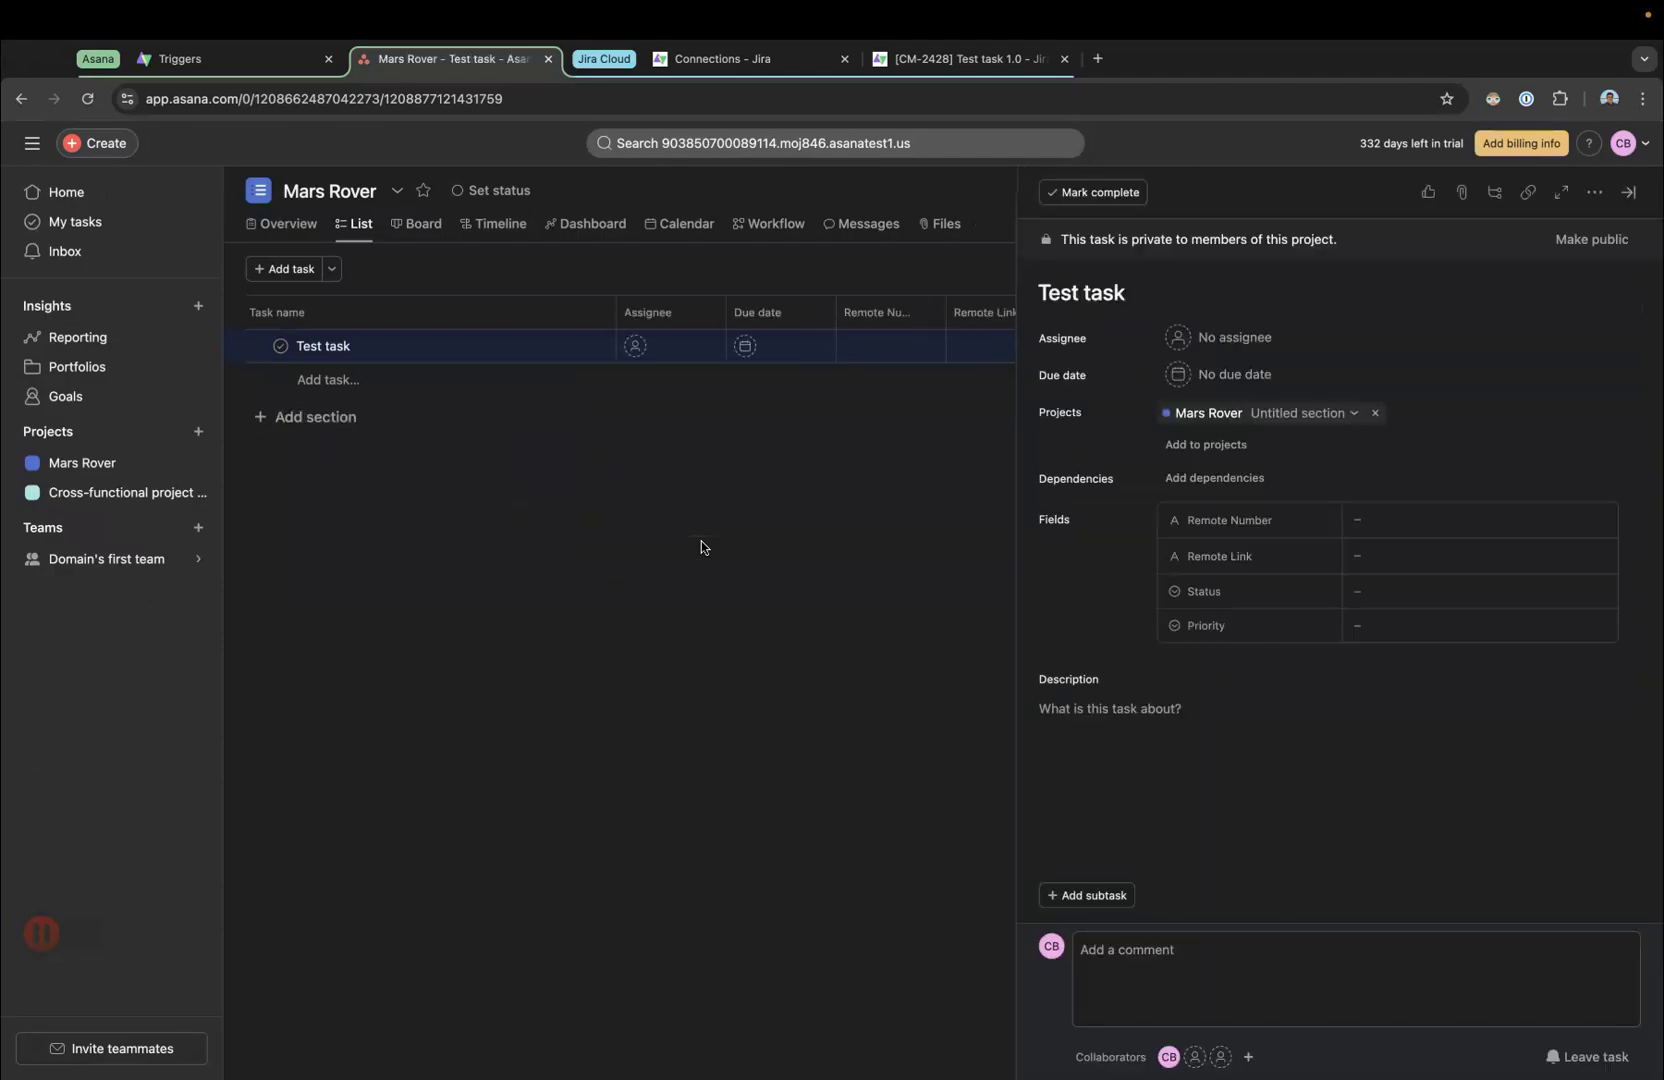
pyautogui.scroll(-3, 1110, 735)
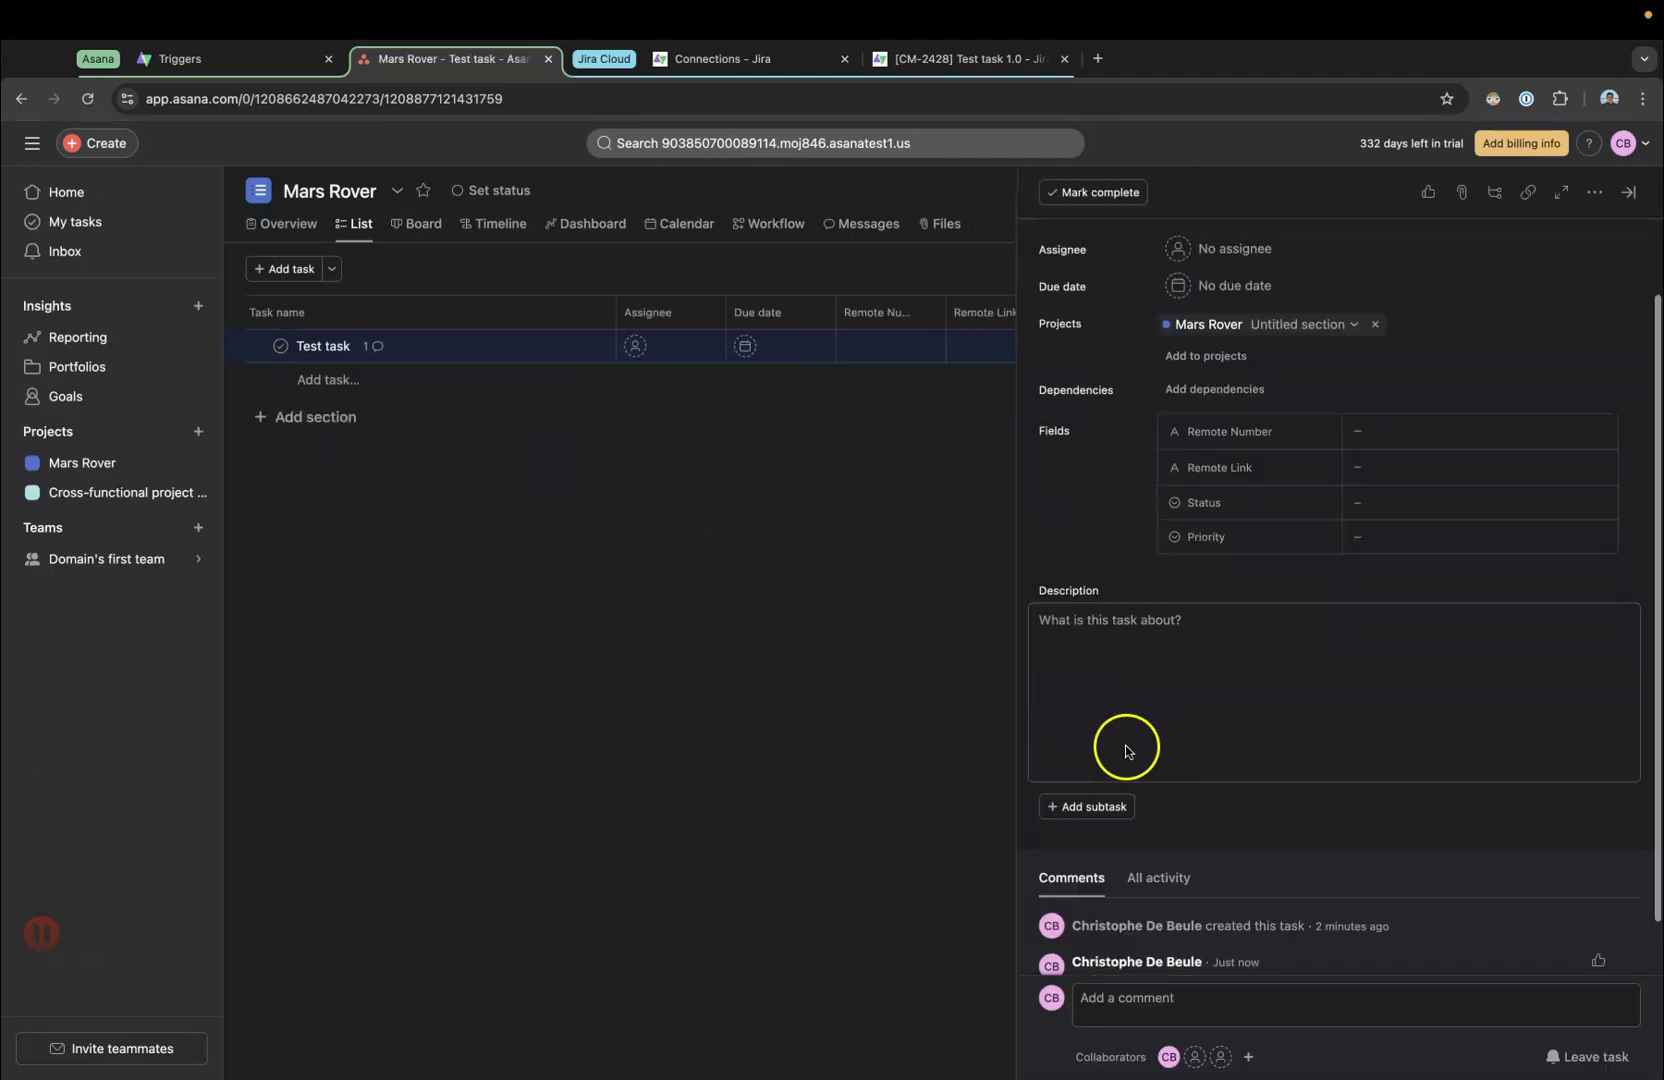
pyautogui.moveTo(1290, 949); pyautogui.dragTo(1093, 925)
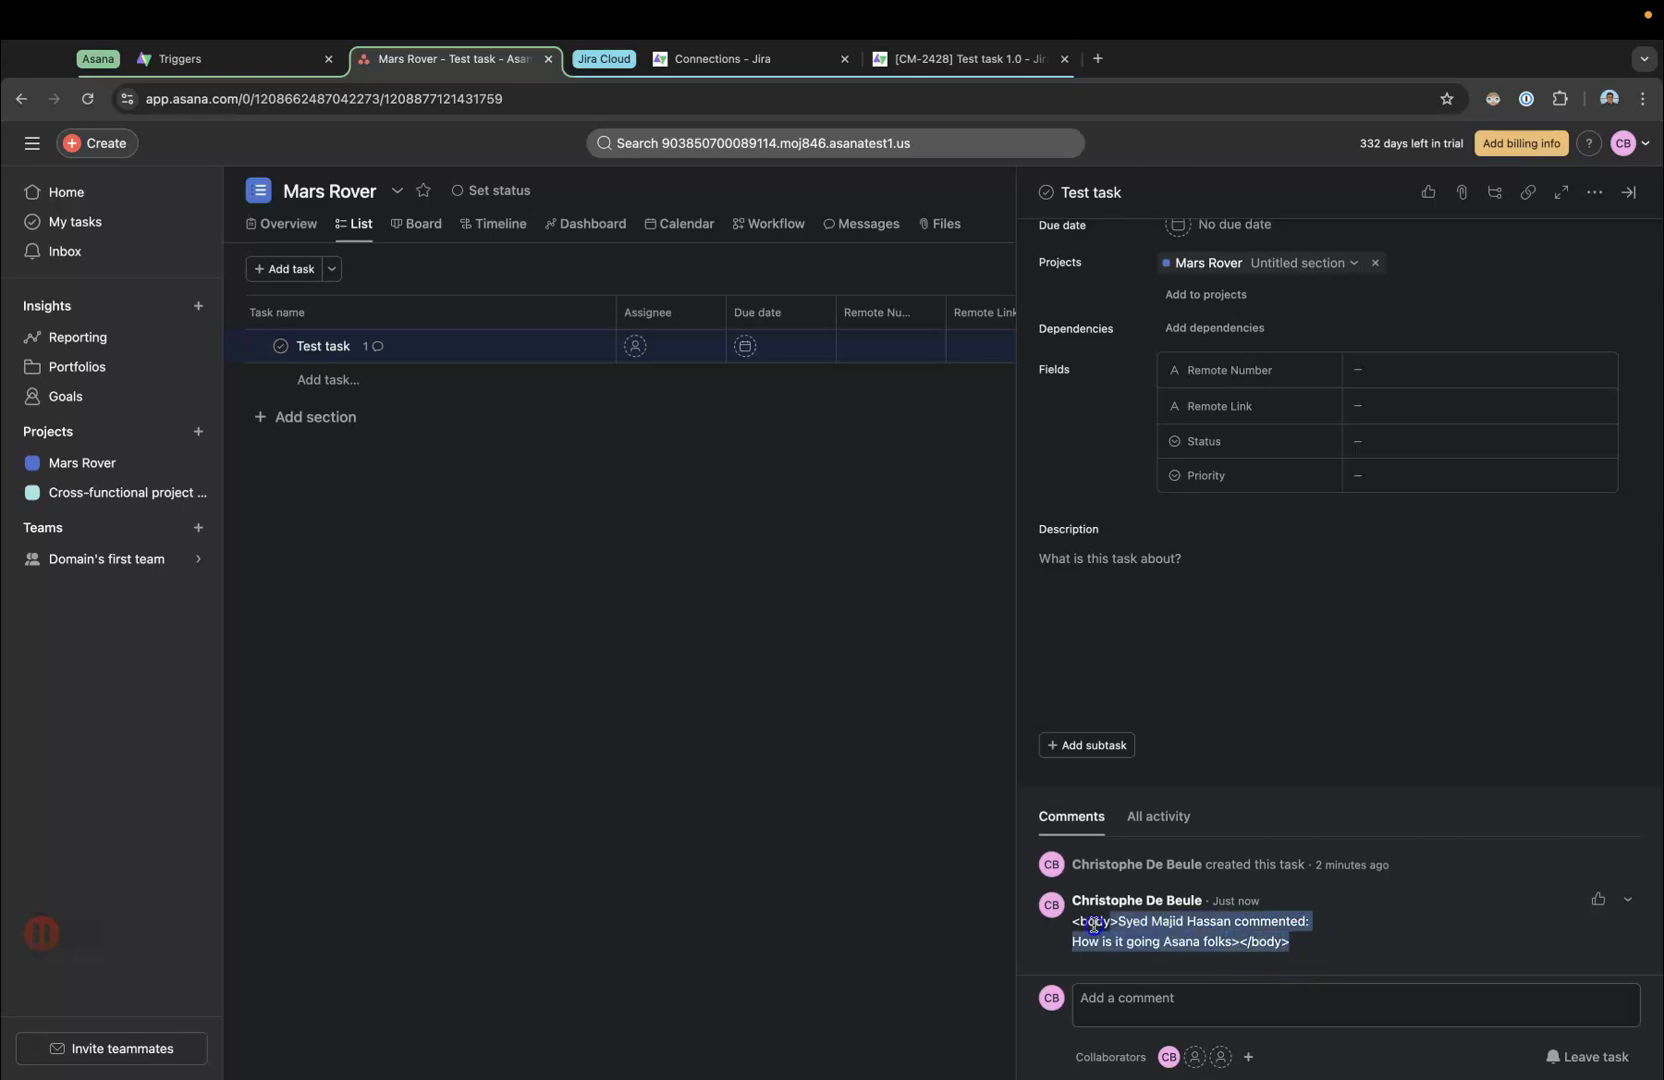
pyautogui.click(1105, 732)
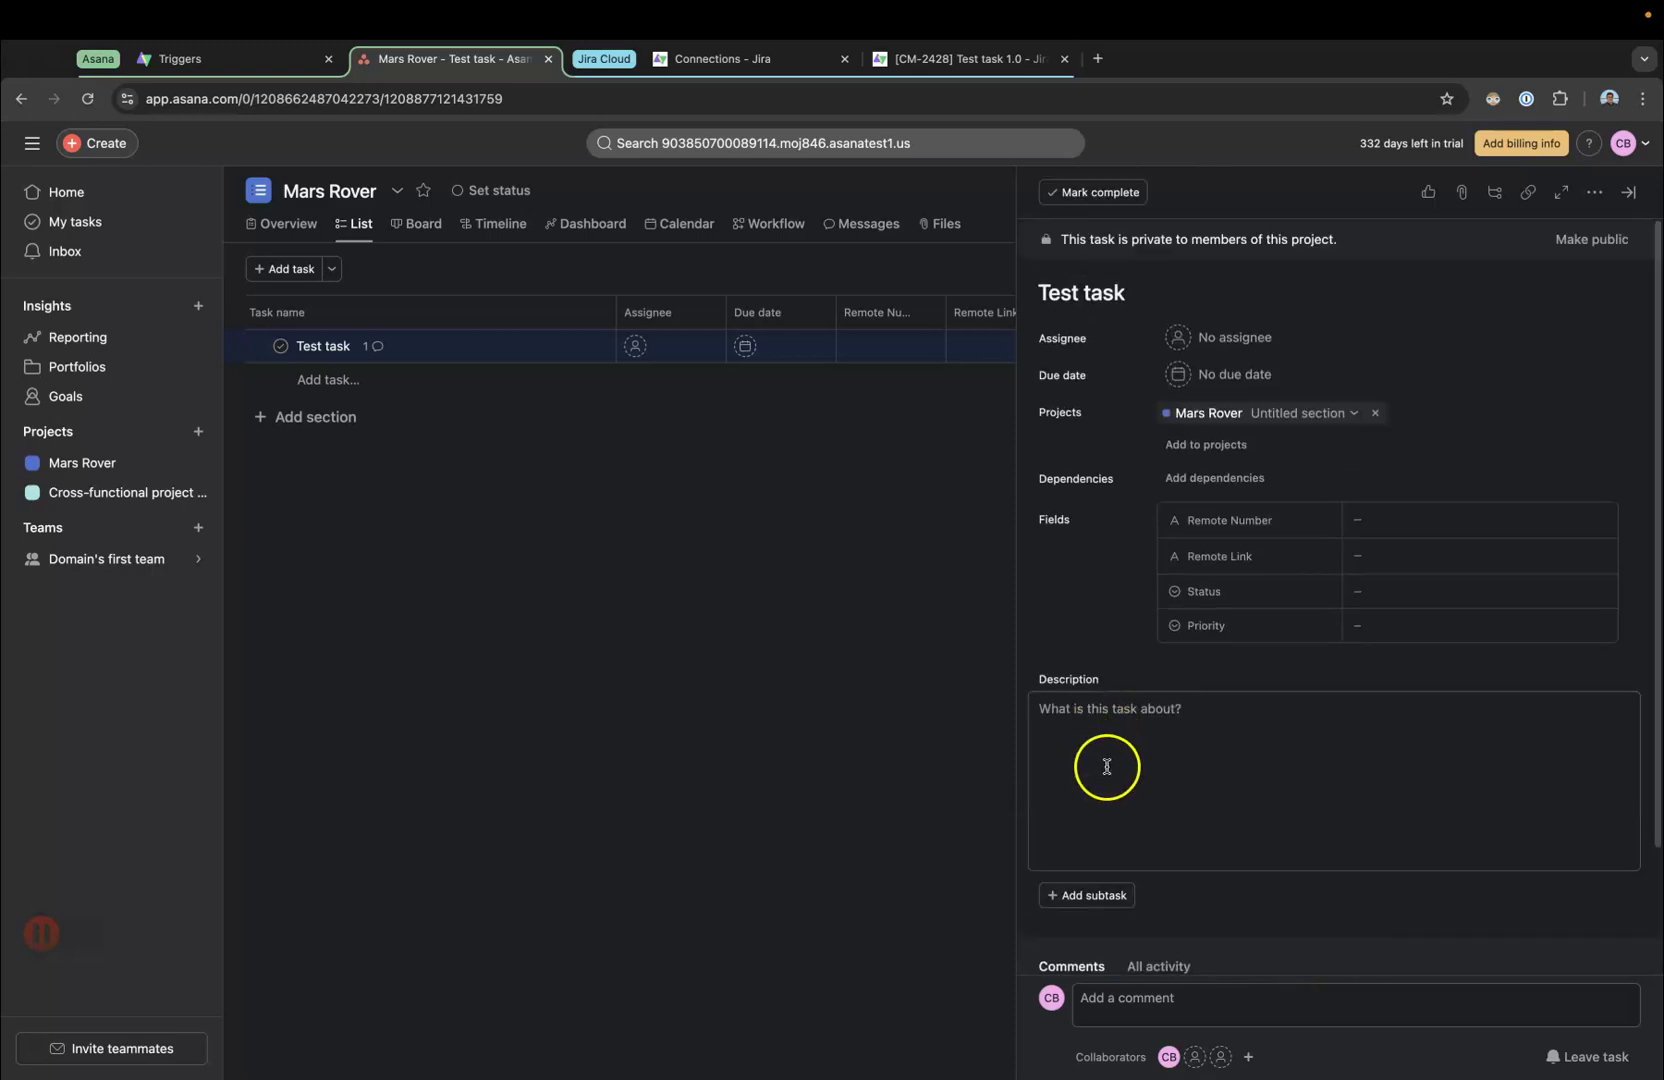
pyautogui.write('Some description here please')
pyautogui.click(957, 742)
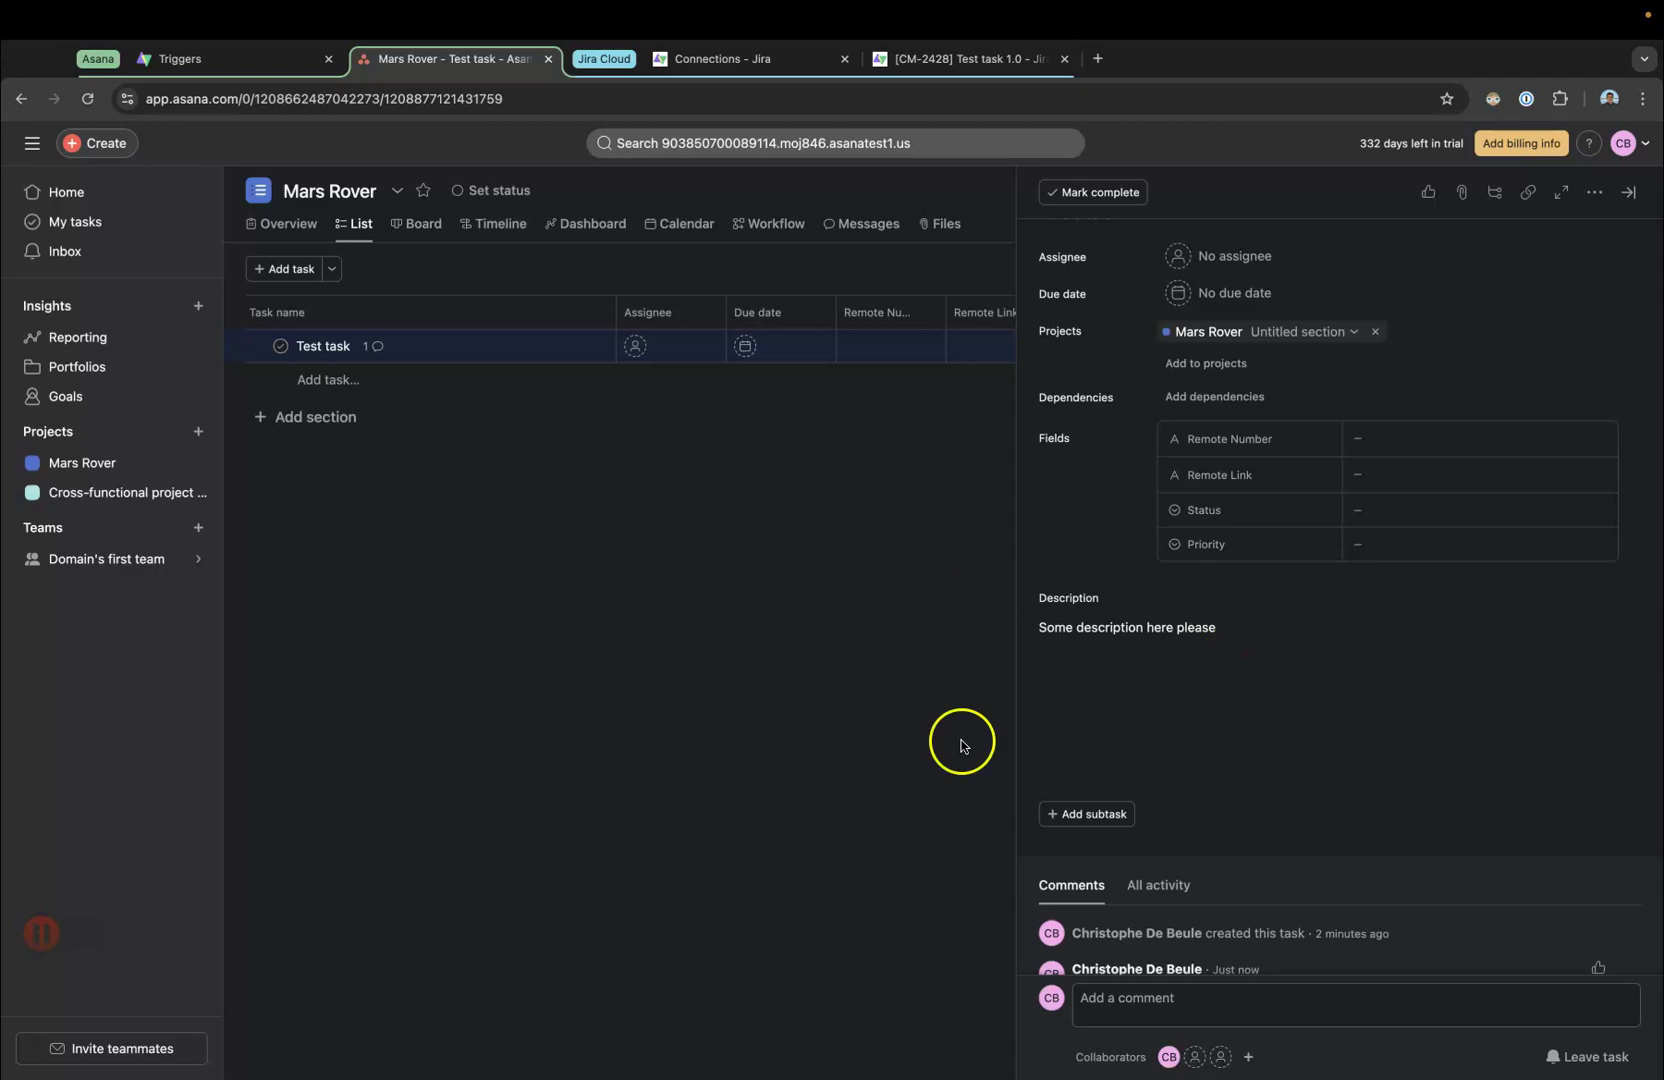
pyautogui.scroll(2, 1100, 720)
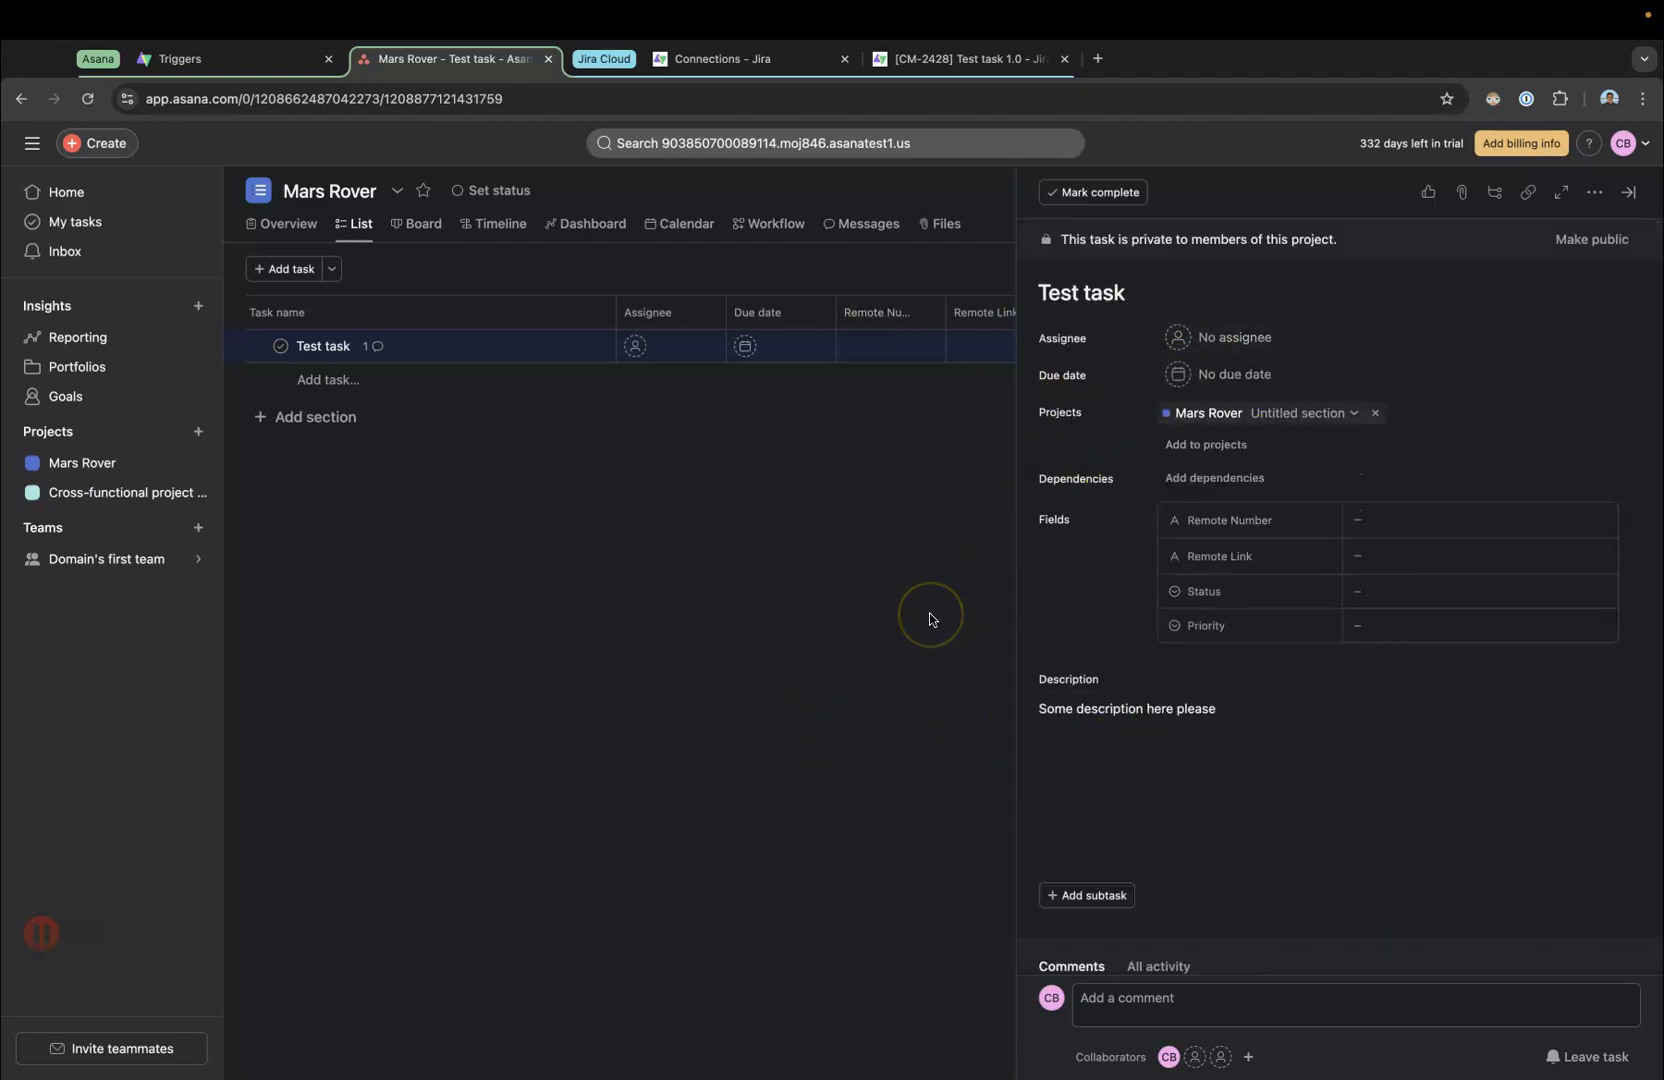
pyautogui.click(908, 712)
pyautogui.click(88, 99)
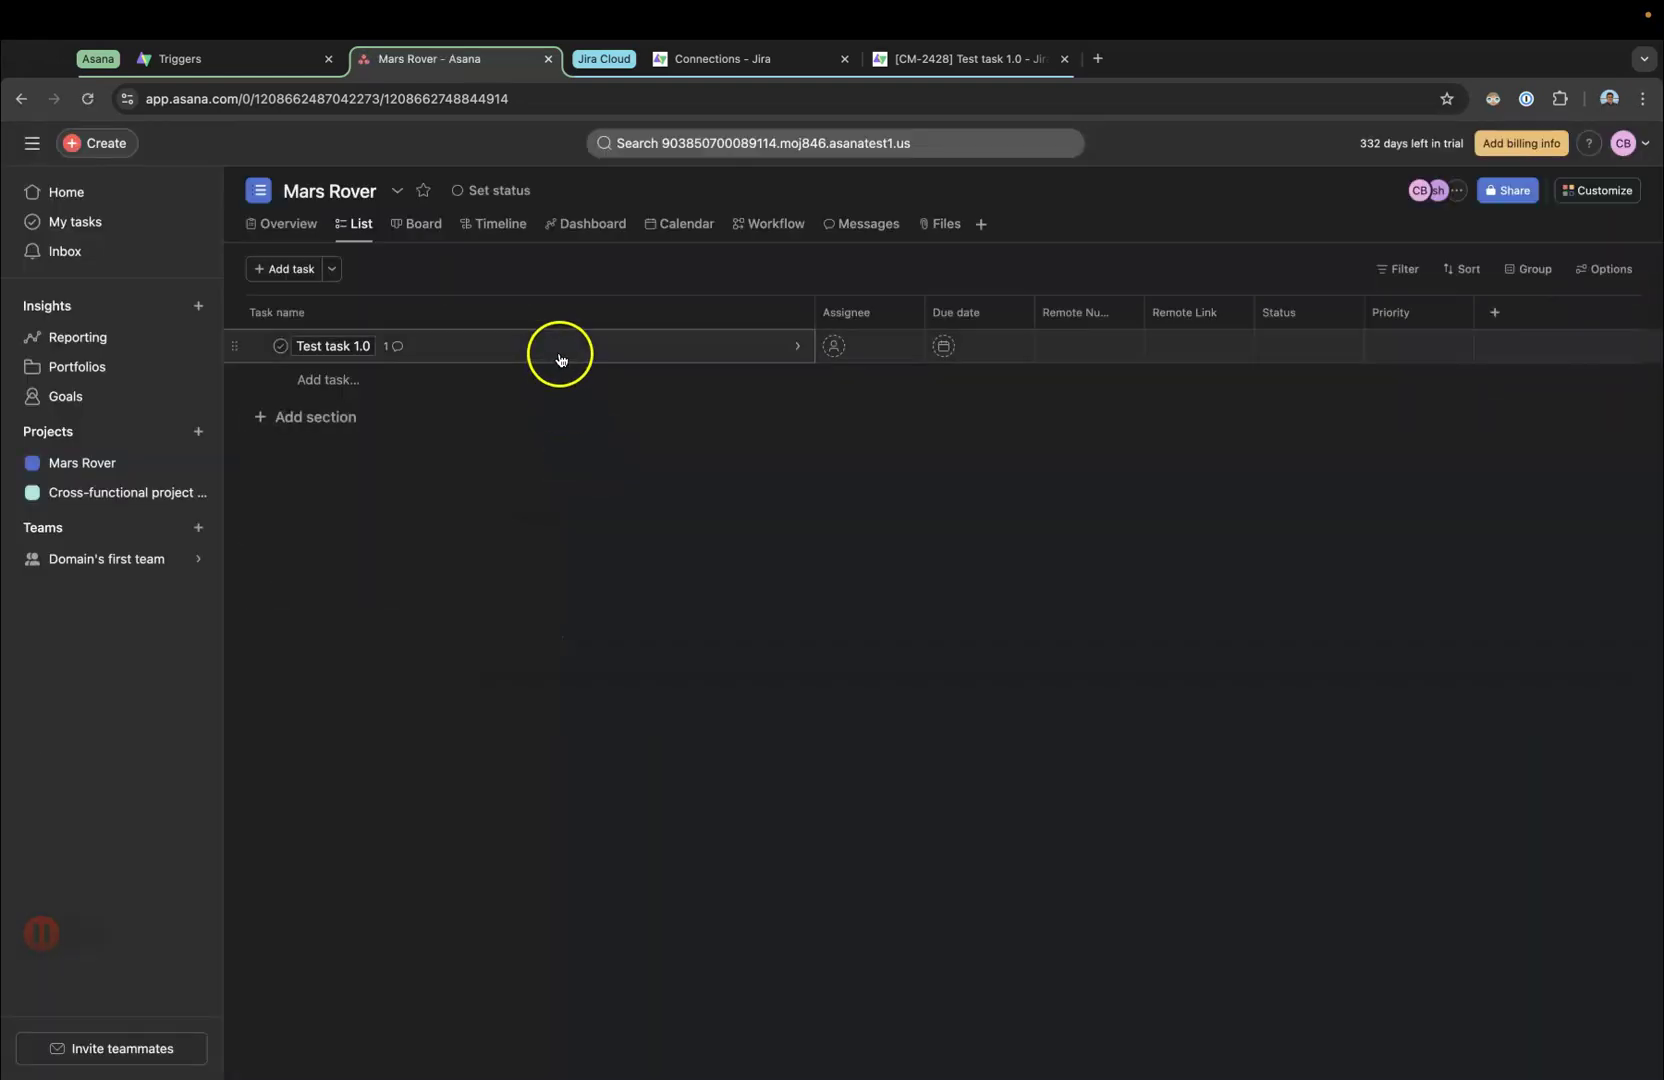
pyautogui.click(560, 355)
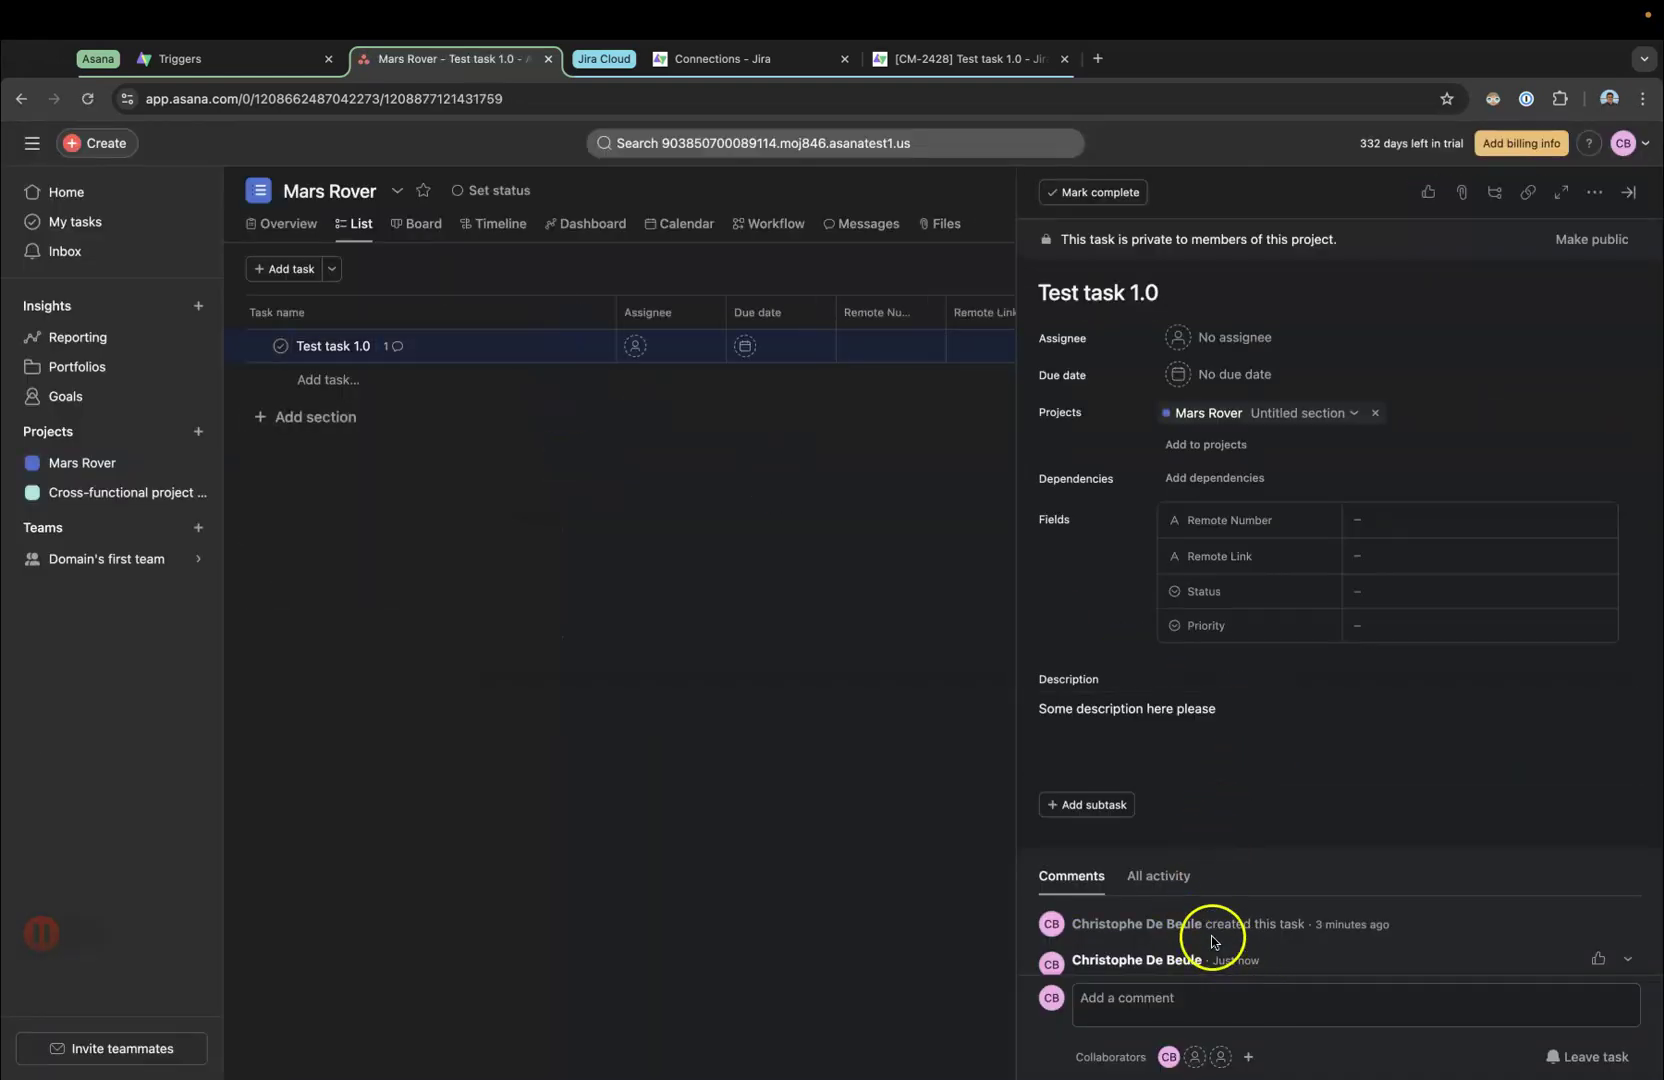
# - Post the comment "All good so far. how about yourself" on the Asana task and return to issue CM-2428 in Jira
pyautogui.scroll(-2, 1189, 880)
pyautogui.click(1185, 995)
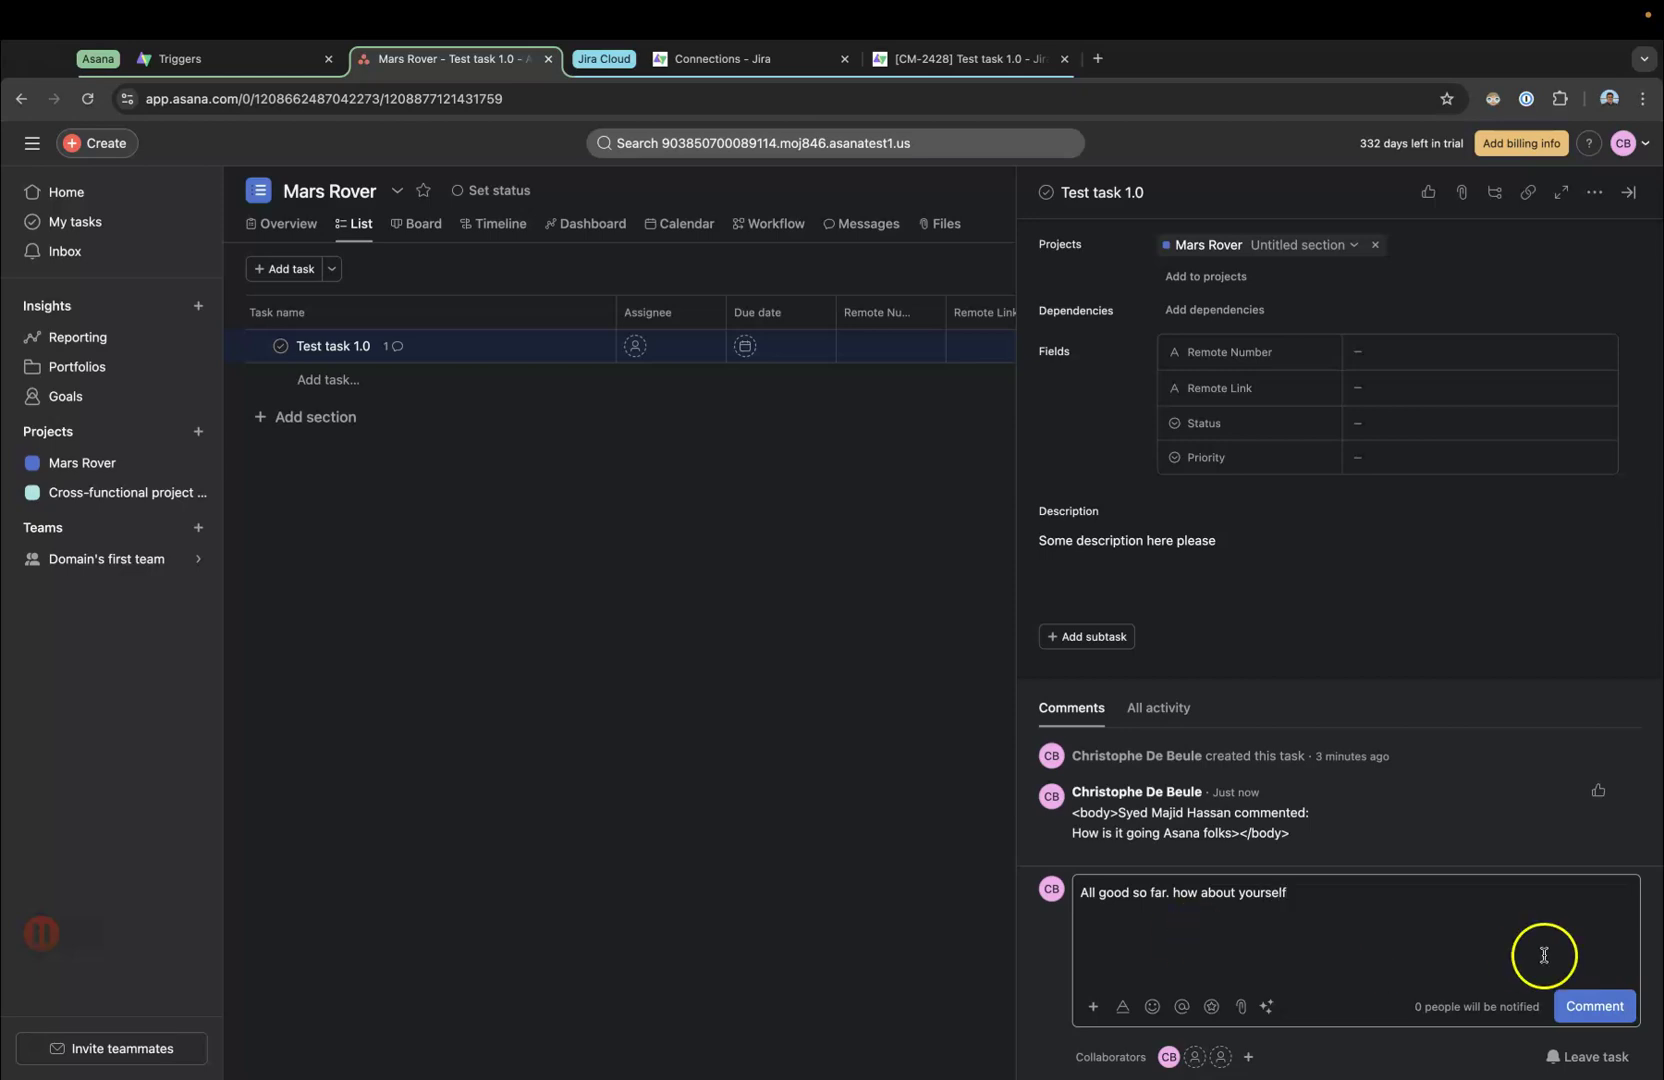
pyautogui.click(1592, 1004)
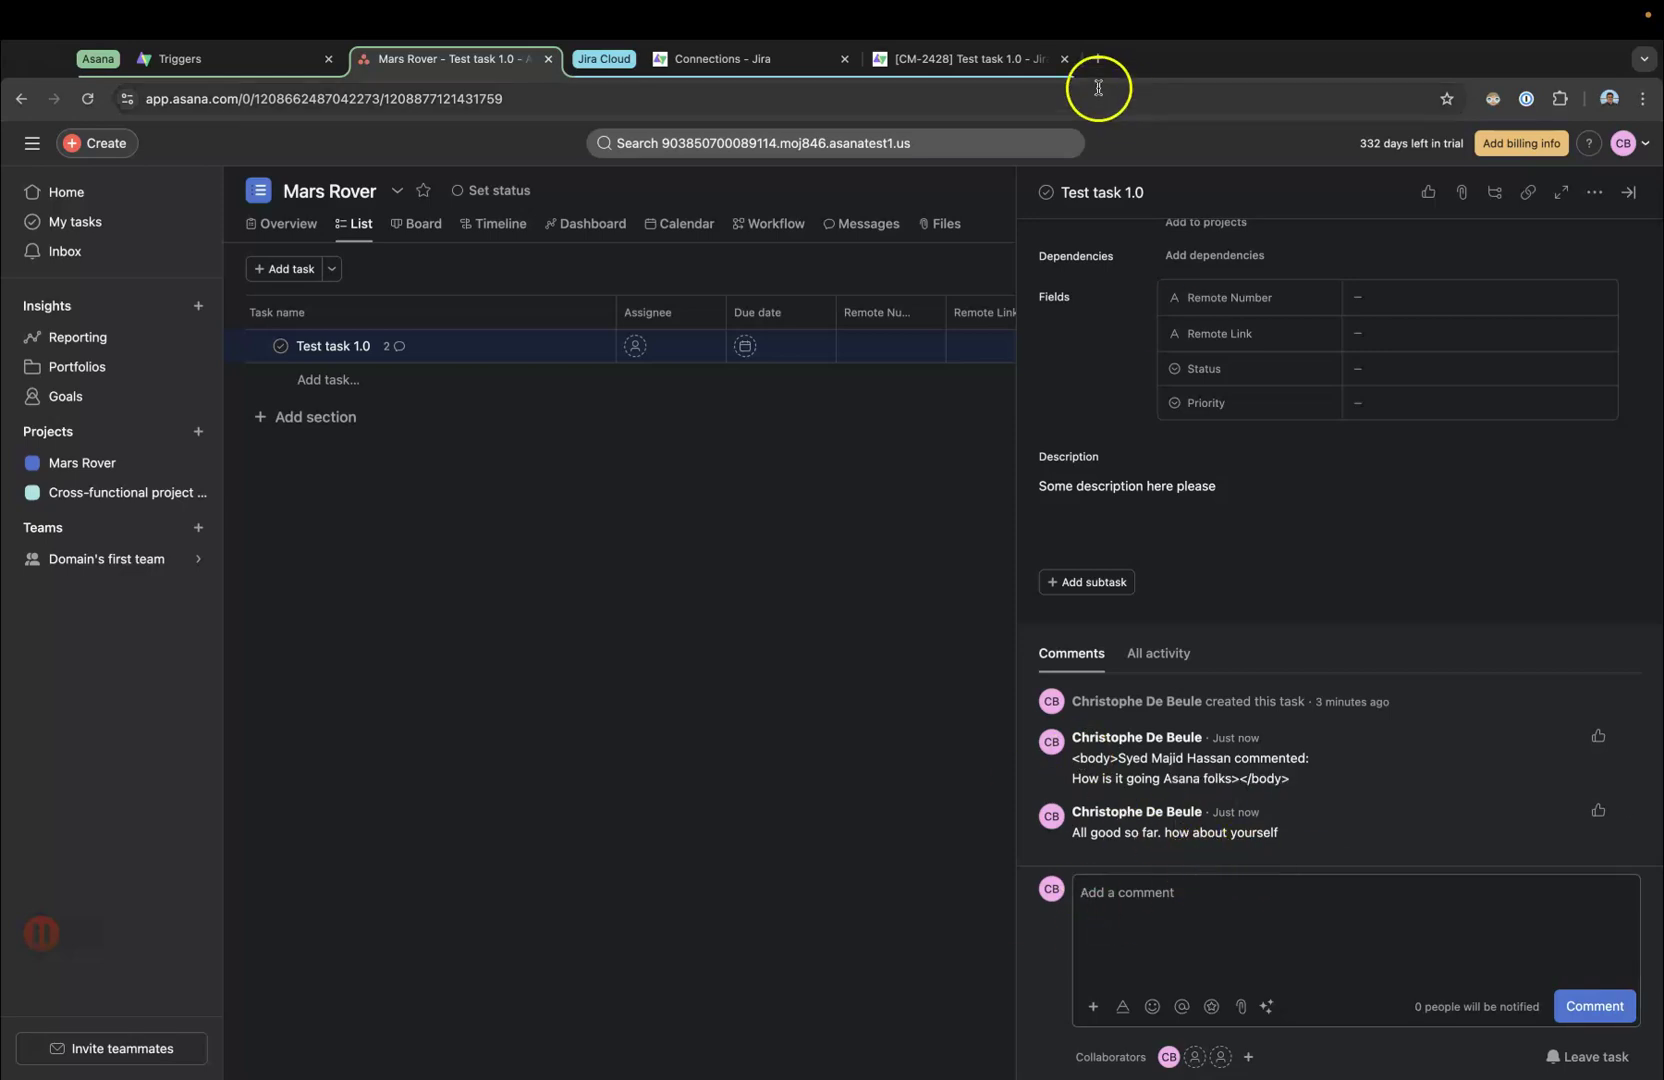
pyautogui.click(951, 60)
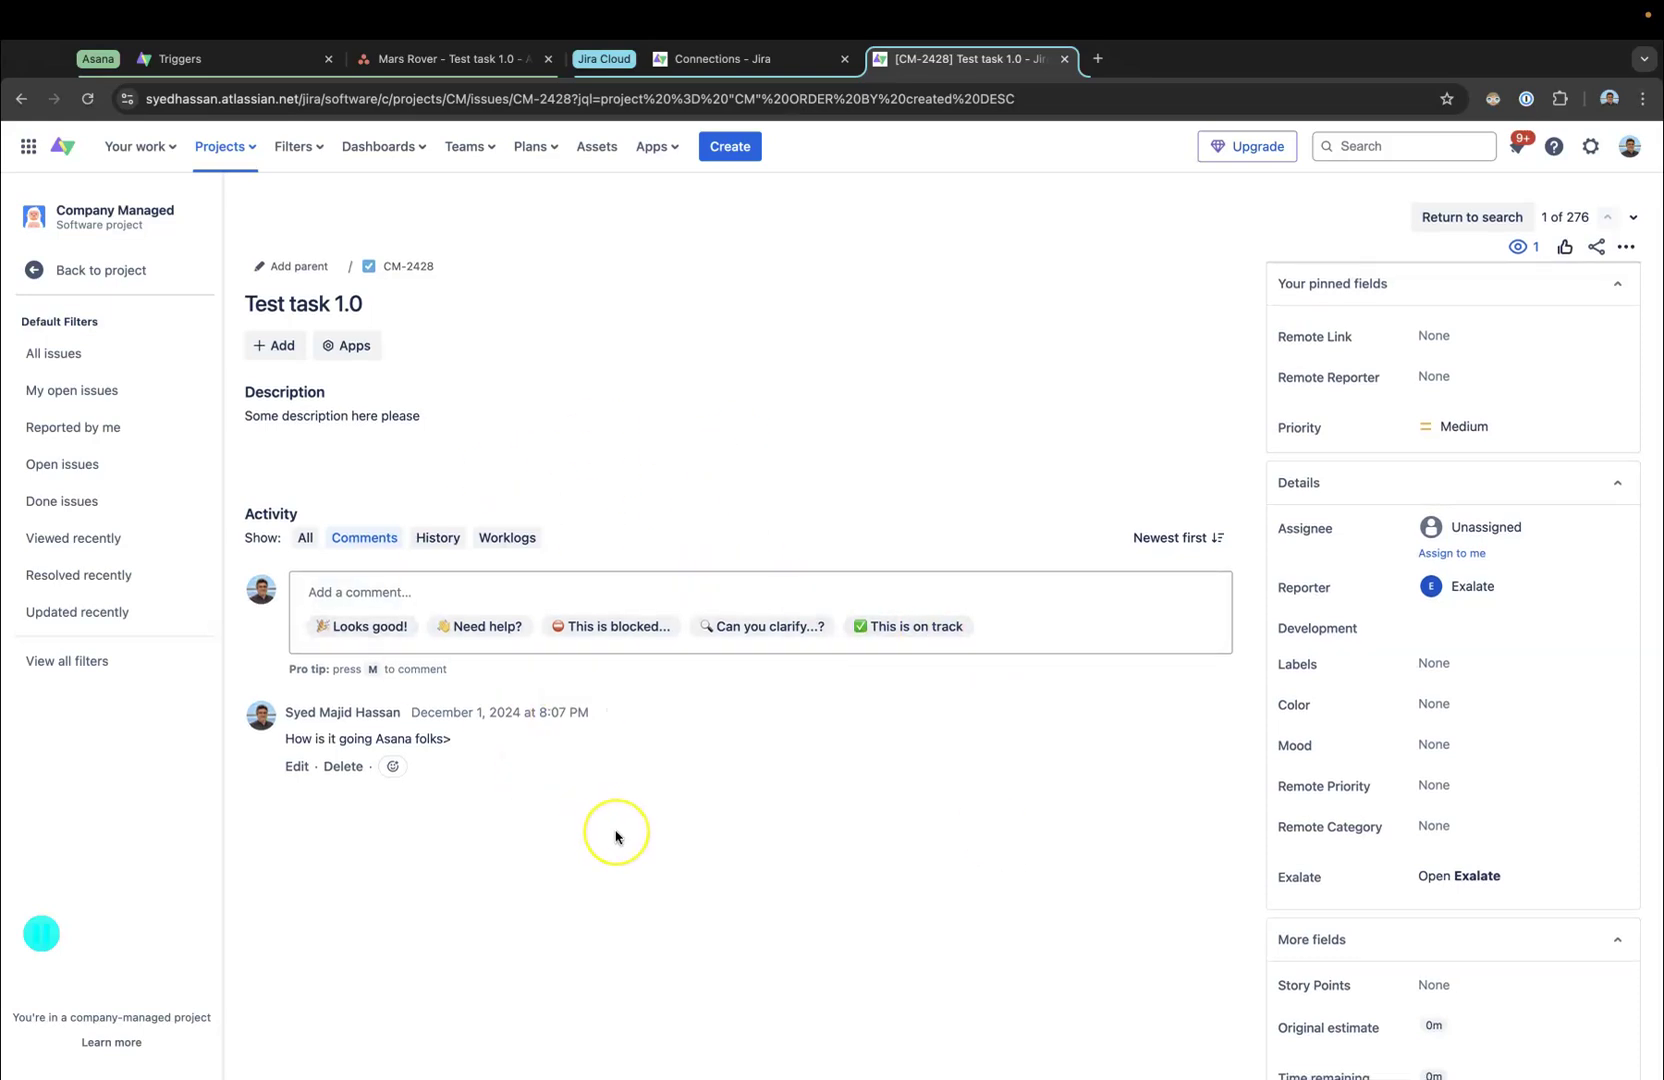
# - Reload issue CM-2428 in Jira and copy its issue key from the page address
pyautogui.click(88, 98)
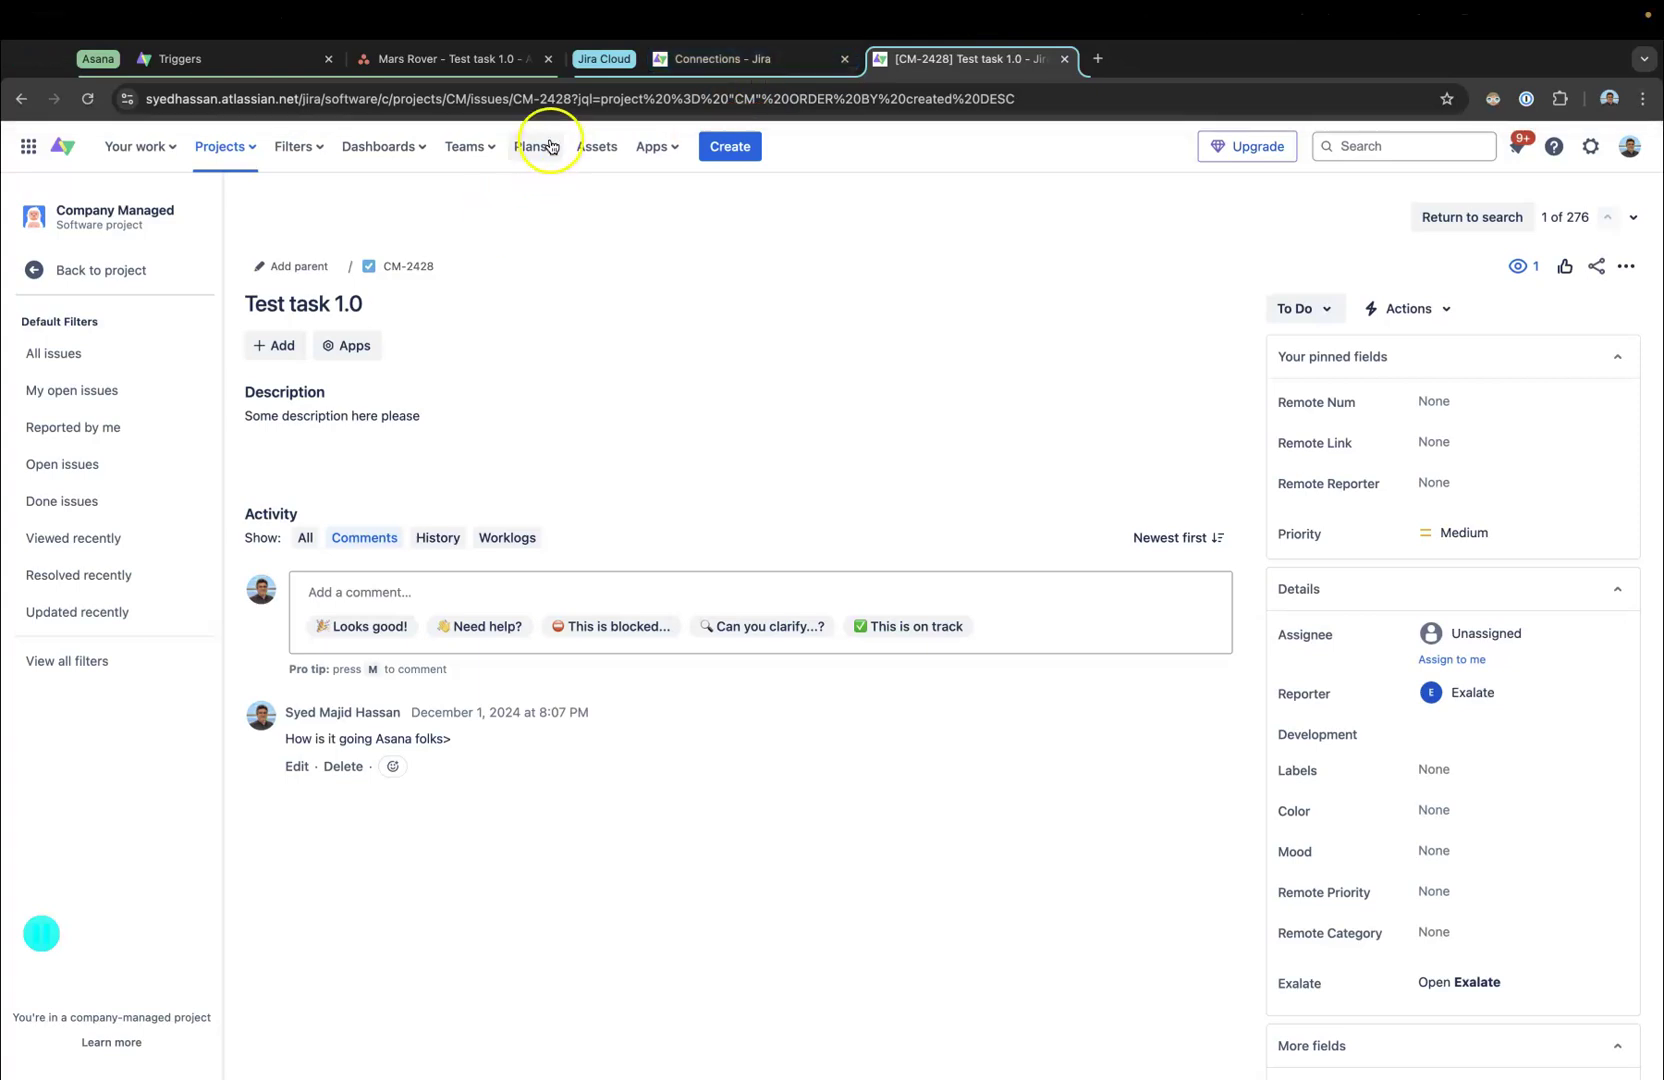
pyautogui.click(570, 101)
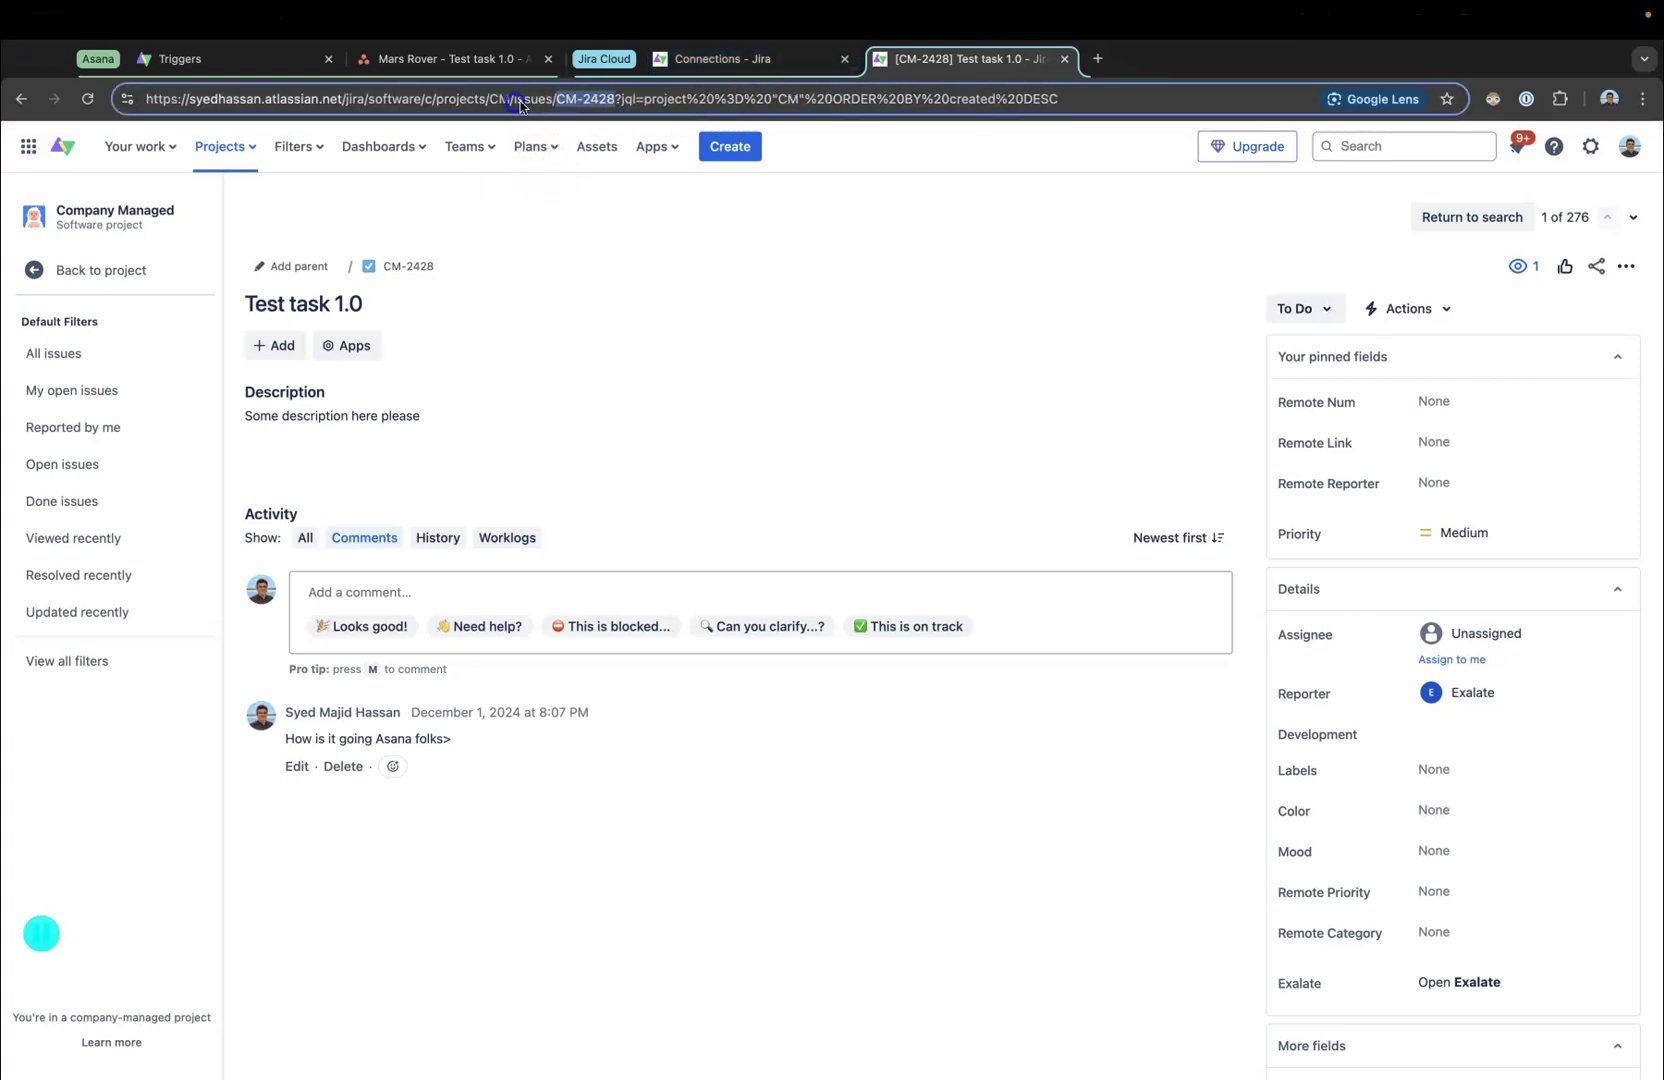
pyautogui.rightClick(605, 106)
pyautogui.click(672, 250)
# - Open the Asana_to_JC connection for editing on the Jira side and show its outgoing and incoming sync rules
pyautogui.click(744, 56)
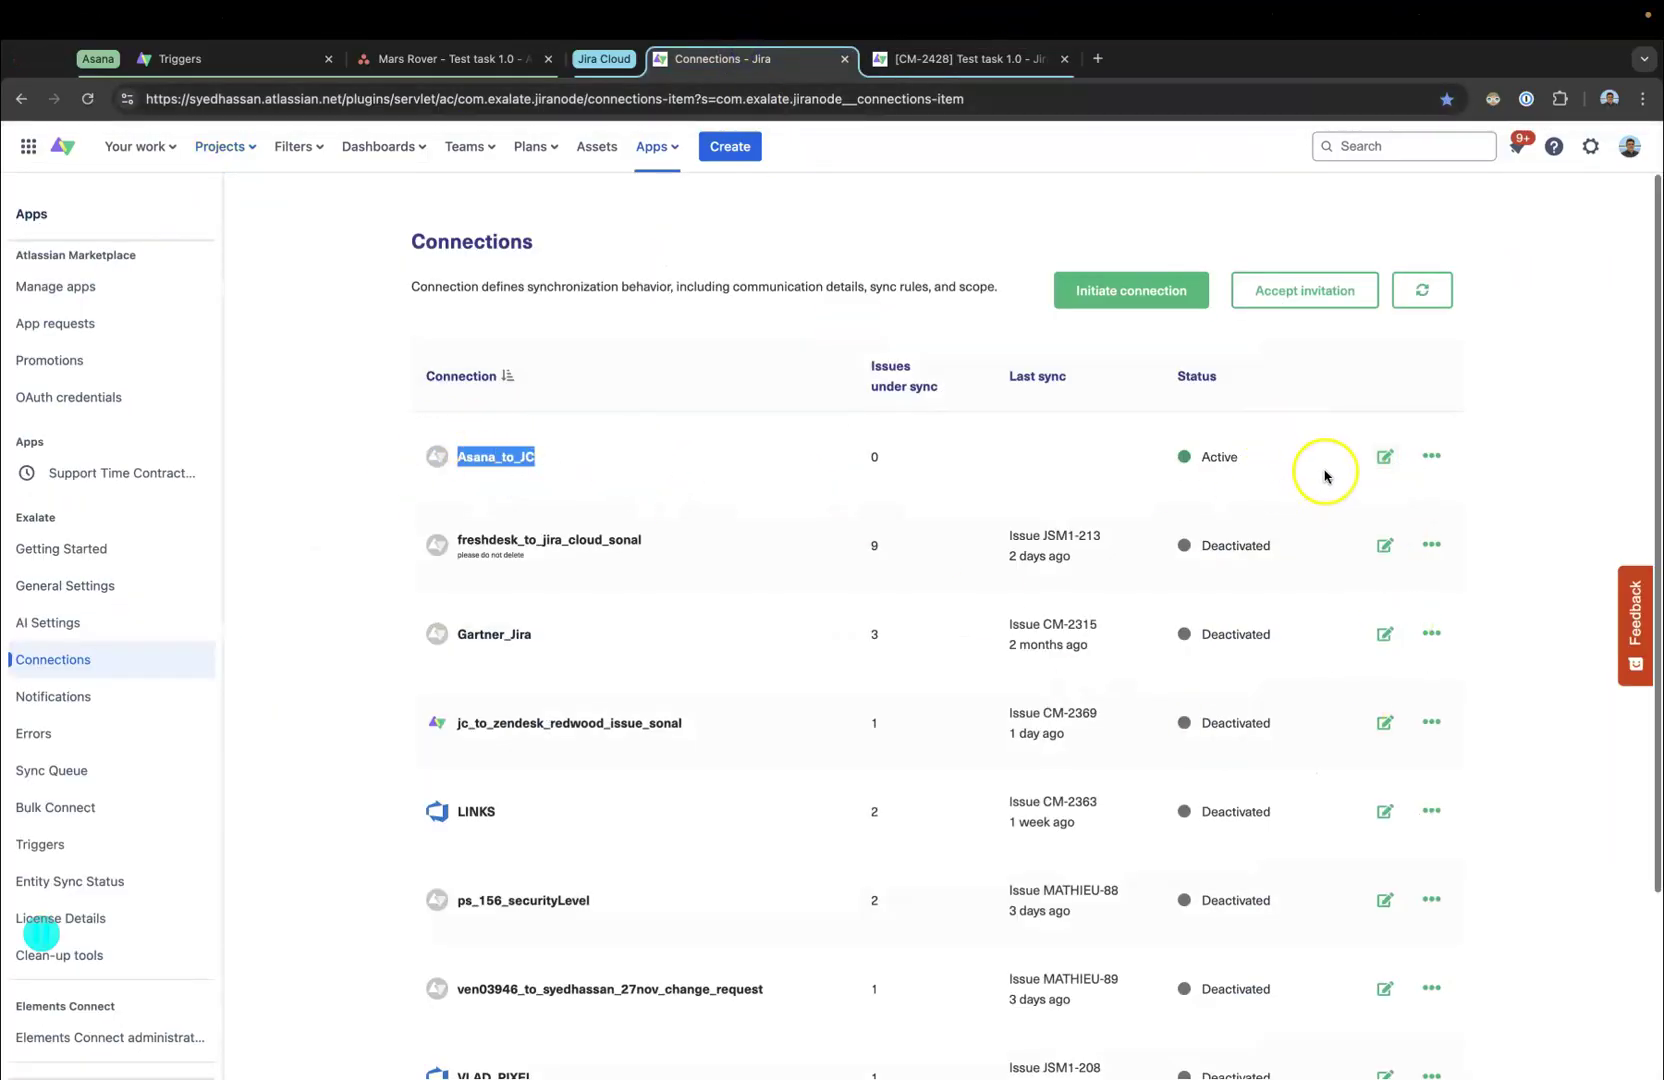
pyautogui.click(1385, 459)
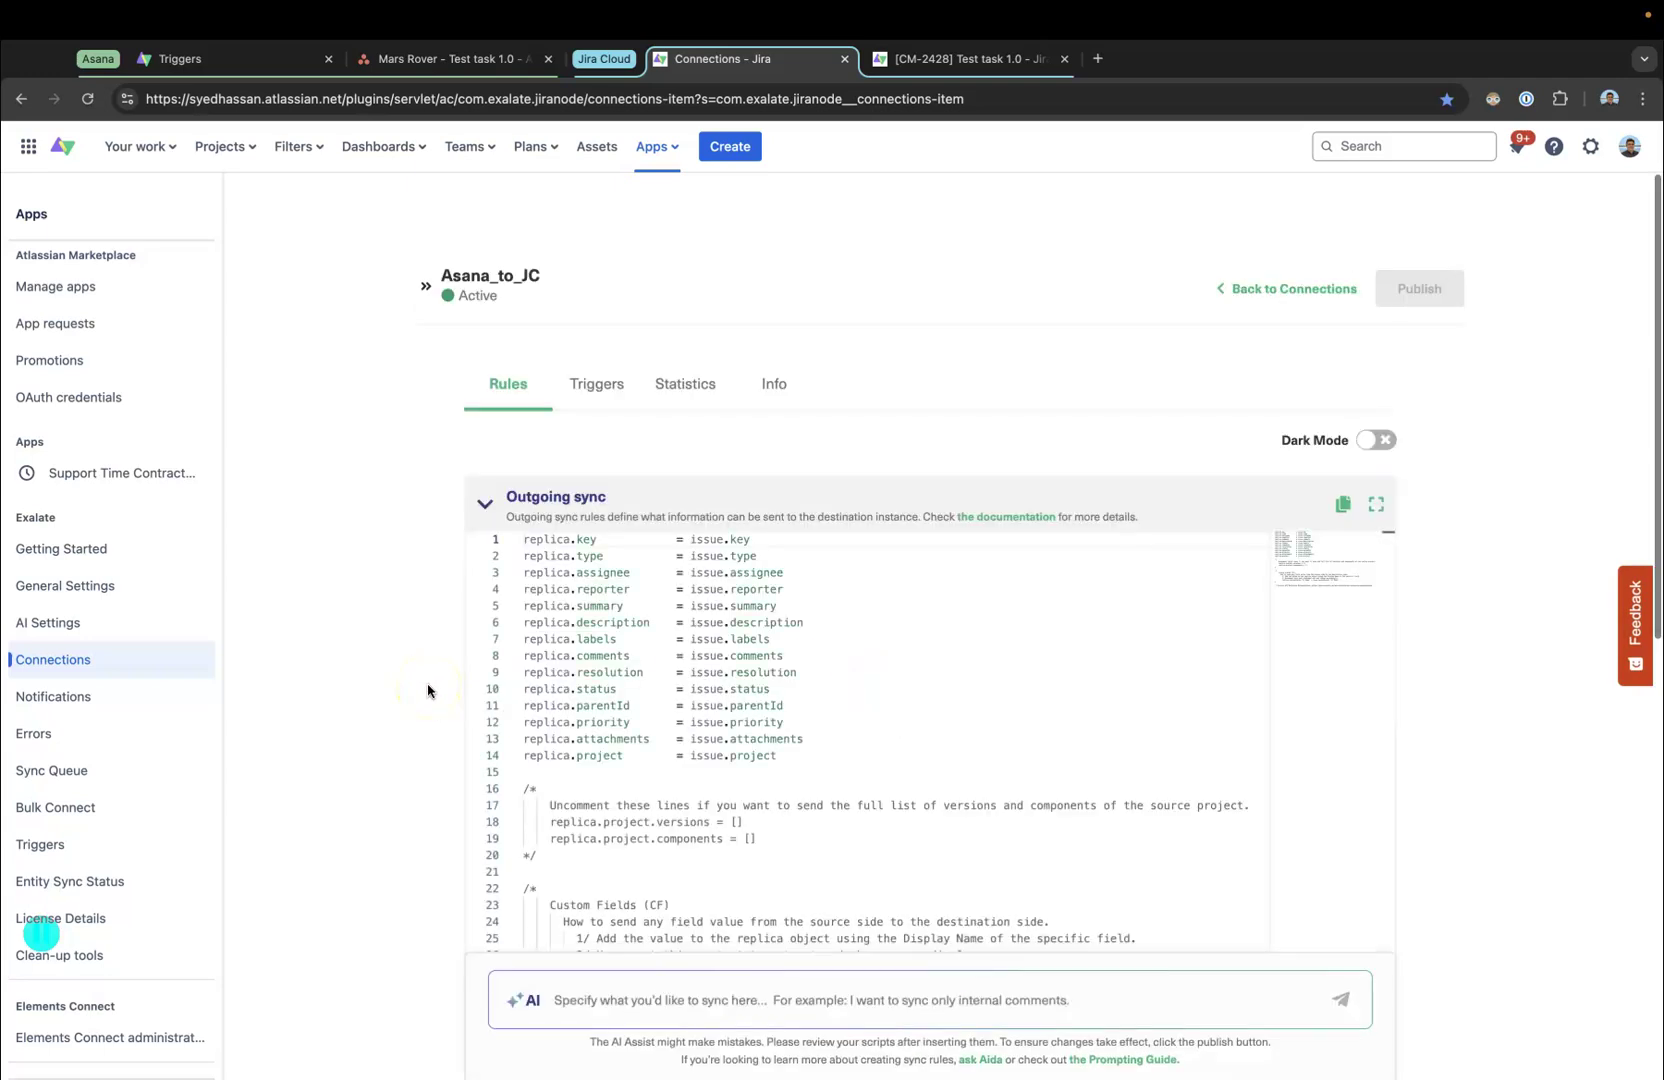
pyautogui.click(485, 504)
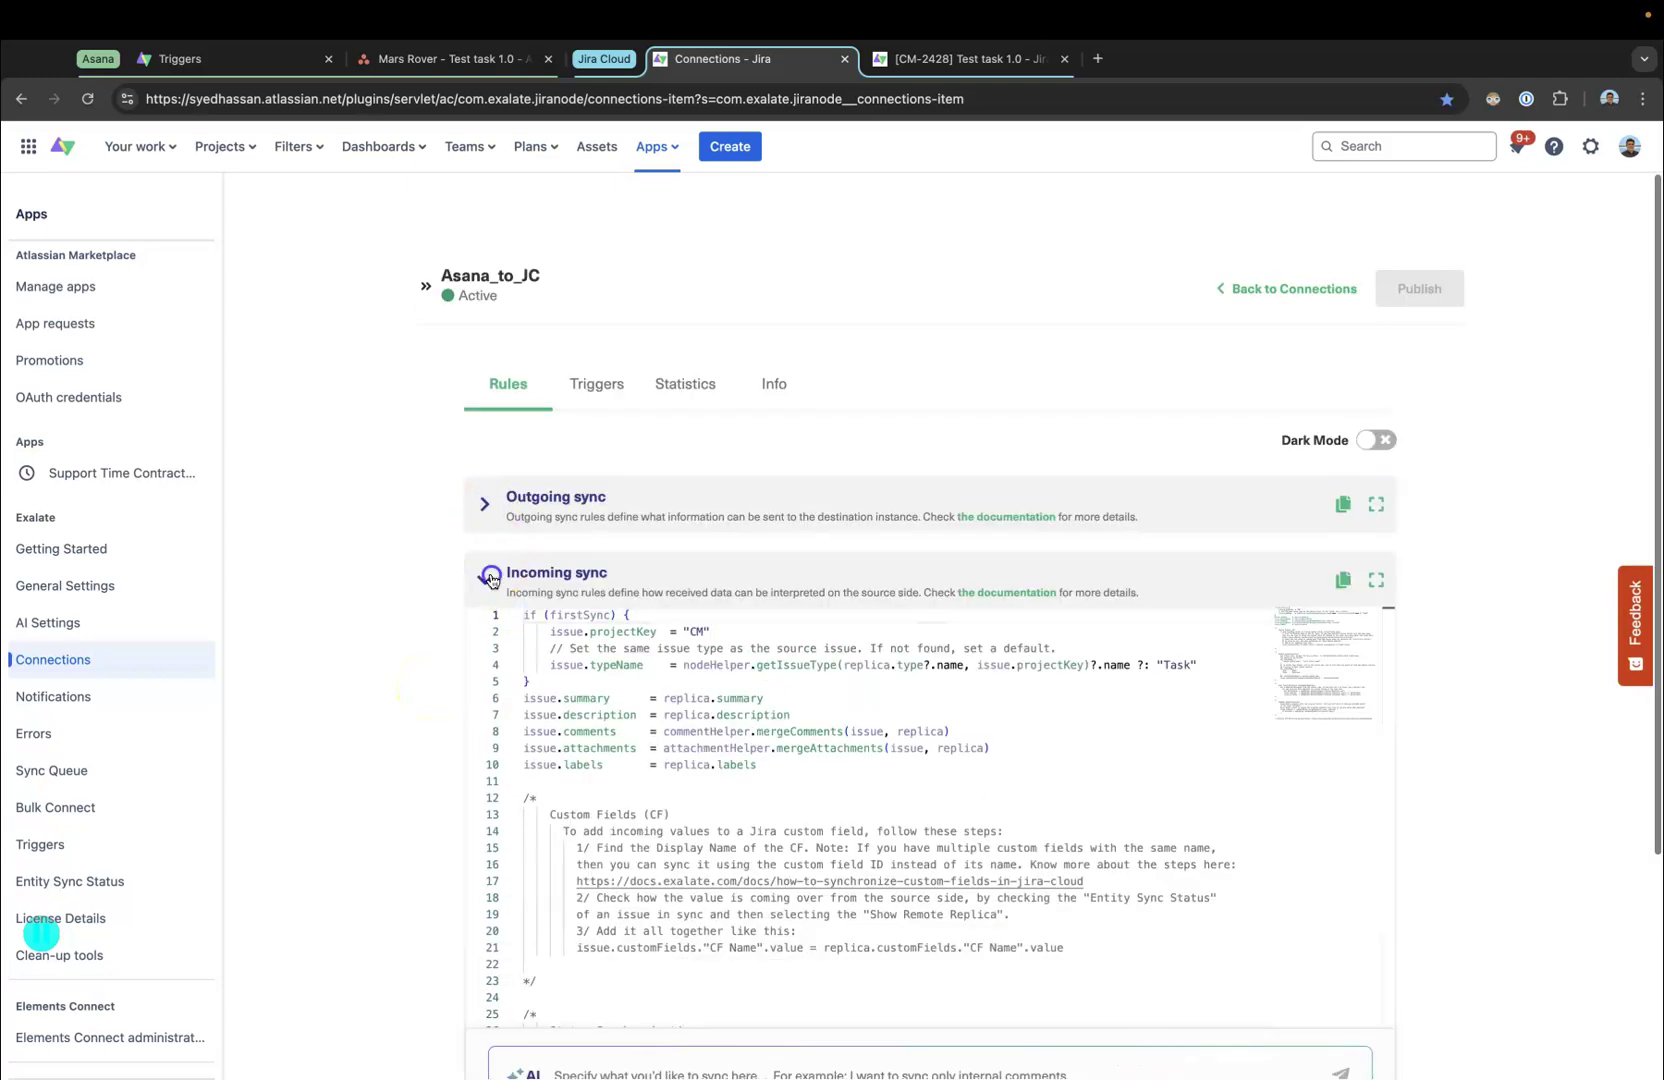
pyautogui.click(486, 577)
pyautogui.click(489, 504)
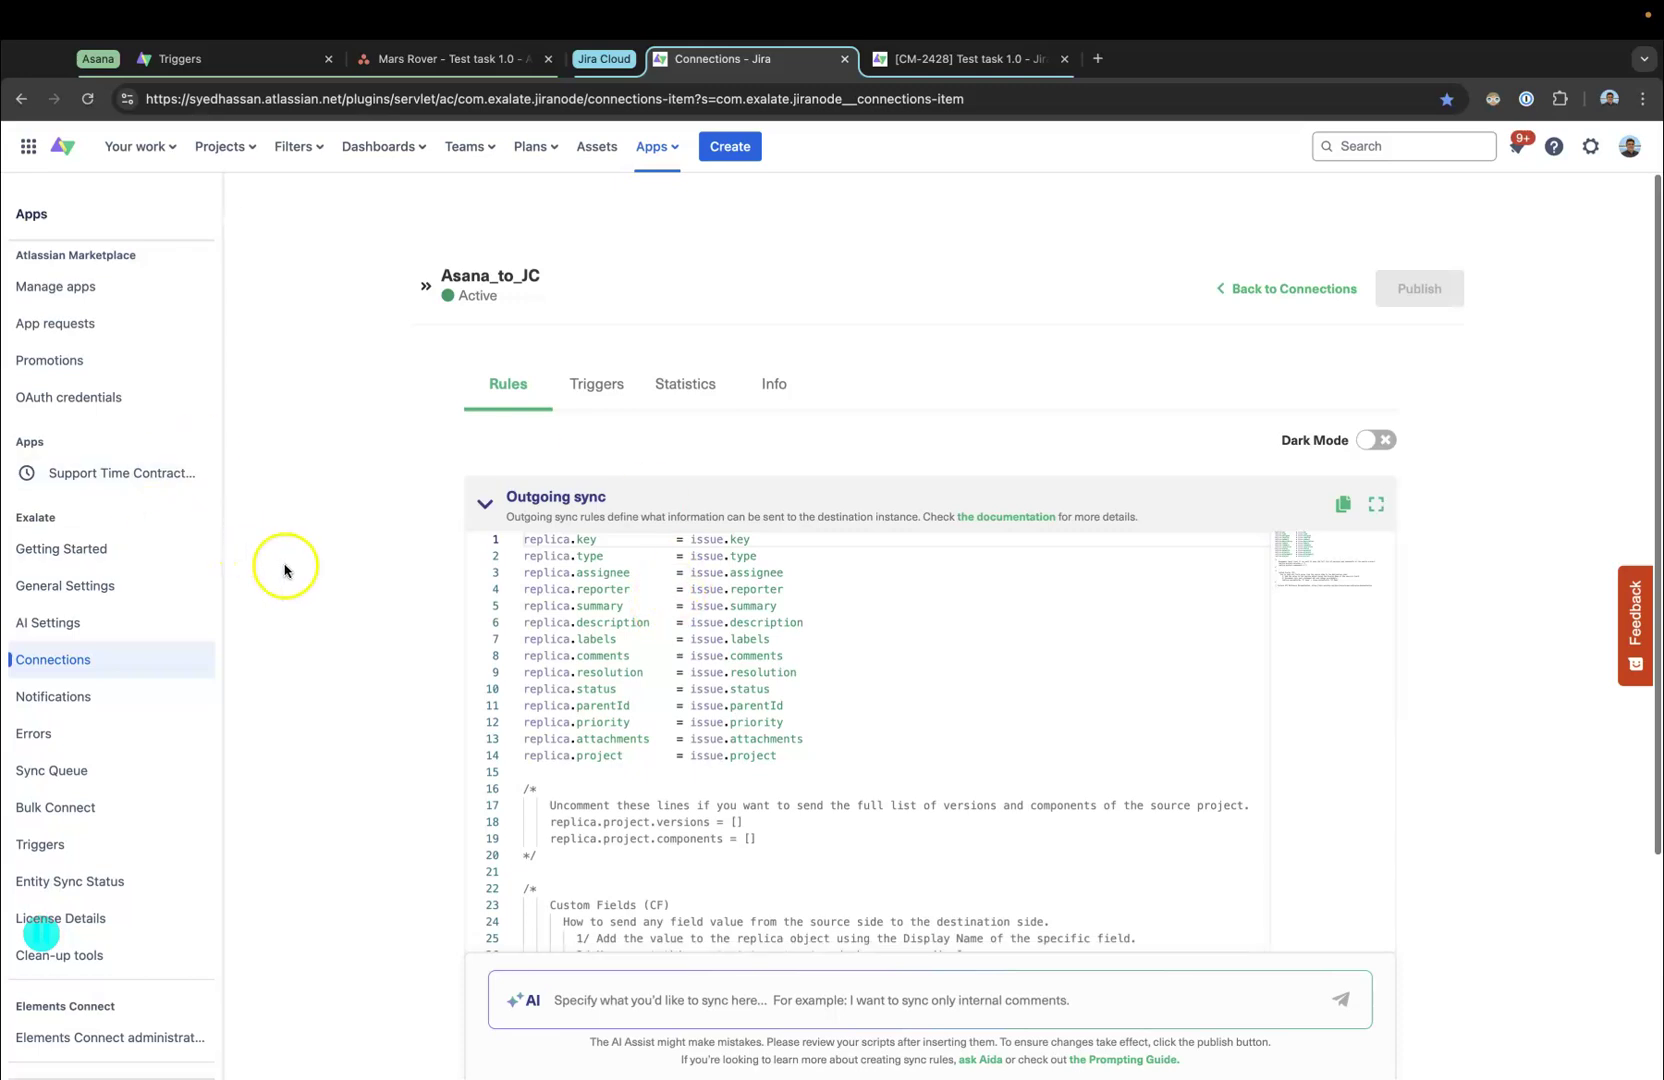
# - Examine how the outgoing script assigns issue fields to the replica and how the incoming script applies replica.summary to issue.summary
pyautogui.moveTo(826, 766); pyautogui.dragTo(433, 546)
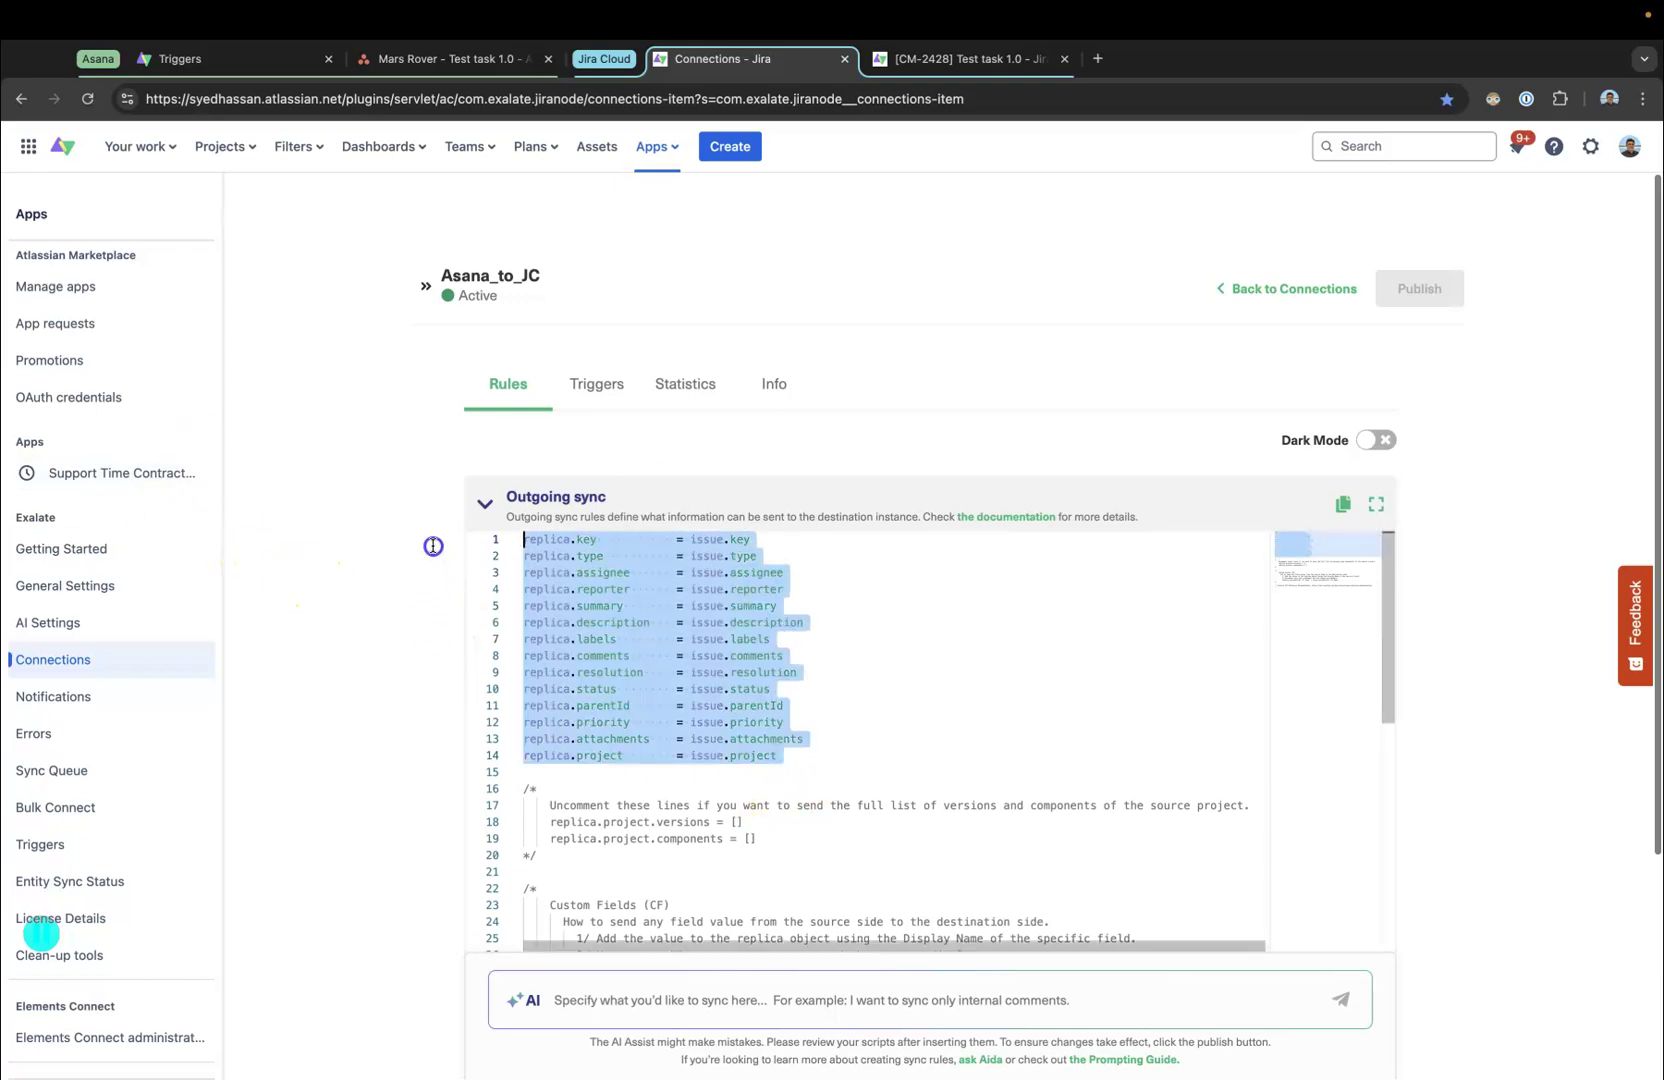
pyautogui.click(761, 562)
pyautogui.moveTo(763, 539); pyautogui.dragTo(692, 606)
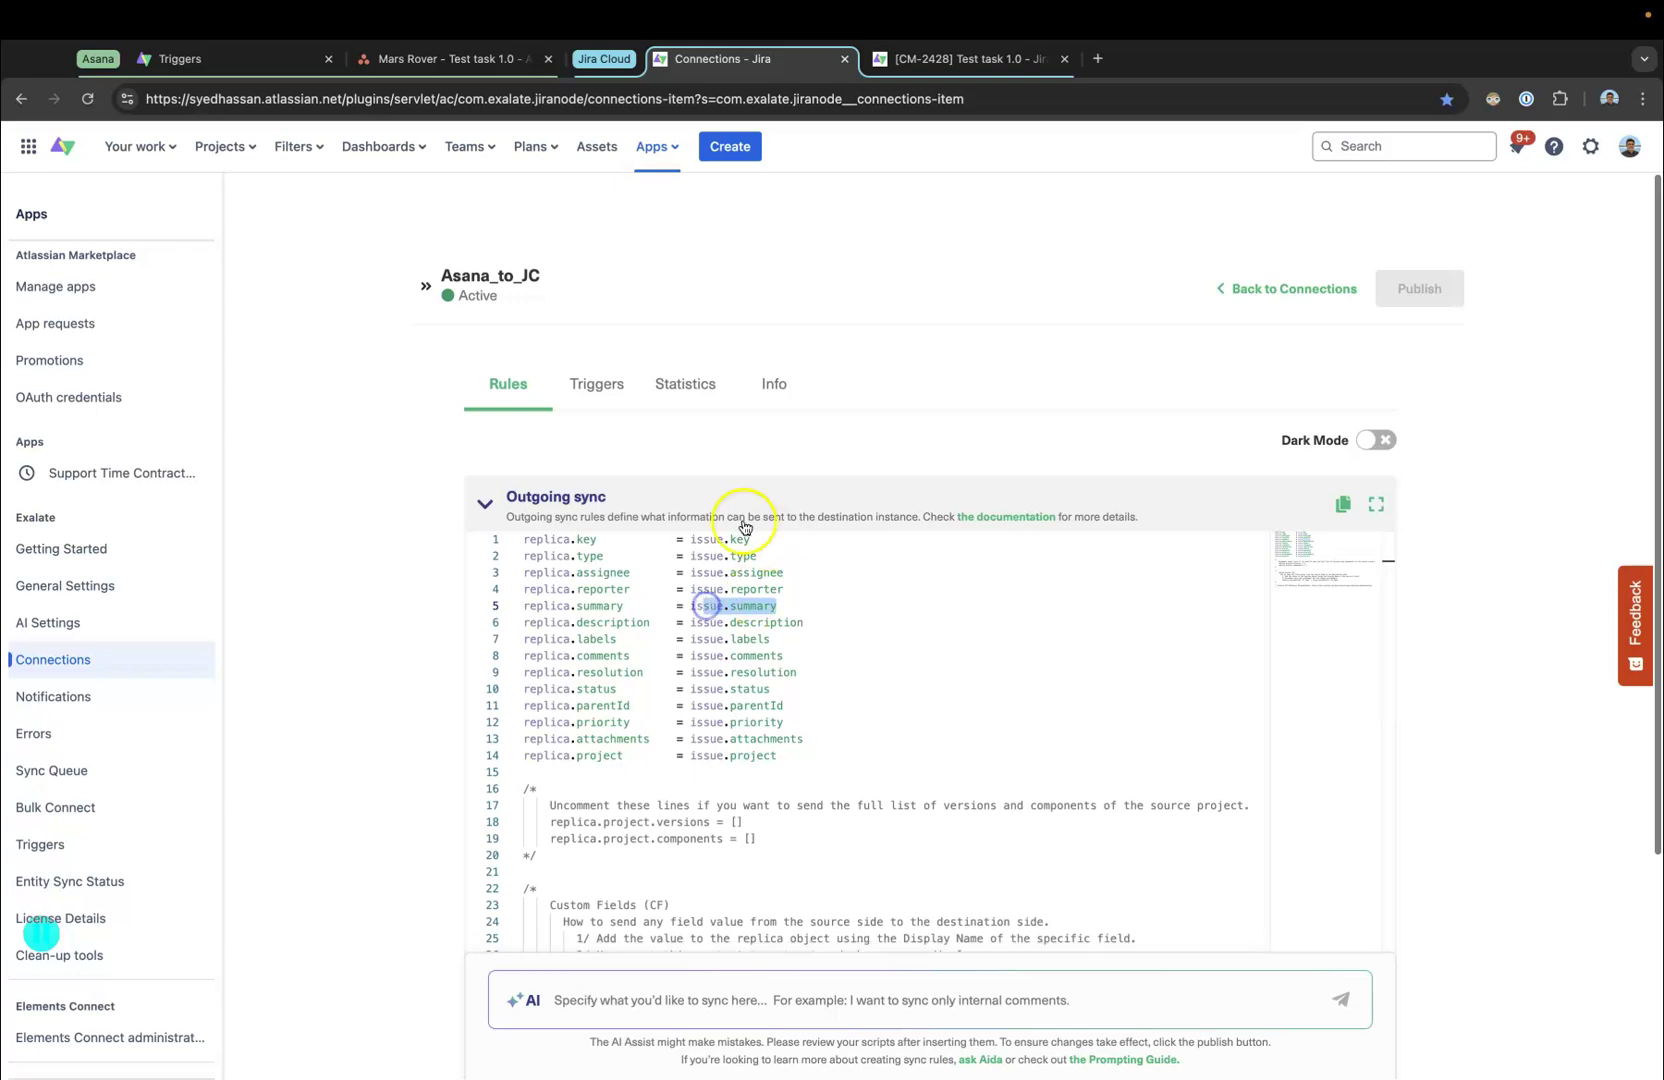
pyautogui.moveTo(524, 589); pyautogui.dragTo(547, 601)
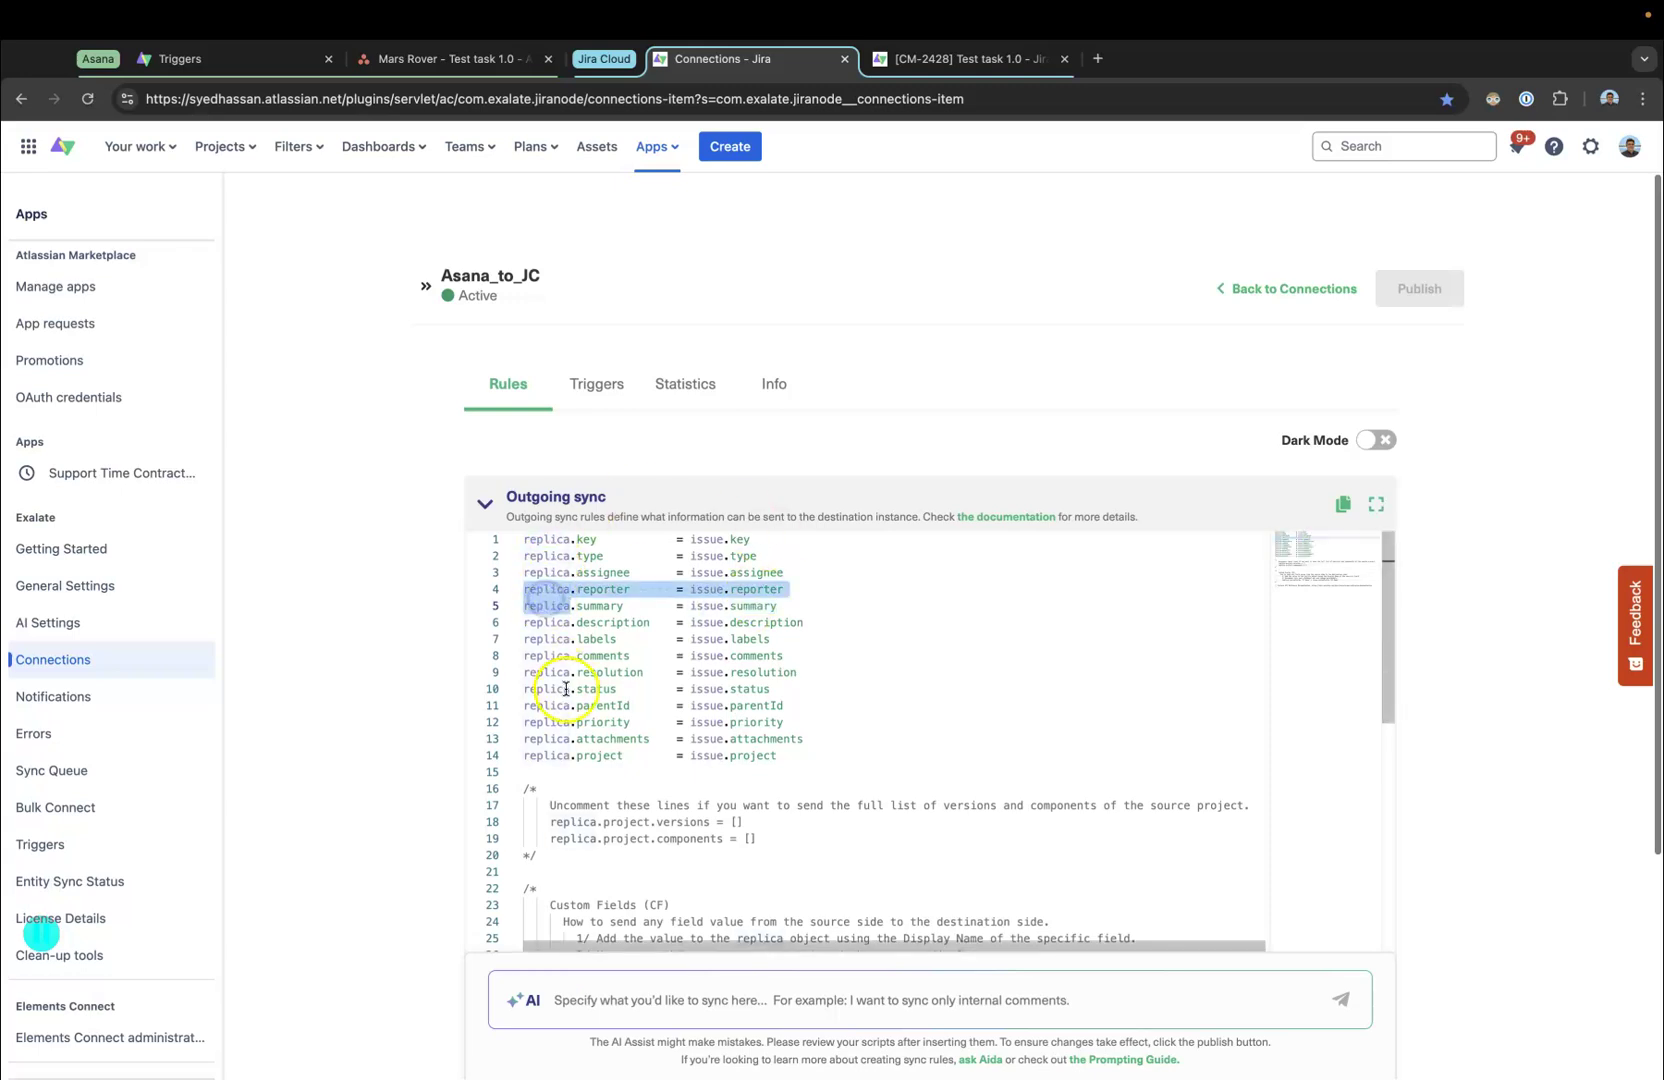
pyautogui.click(548, 618)
pyautogui.doubleClick(545, 607)
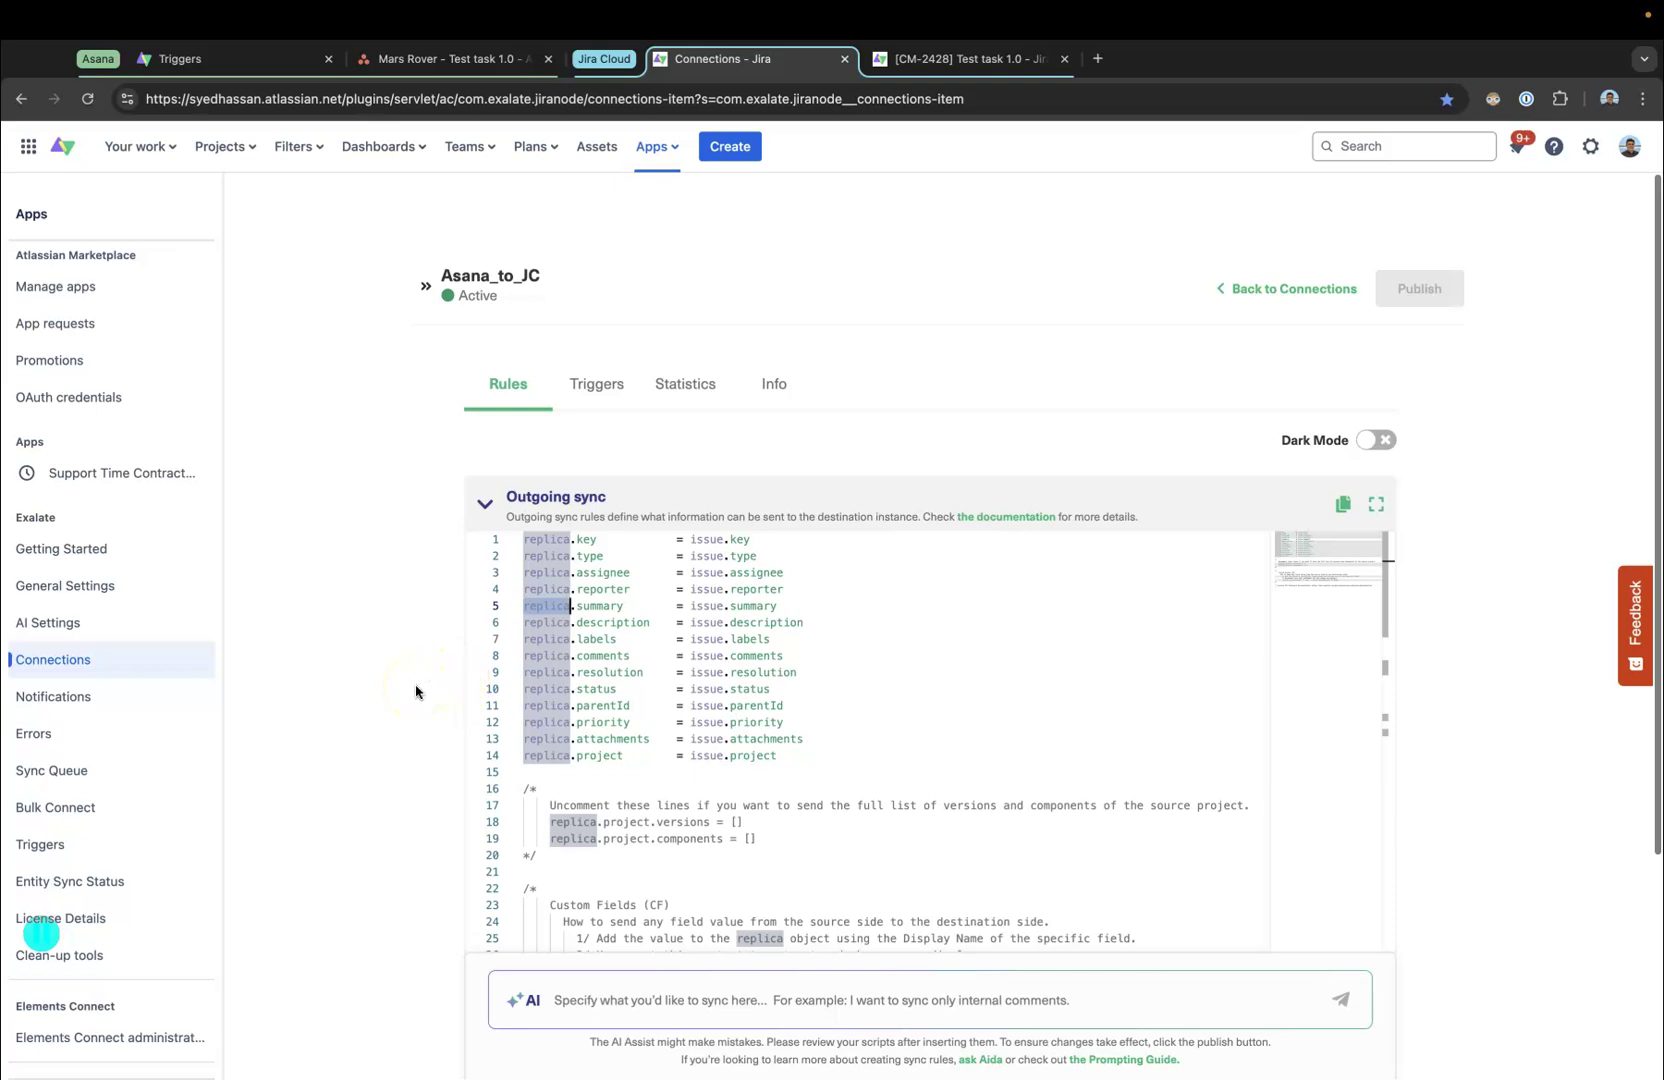
pyautogui.scroll(-5, 416, 691)
pyautogui.click(481, 843)
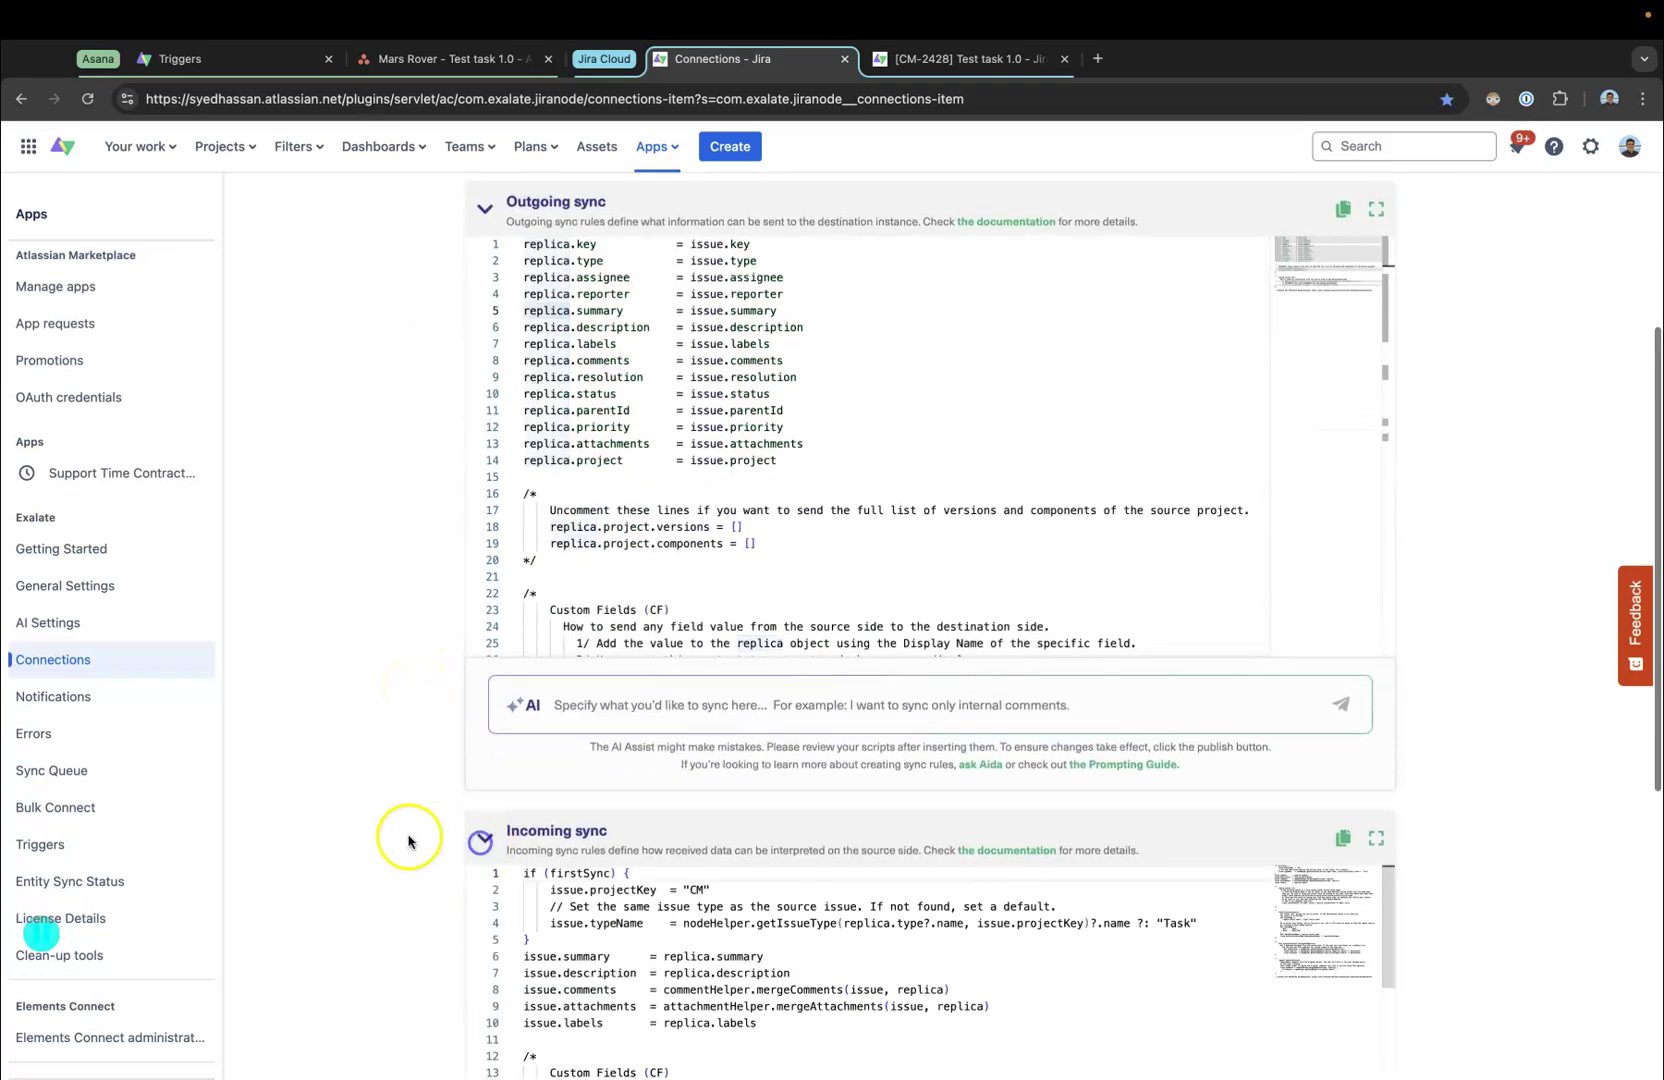
pyautogui.scroll(-5, 400, 838)
pyautogui.moveTo(766, 641); pyautogui.dragTo(707, 641)
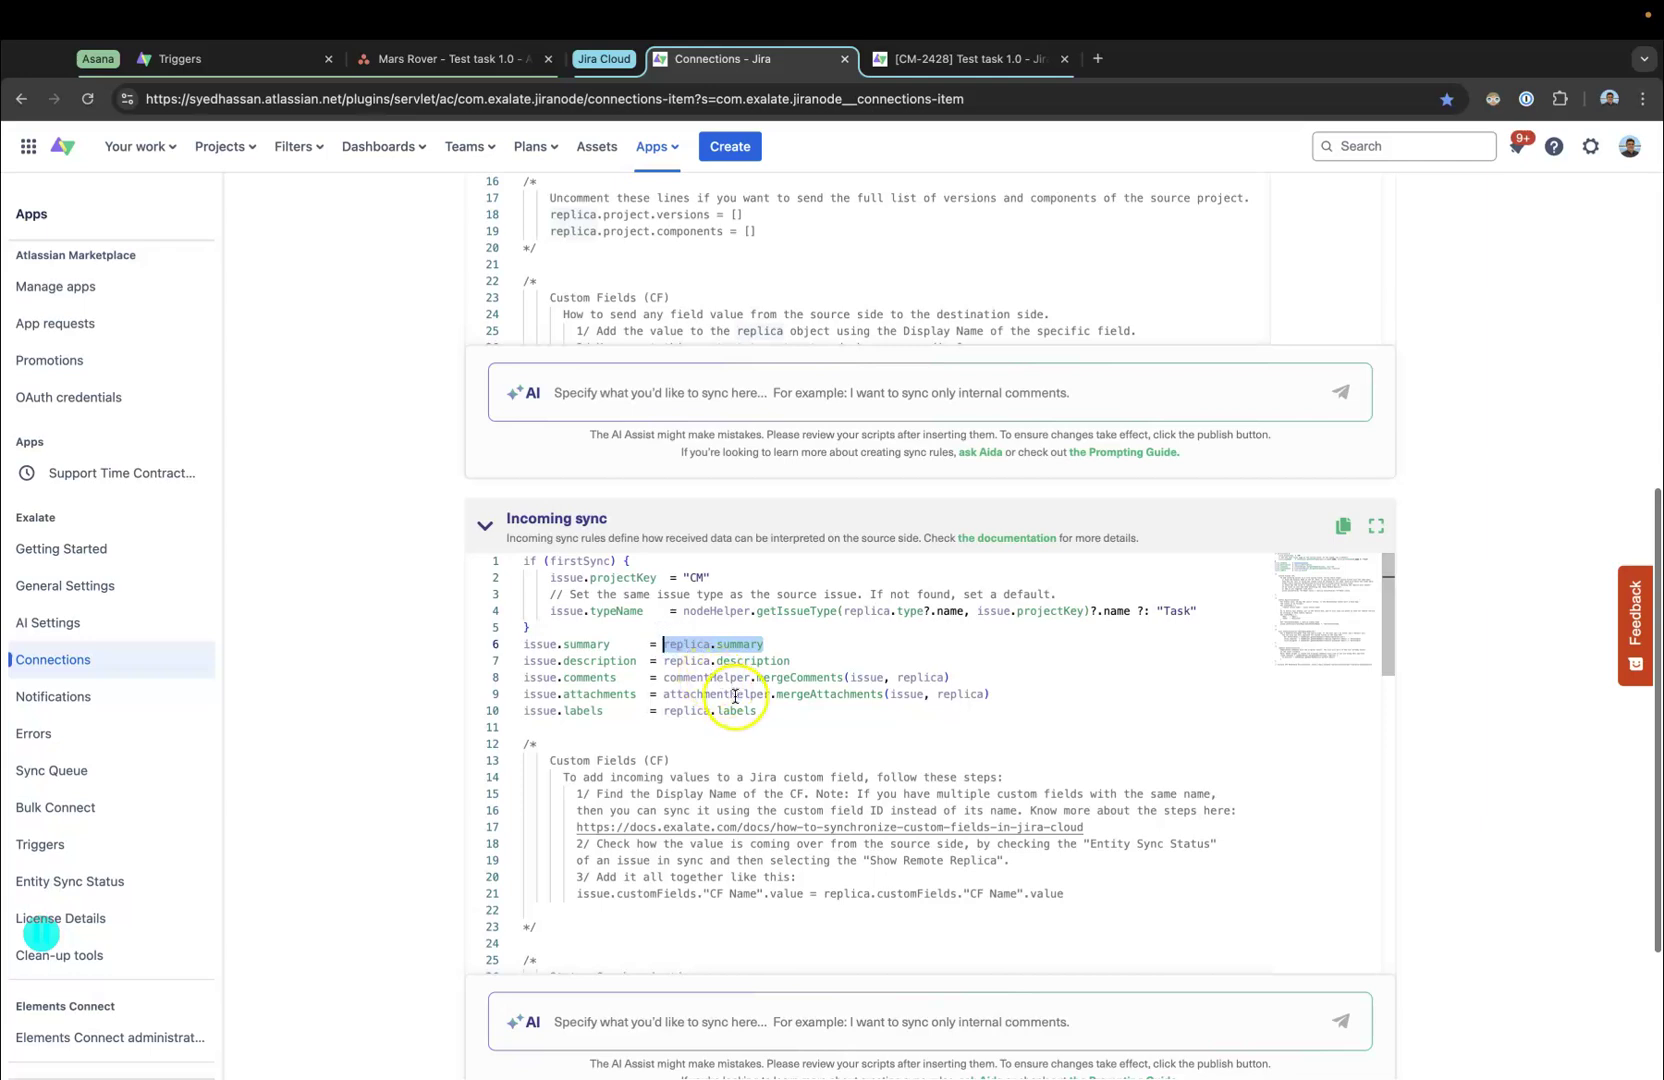
pyautogui.moveTo(622, 644); pyautogui.dragTo(520, 645)
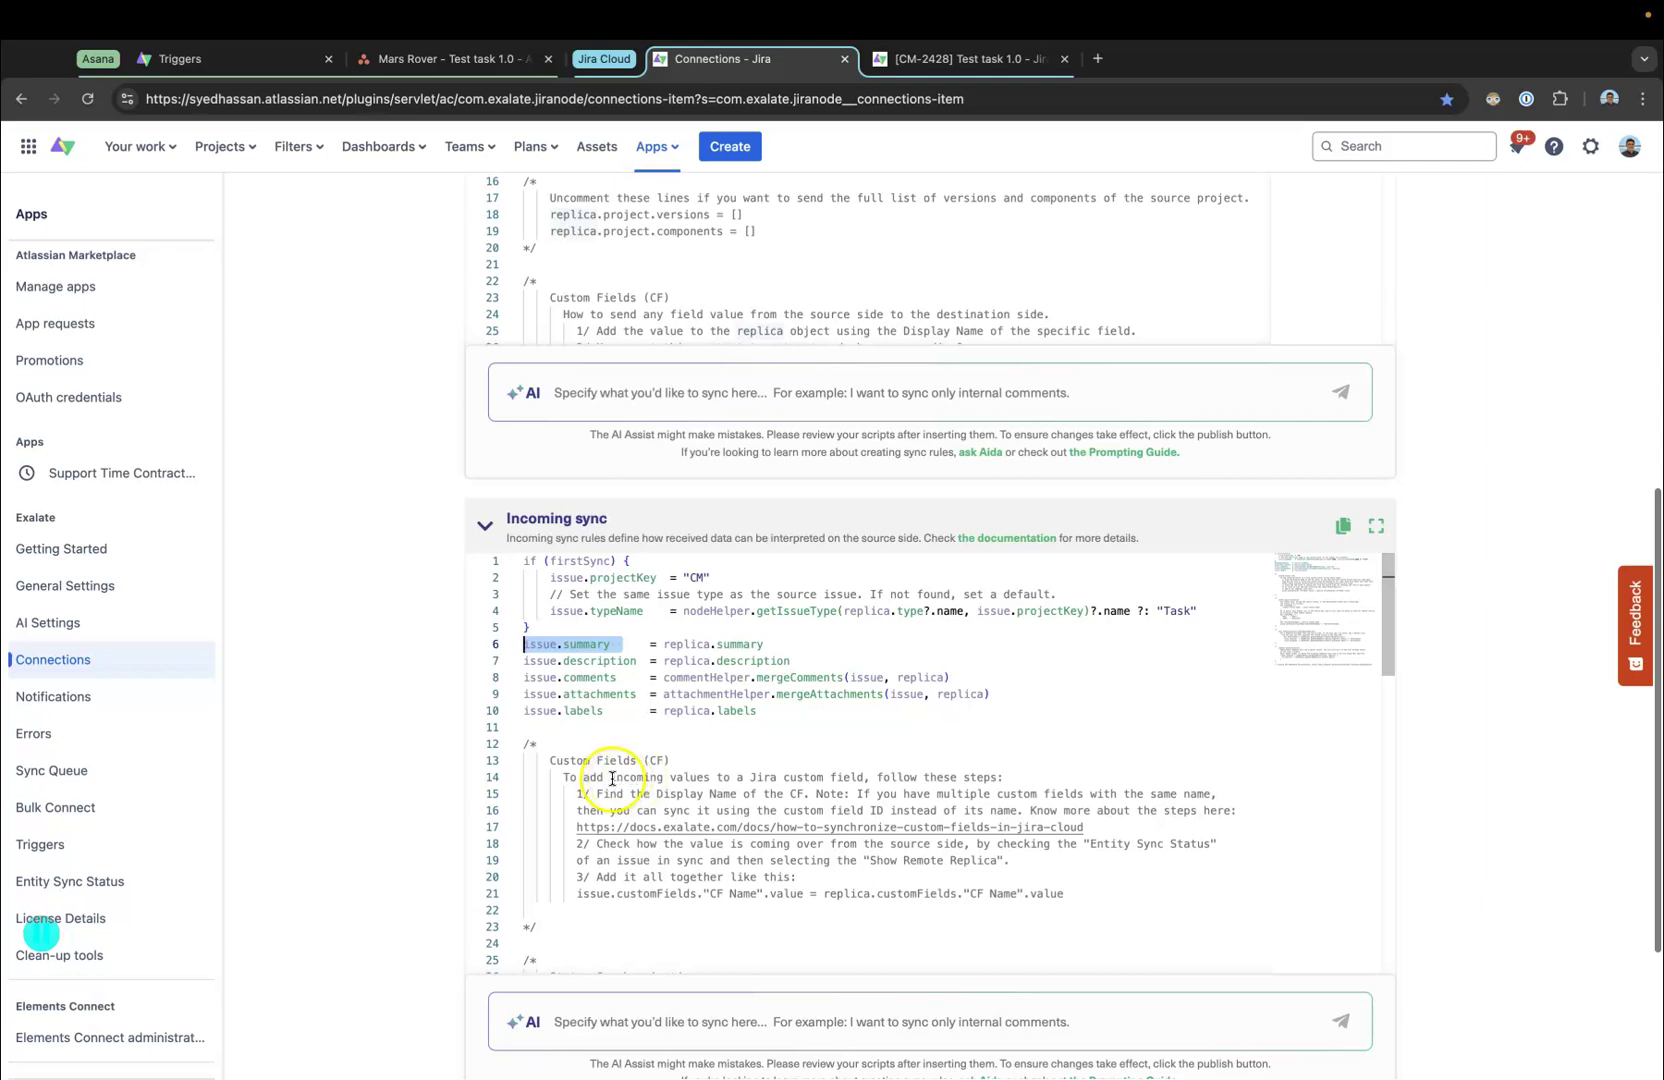
# - Below the labels line of the incoming sync script, add issue.customFields."Remote Num".value = replica.key, checking the field's name on issue CM-2428
pyautogui.click(784, 714)
pyautogui.press('Return')
pyautogui.press('Return')
pyautogui.write('issu')
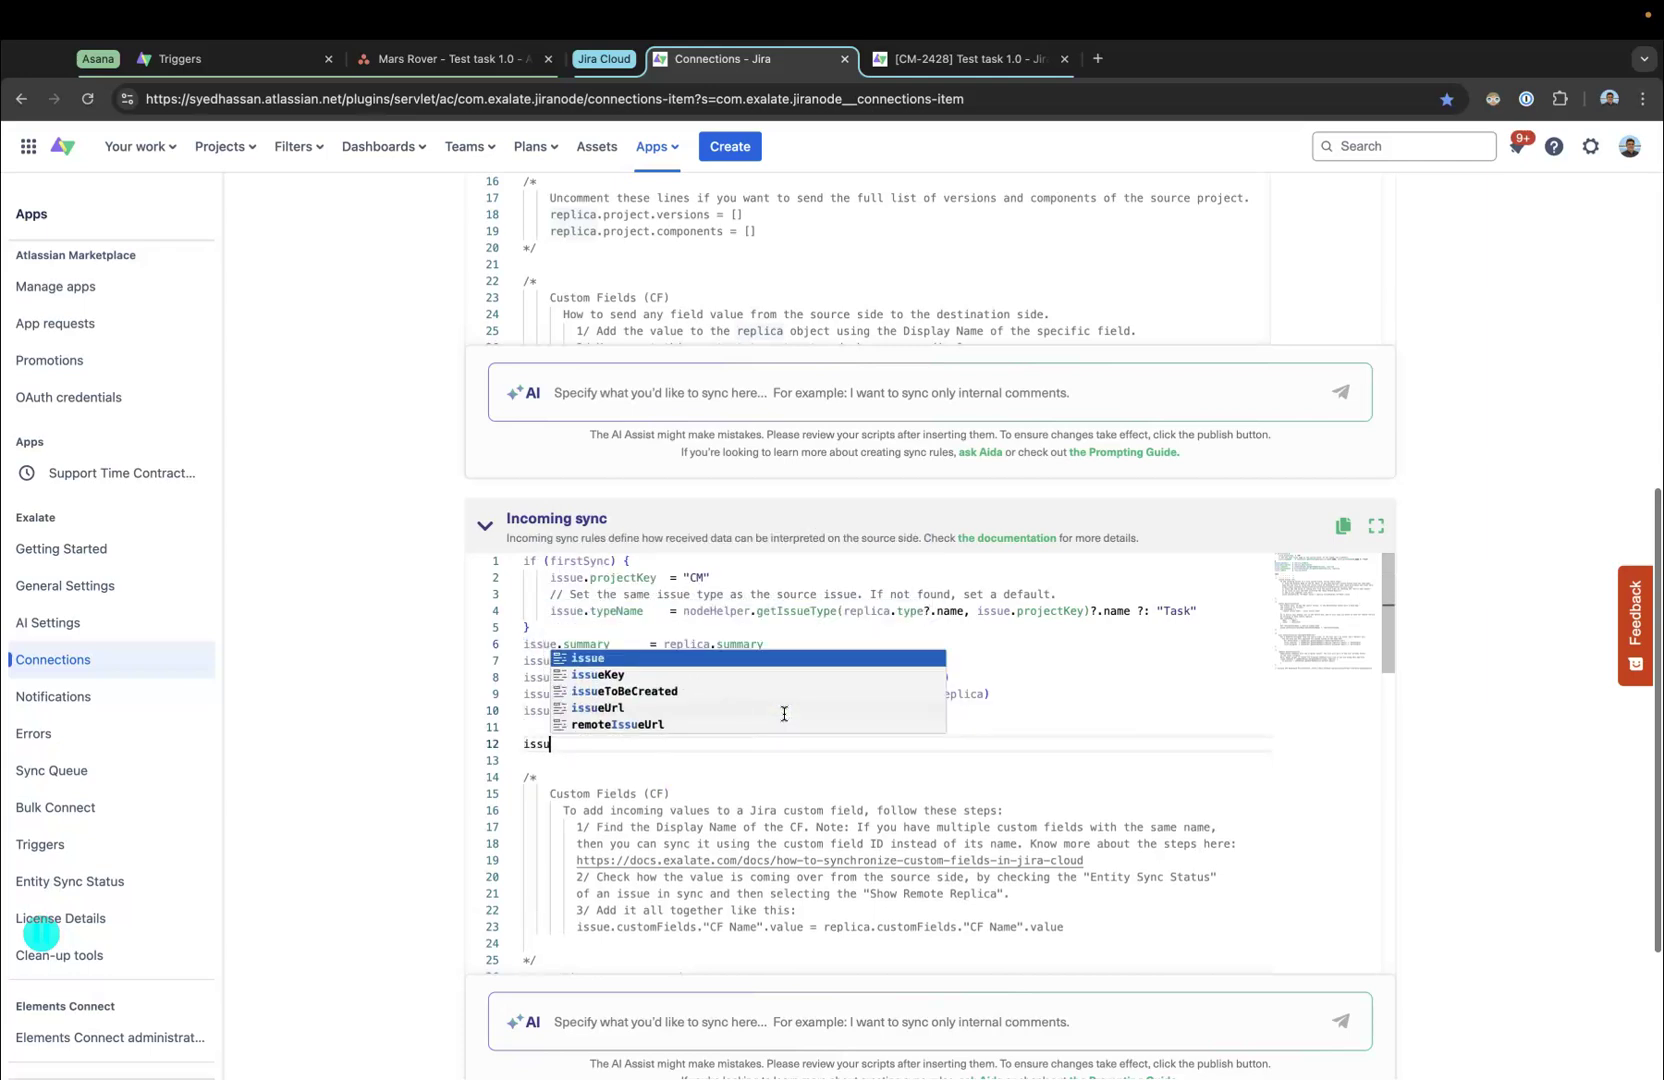
pyautogui.click(972, 58)
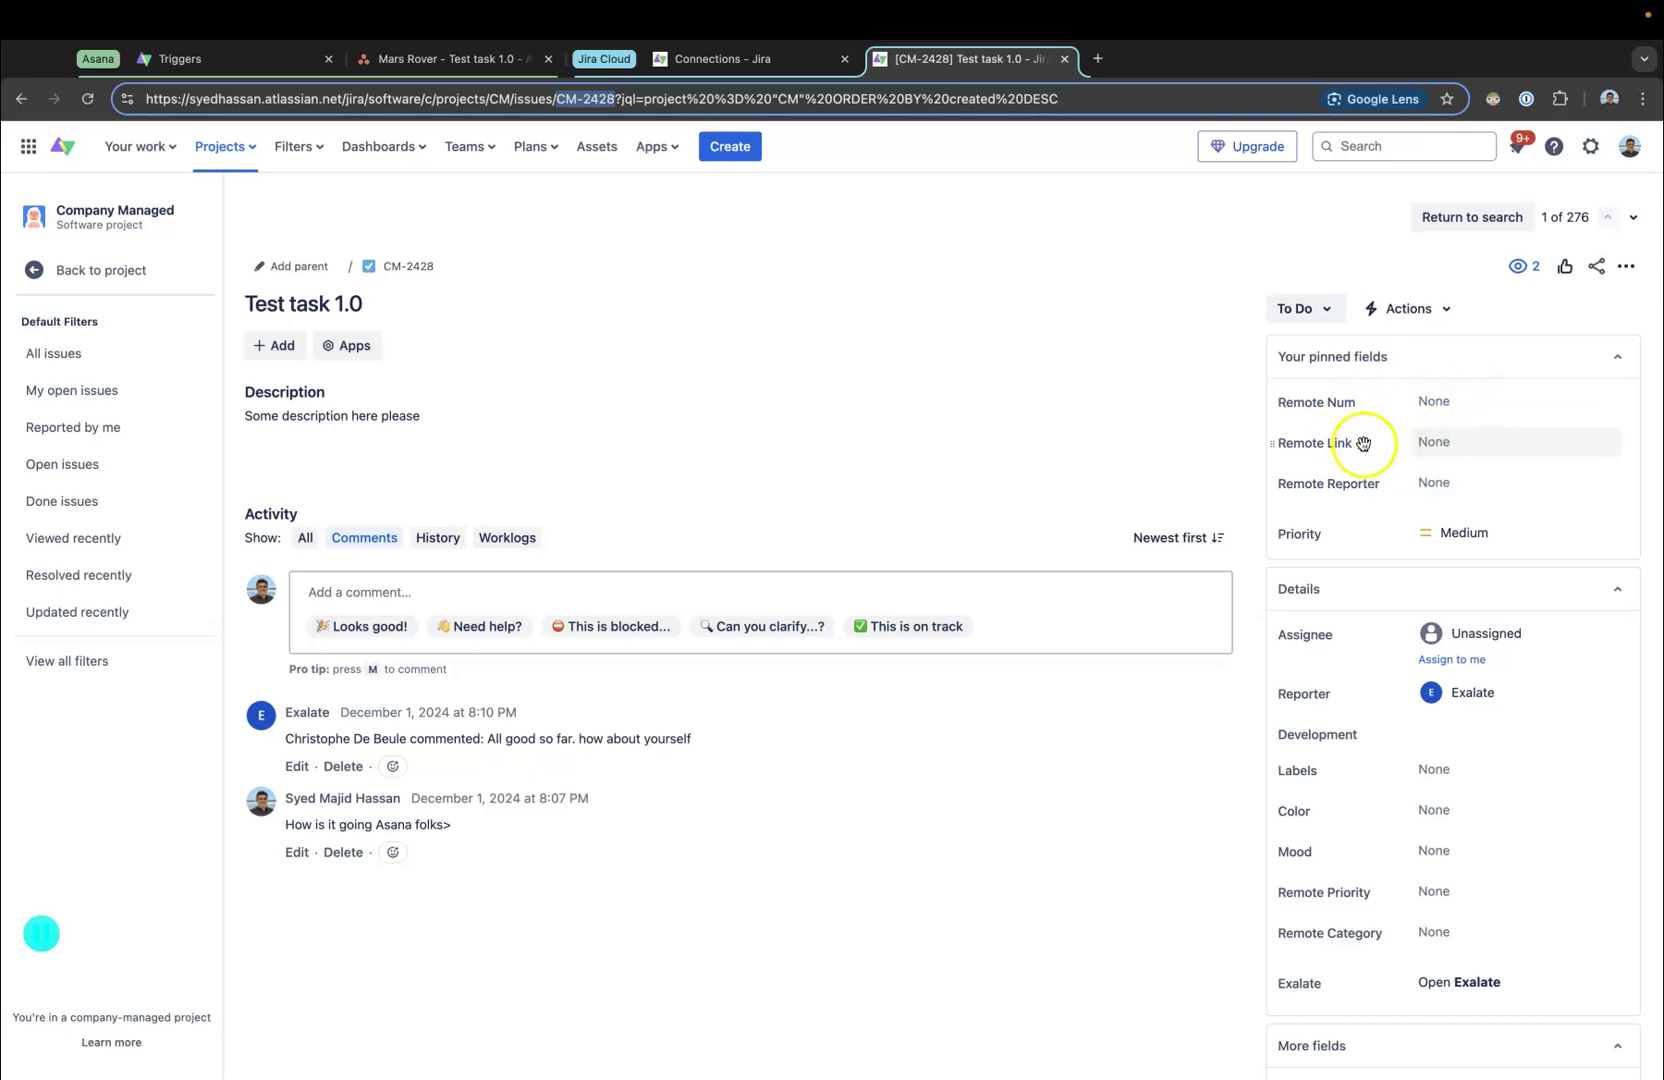
pyautogui.click(712, 60)
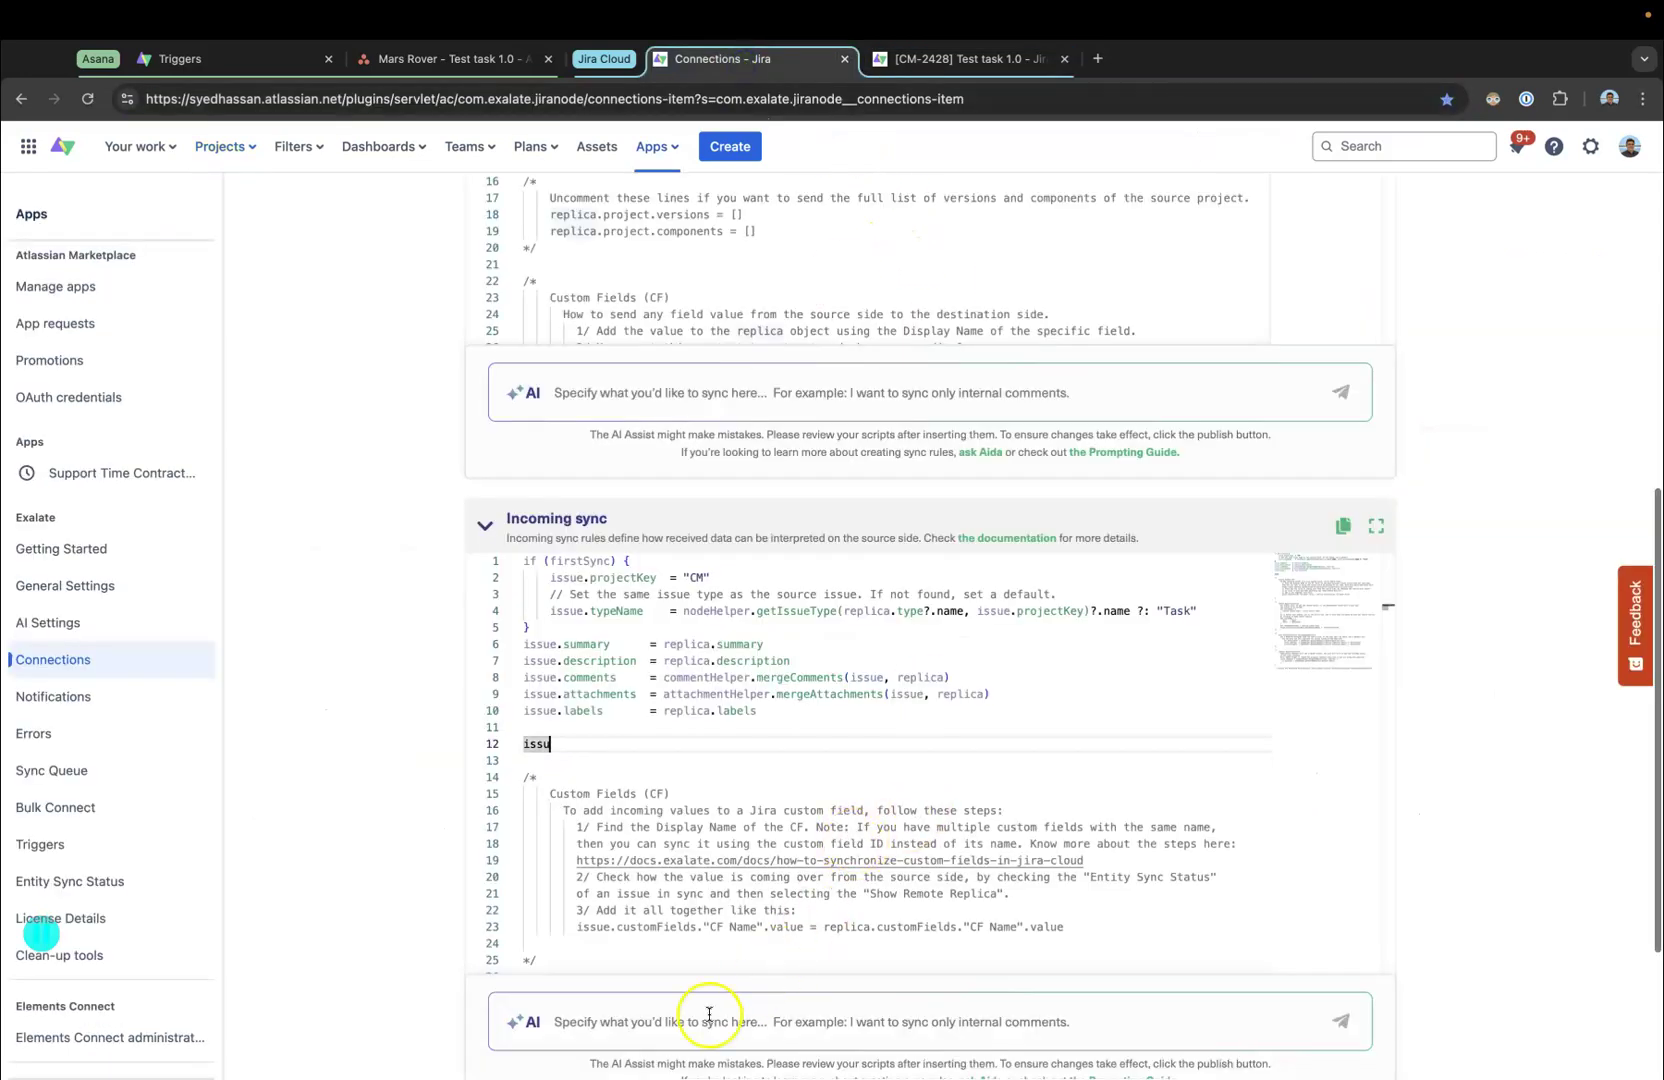
pyautogui.click(559, 744)
pyautogui.write('e')
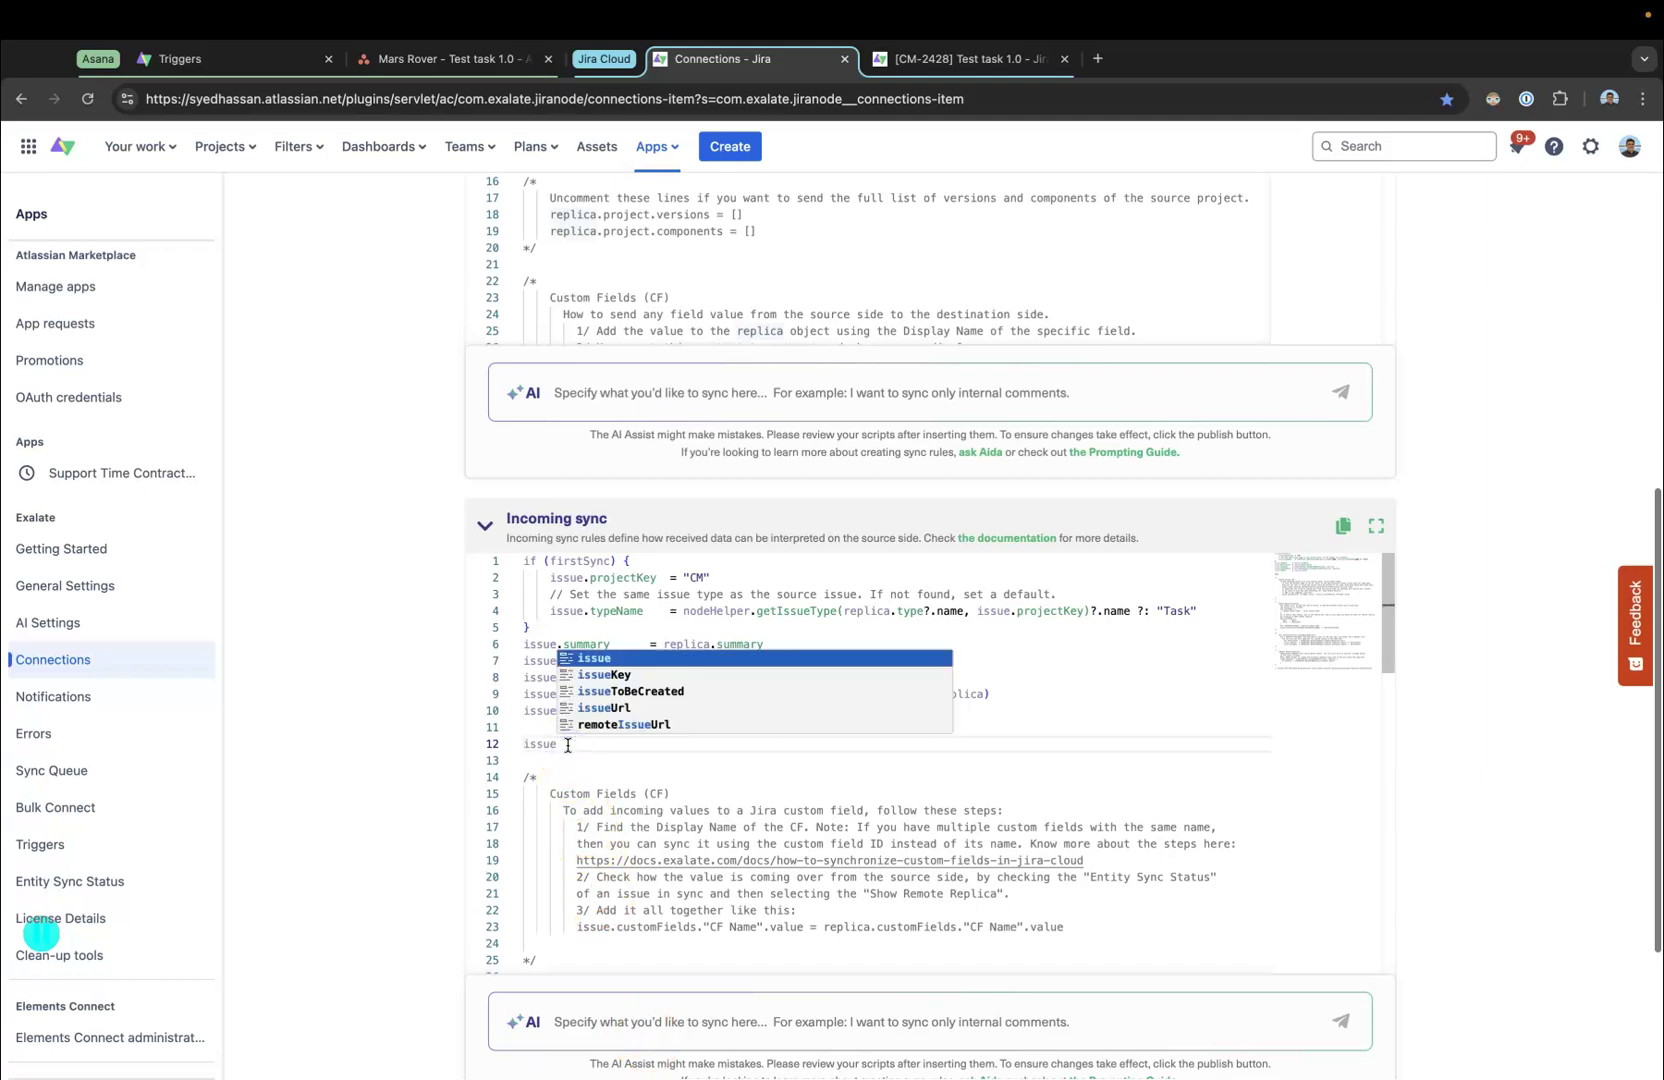
pyautogui.write('.cu')
pyautogui.press('Return')
pyautogui.write('.remo')
pyautogui.press('Down')
pyautogui.press('Down')
pyautogui.press('Return')
pyautogui.write('.value = replica.key')
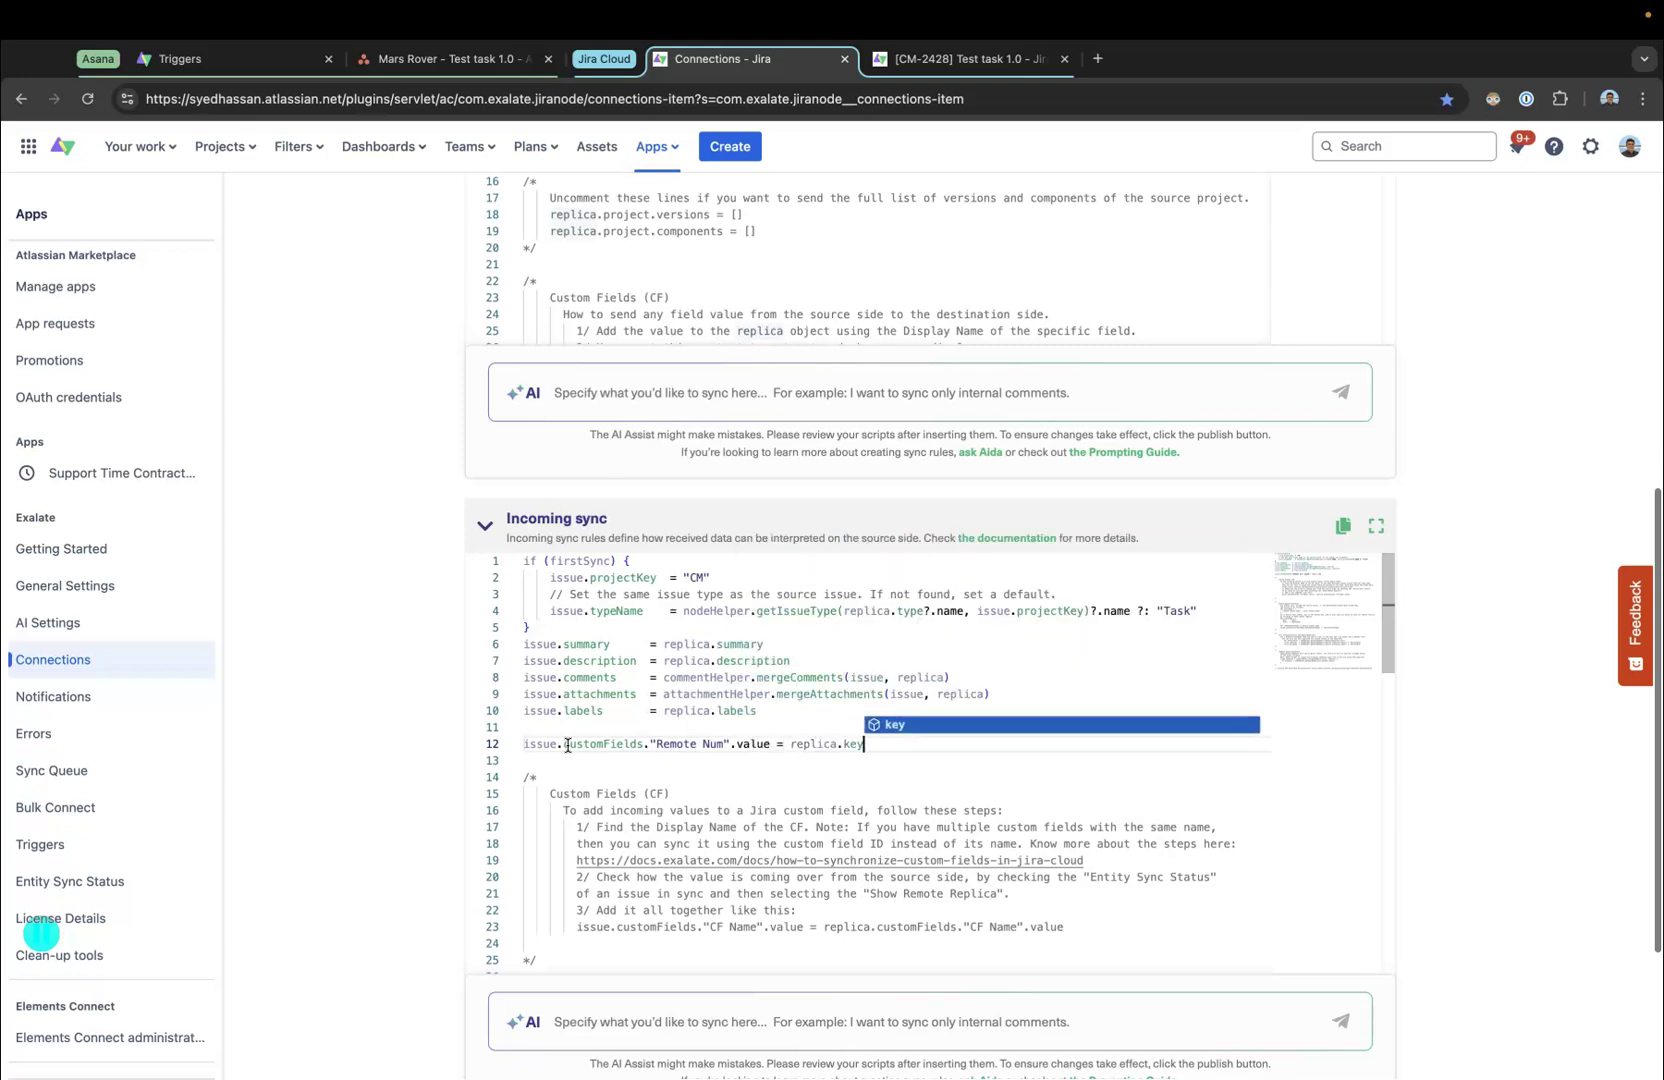
pyautogui.press('Return')
# - Below the Remote Num line, add the incoming sync rule issue.customFields."Remote Link".value = issueUrl
pyautogui.press('Return')
pyautogui.write('issue.')
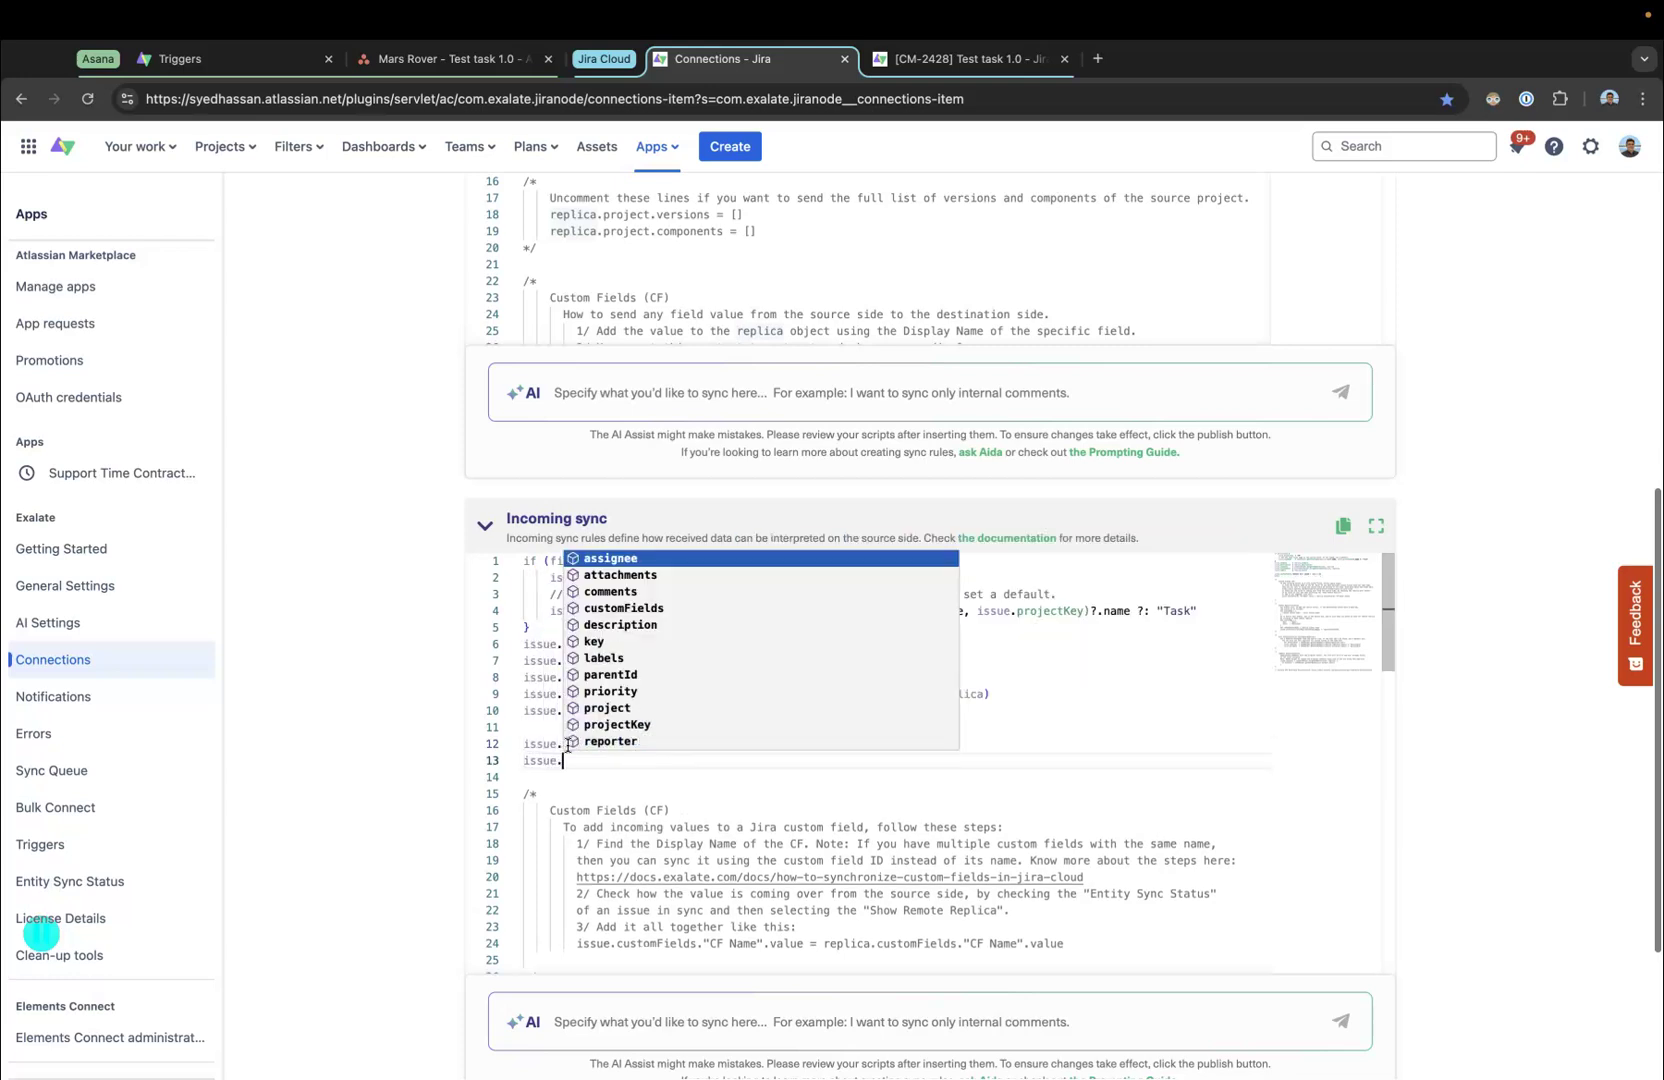
pyautogui.write('cu')
pyautogui.press('Return')
pyautogui.write('.remote')
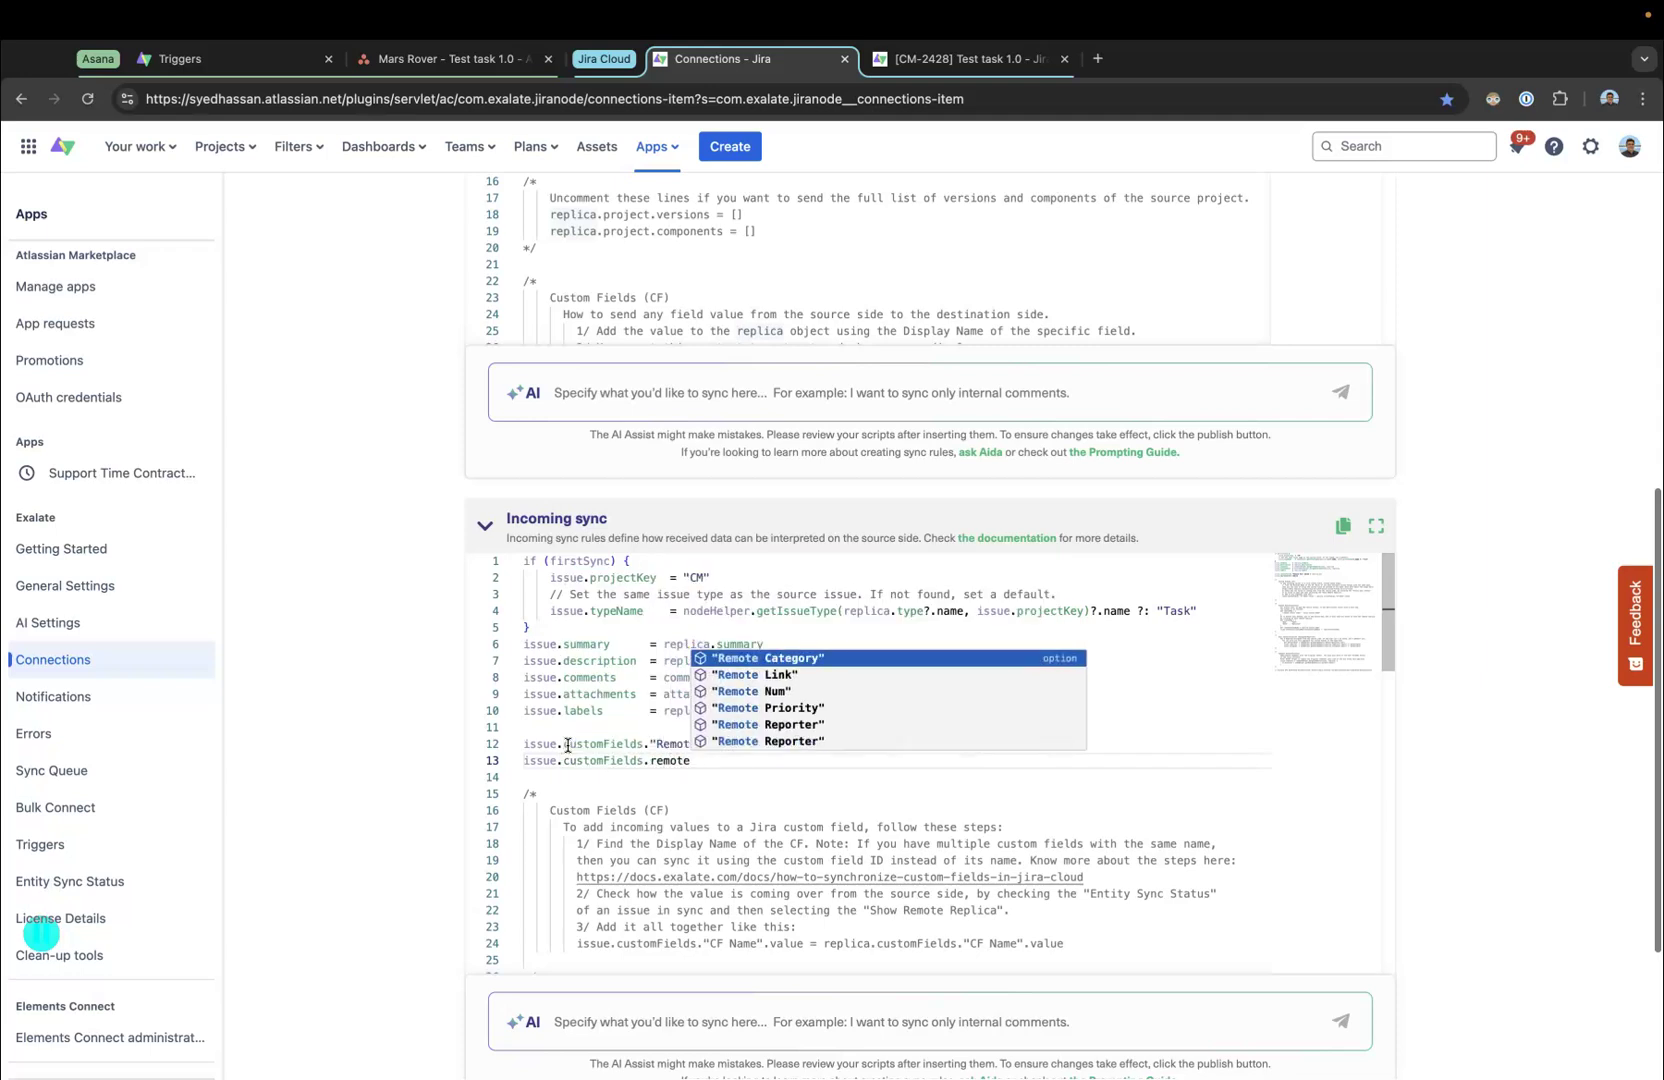
pyautogui.press('Down')
pyautogui.press('Return')
pyautogui.write('.value = issueUrl')
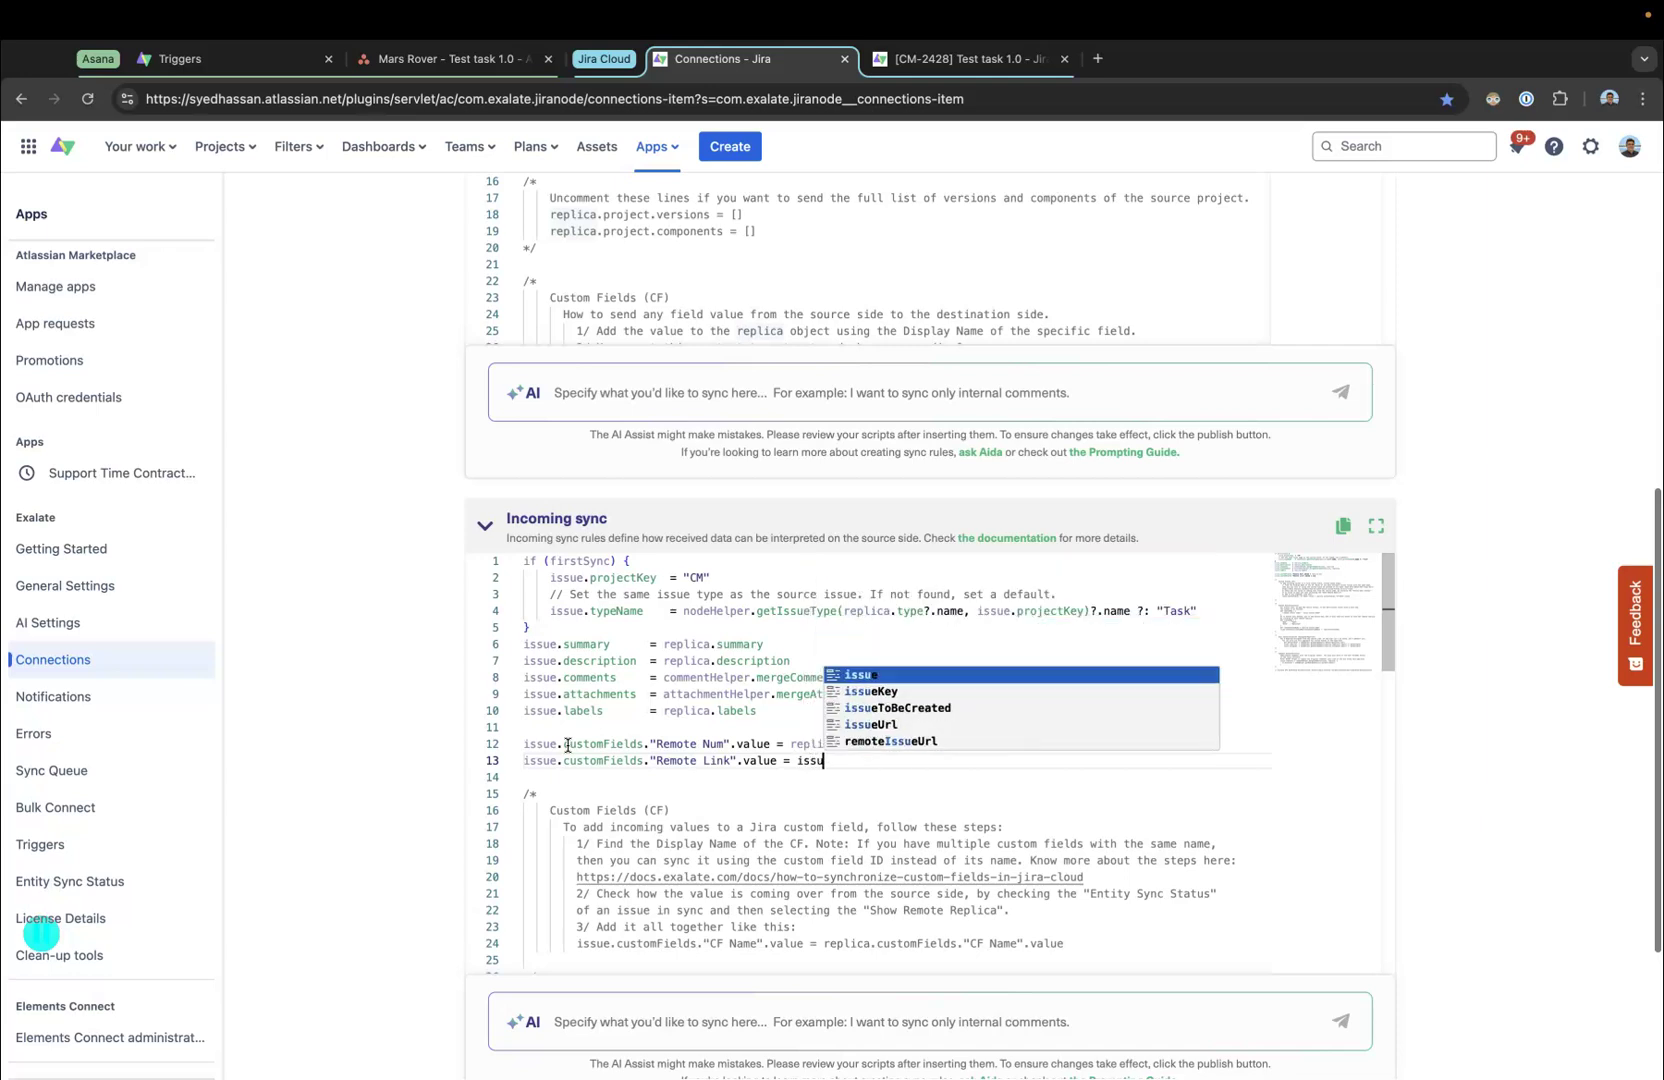
pyautogui.press('Escape')
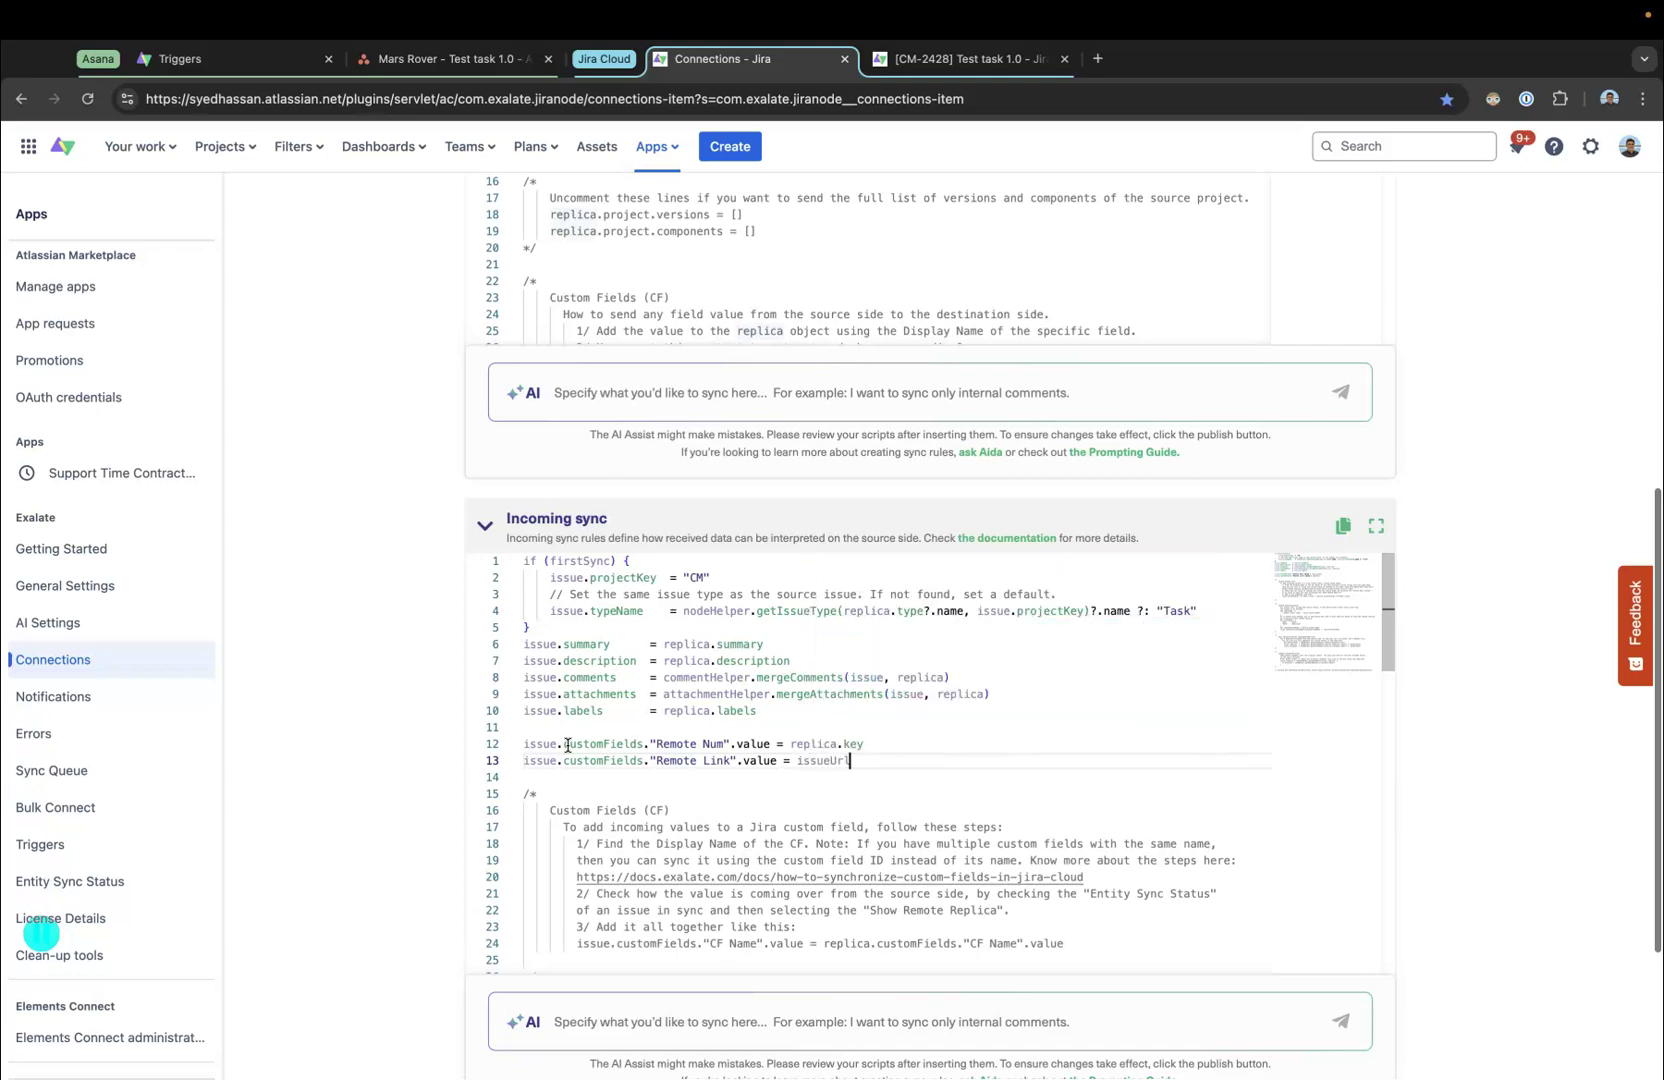
pyautogui.press('Return')
# - Compare the Remote Num rule with the pinned fields on issue CM-2428, and publish the Asana_to_JC connection's changes
pyautogui.moveTo(866, 765); pyautogui.dragTo(792, 749)
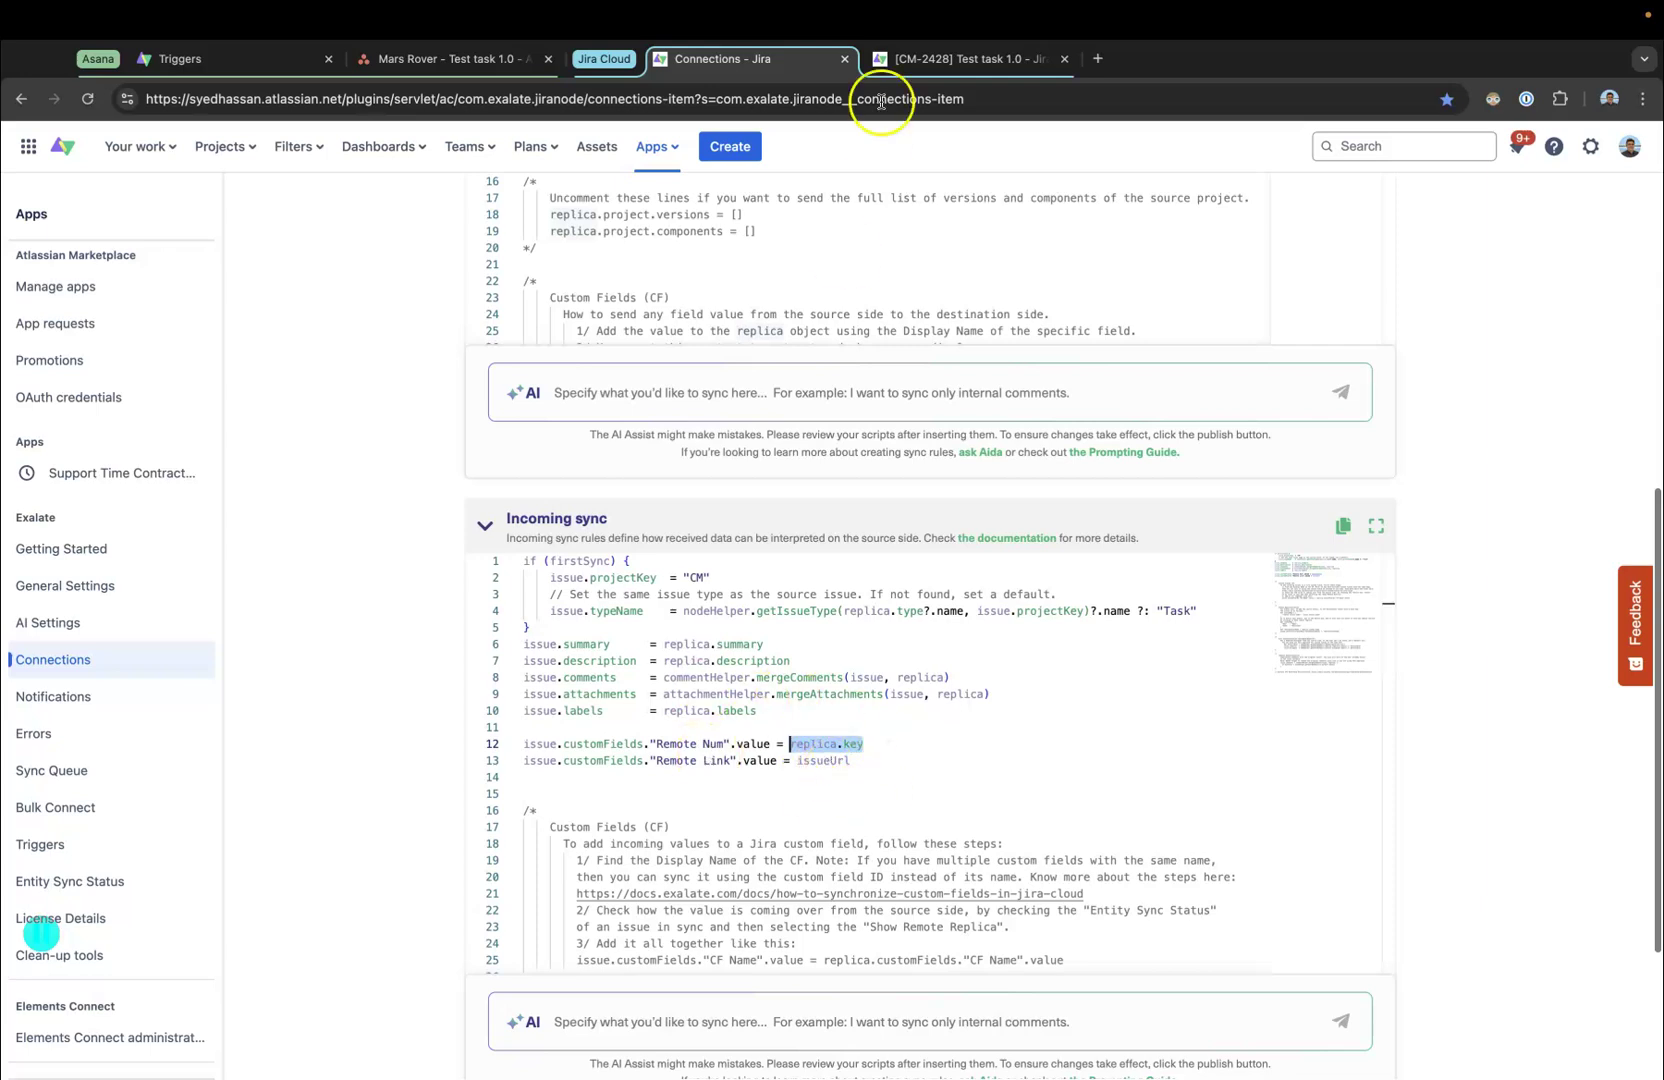
pyautogui.click(958, 56)
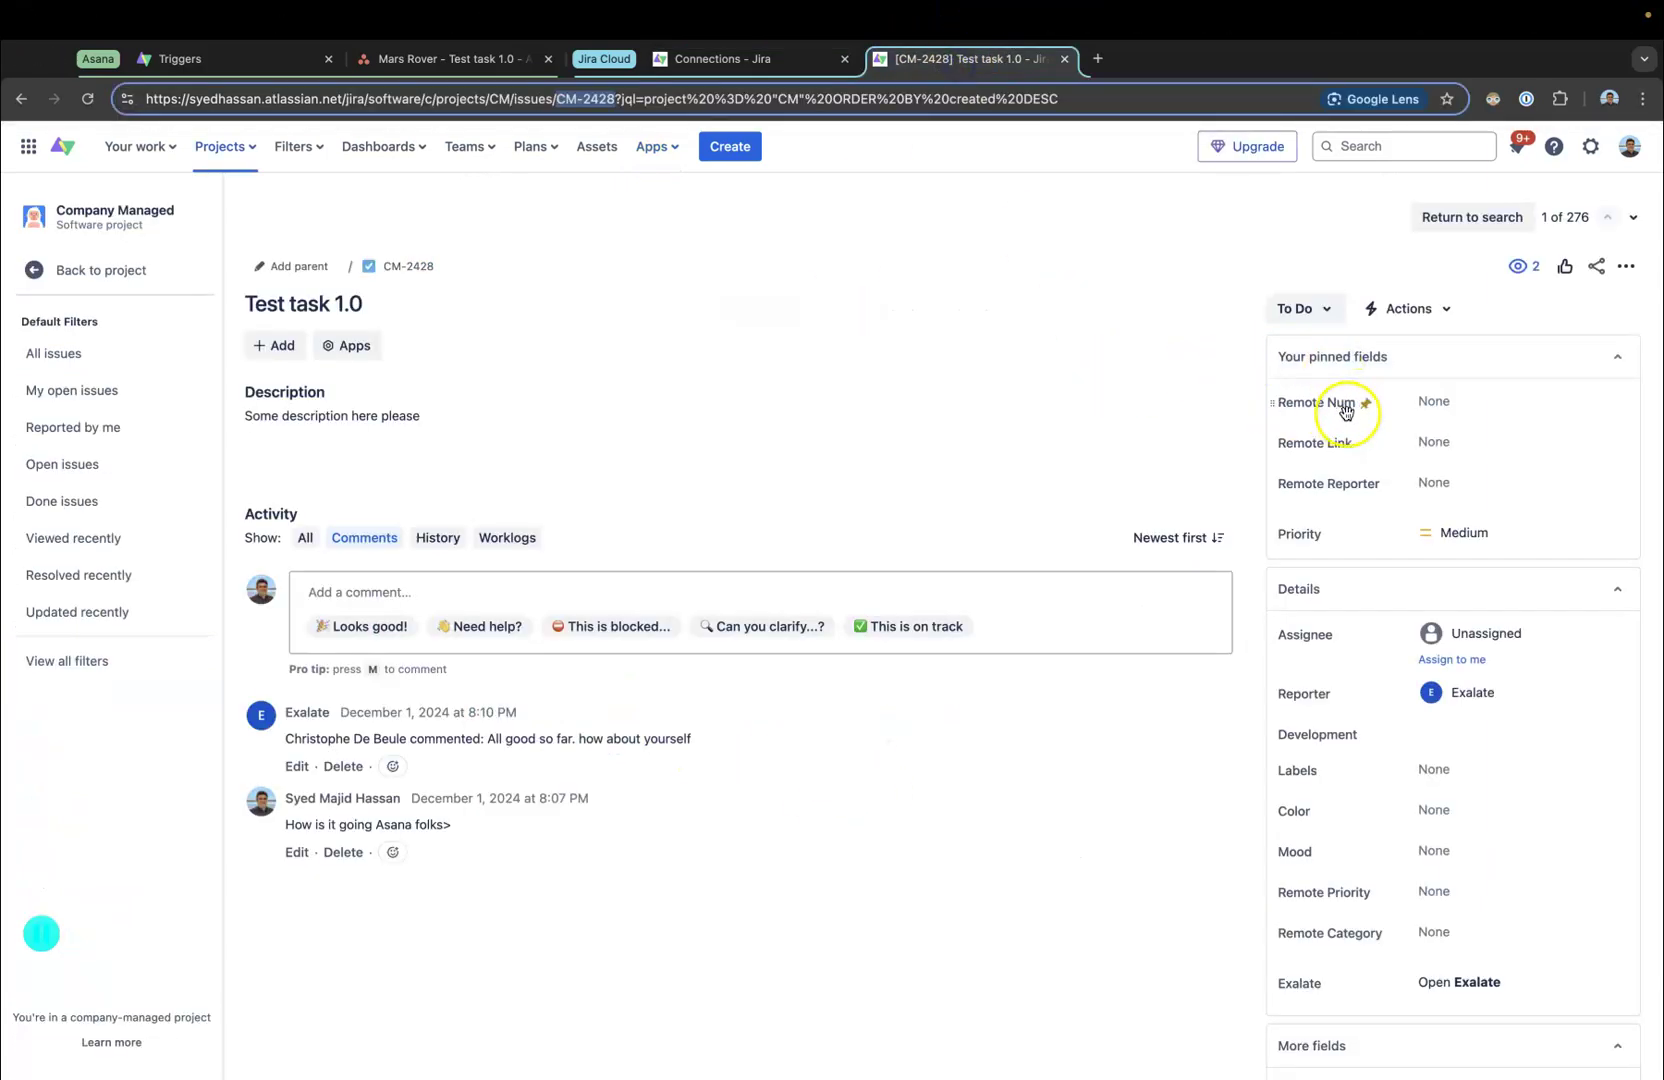
pyautogui.click(745, 58)
pyautogui.moveTo(723, 748); pyautogui.dragTo(650, 746)
pyautogui.scroll(10, 1500, 345)
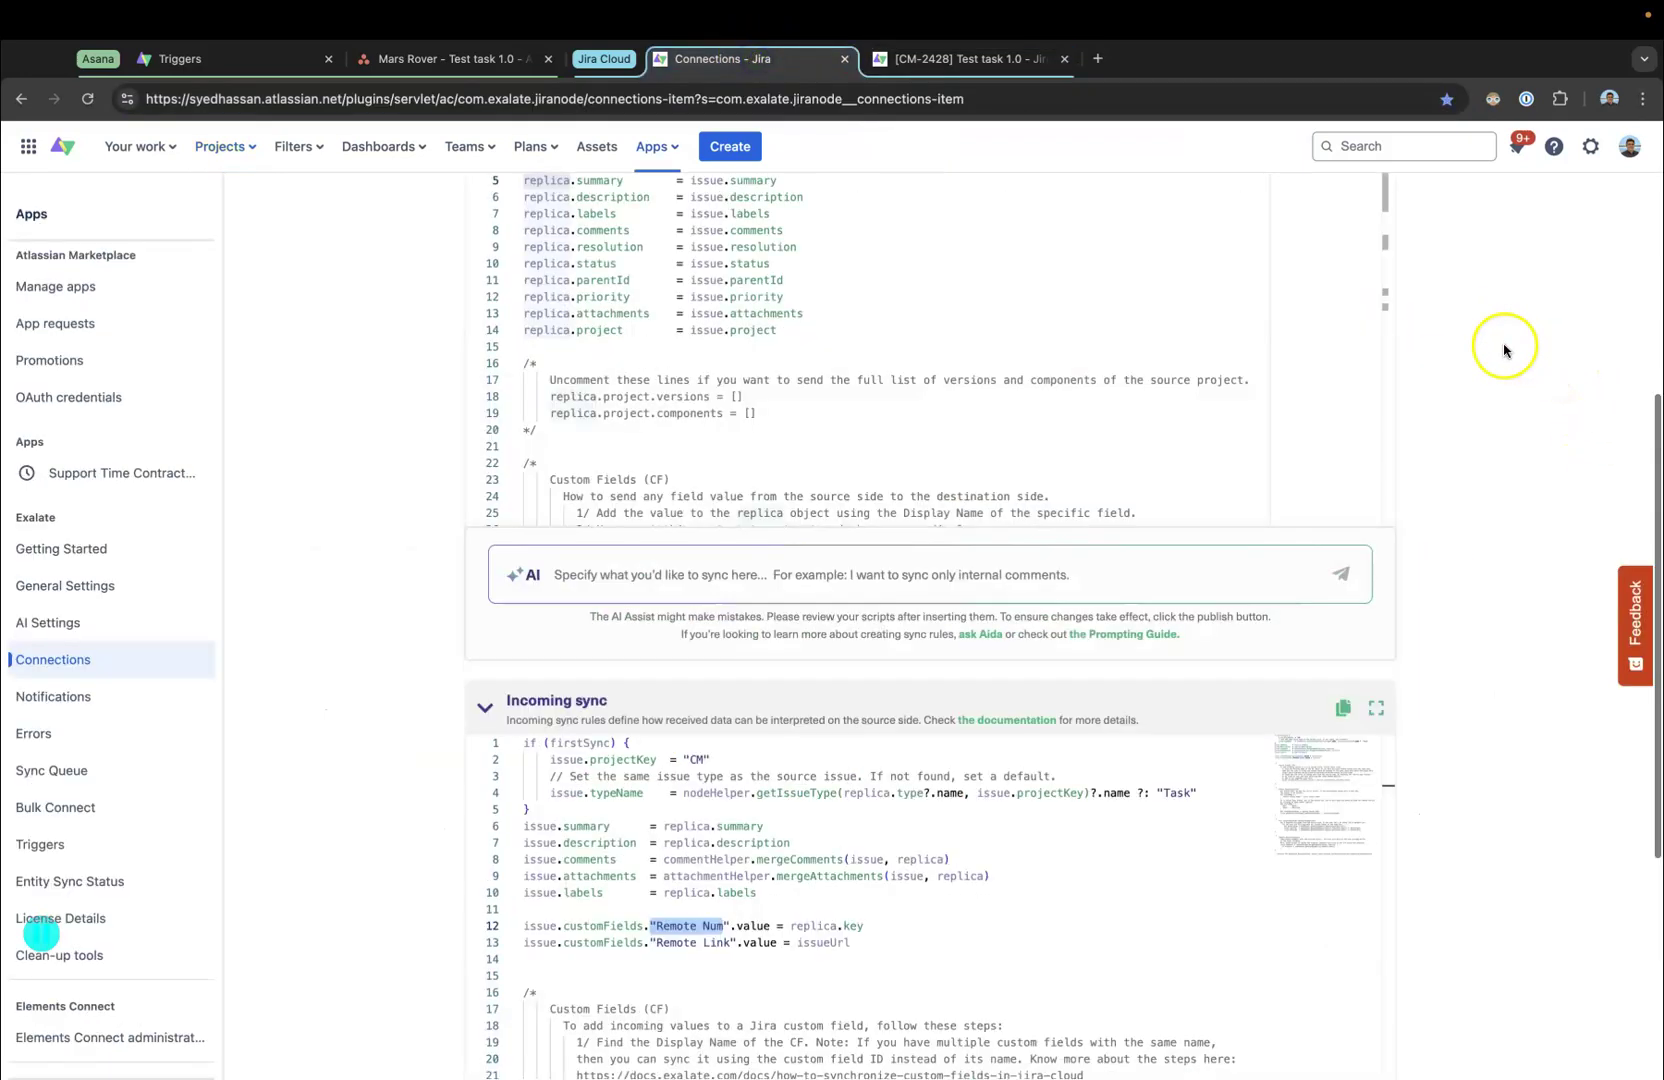
pyautogui.click(1416, 284)
# - Post the comment "asdf" on Test task 1.0 in Asana, and reload issue CM-2428 in Jira to check Remote Num and Remote Link
pyautogui.click(493, 61)
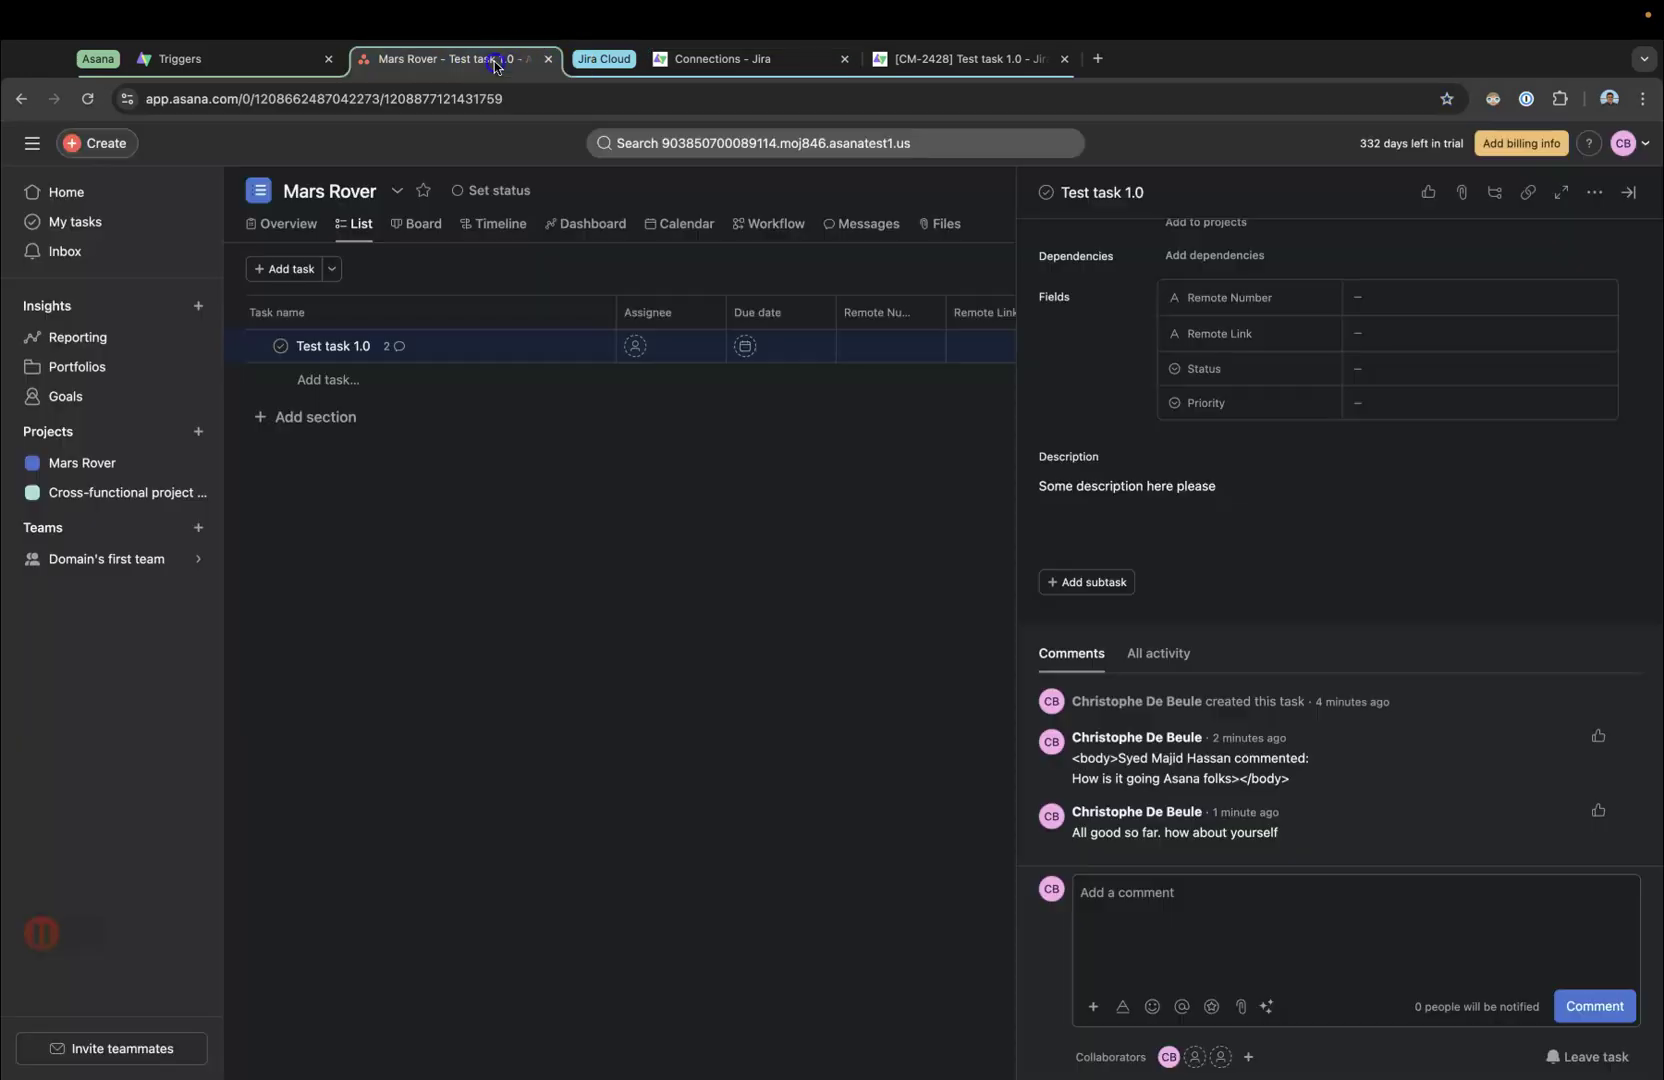
pyautogui.click(1206, 934)
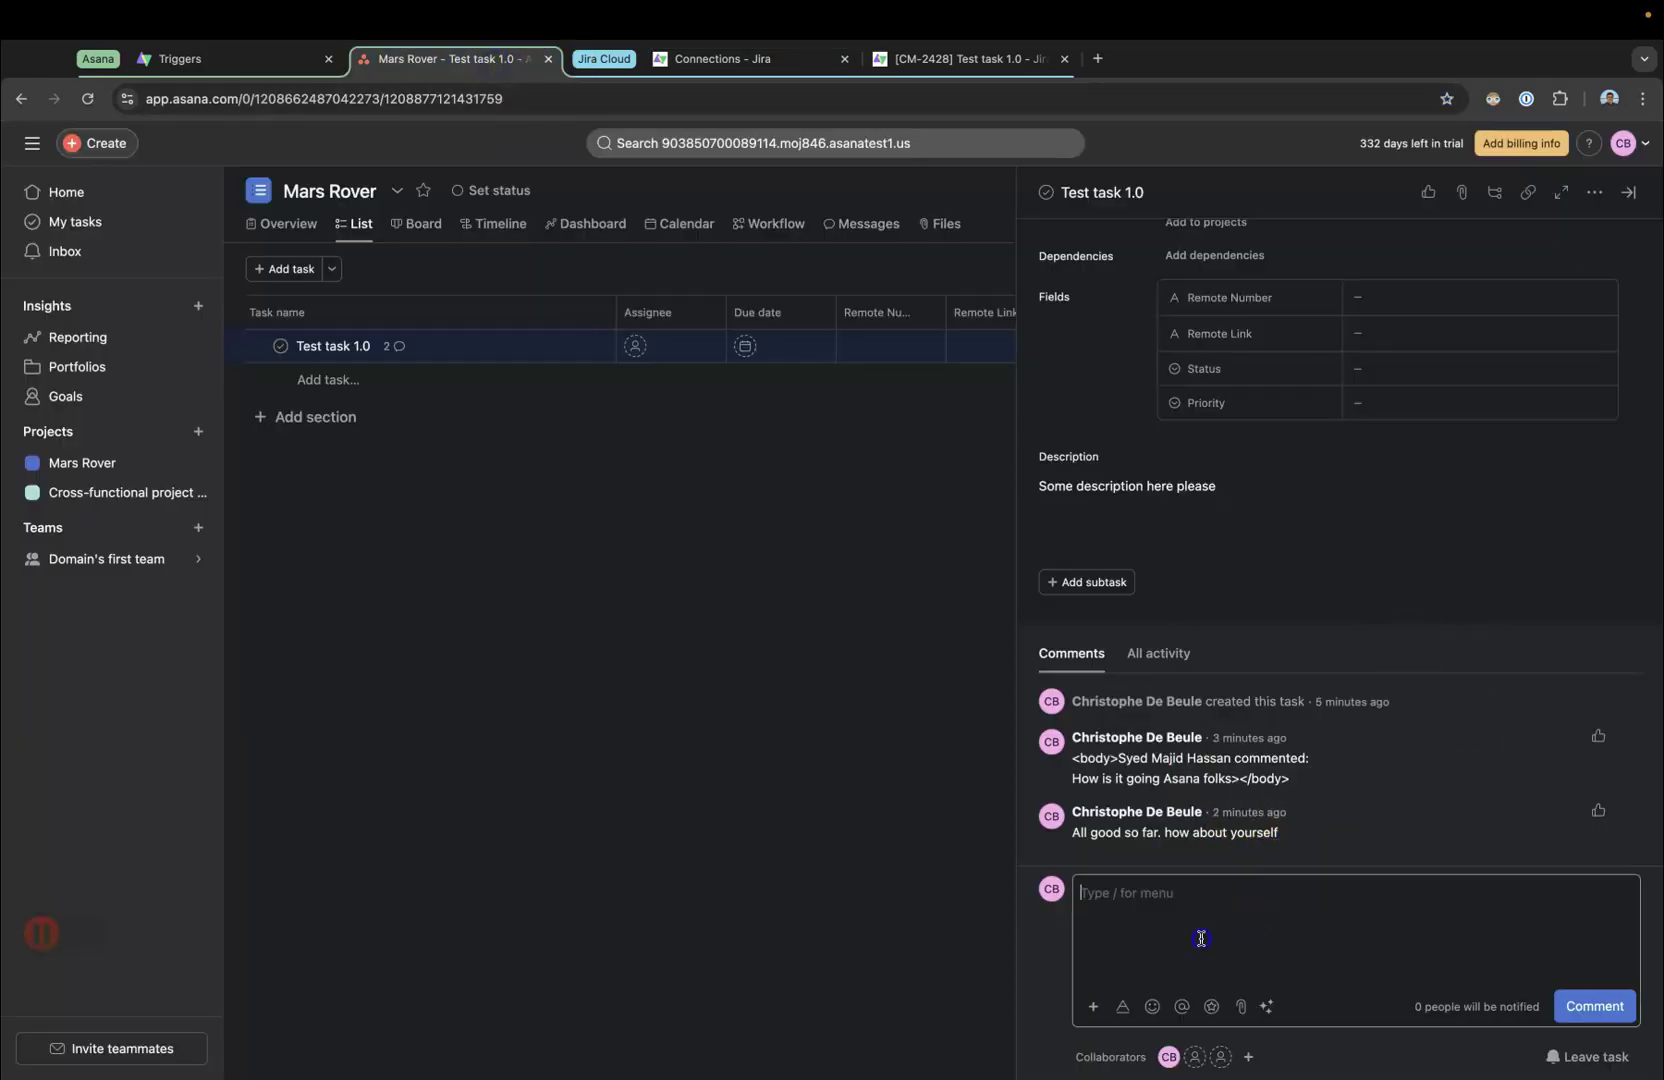
pyautogui.write('asdf')
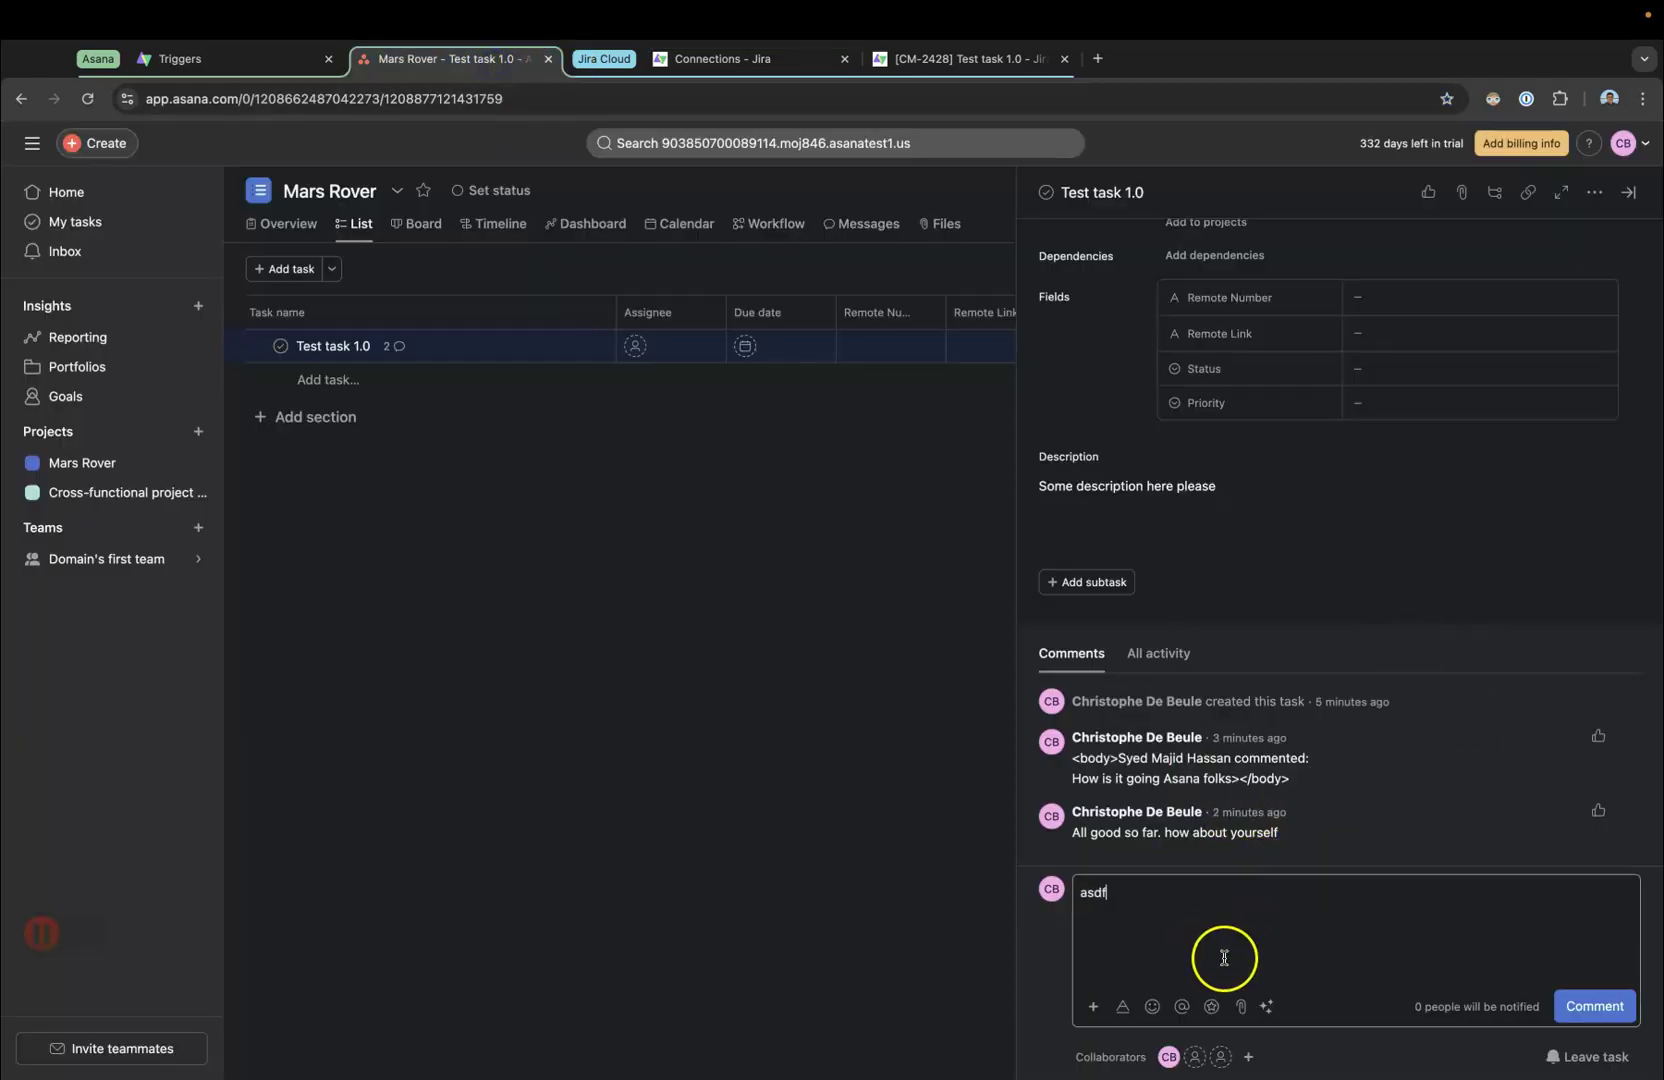
pyautogui.click(1582, 1005)
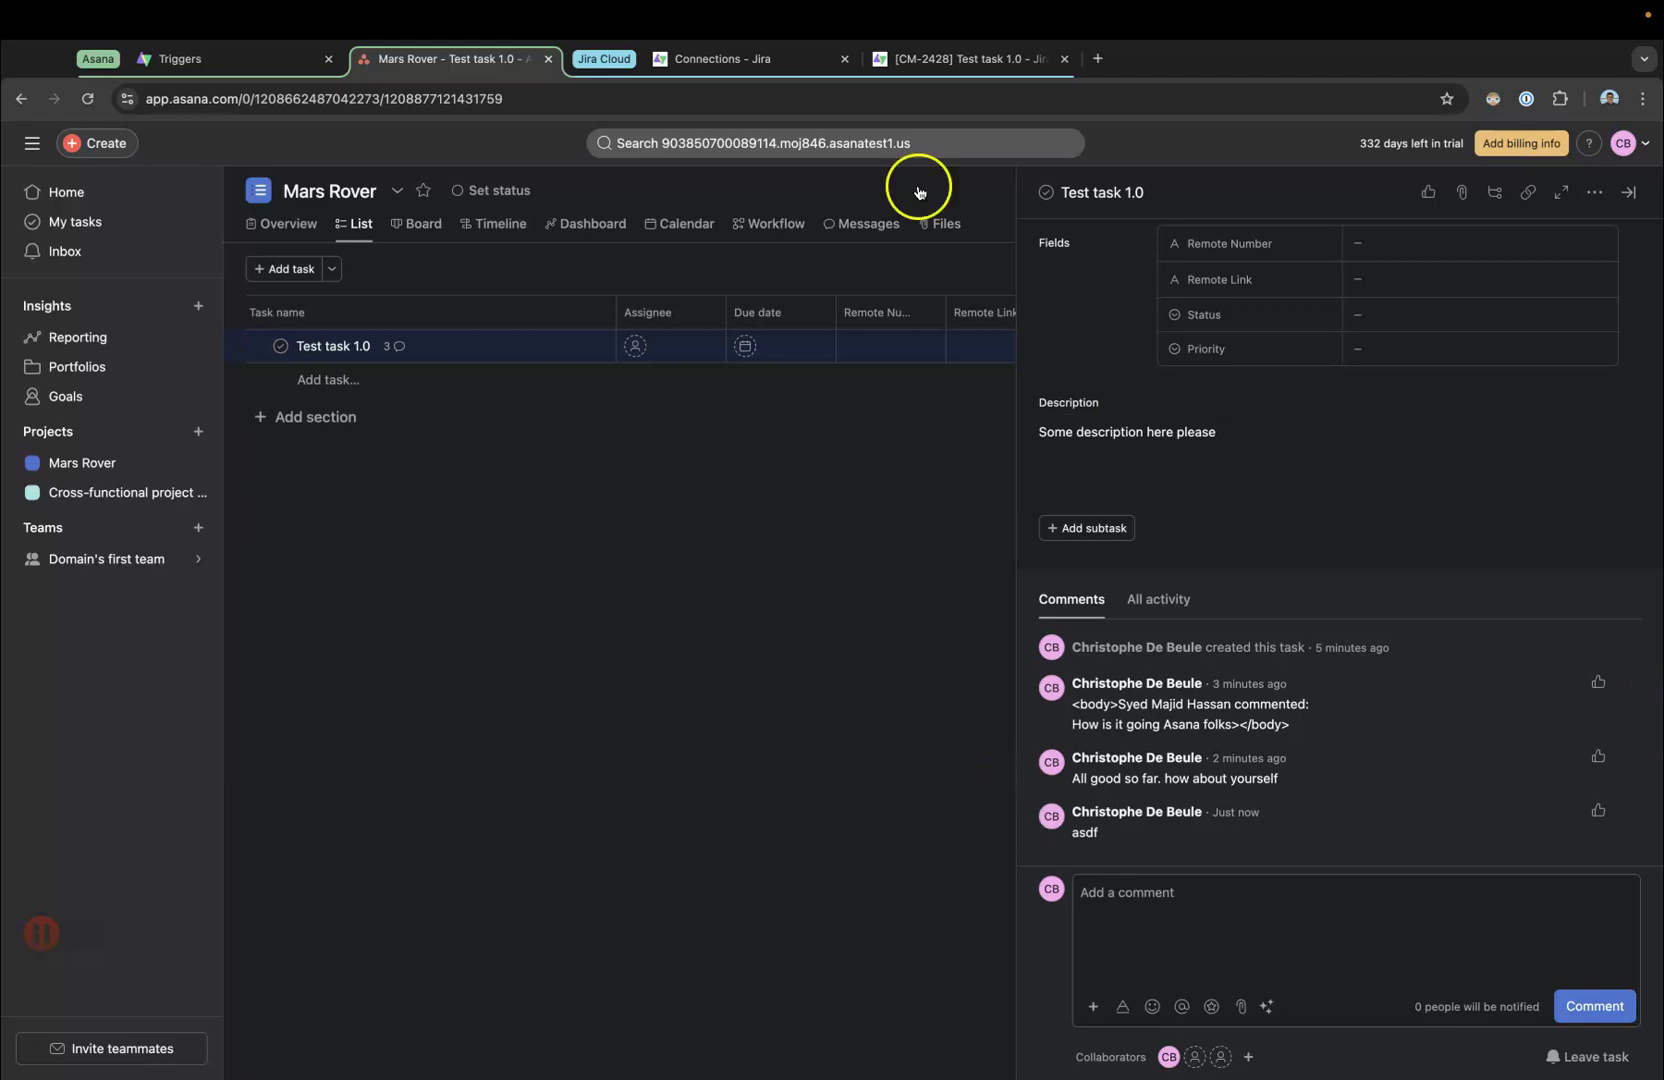
pyautogui.click(931, 62)
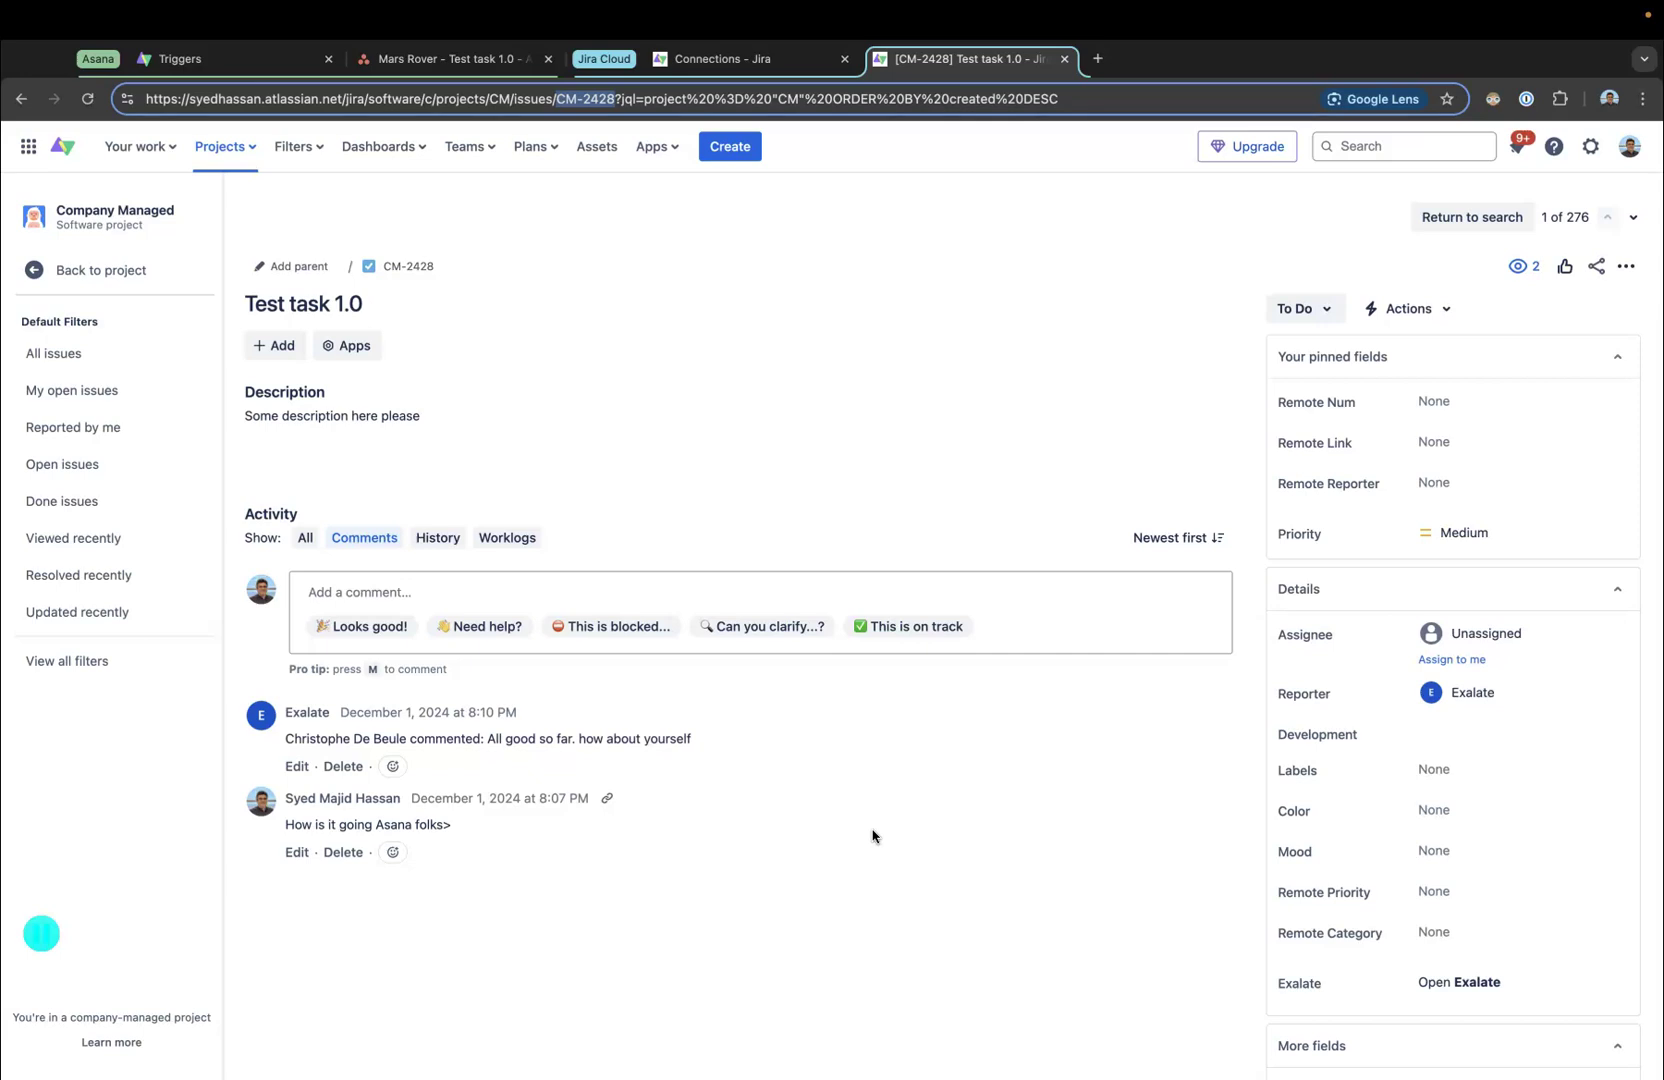
pyautogui.click(87, 98)
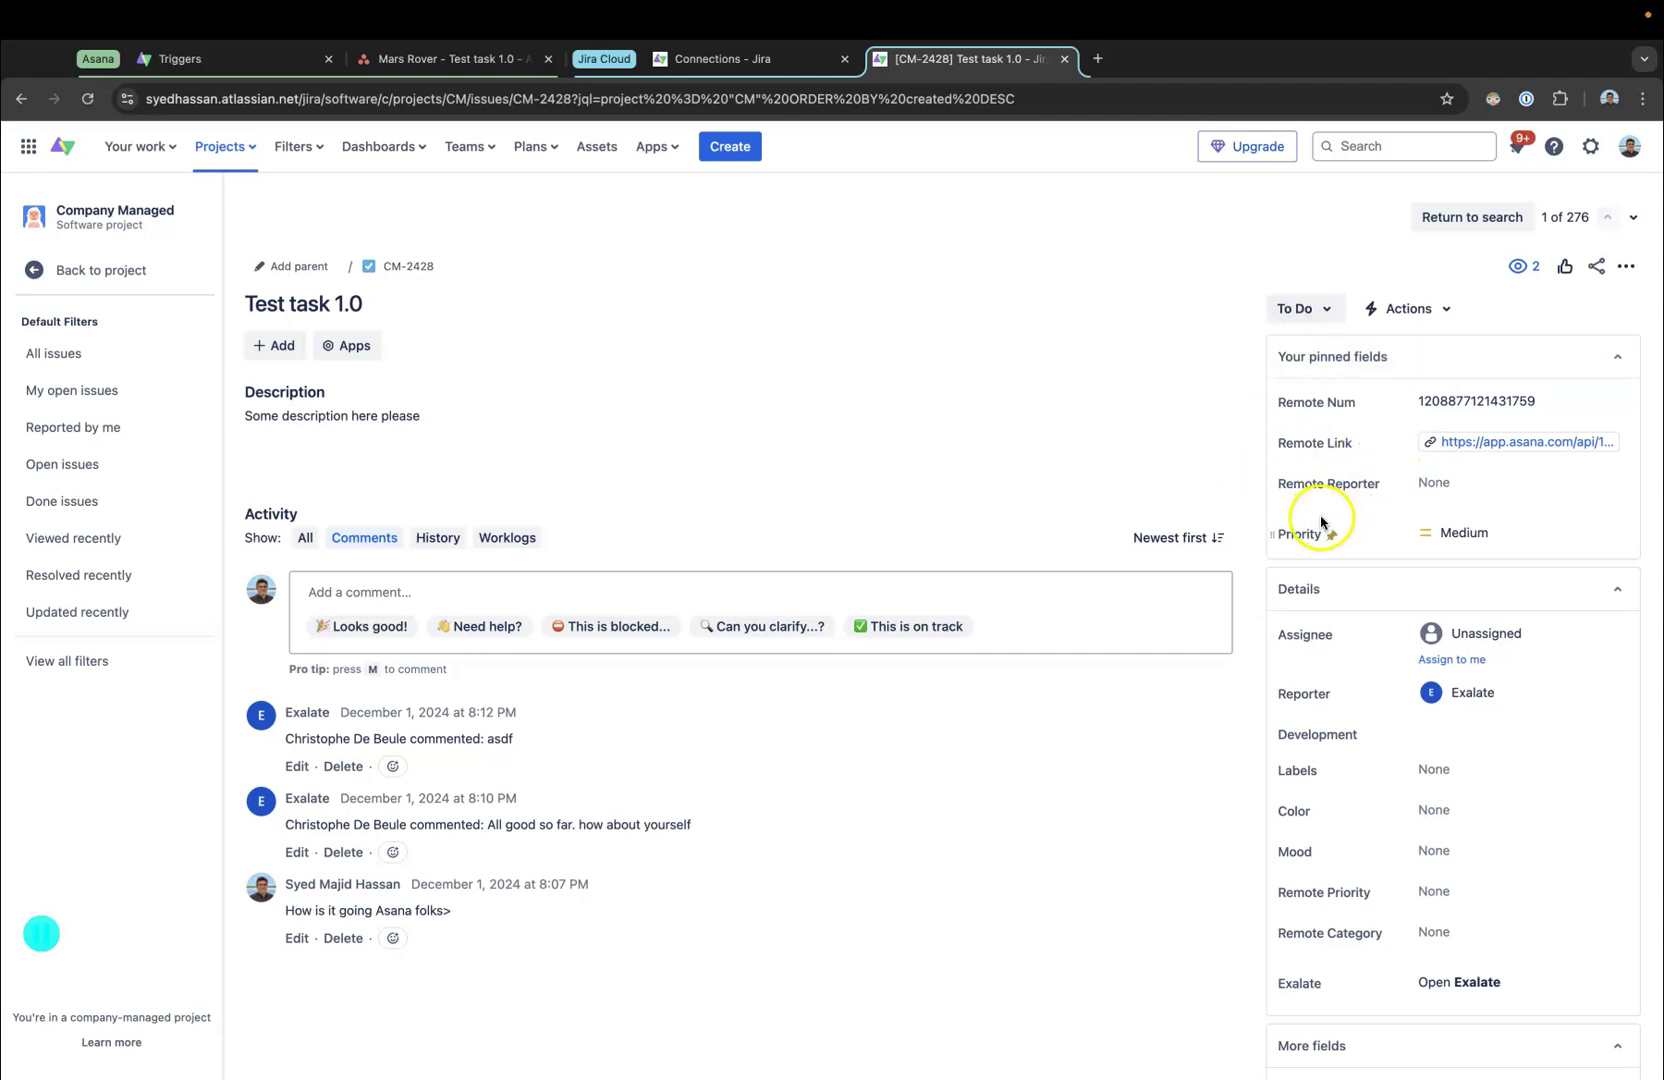
# - Copy the ID of Test task 1.0 from its Asana web address and look up its entity sync status in Asana's Exalate console
pyautogui.click(444, 62)
pyautogui.doubleClick(470, 99)
pyautogui.rightClick(483, 102)
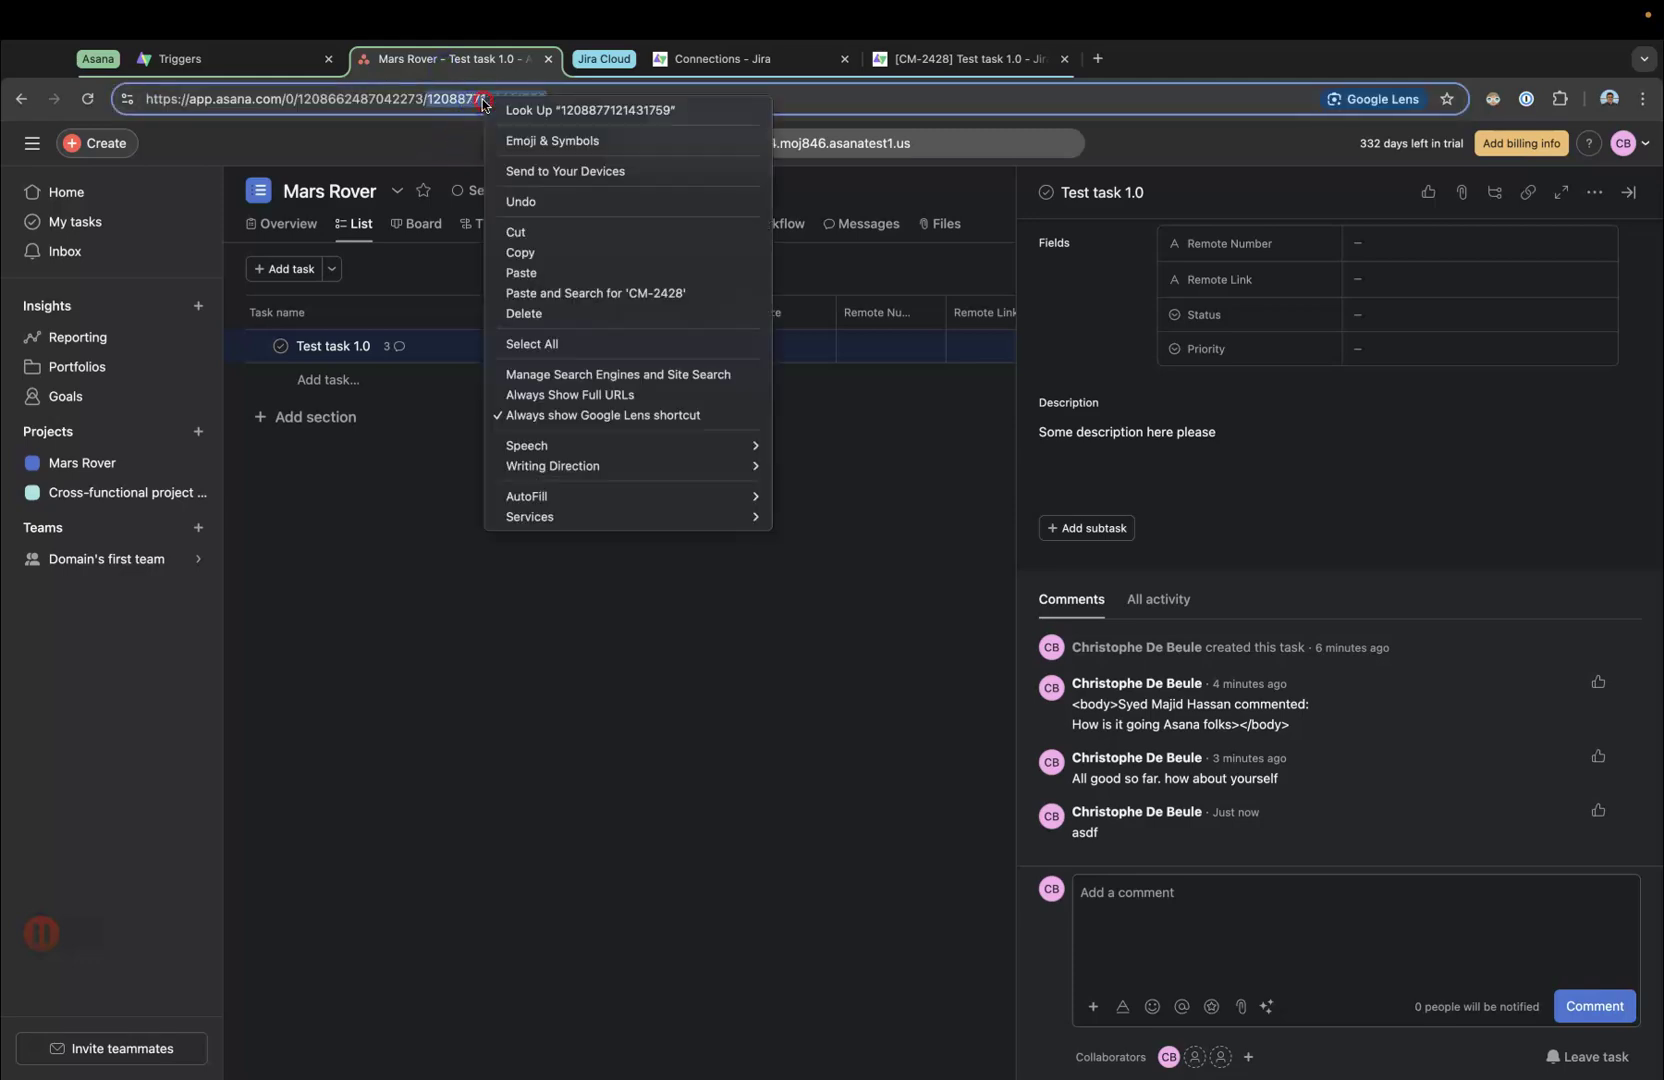
pyautogui.click(544, 252)
pyautogui.click(275, 59)
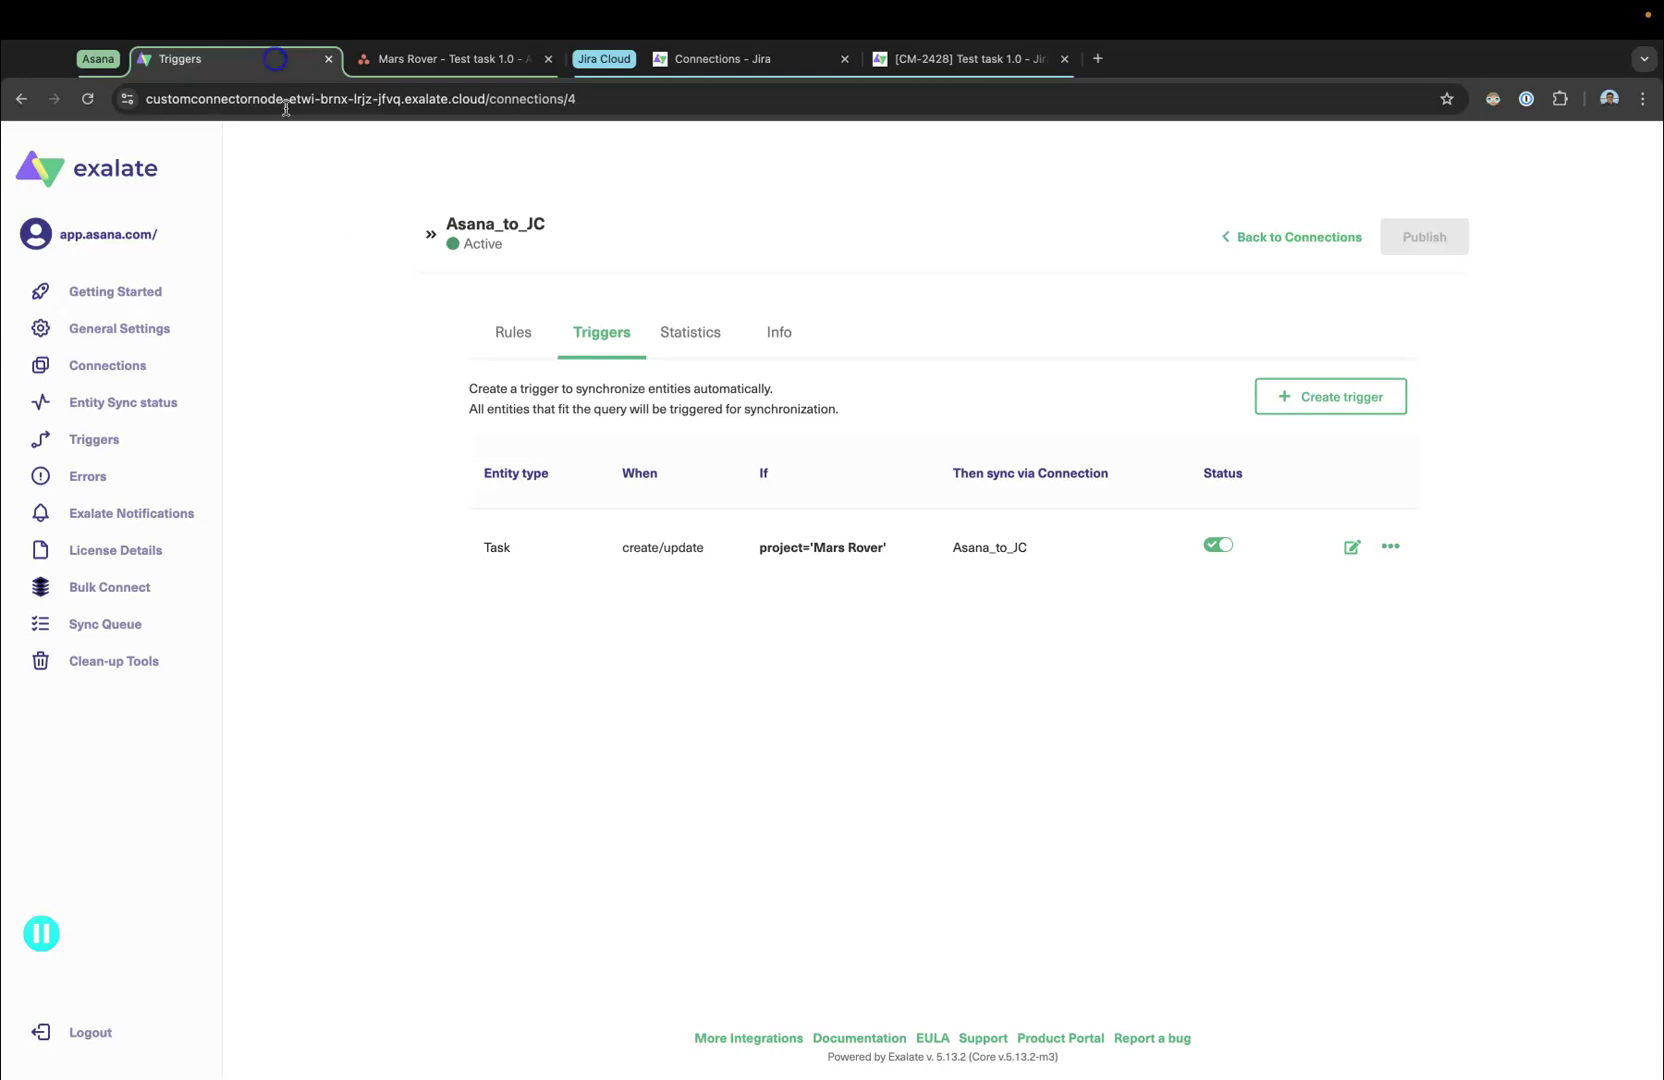
pyautogui.click(126, 404)
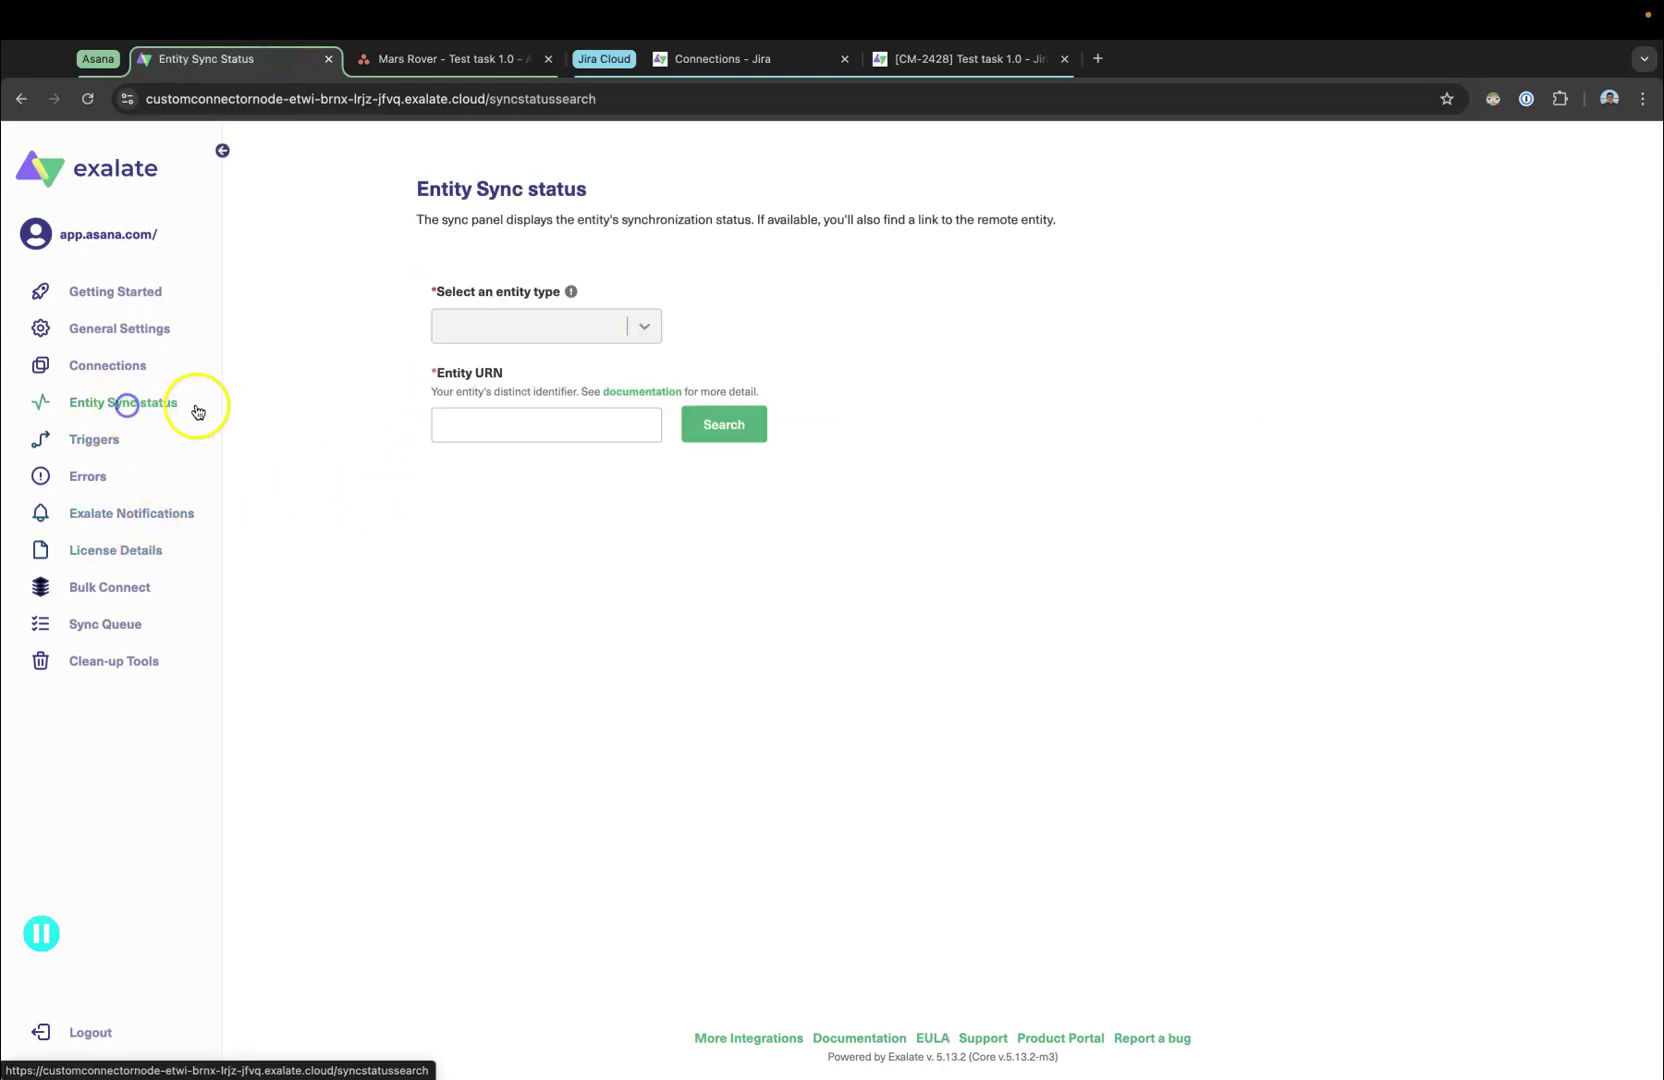
pyautogui.press('super+v')
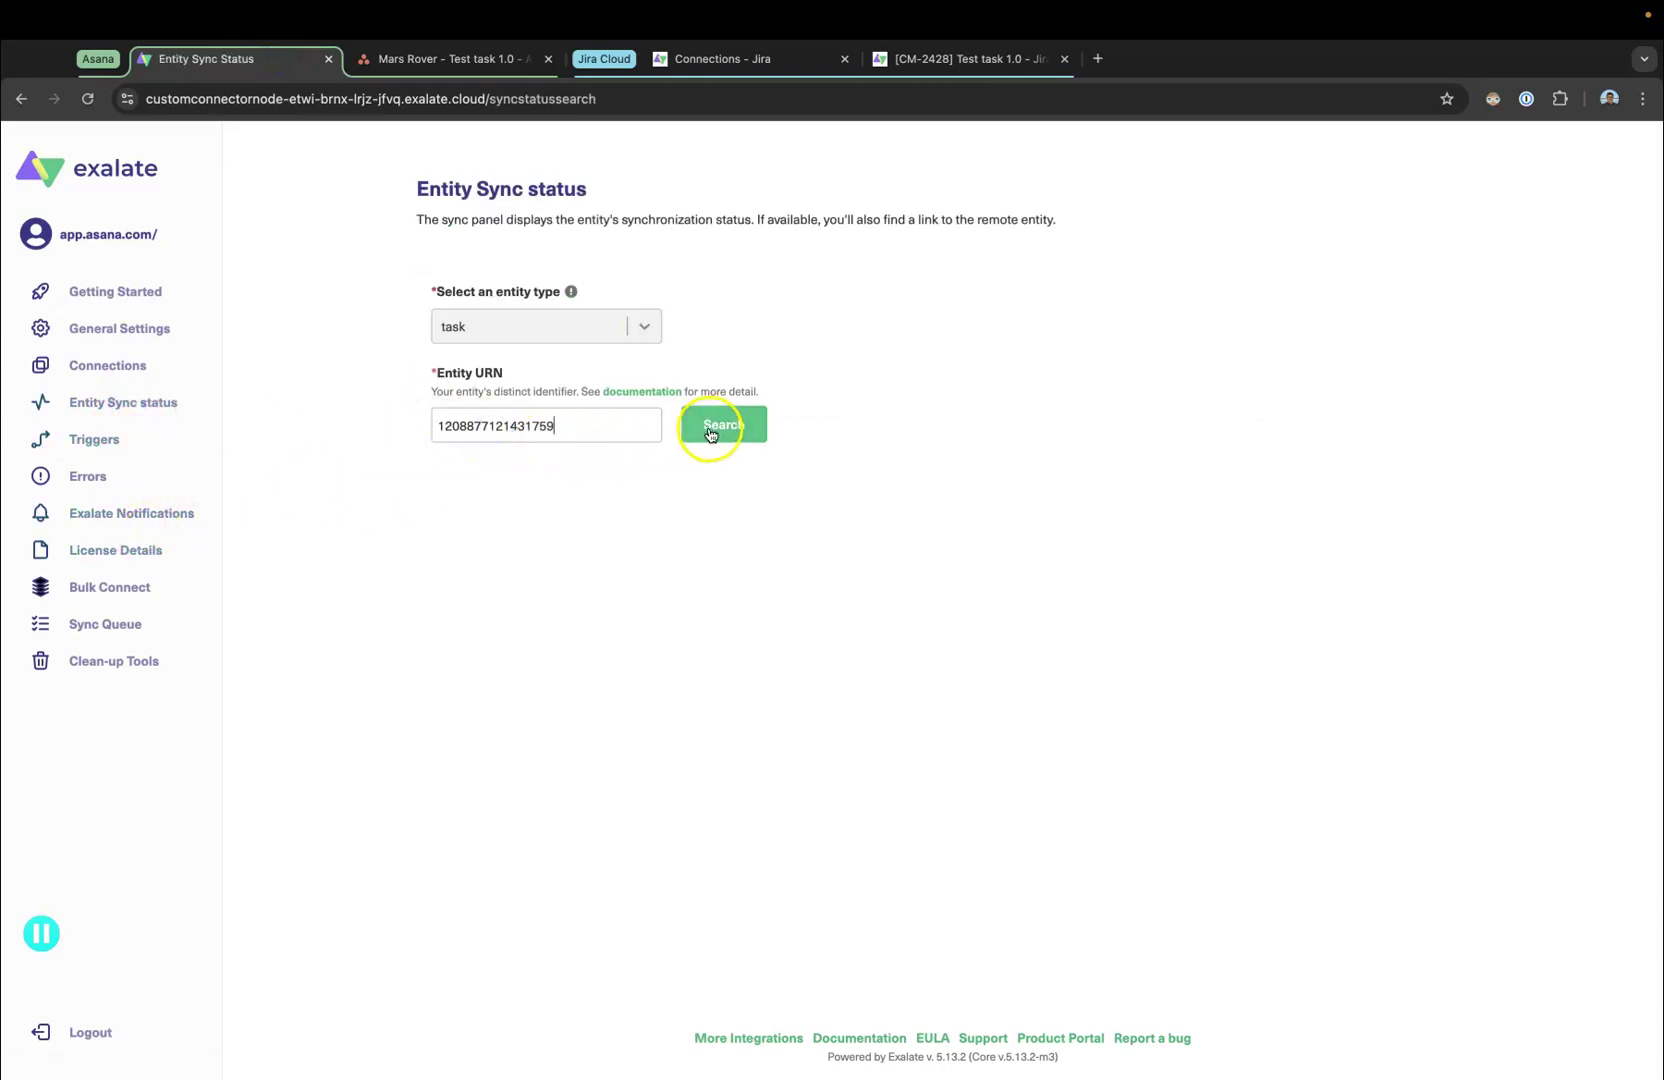
pyautogui.click(728, 425)
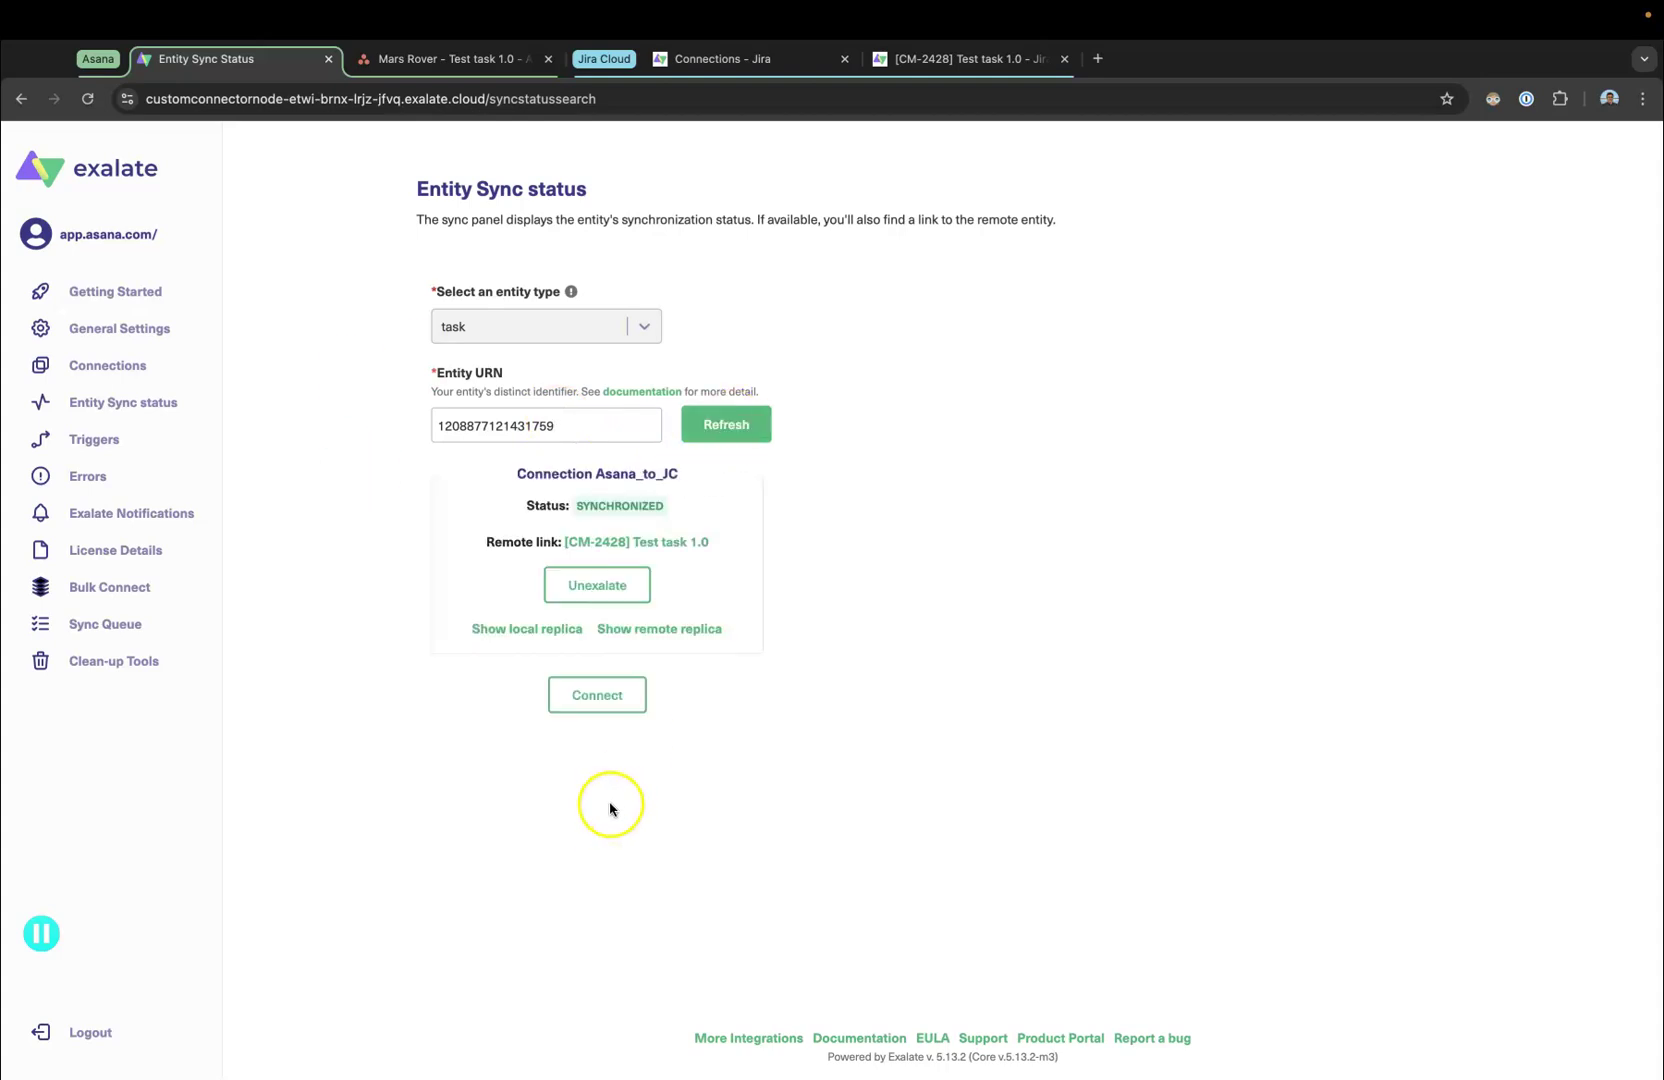
# - Open the remote replica of Test task 1.0 and examine its project and issueType blocks
pyautogui.click(640, 629)
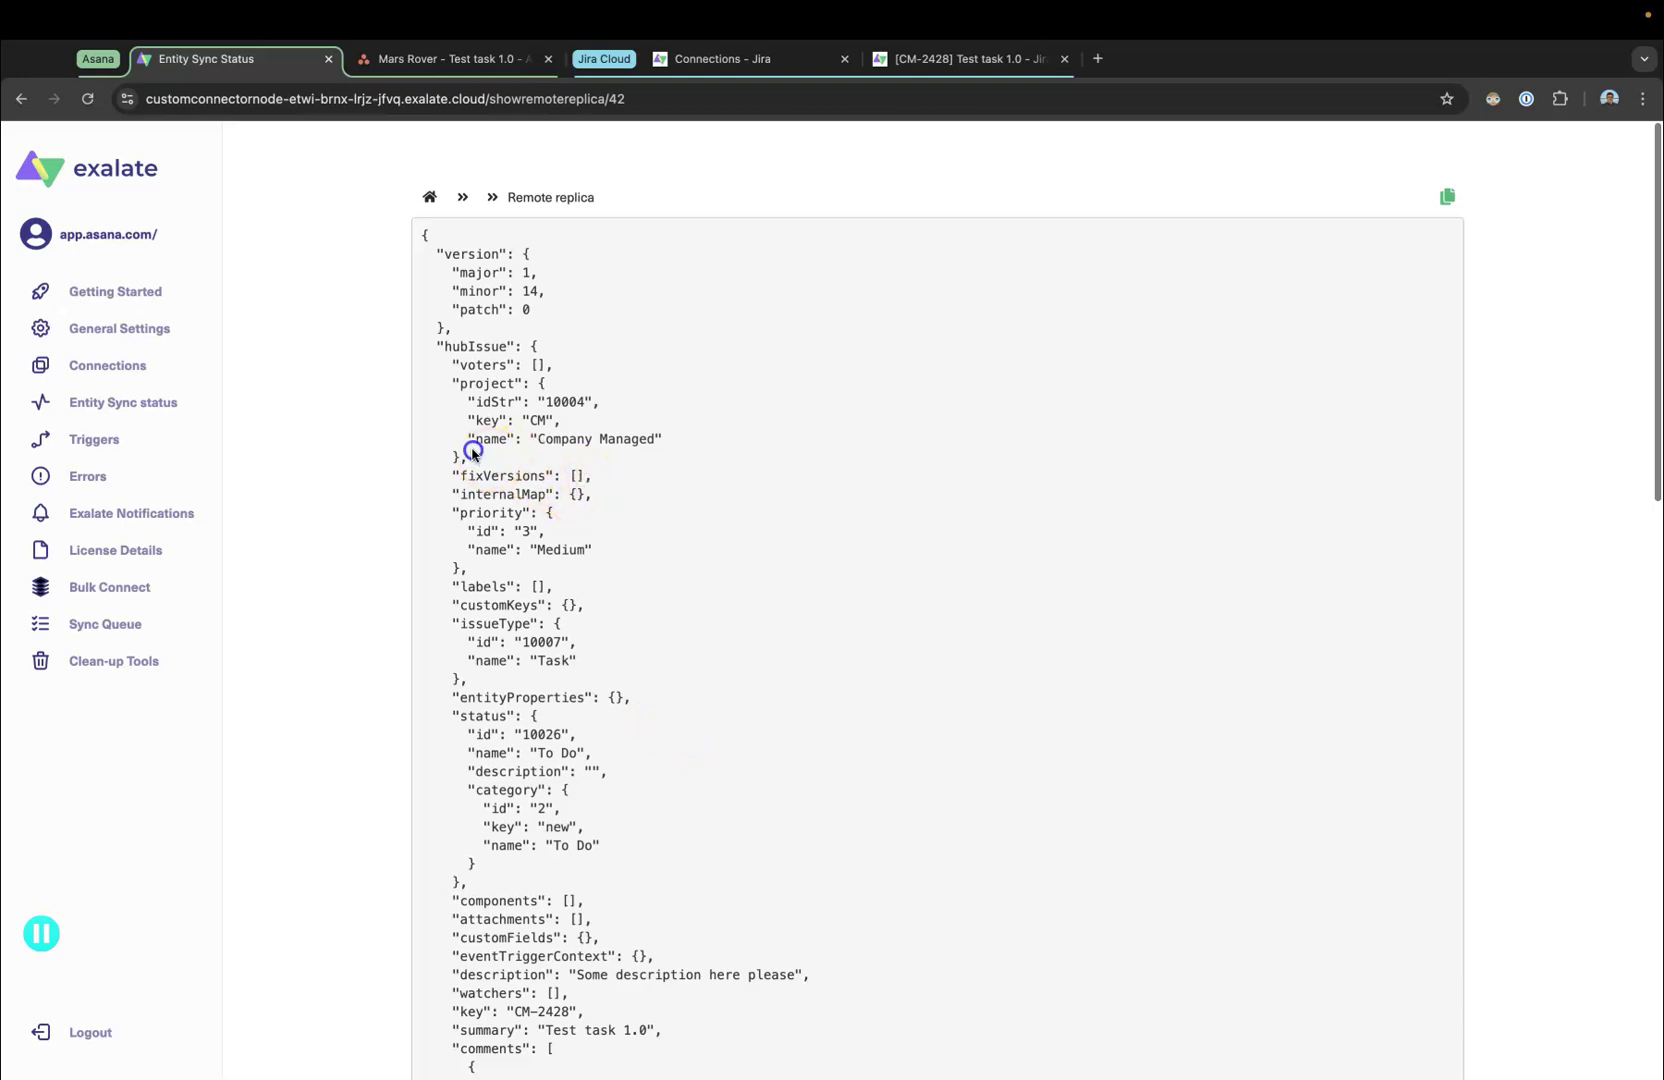
pyautogui.moveTo(473, 452); pyautogui.dragTo(421, 389)
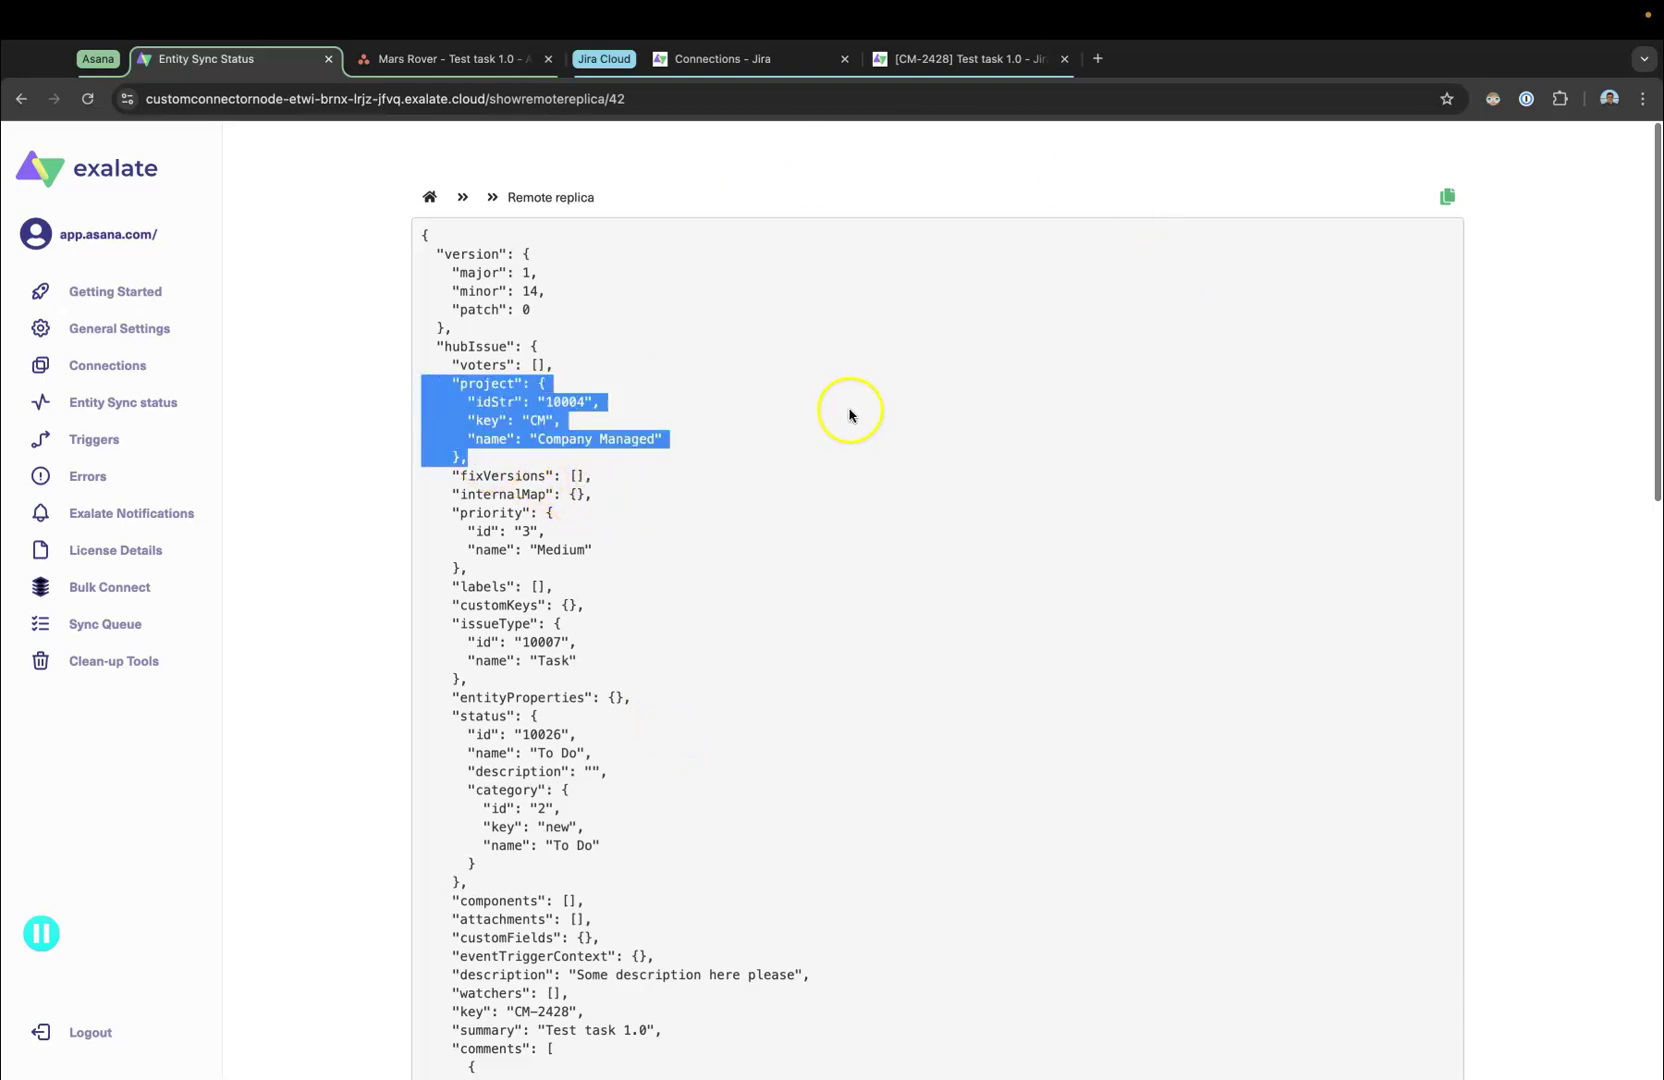
pyautogui.click(593, 441)
pyautogui.click(506, 421)
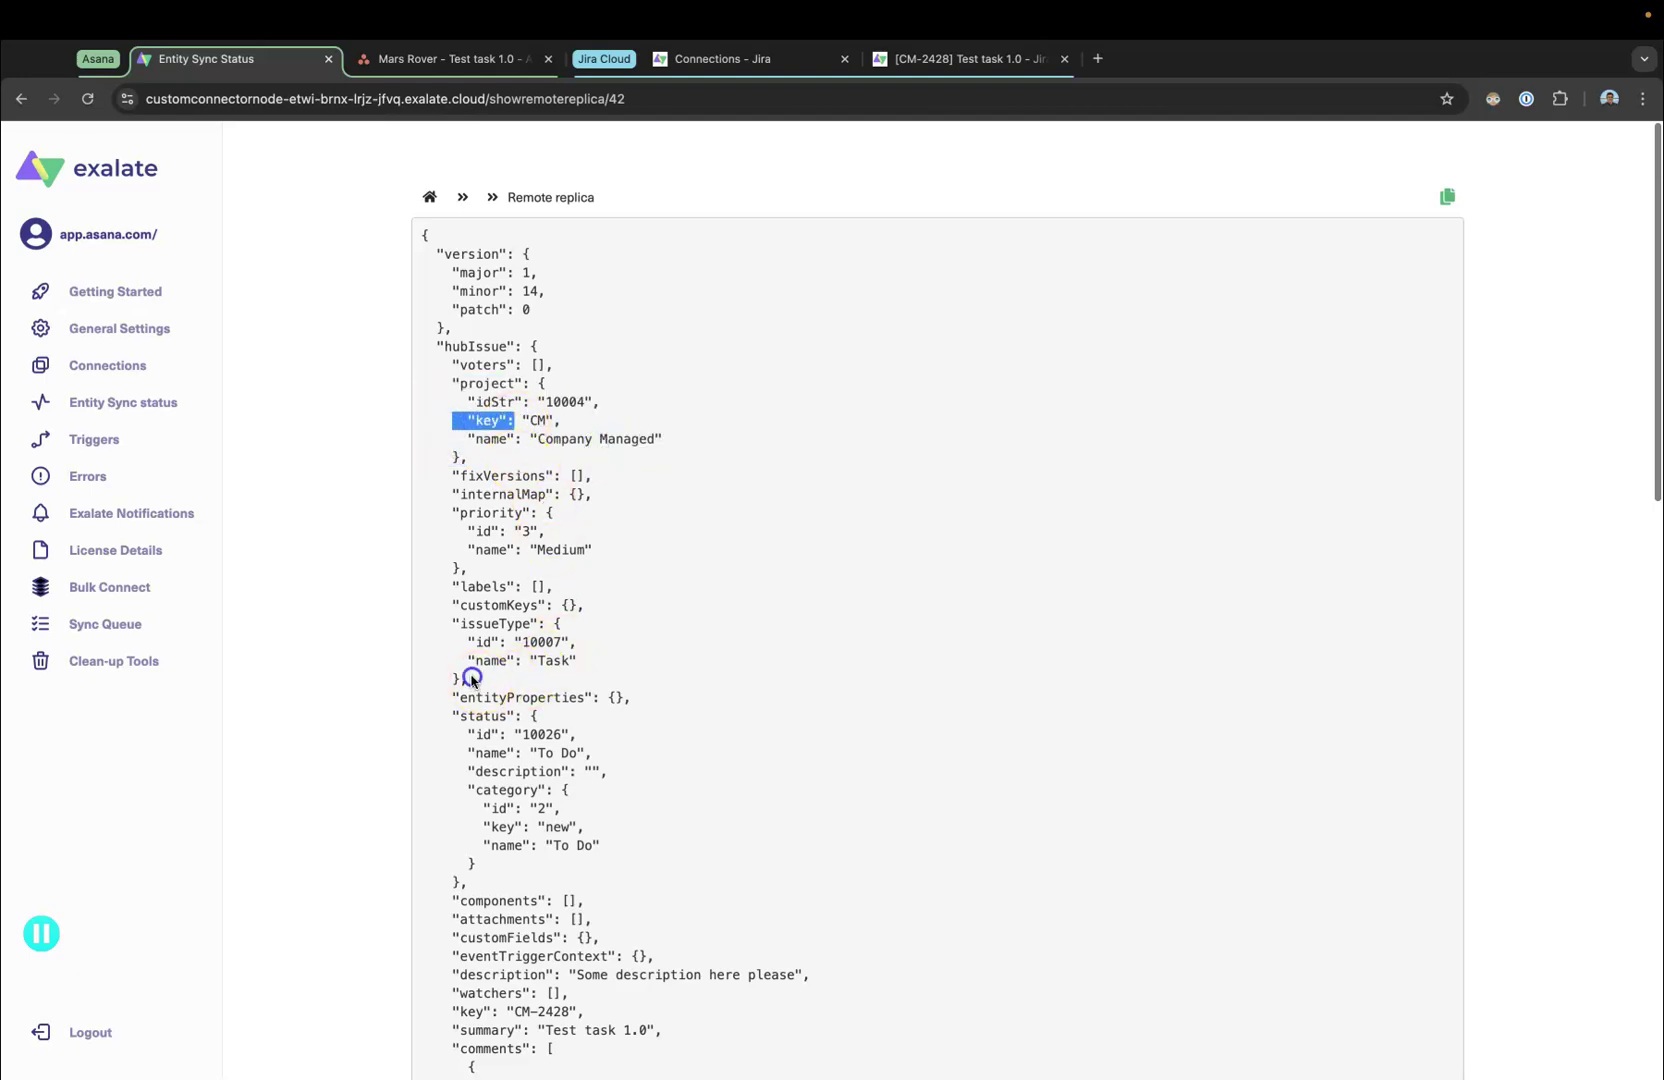
pyautogui.moveTo(472, 680); pyautogui.dragTo(440, 628)
pyautogui.scroll(-10, 591, 633)
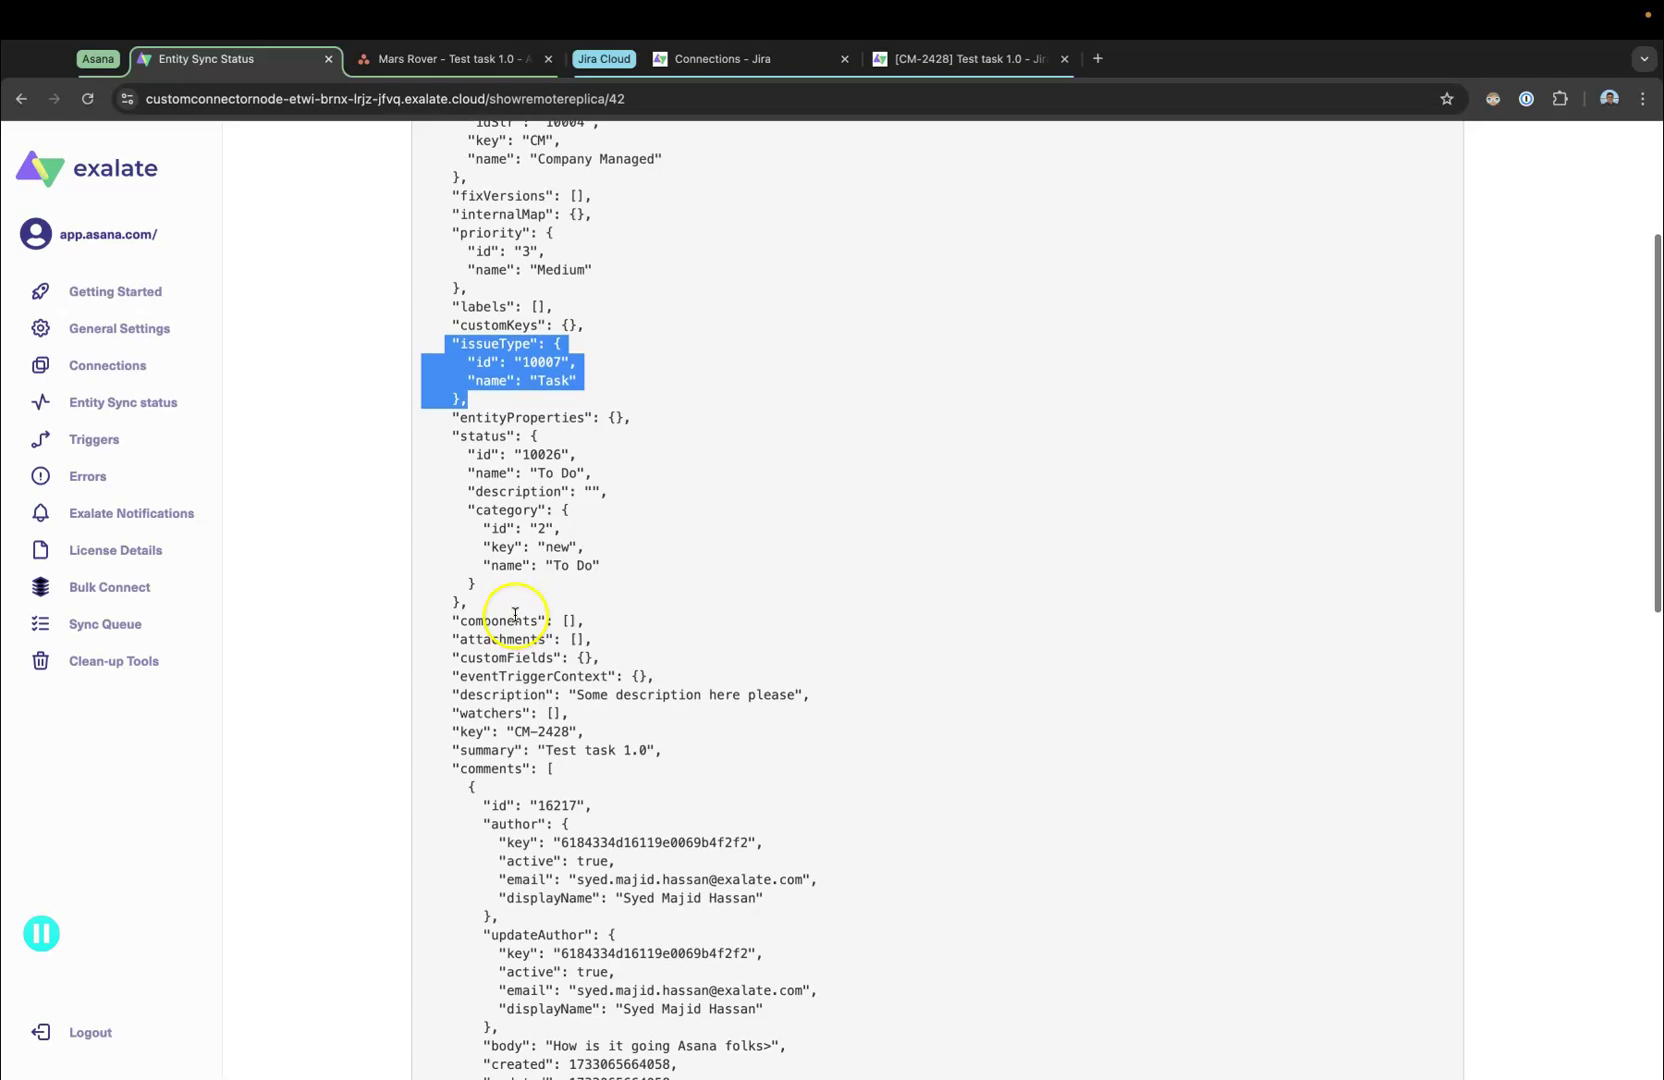
# - Examine the reporter block and the remaining fields of the remote replica, including the comments
pyautogui.scroll(-20, 604, 641)
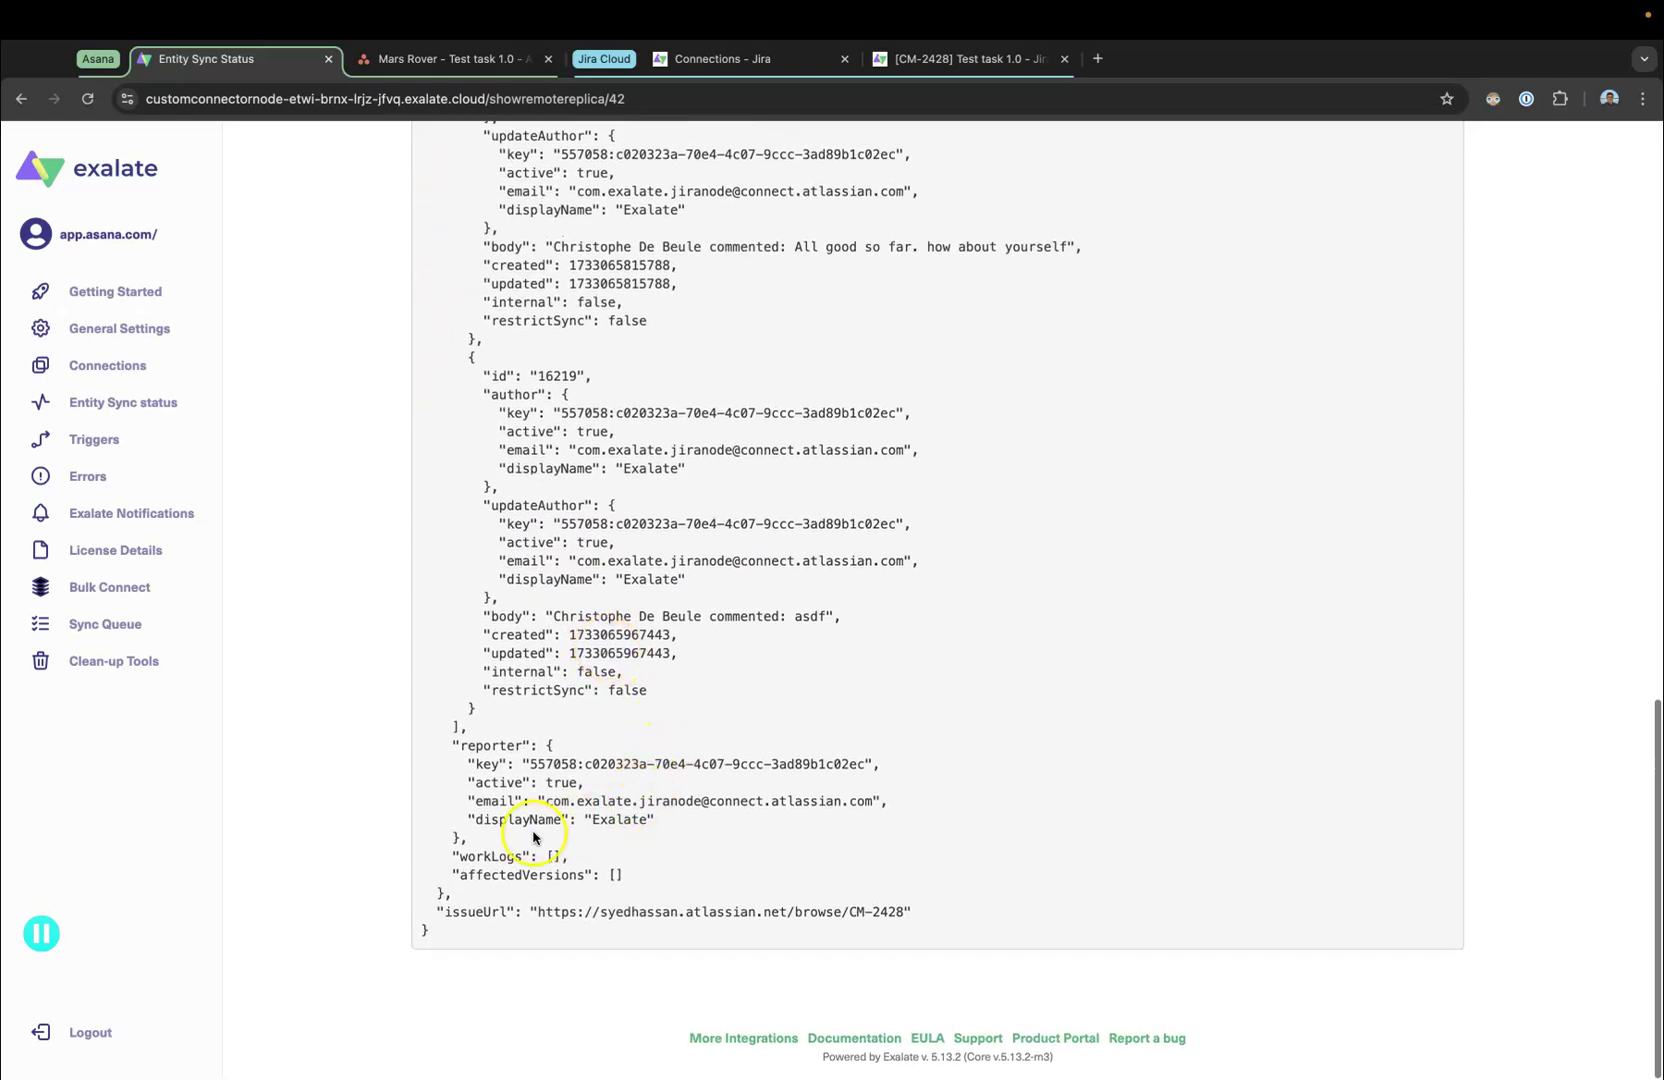
pyautogui.moveTo(533, 838); pyautogui.dragTo(443, 755)
pyautogui.scroll(20, 582, 727)
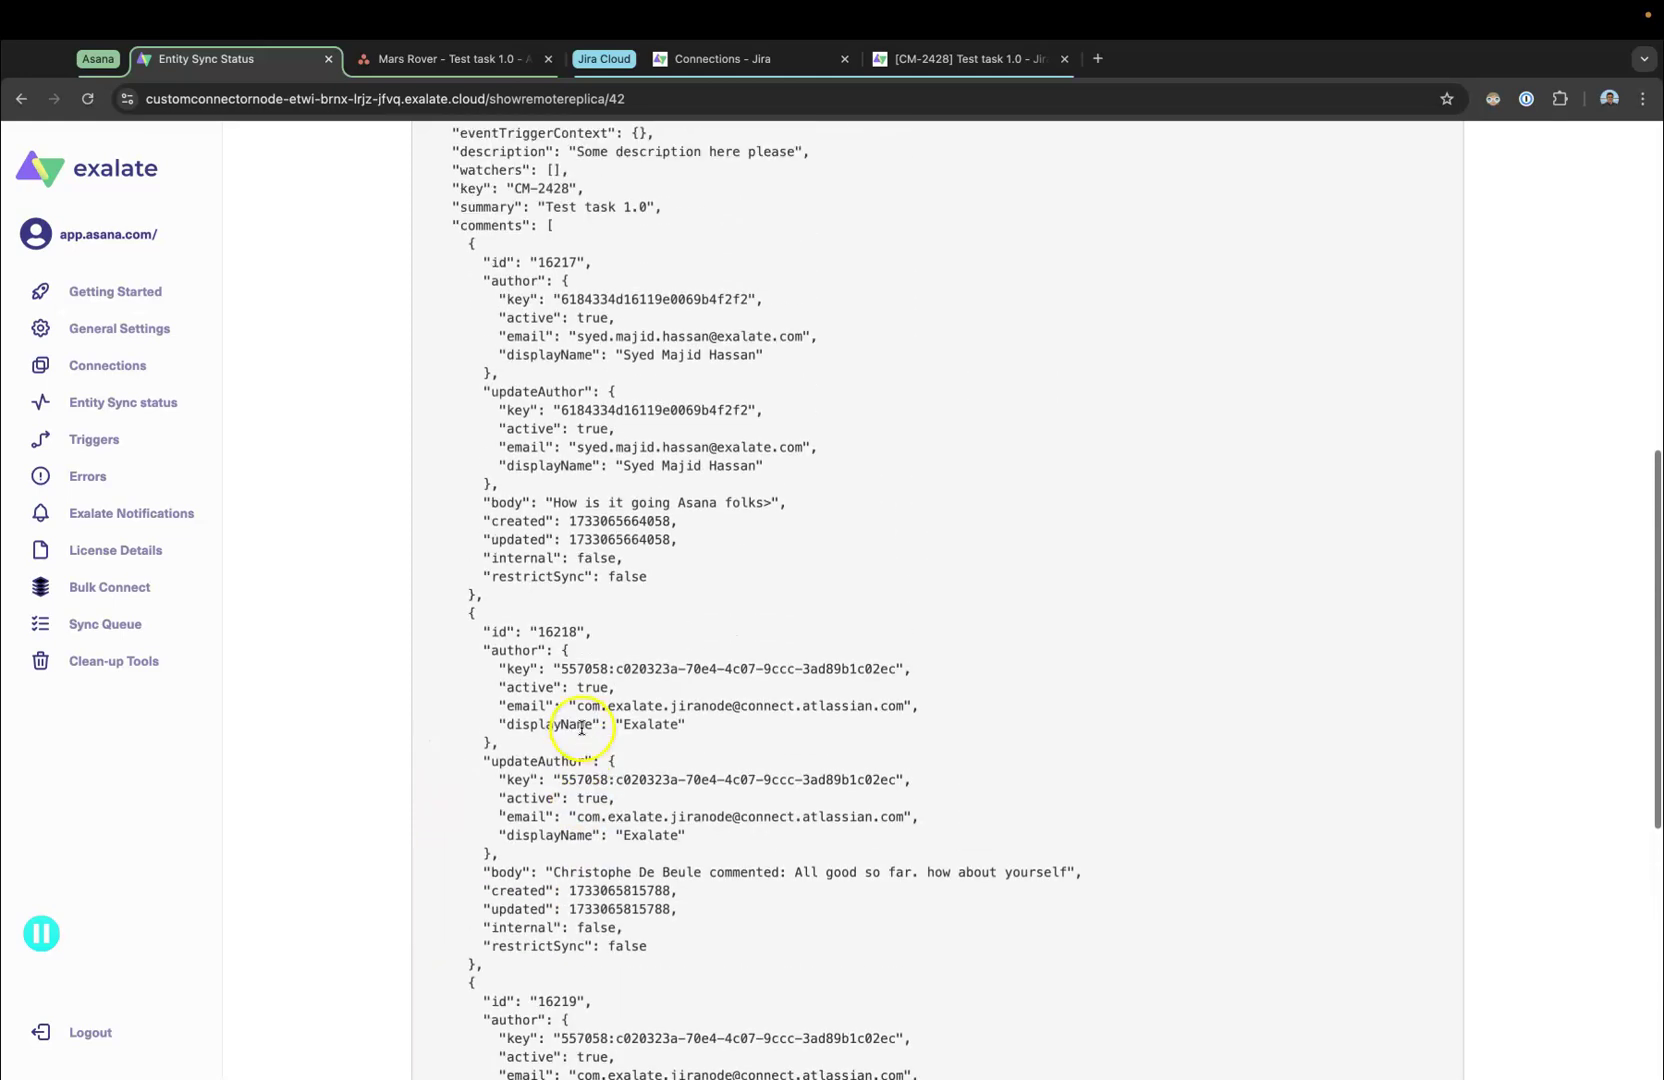
pyautogui.scroll(5, 582, 727)
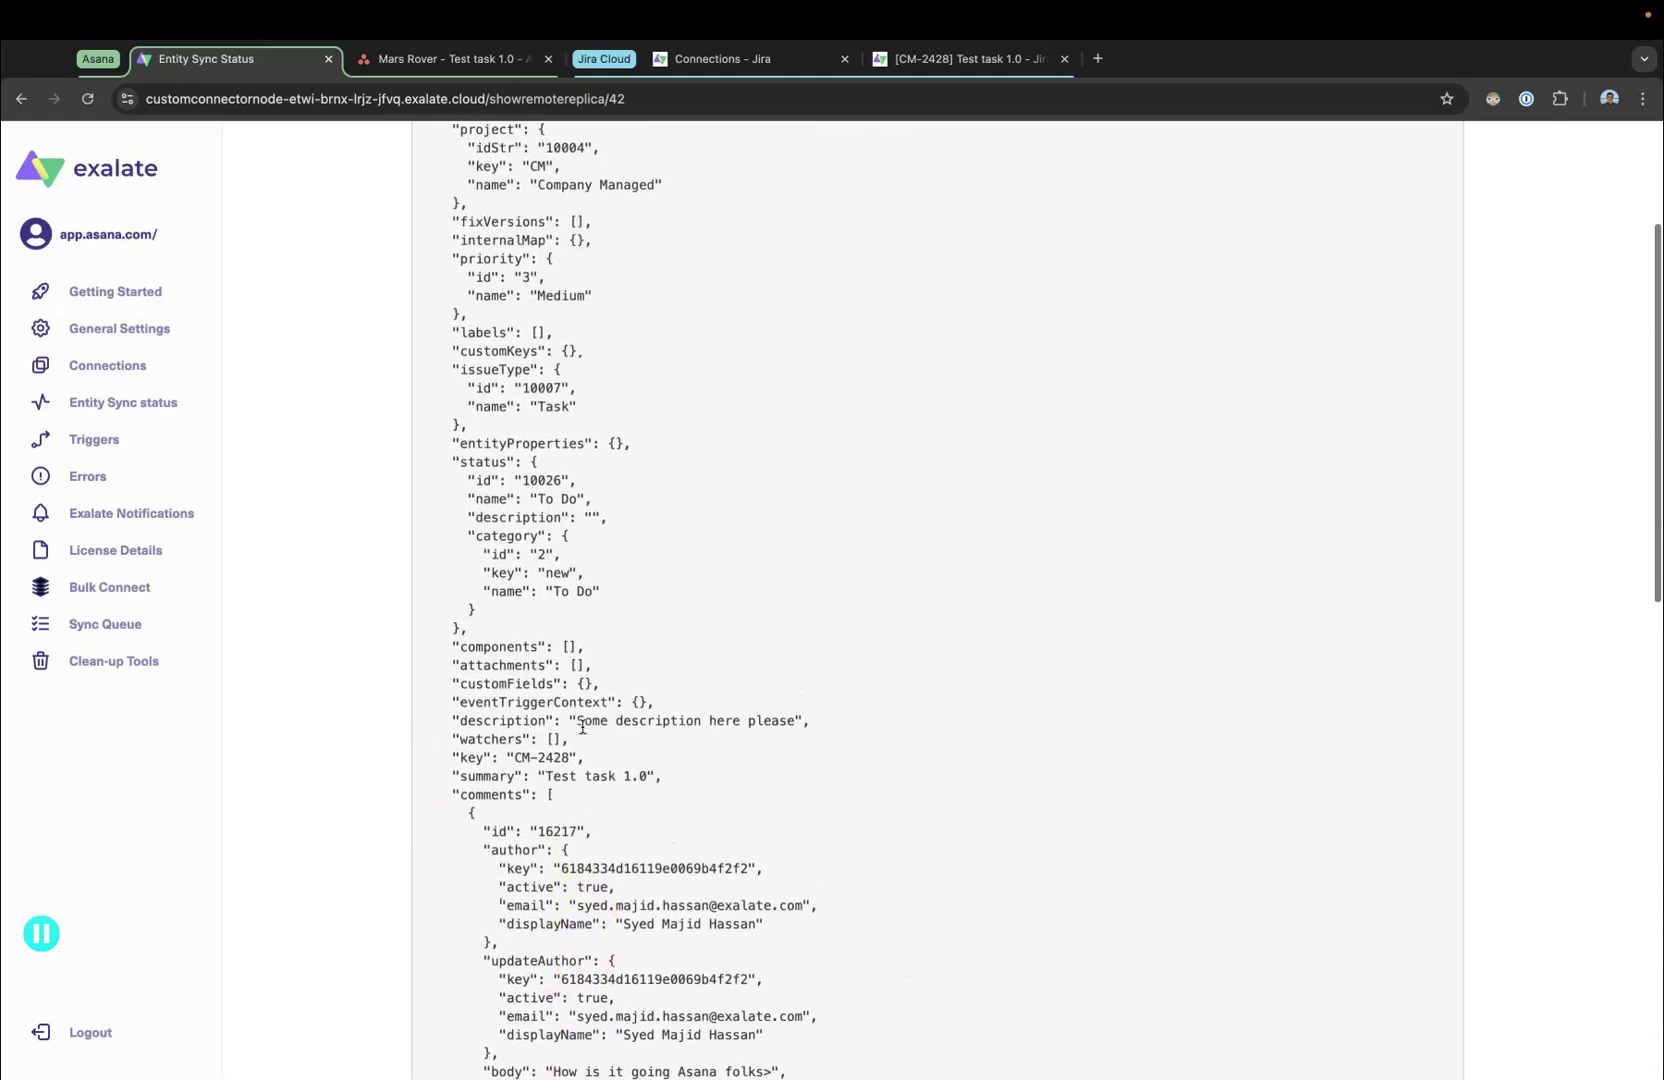
pyautogui.scroll(4, 583, 726)
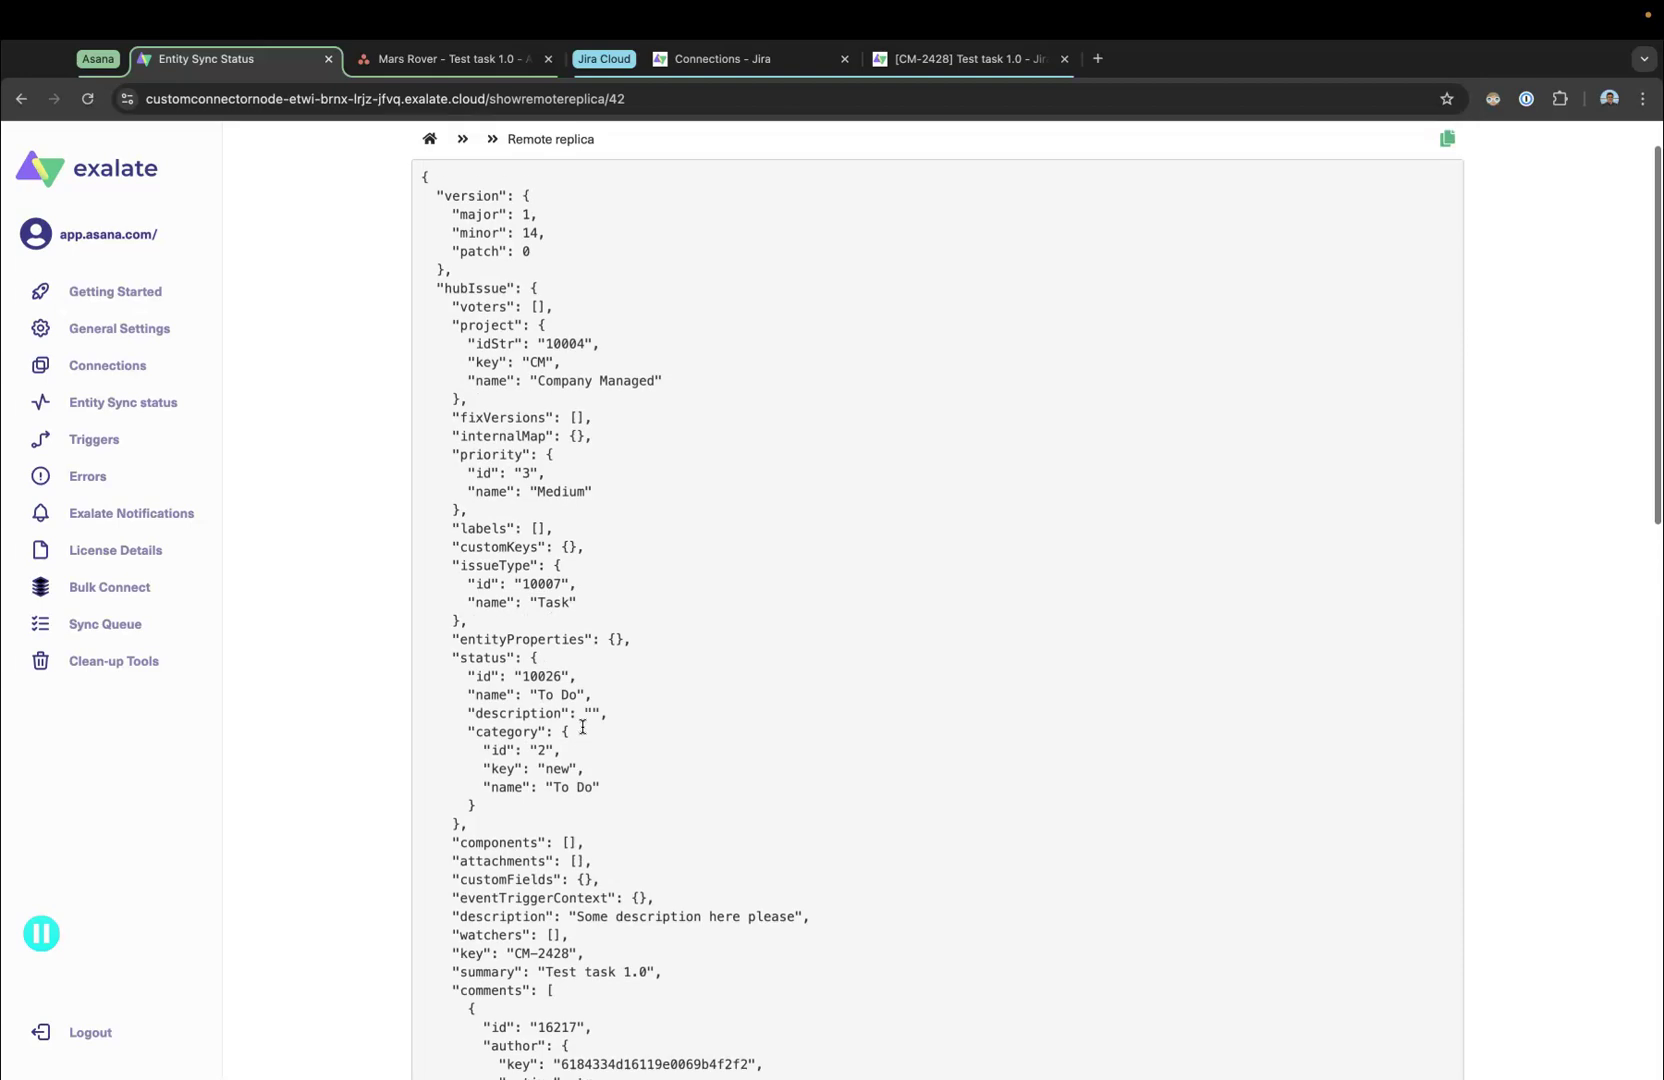
pyautogui.scroll(-20, 583, 727)
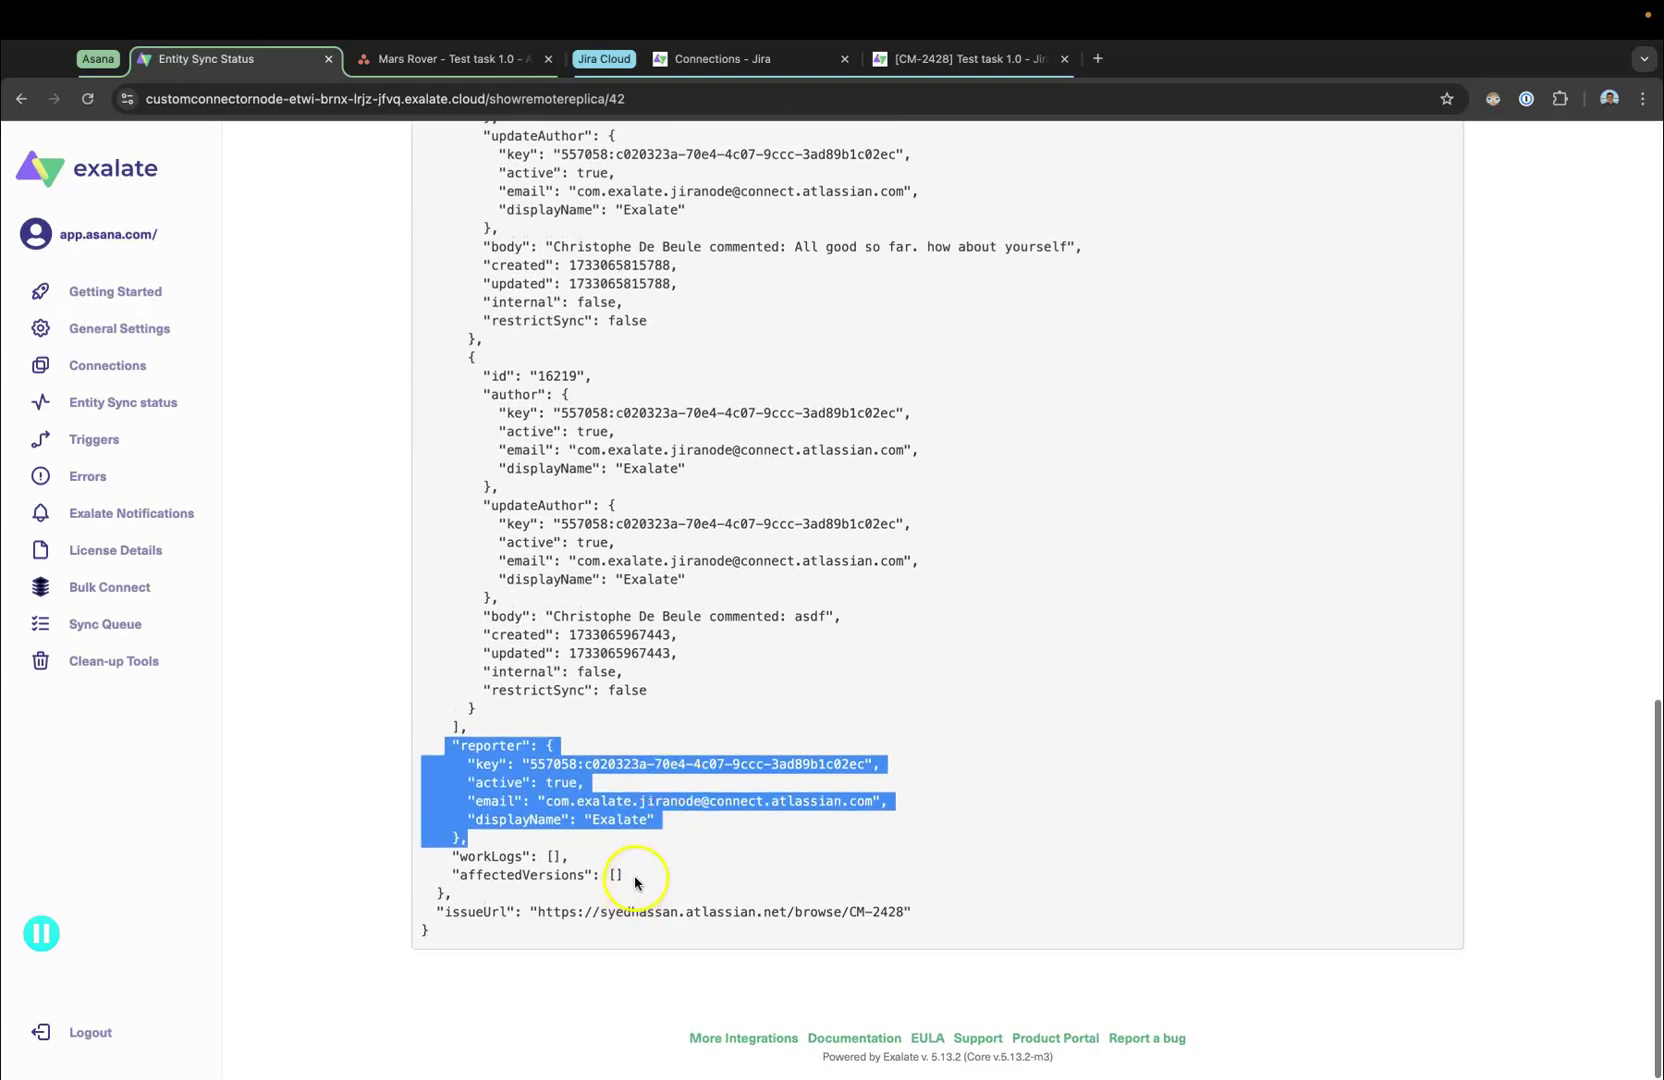
pyautogui.scroll(15, 635, 878)
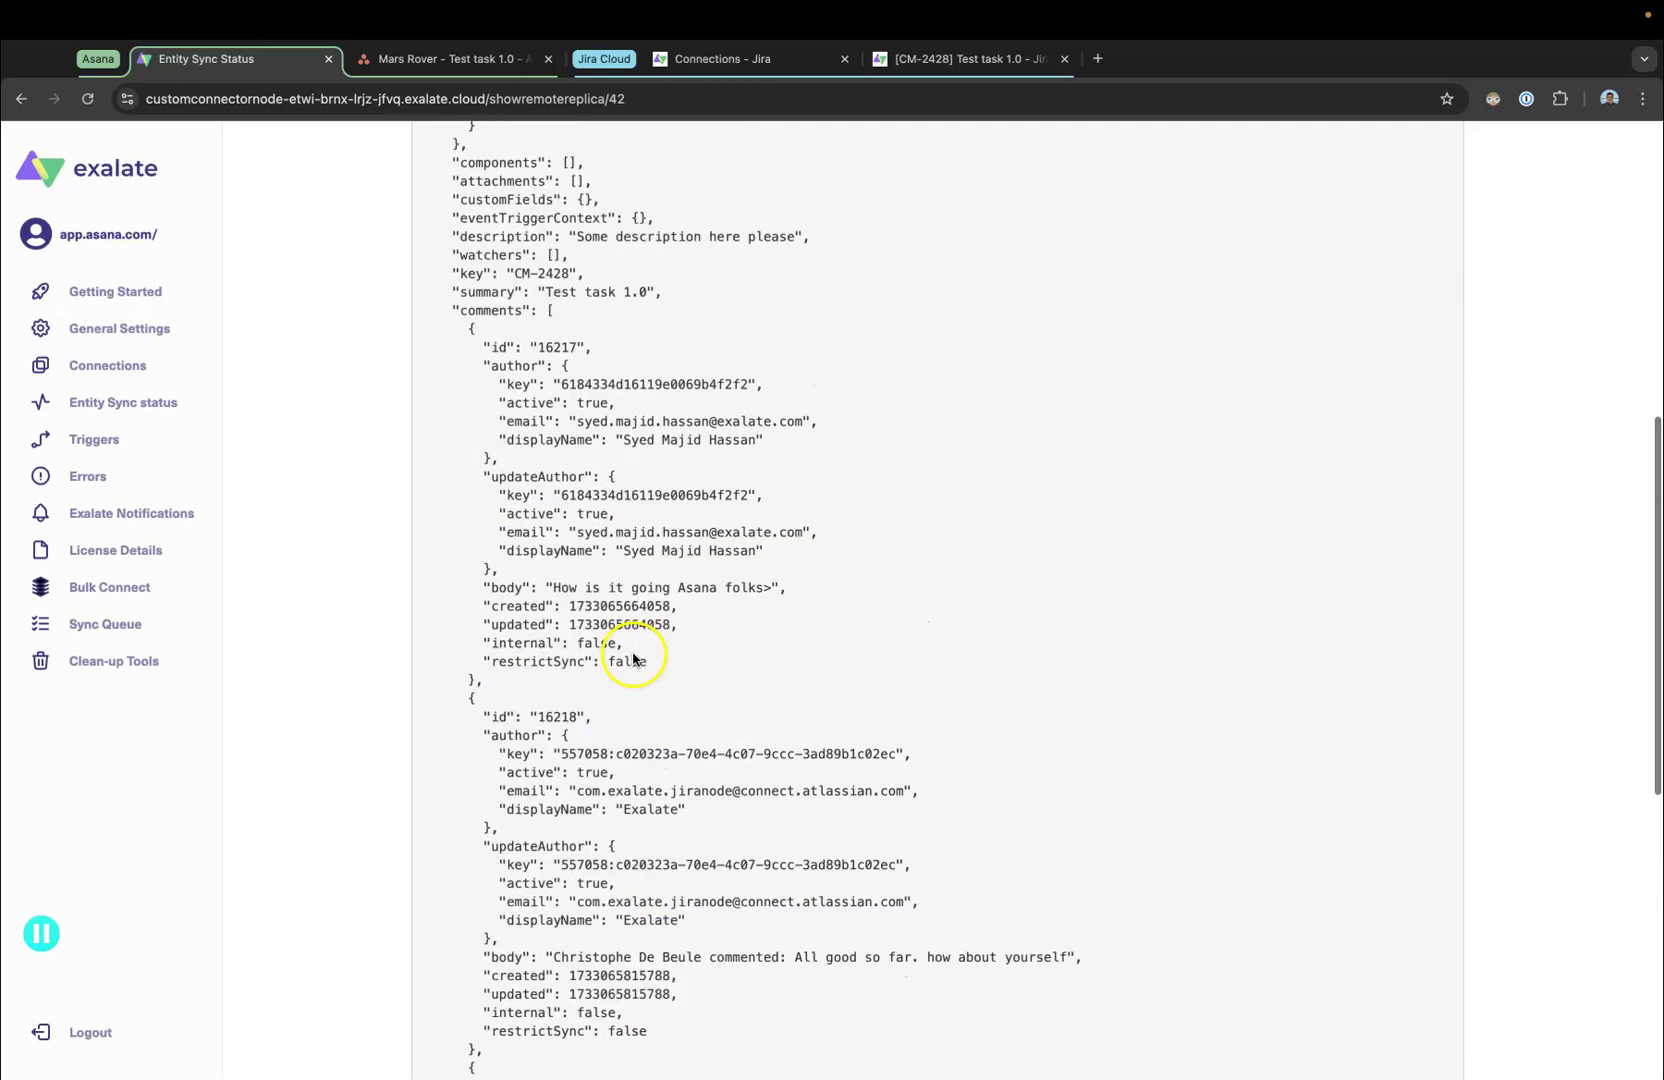
pyautogui.scroll(9, 633, 659)
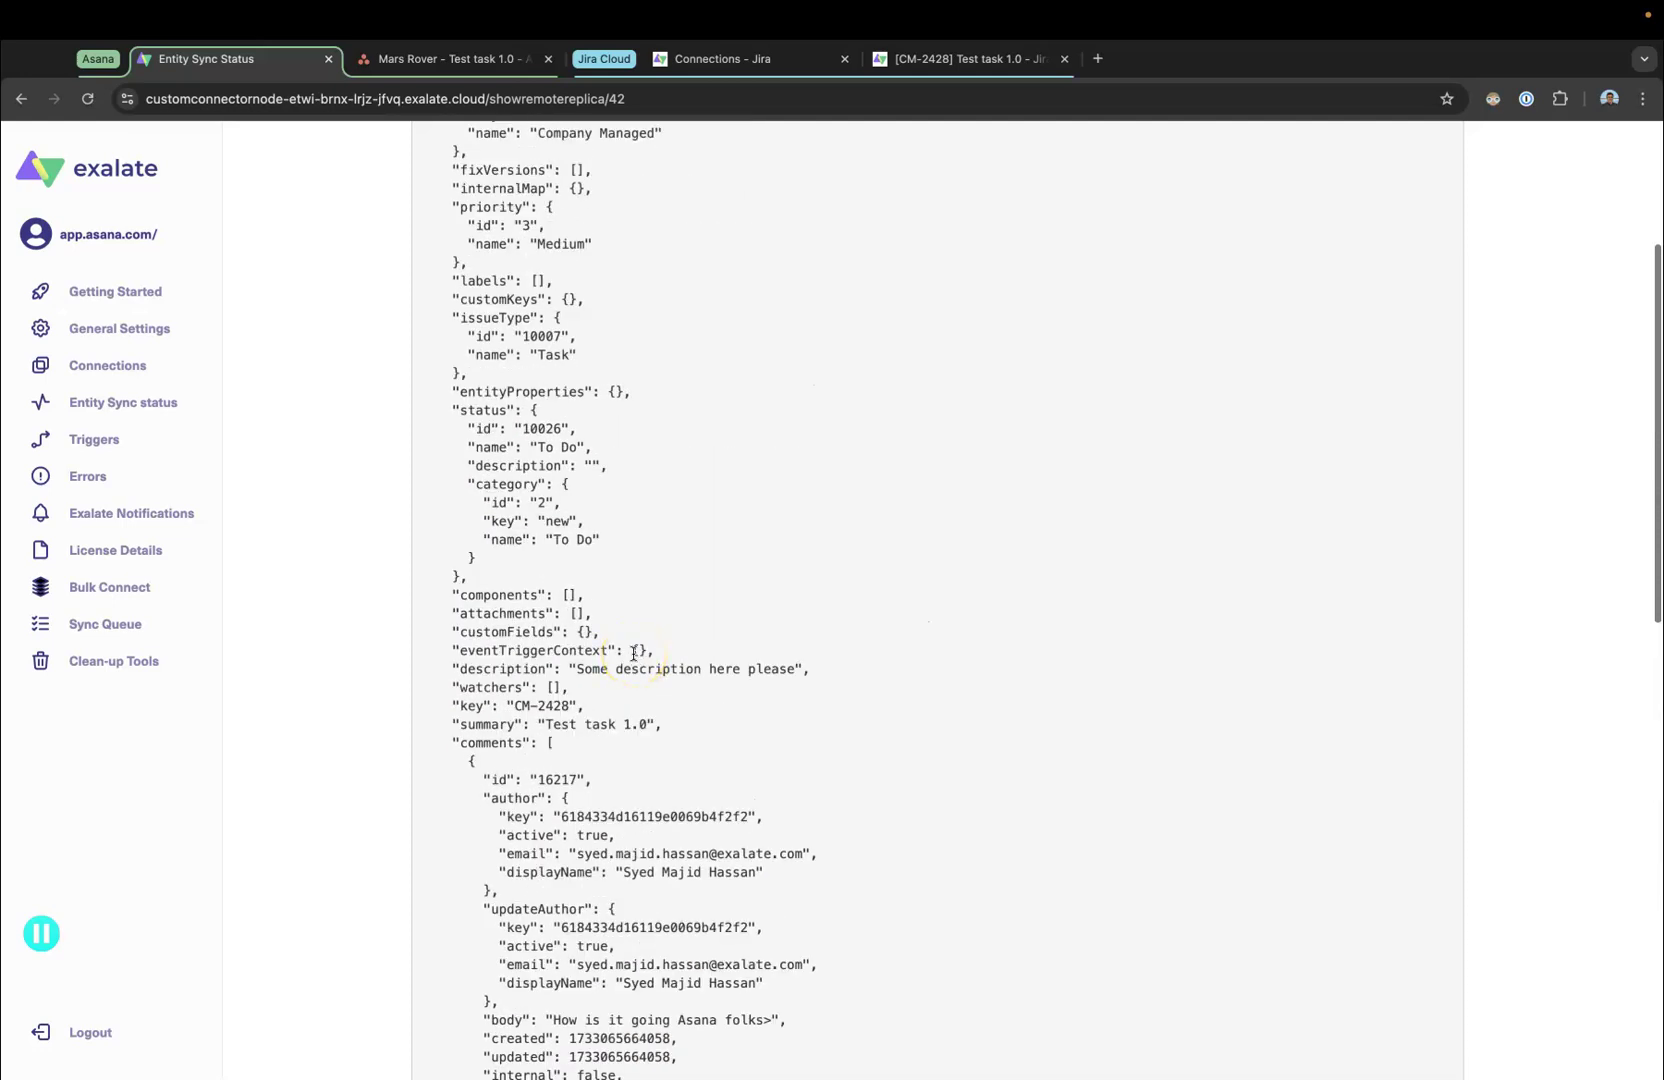
# - Search the remote replica for "status" and examine the name entry in the status block
pyautogui.press('super+f')
pyautogui.write('status')
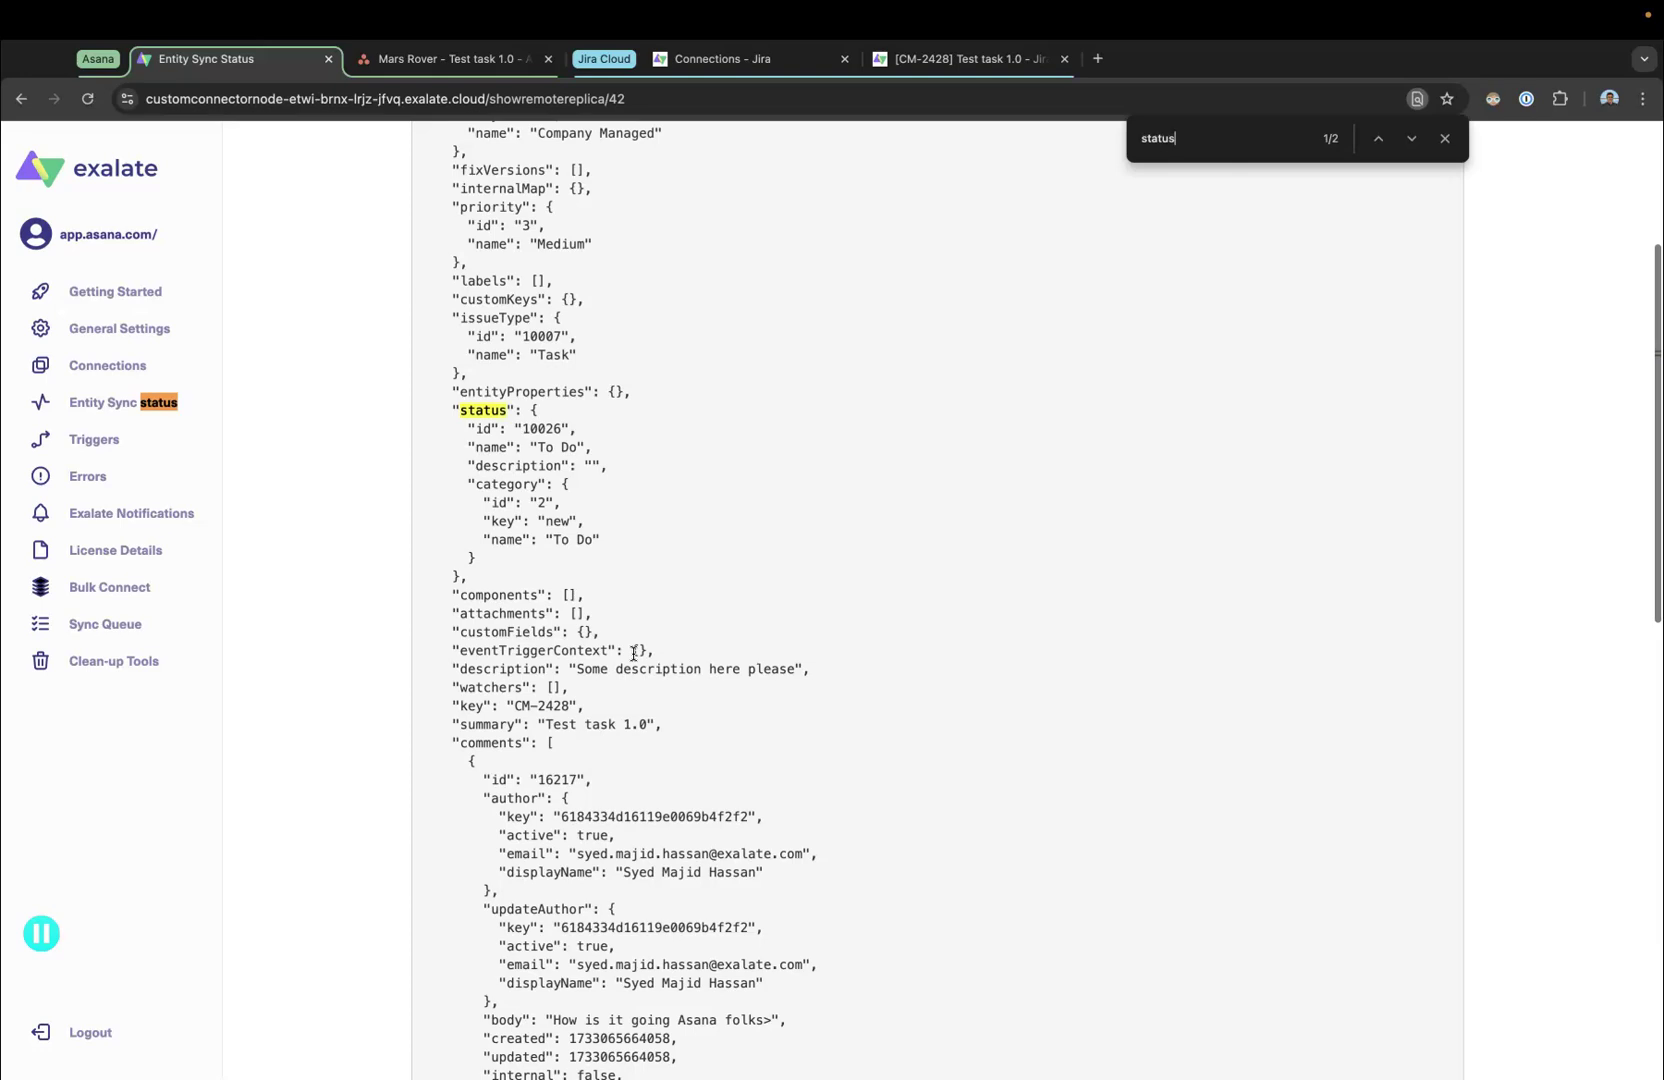
pyautogui.press('Escape')
pyautogui.moveTo(503, 583); pyautogui.dragTo(410, 418)
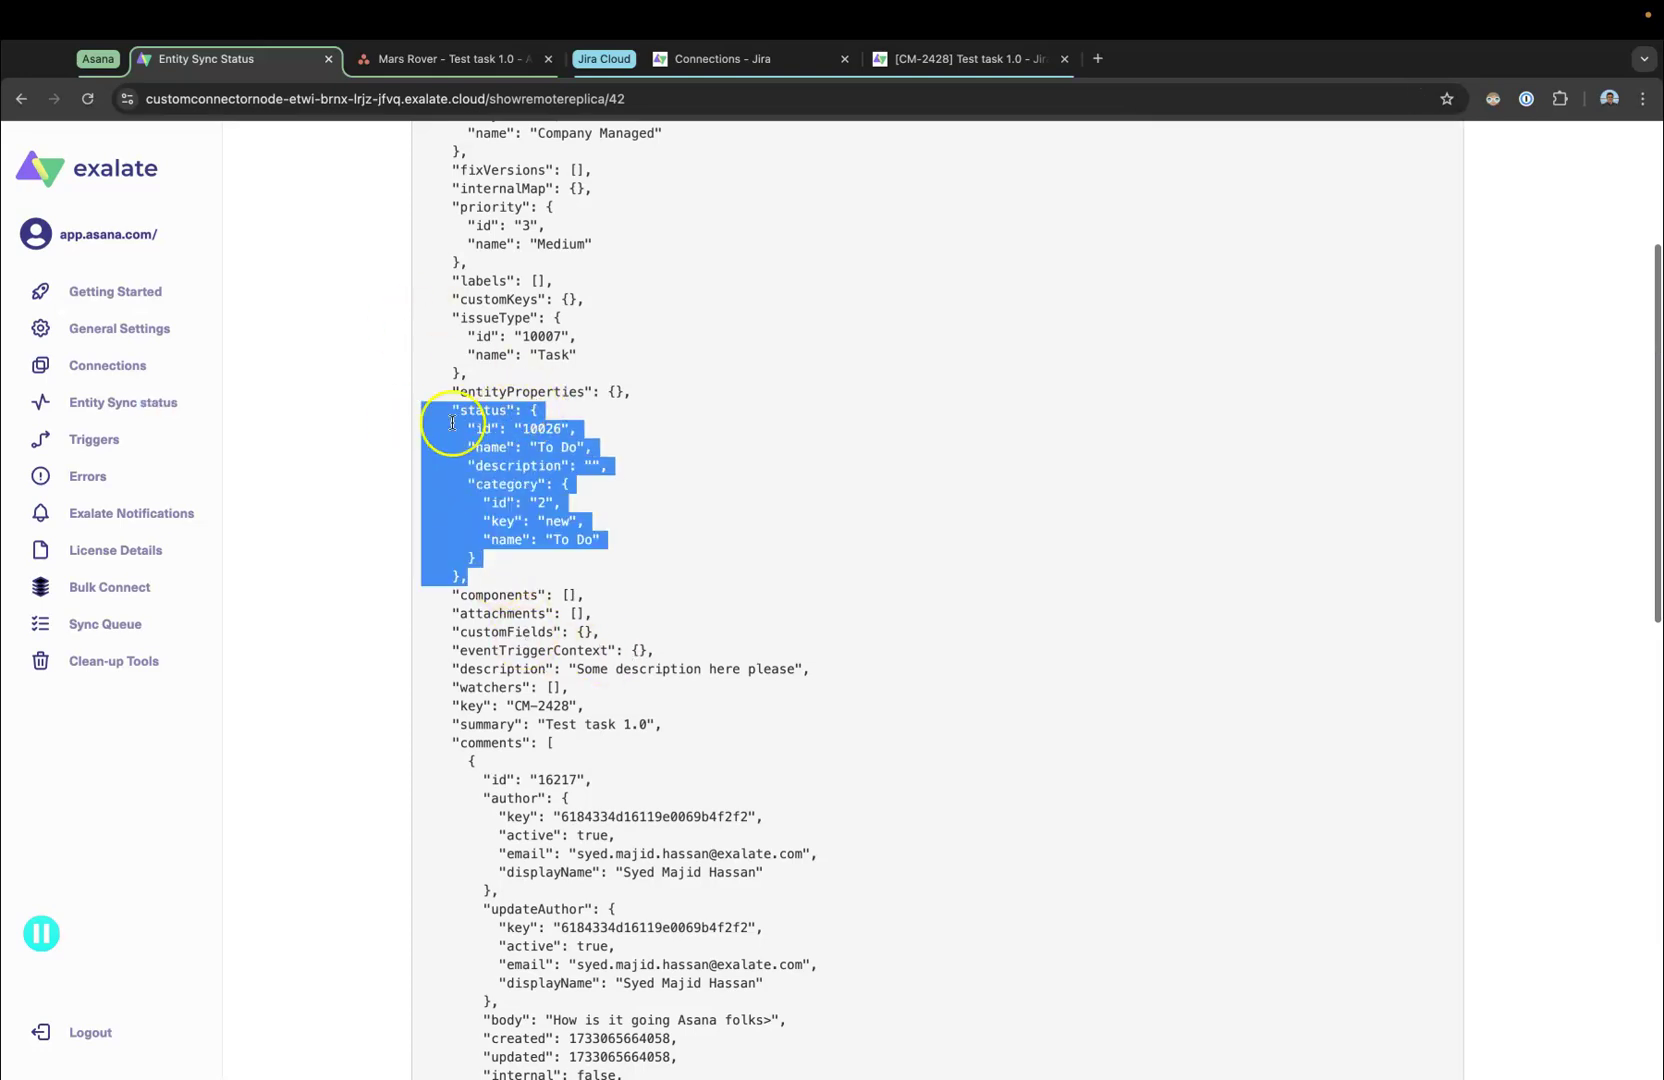
pyautogui.click(509, 467)
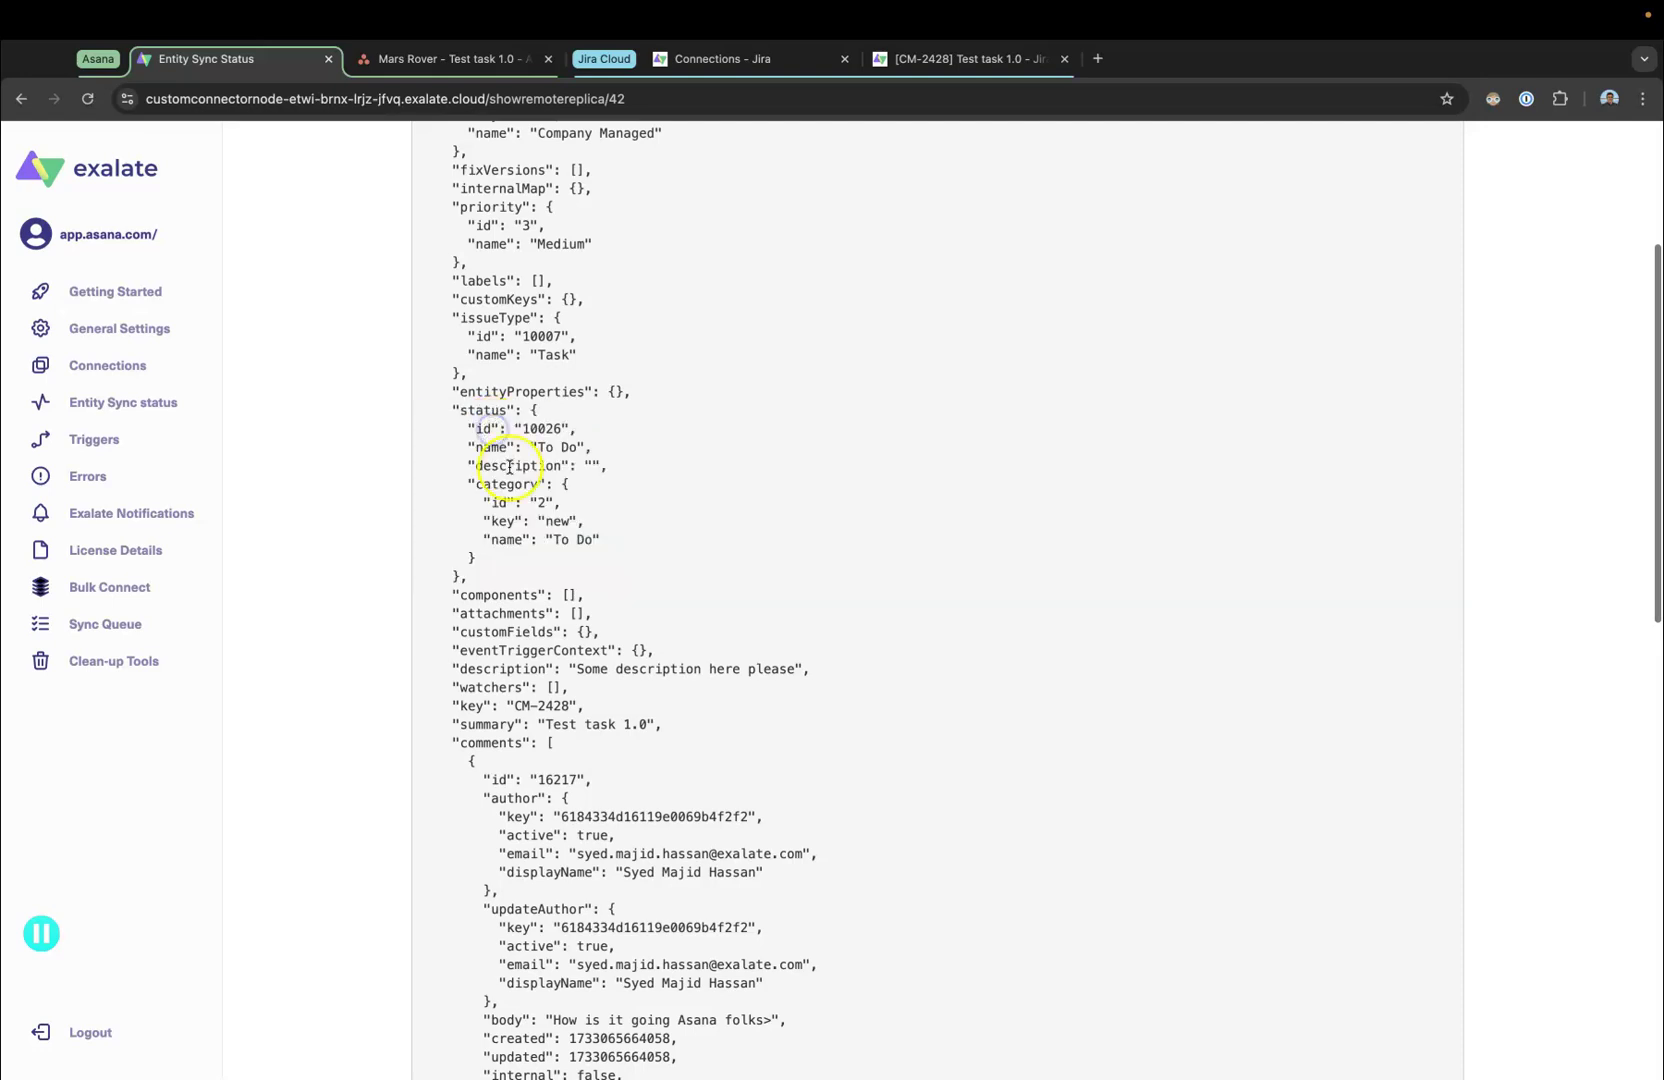
pyautogui.moveTo(473, 447); pyautogui.dragTo(592, 452)
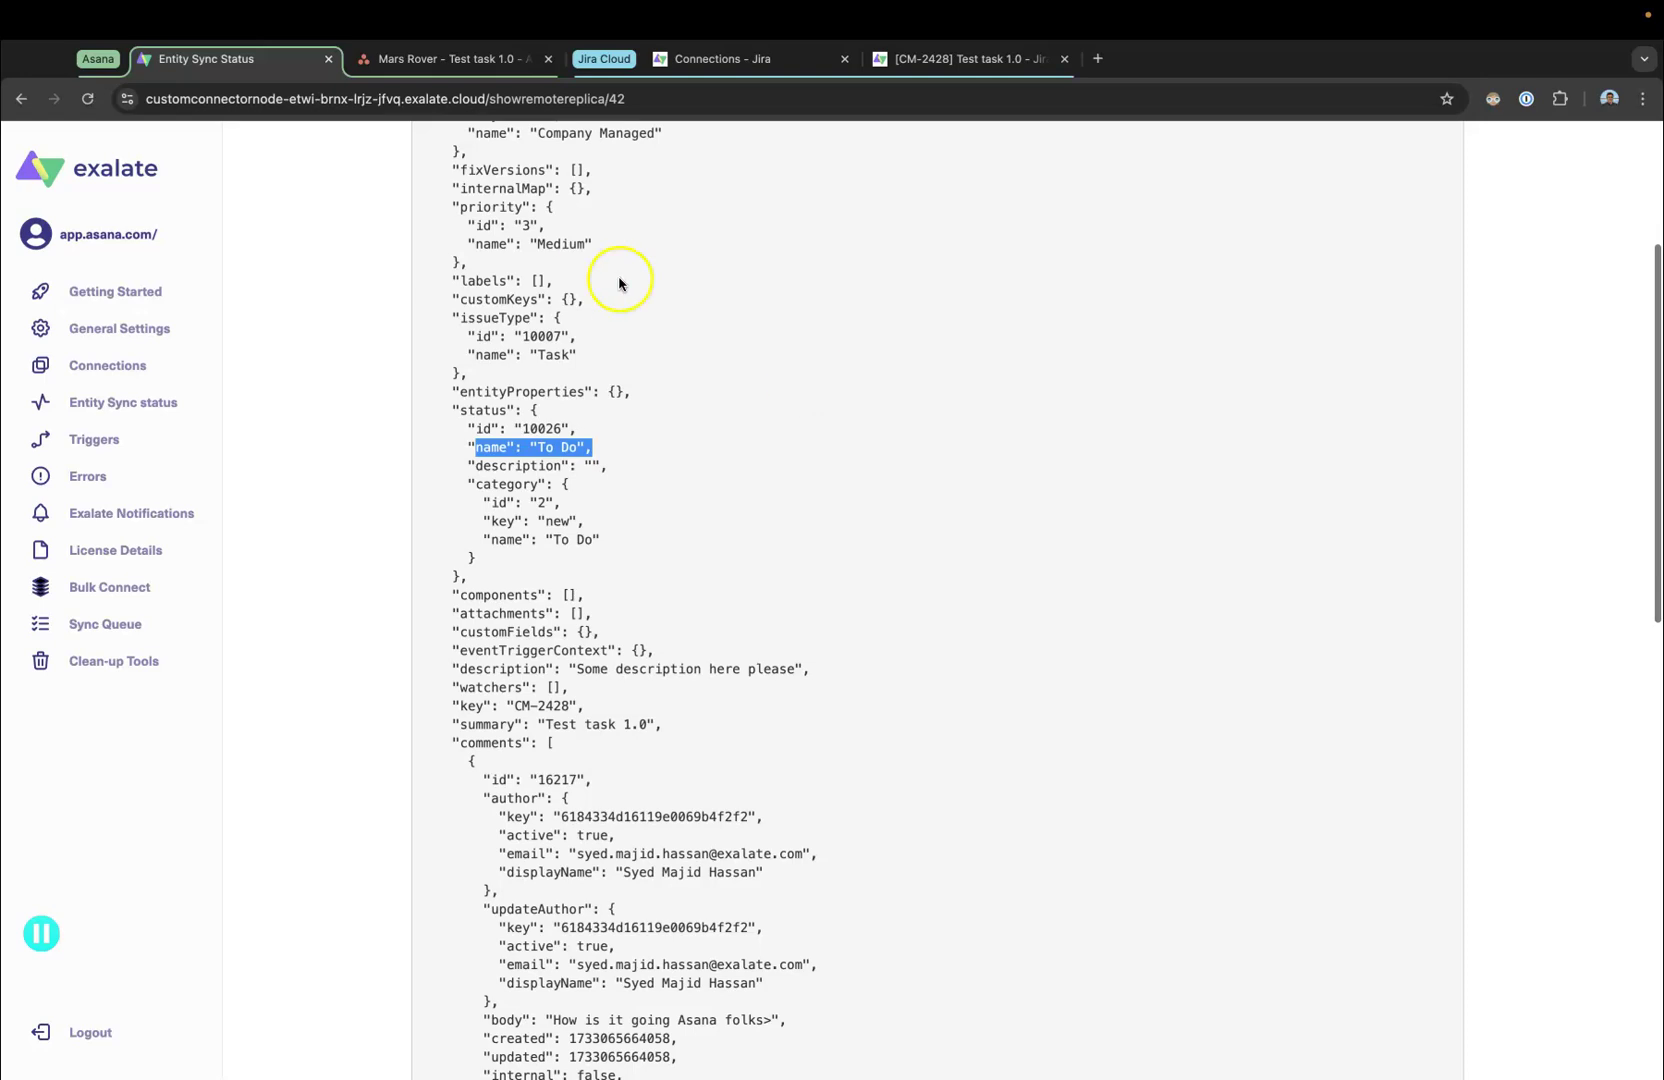
# - Compare the status options of Jira issue CM-2428 and the replica's status name with the Status field options of Test task 1.0 in Asana
pyautogui.click(972, 66)
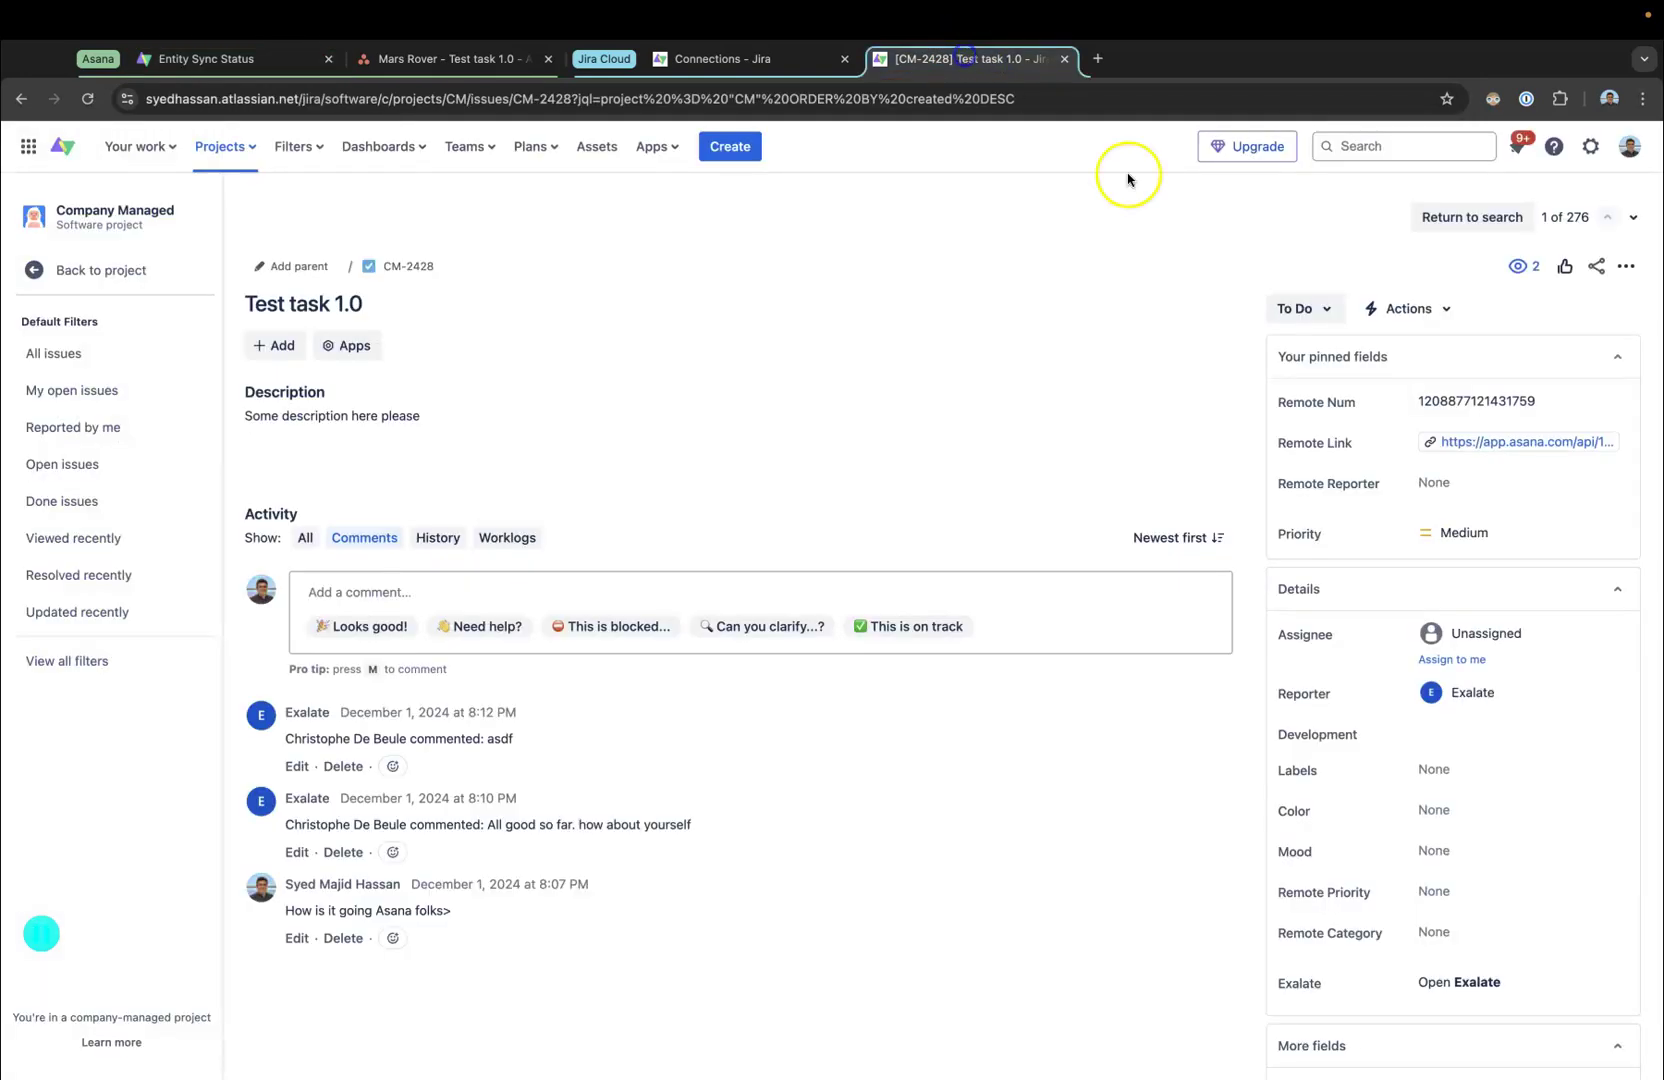
pyautogui.click(1322, 308)
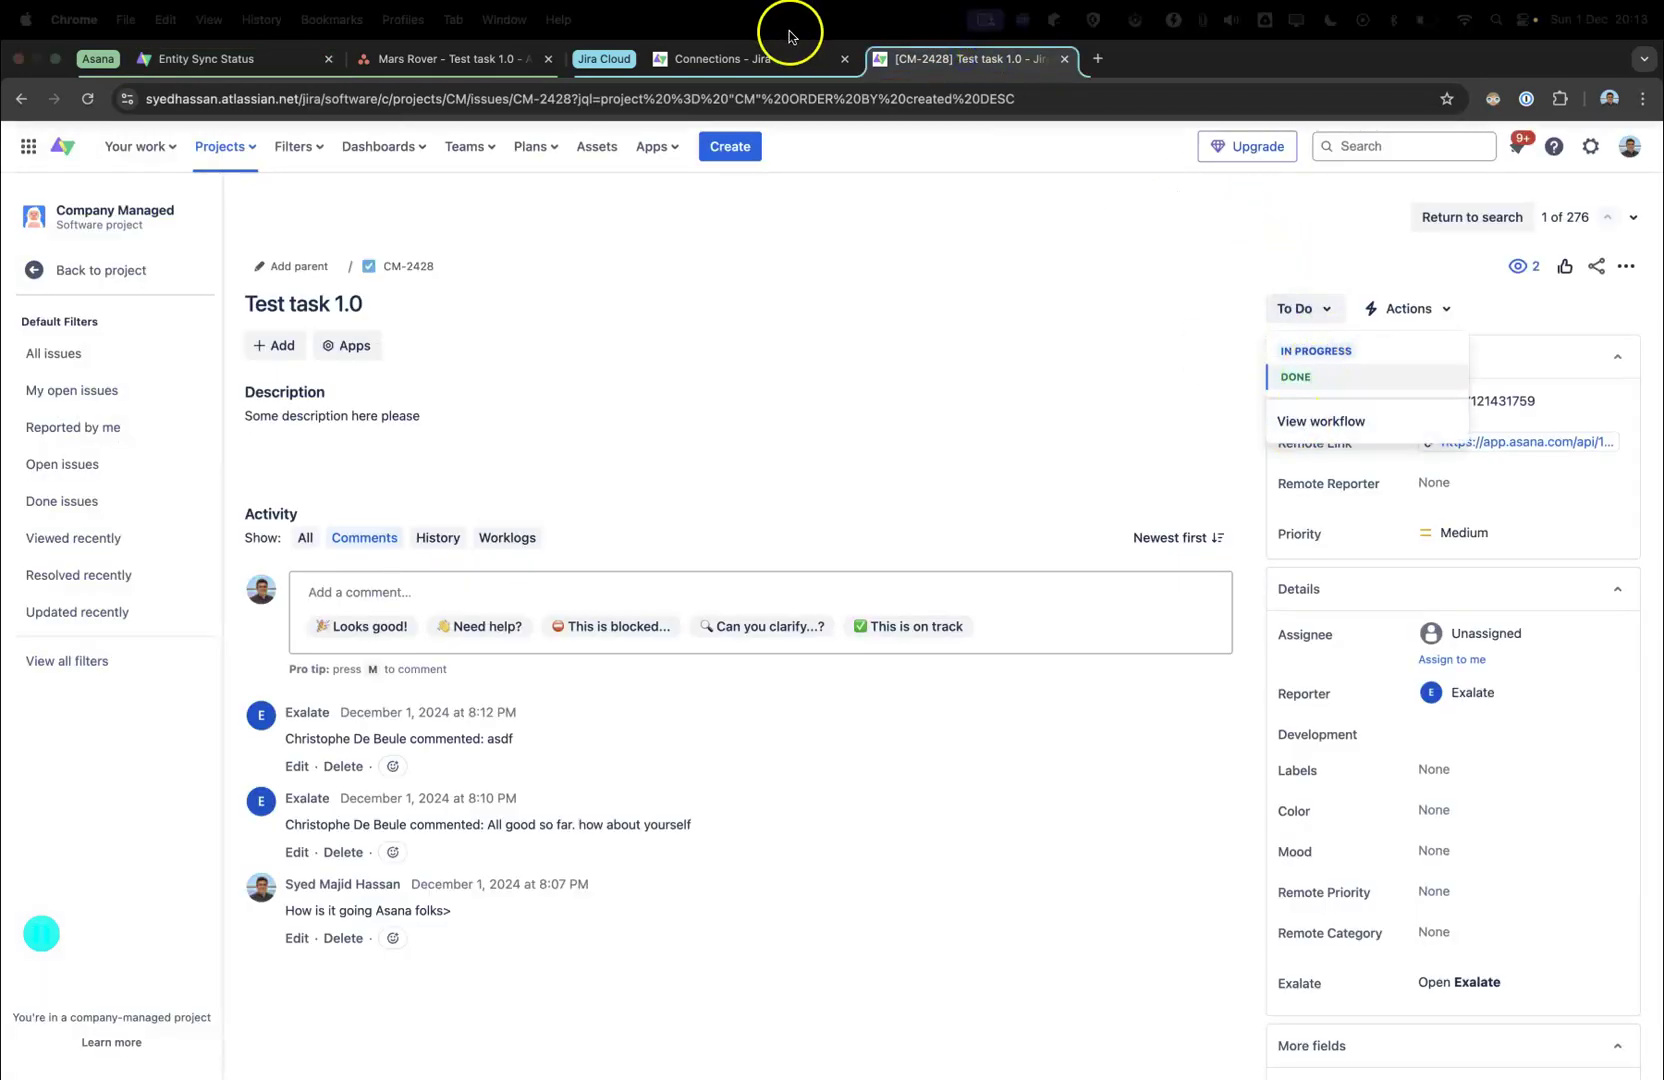
pyautogui.click(256, 58)
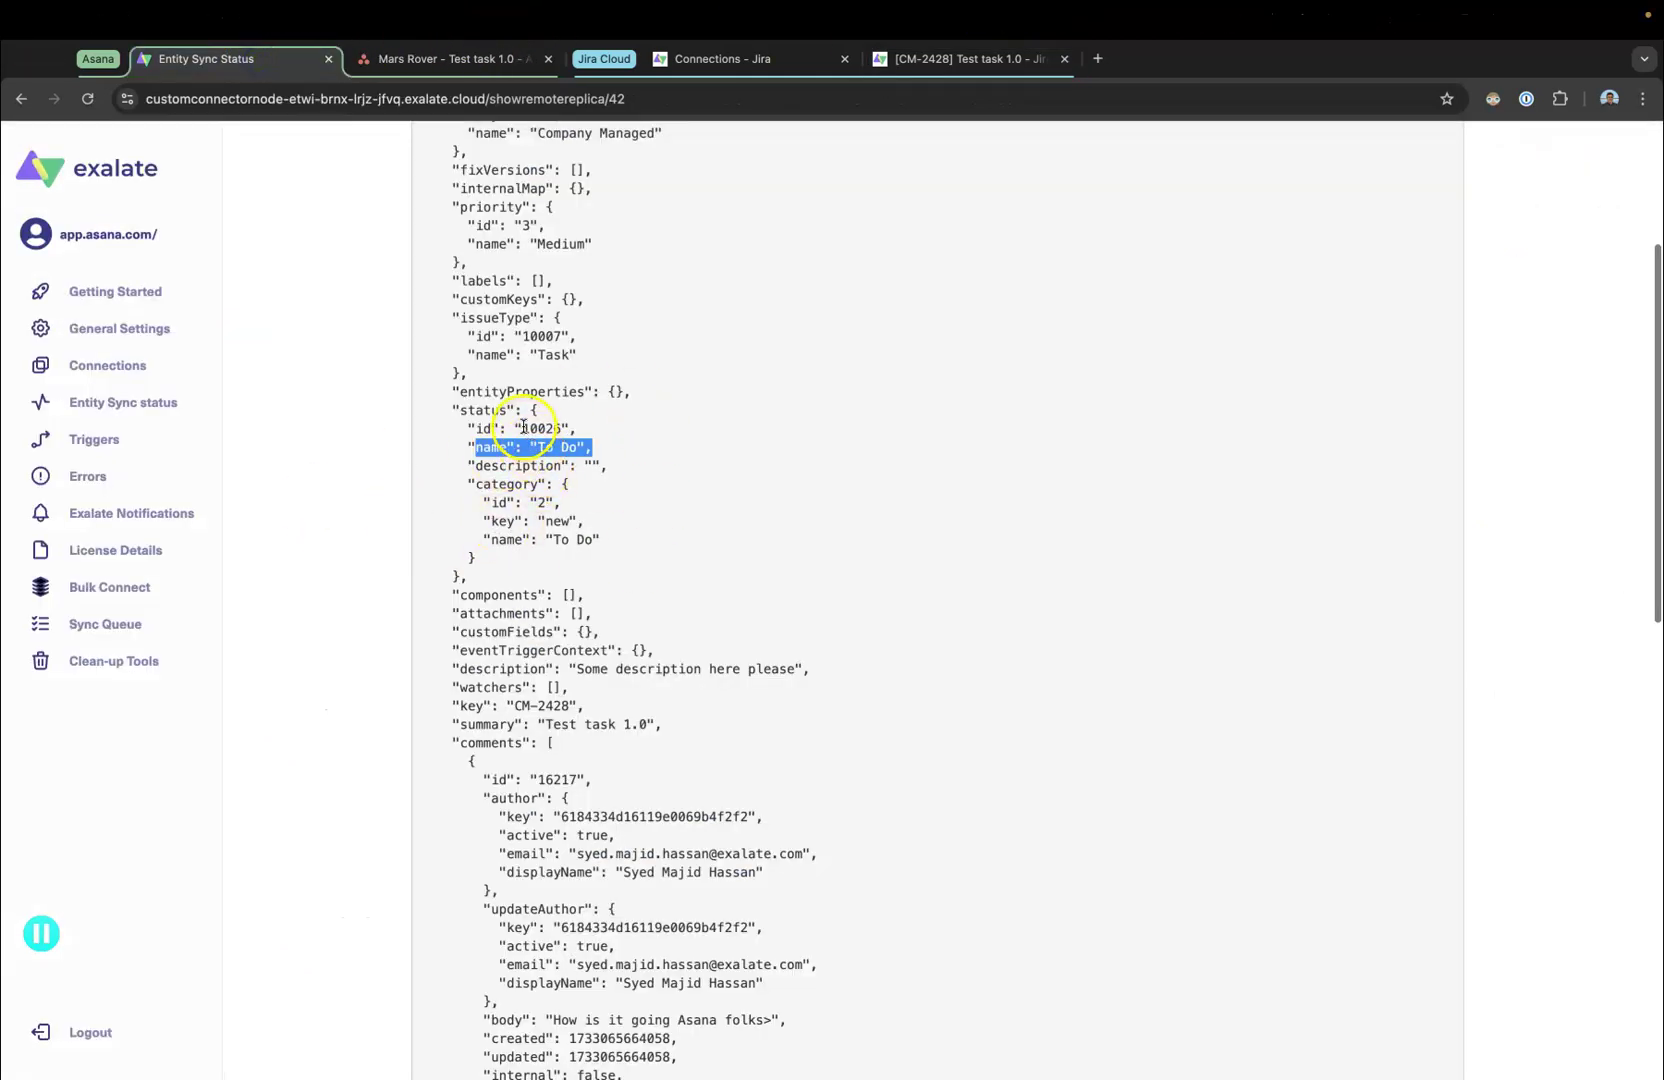
pyautogui.moveTo(446, 404); pyautogui.dragTo(520, 450)
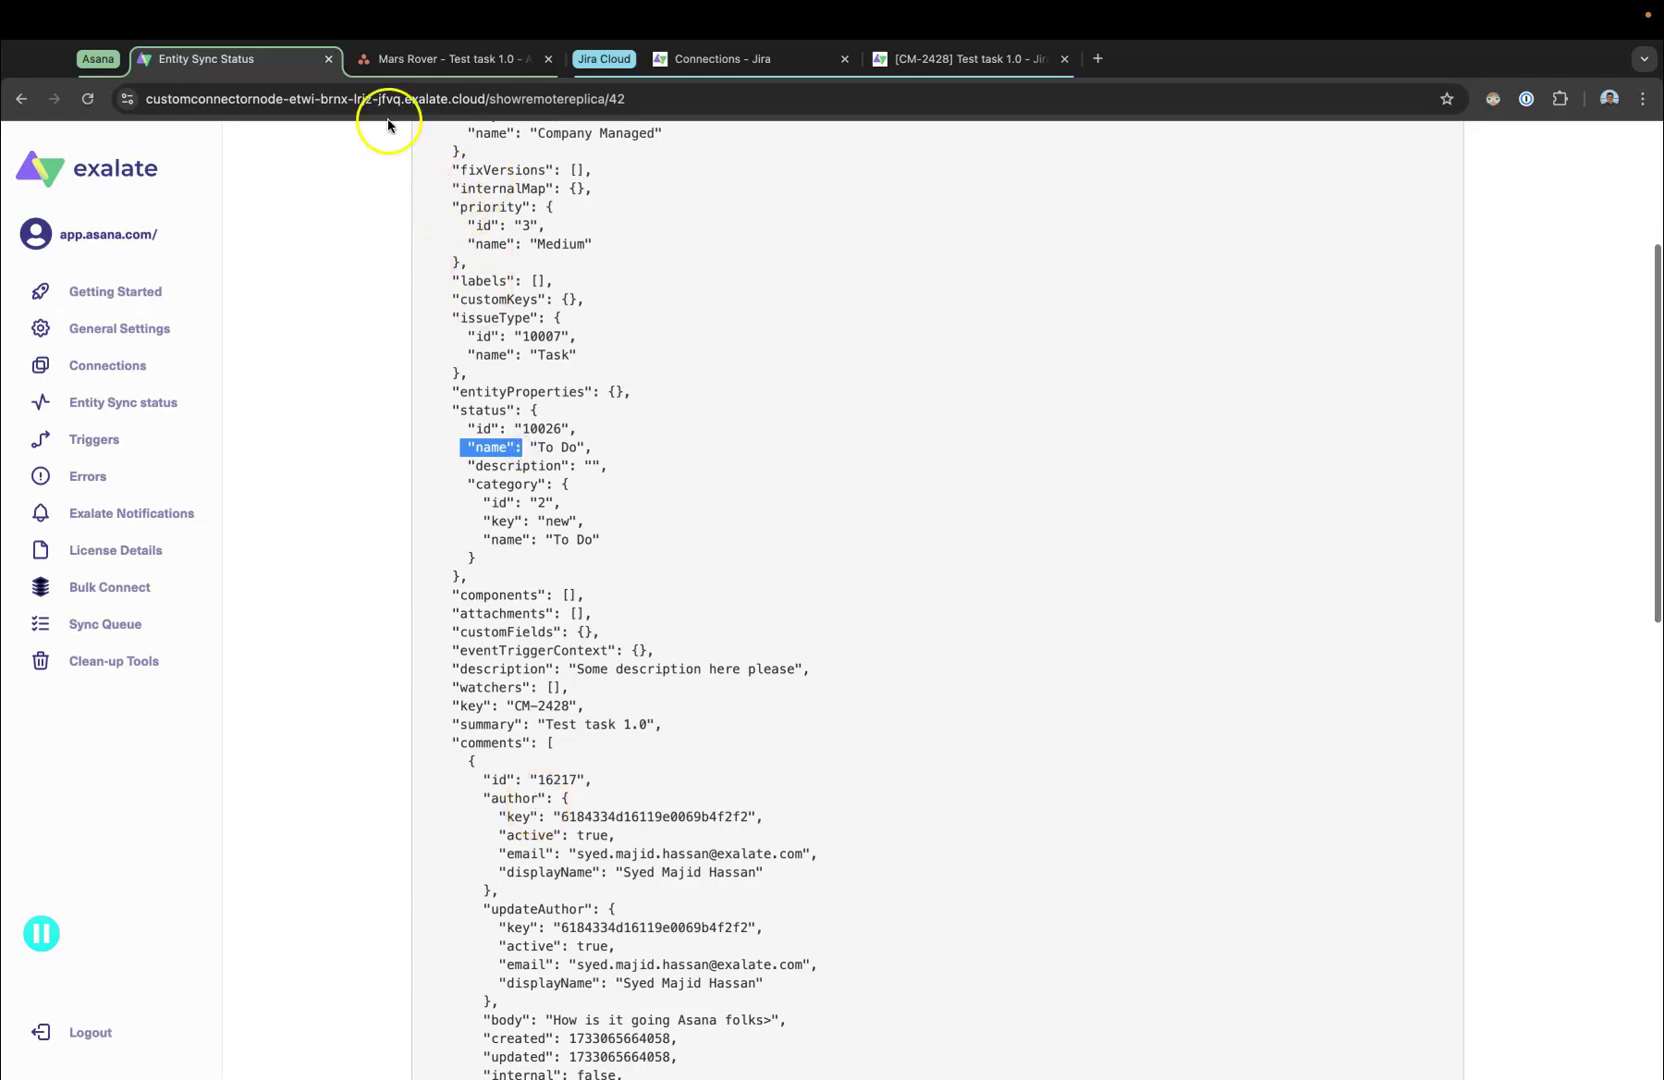
pyautogui.click(430, 58)
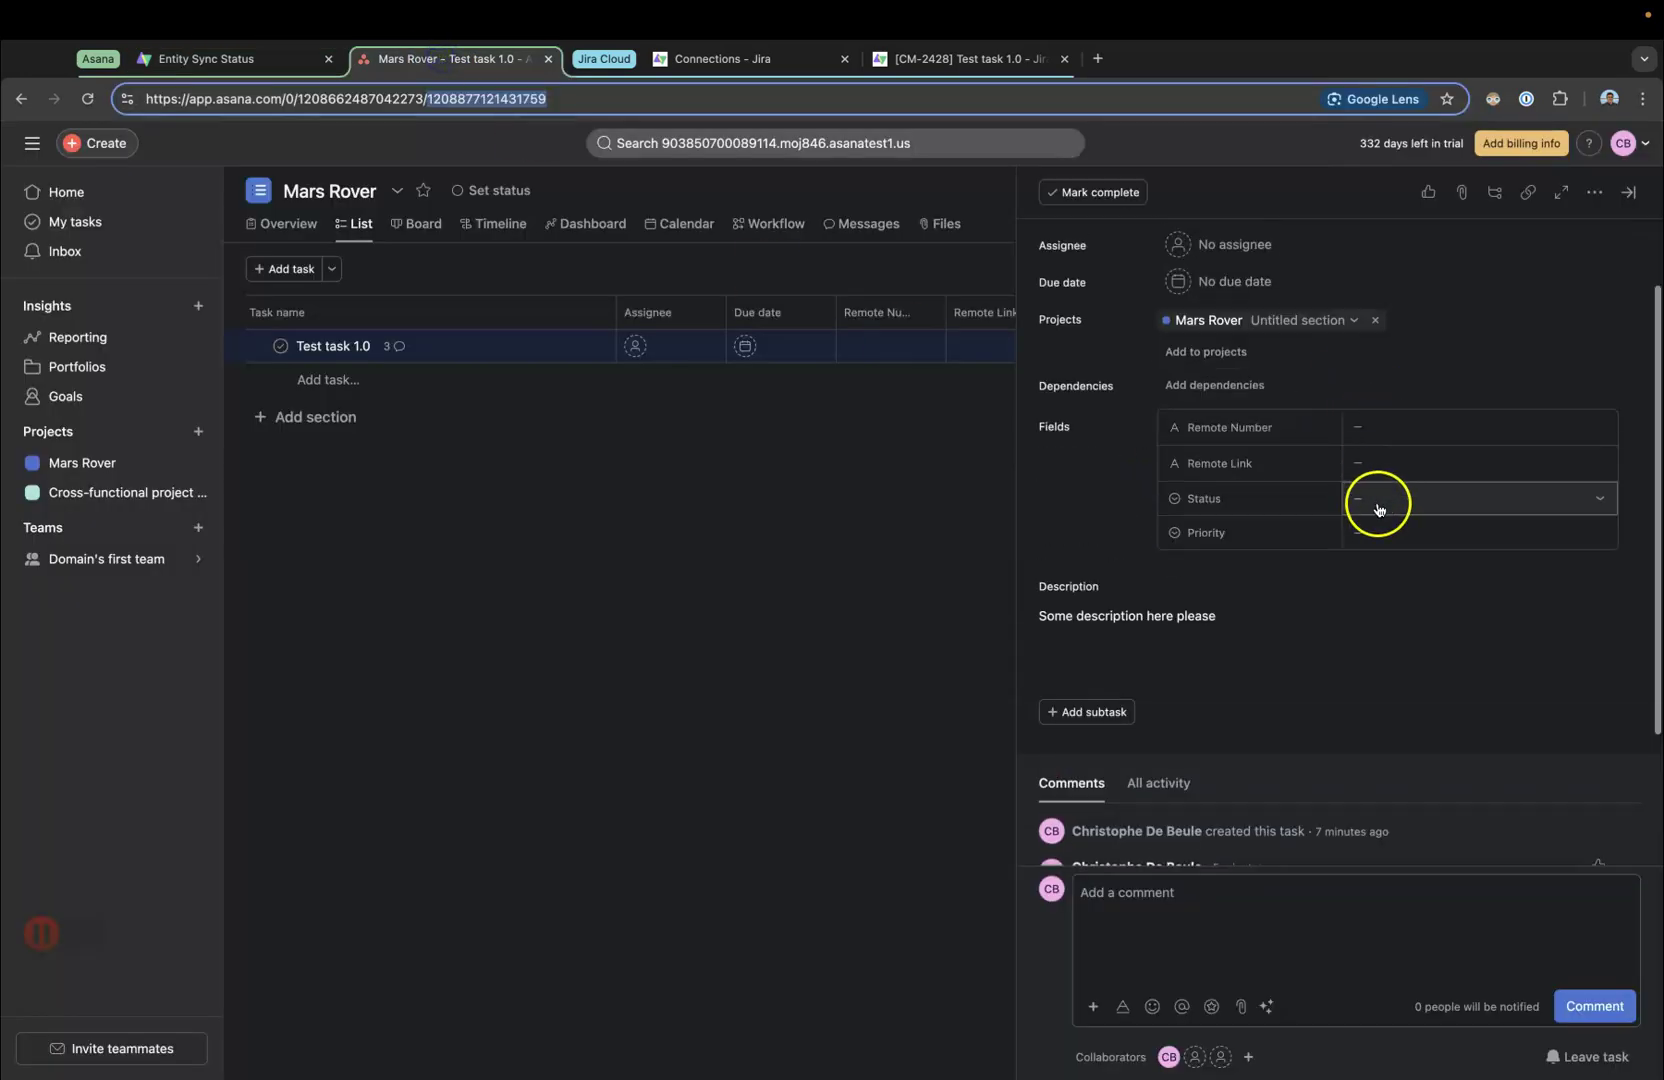
pyautogui.click(1378, 500)
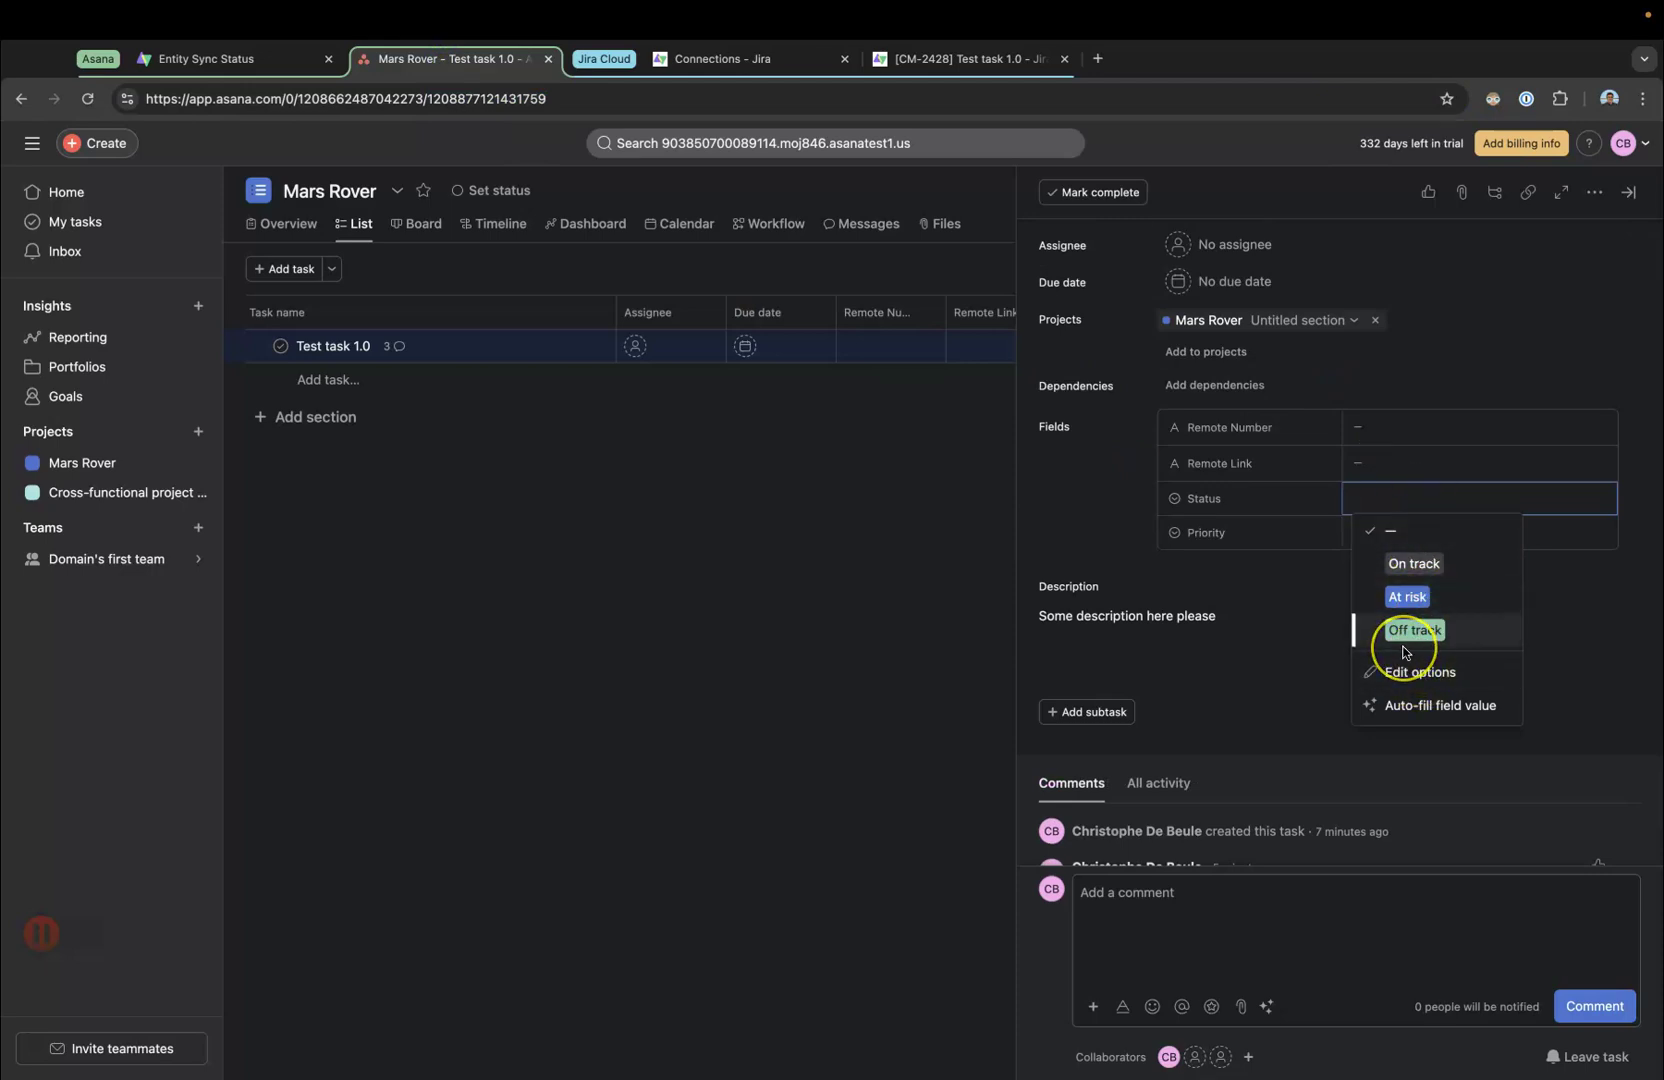
# - In the Asana_to_JC connection on Exalate's Asana side, start def statusMap = [ with the key "To Do" below the incoming sync's attachments line
pyautogui.click(249, 52)
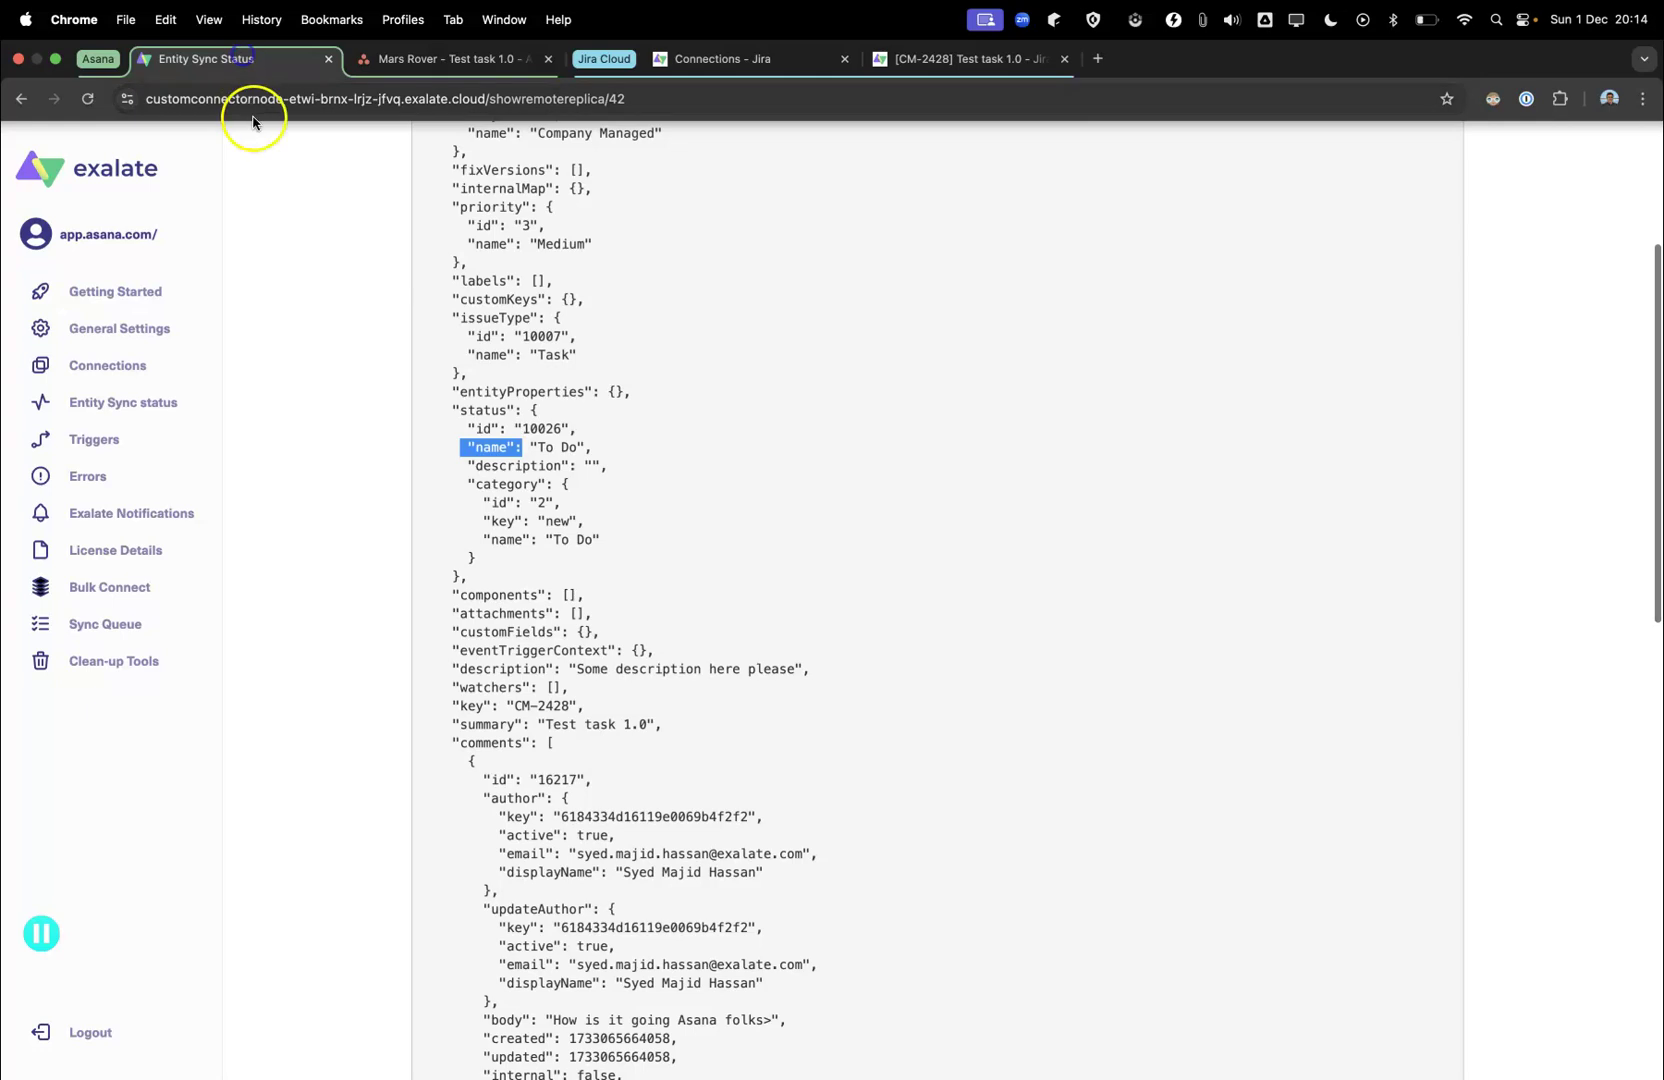
pyautogui.click(112, 364)
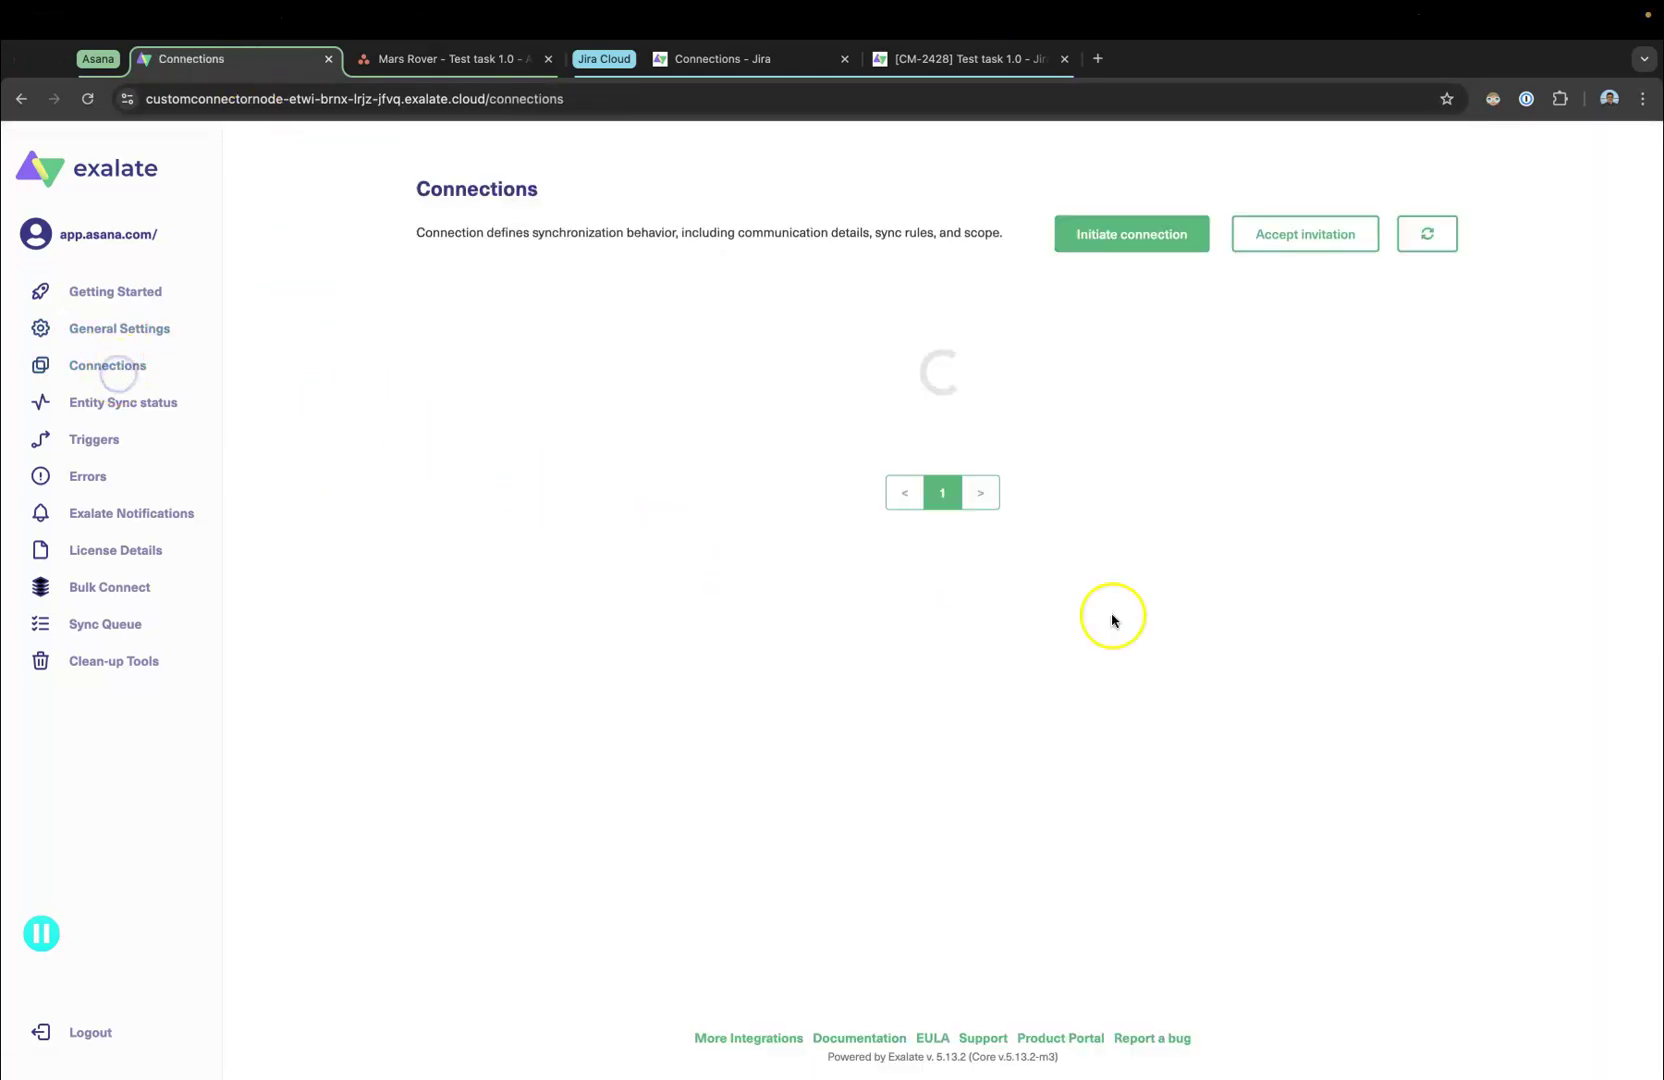
pyautogui.click(1385, 403)
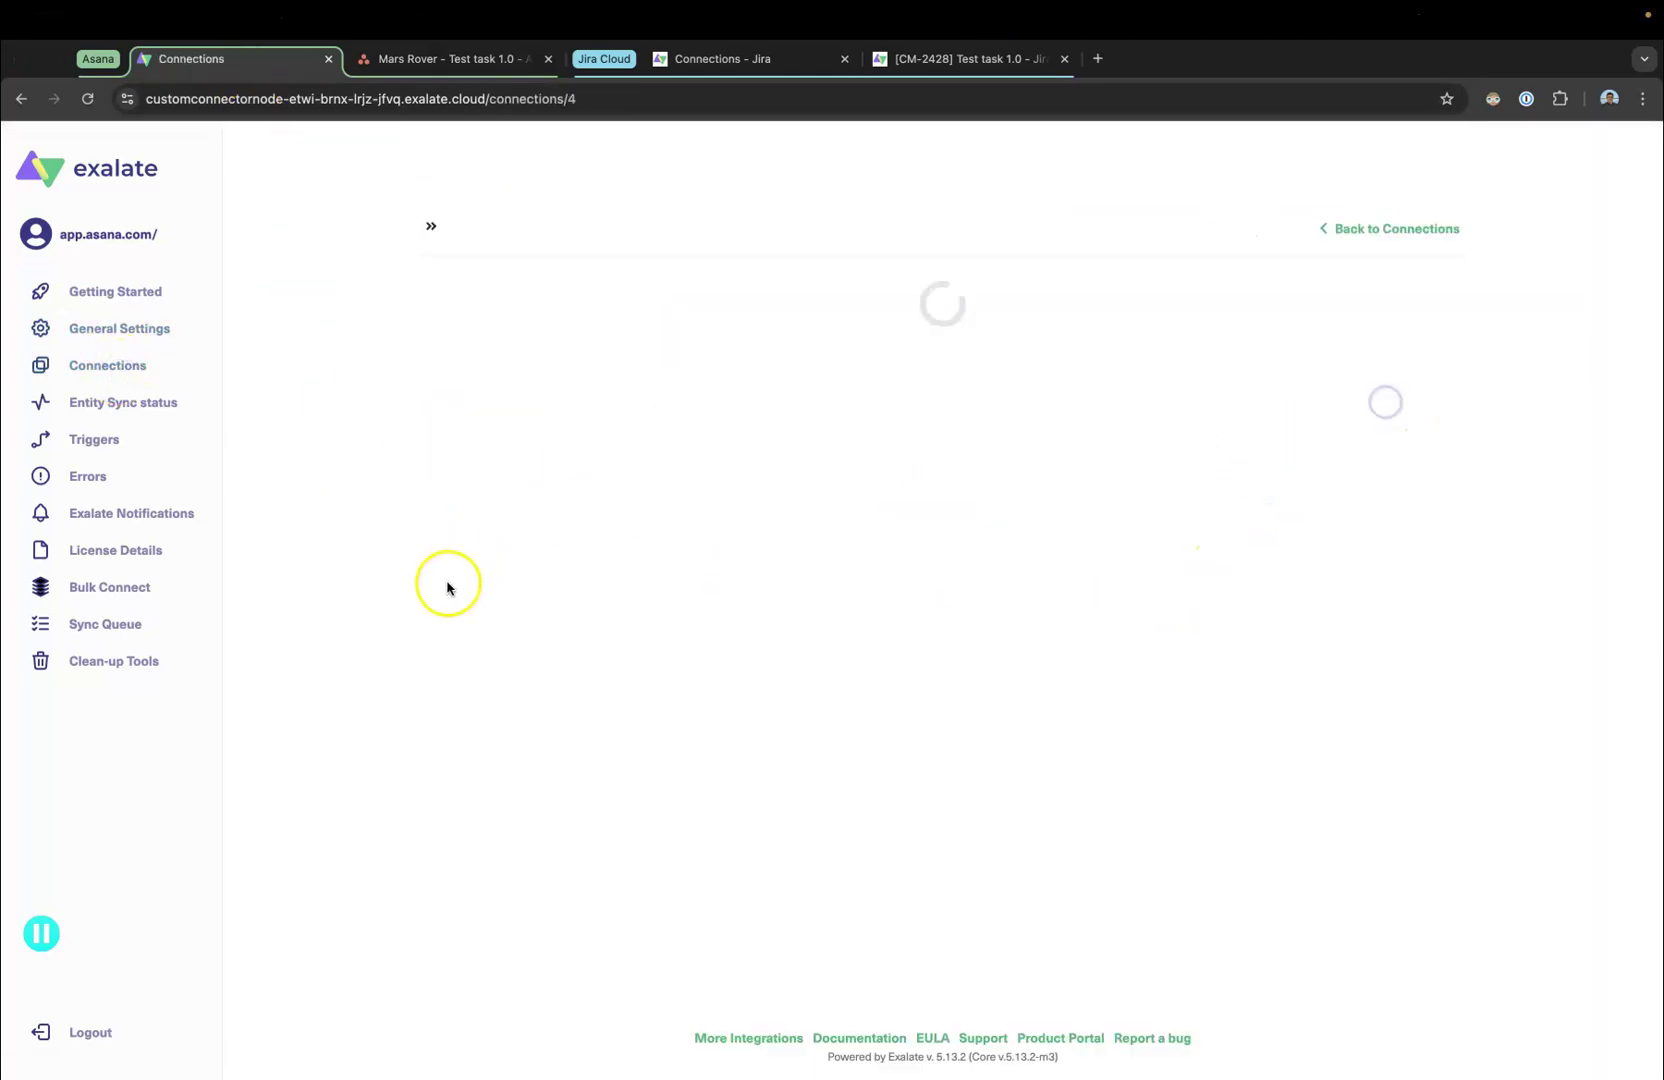
pyautogui.scroll(-5, 461, 625)
pyautogui.click(1041, 542)
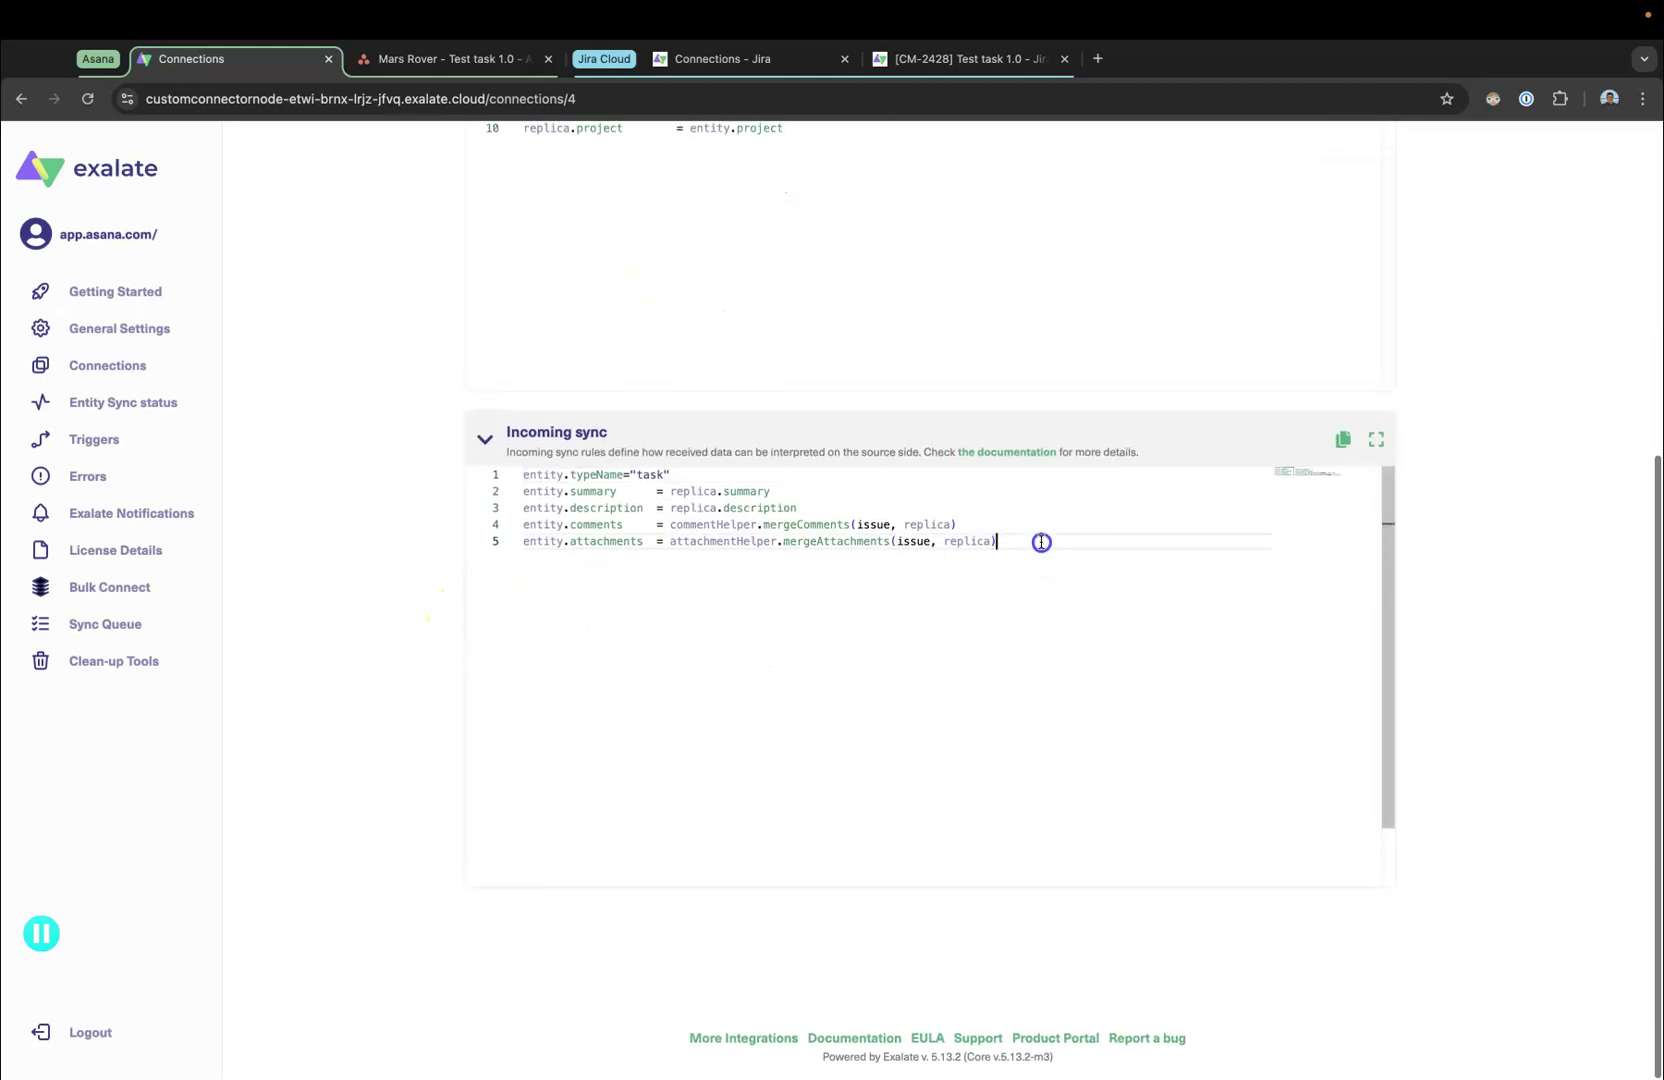
pyautogui.press('Return')
pyautogui.press('Return')
pyautogui.write('def statusMap = [')
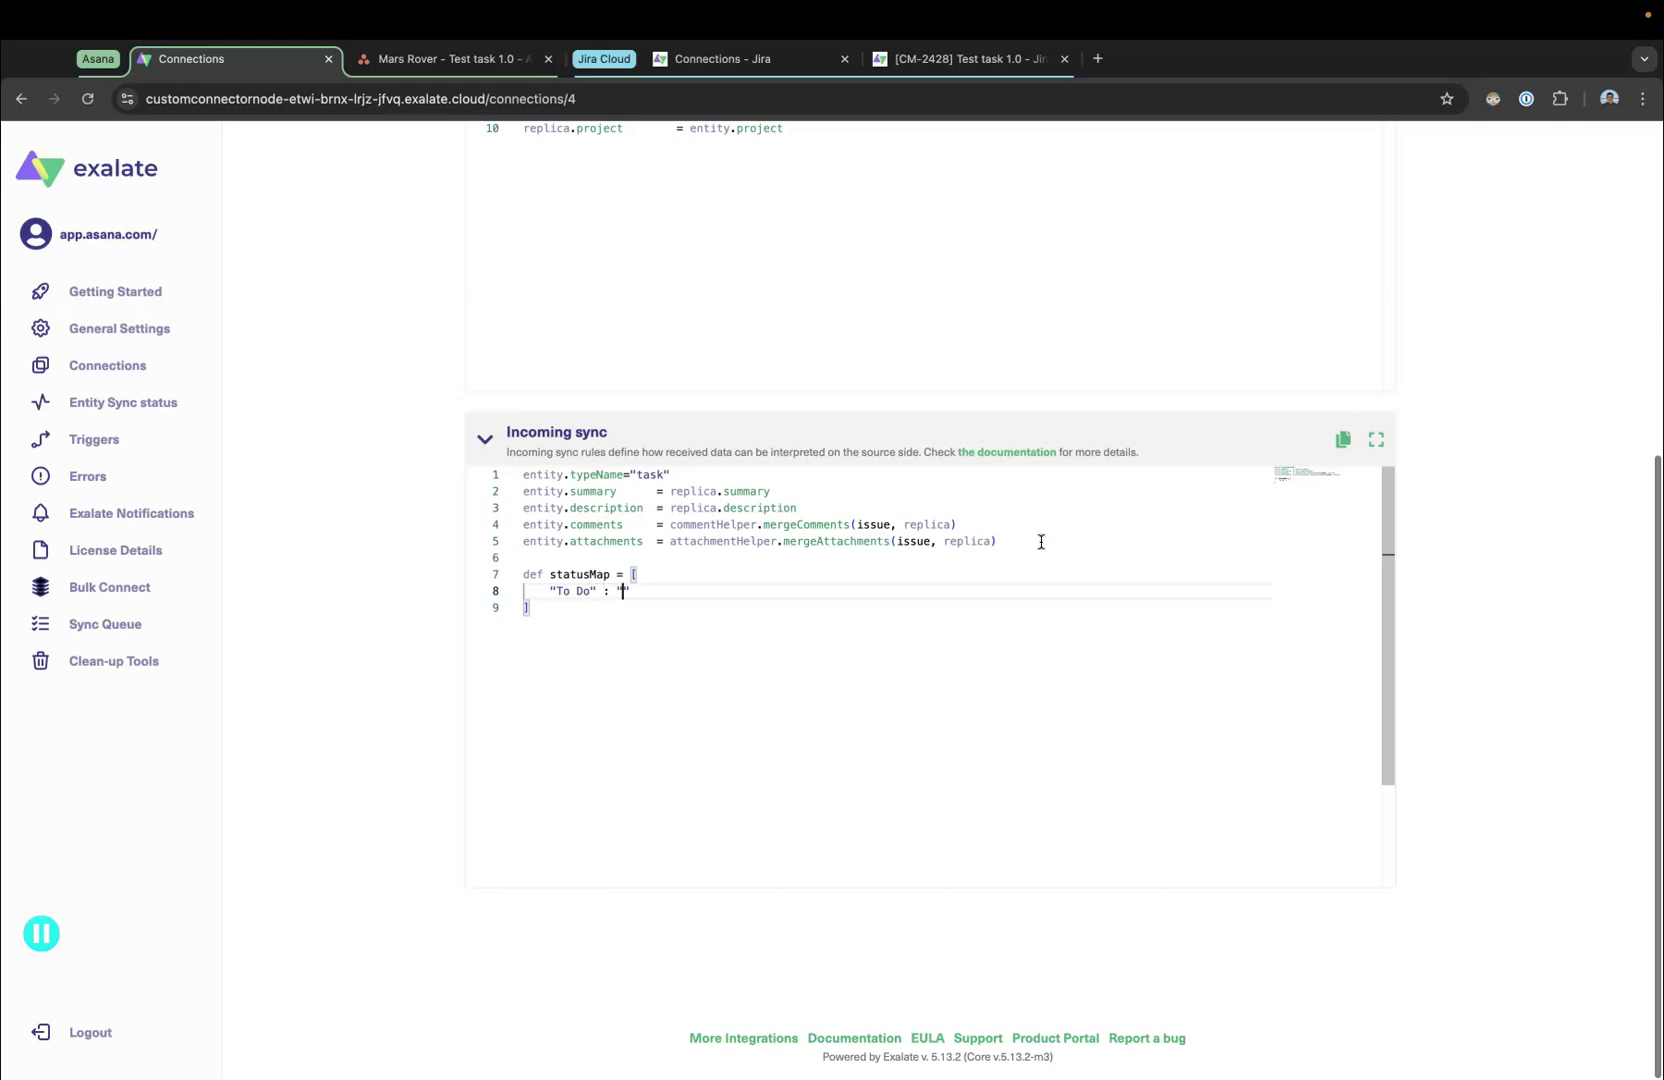
# - Check Asana's Status options, and map "To Do" to "On track" and "In Progress" to "At risk" in statusMap
pyautogui.click(440, 58)
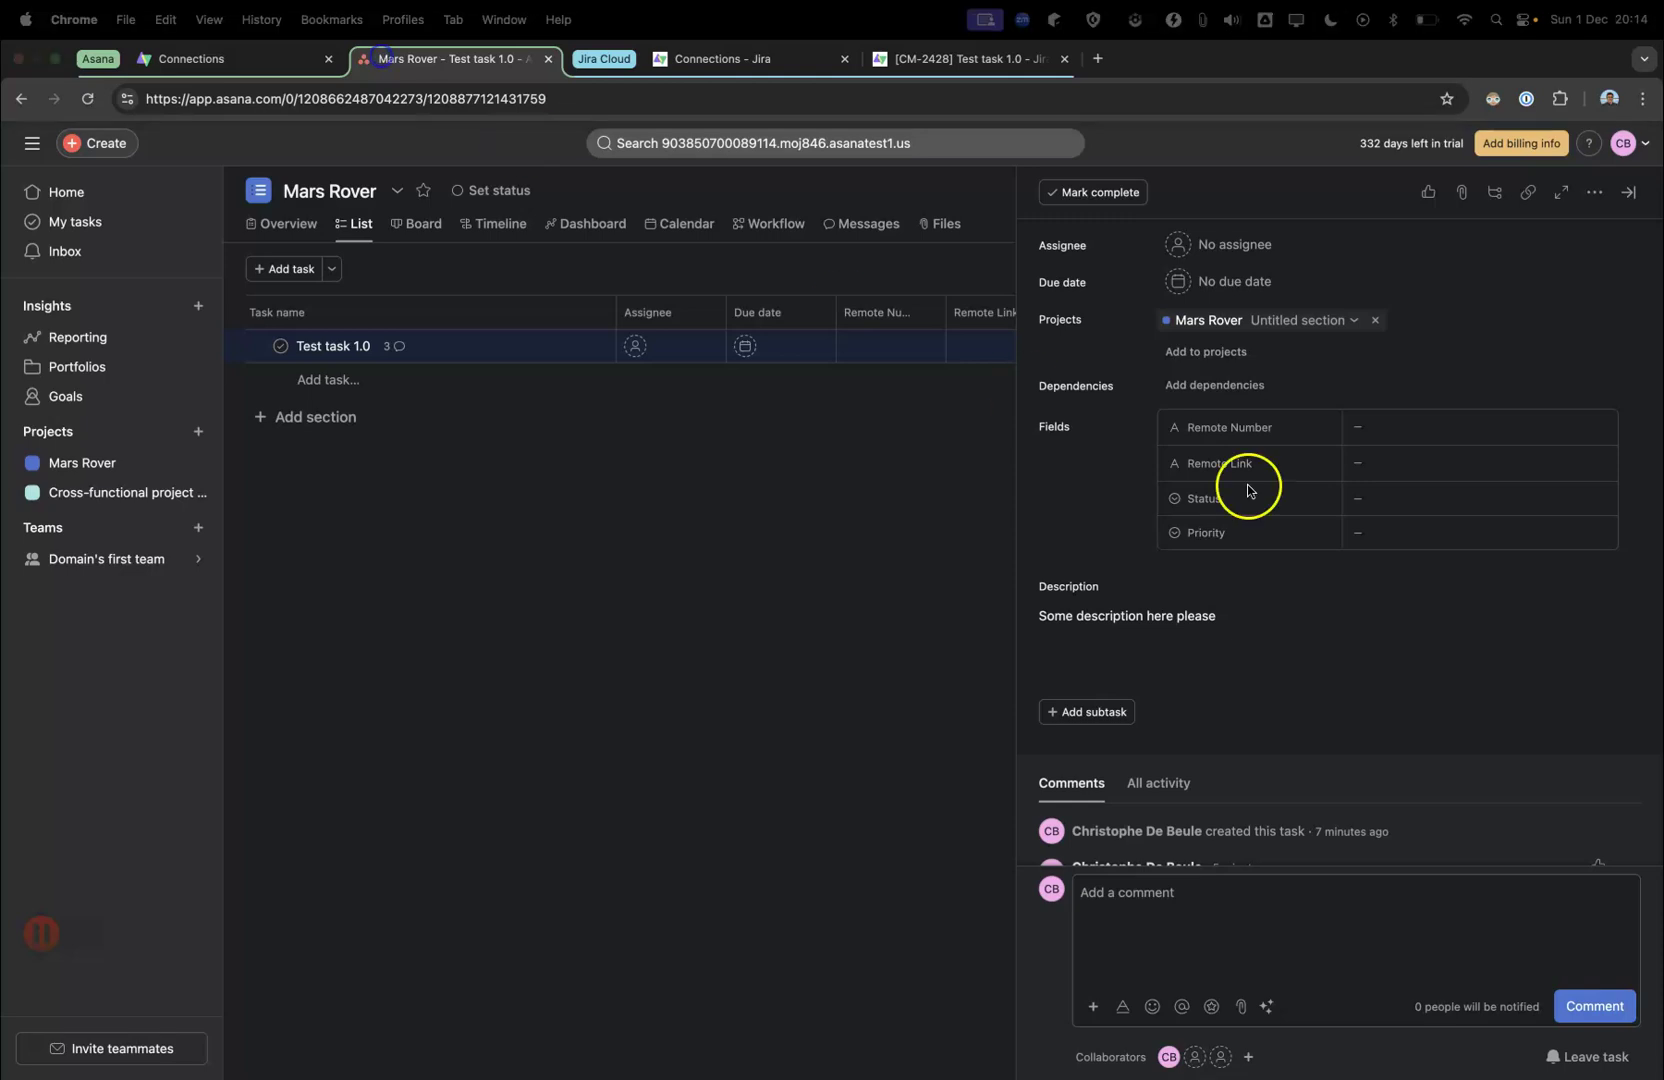
pyautogui.click(1360, 499)
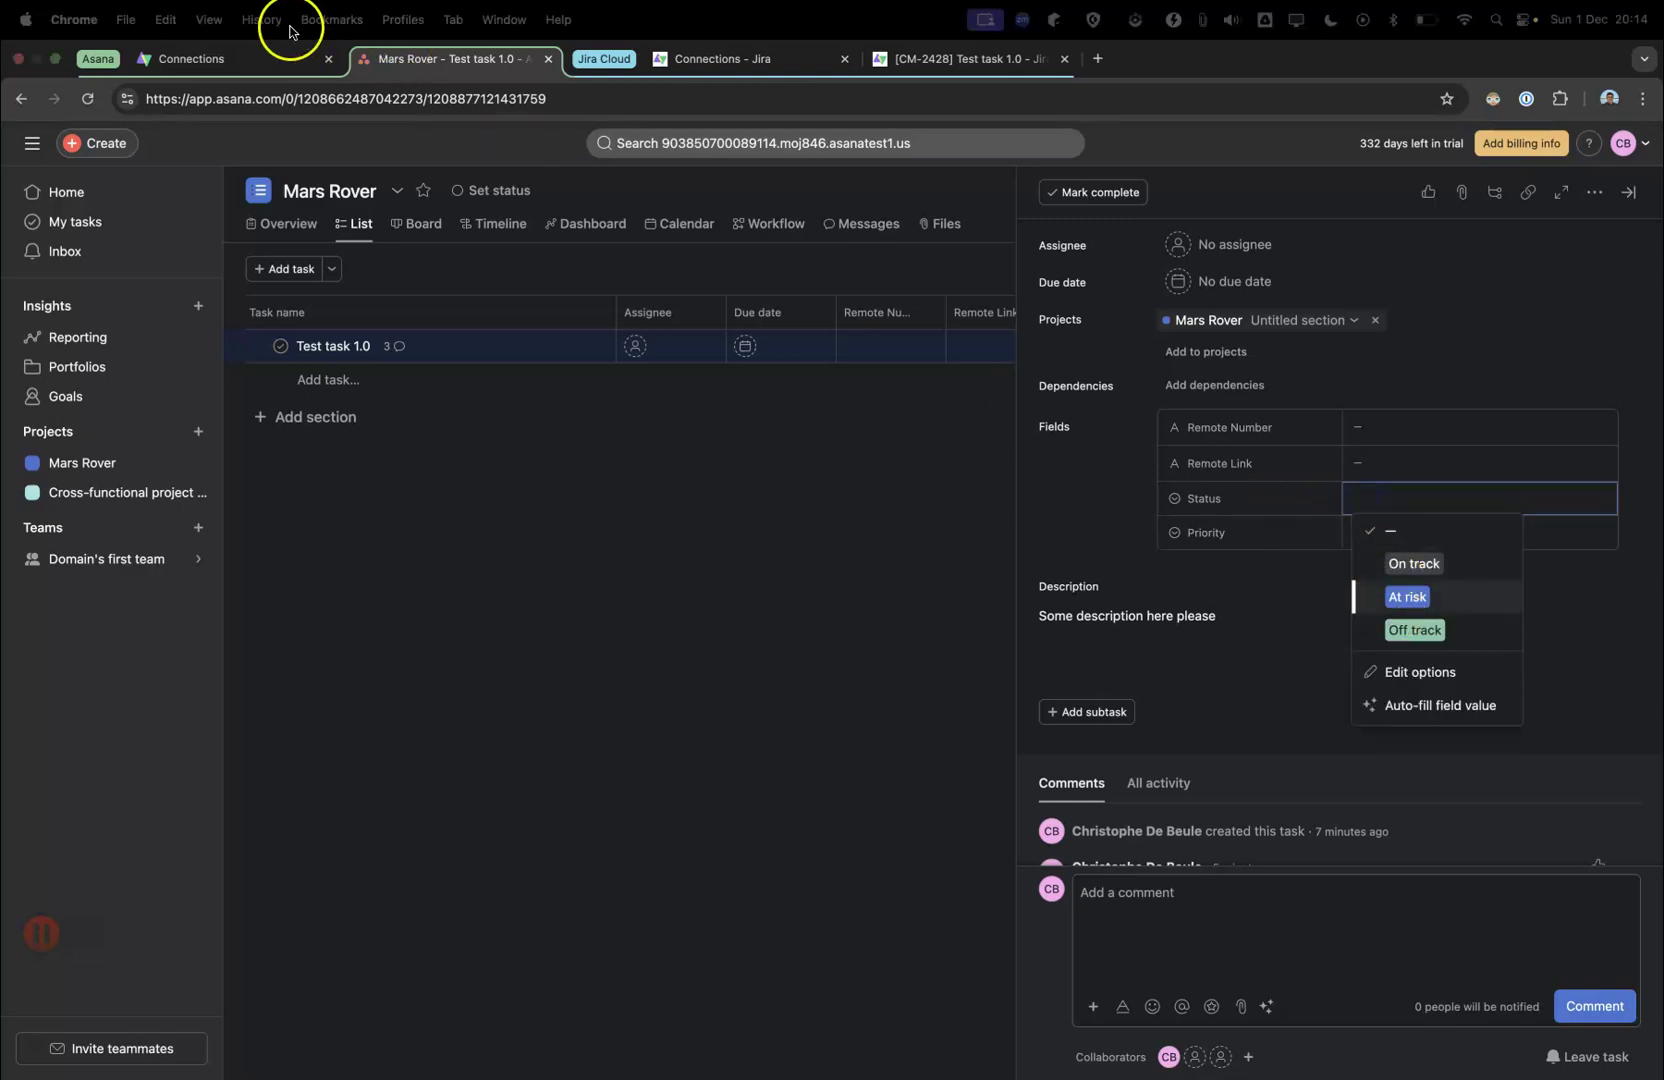
pyautogui.click(237, 59)
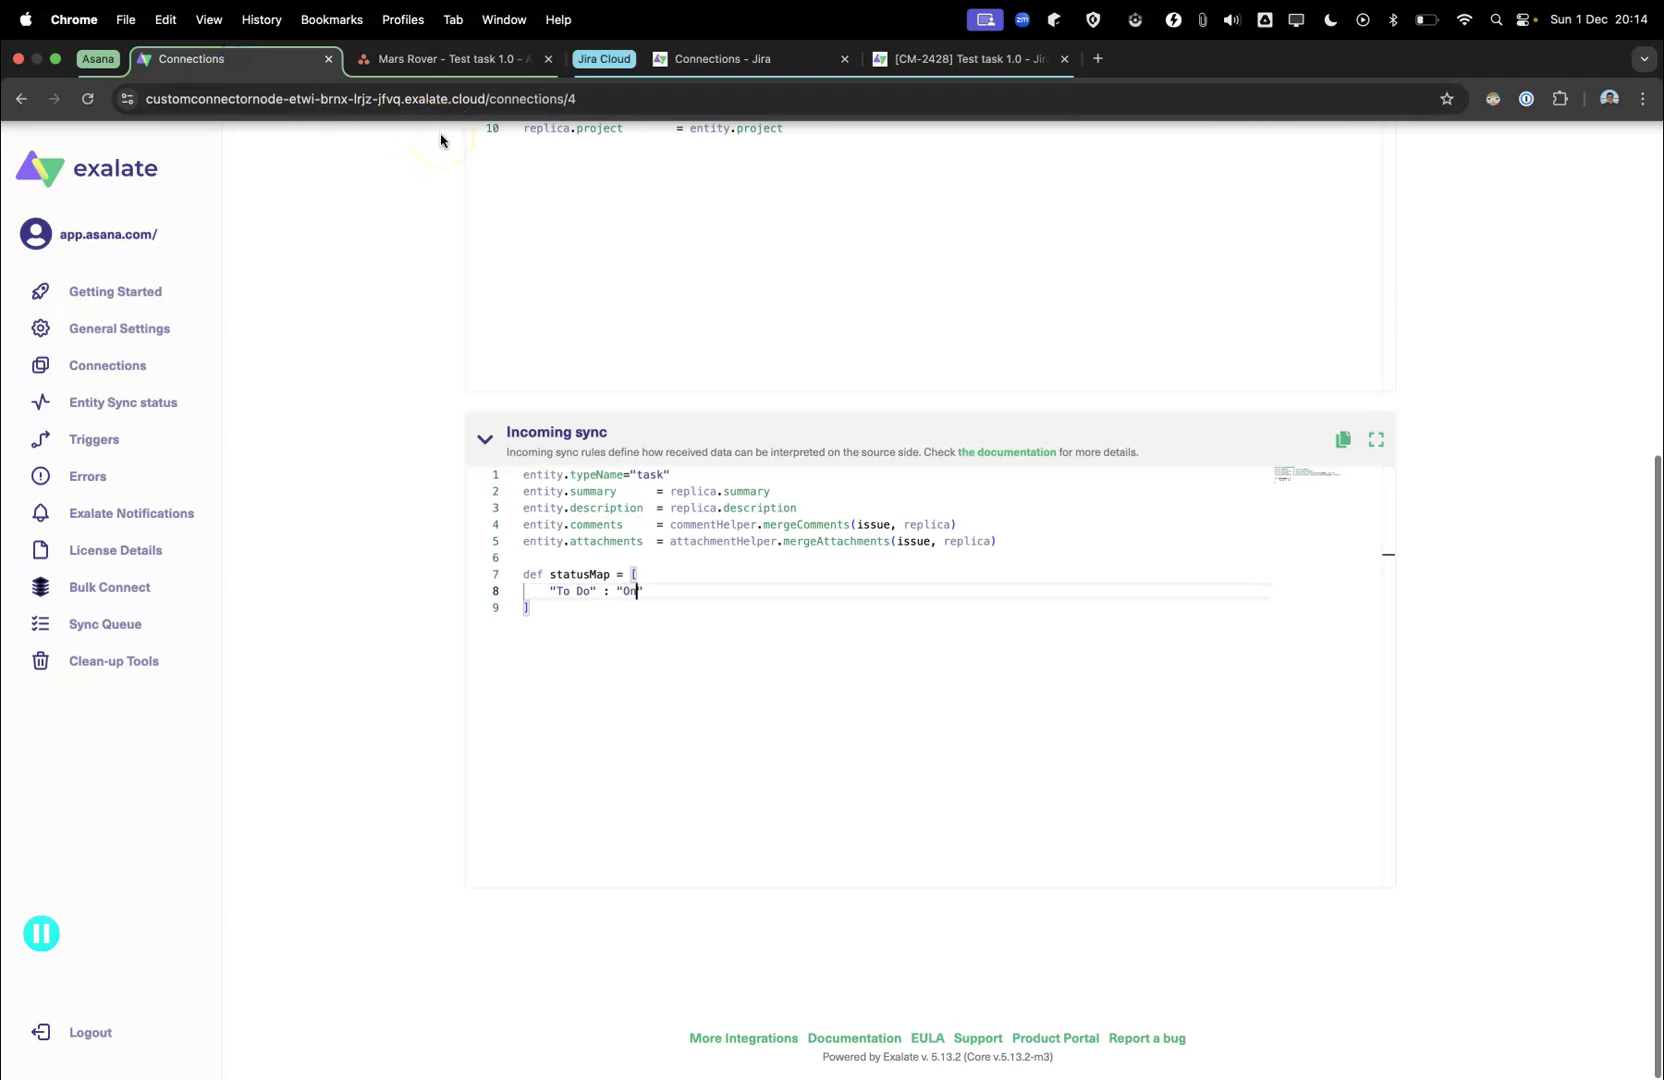
pyautogui.write(',')
pyautogui.press('Return')
pyautogui.write('"In Progress" : "At risk')
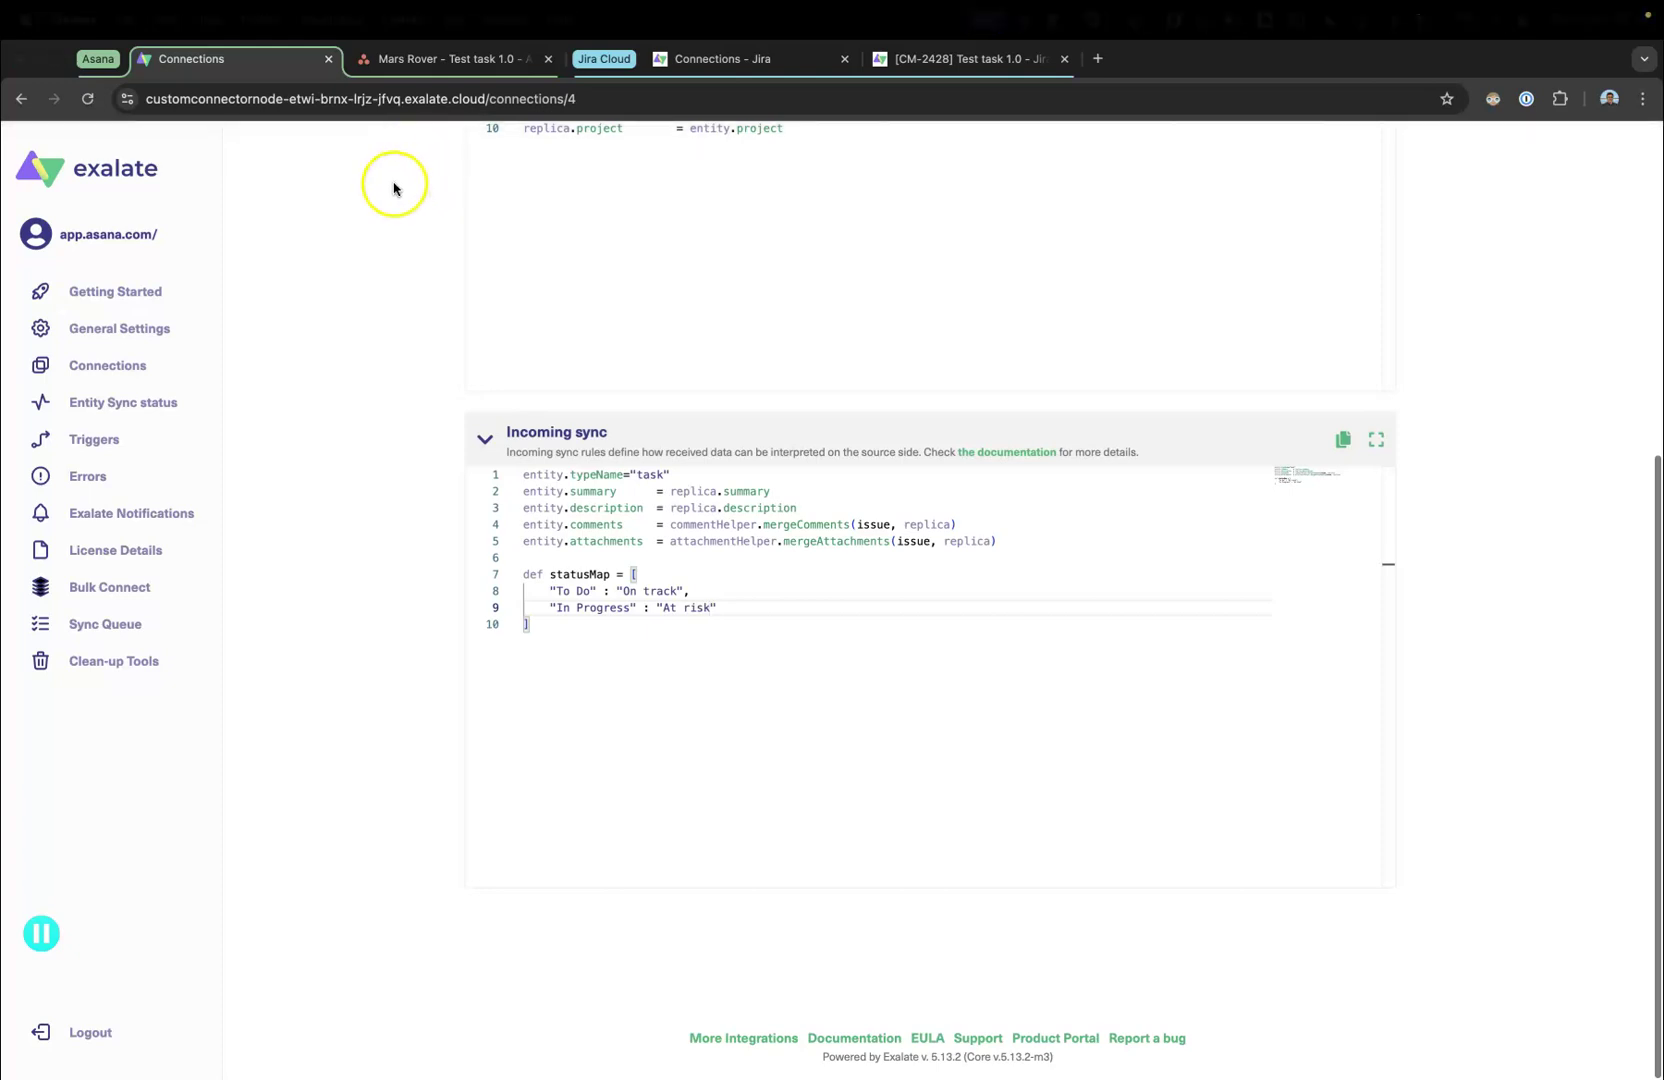
# - Below statusMap in the incoming sync, add the line entity.status = statusMap[replica.status.name]
pyautogui.click(562, 628)
pyautogui.press('Return')
pyautogui.write('entity.')
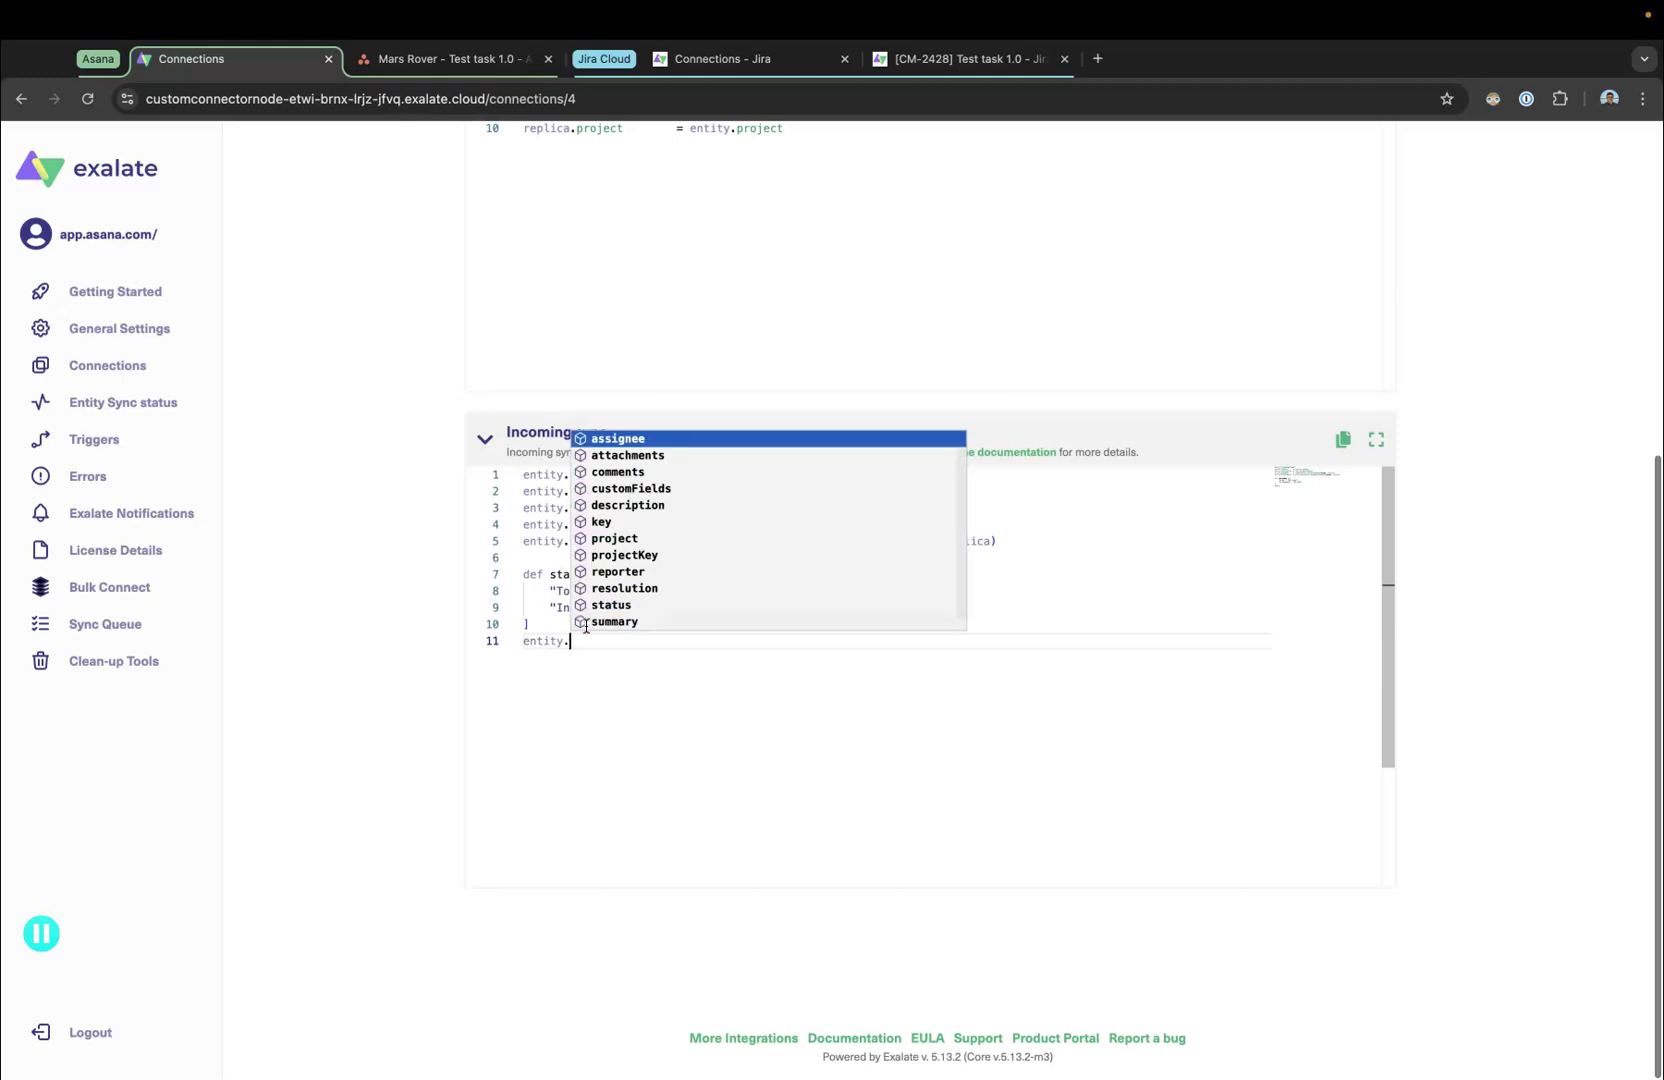
pyautogui.write('status = statusM')
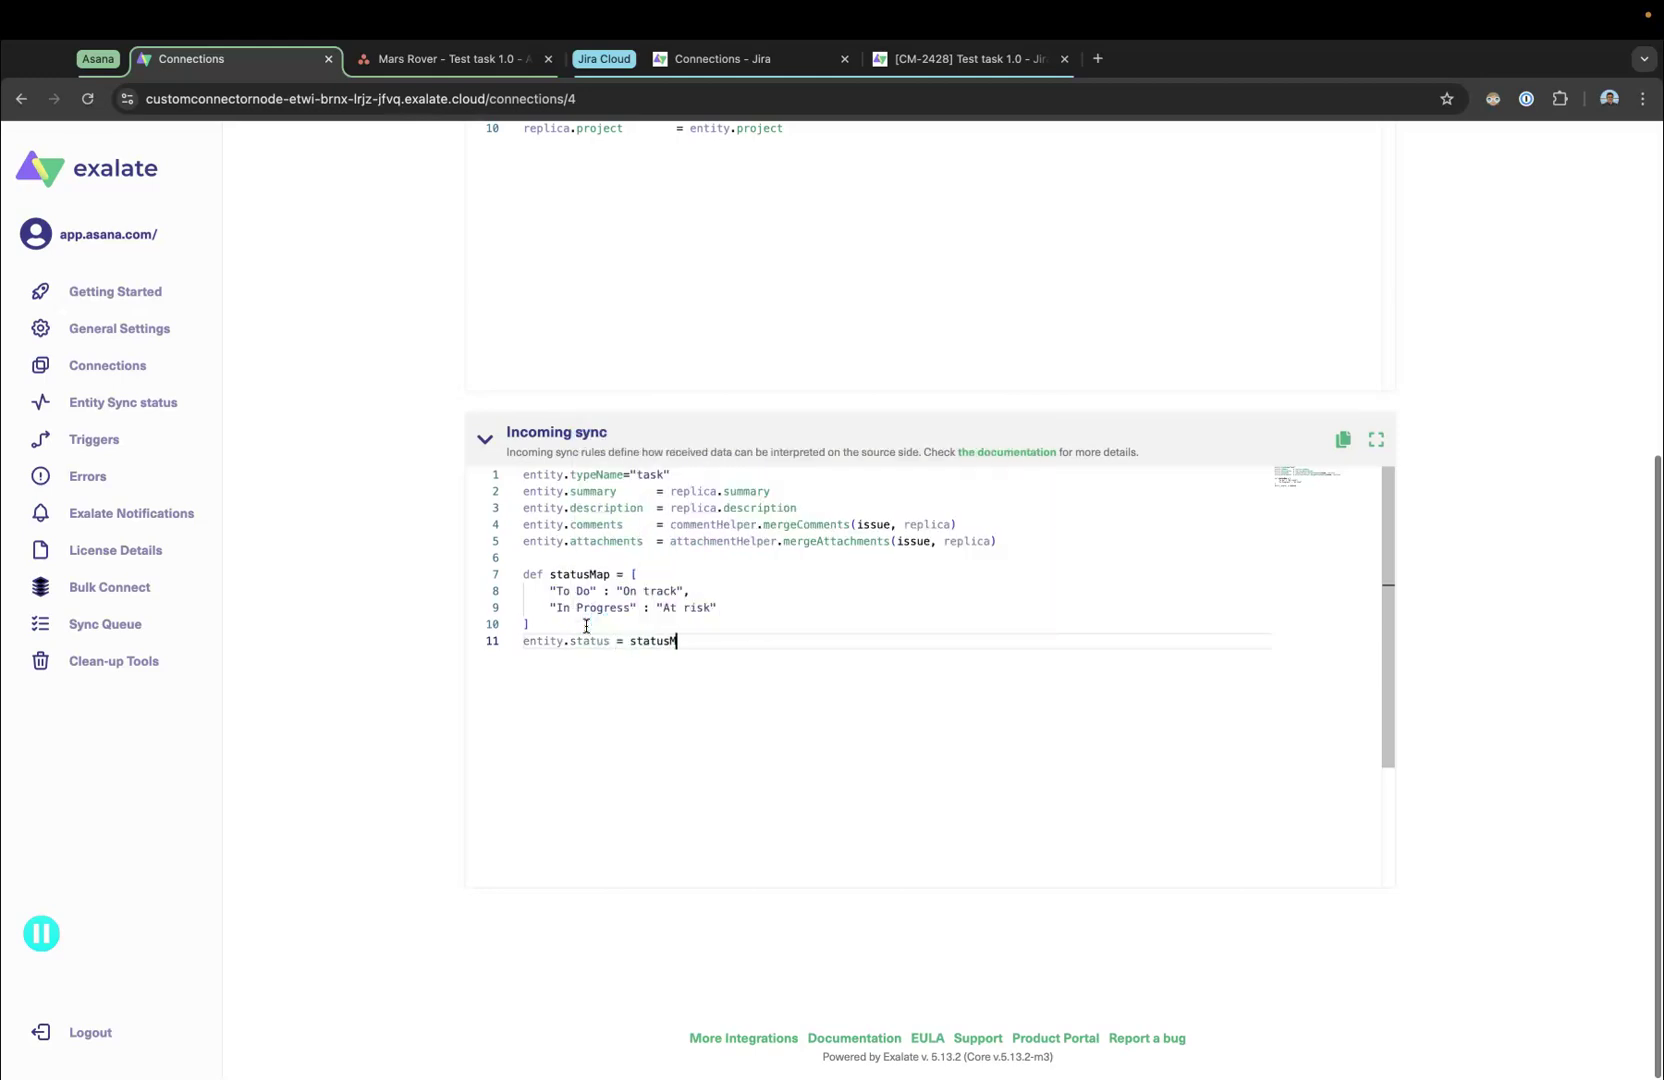
pyautogui.write('ap[rep')
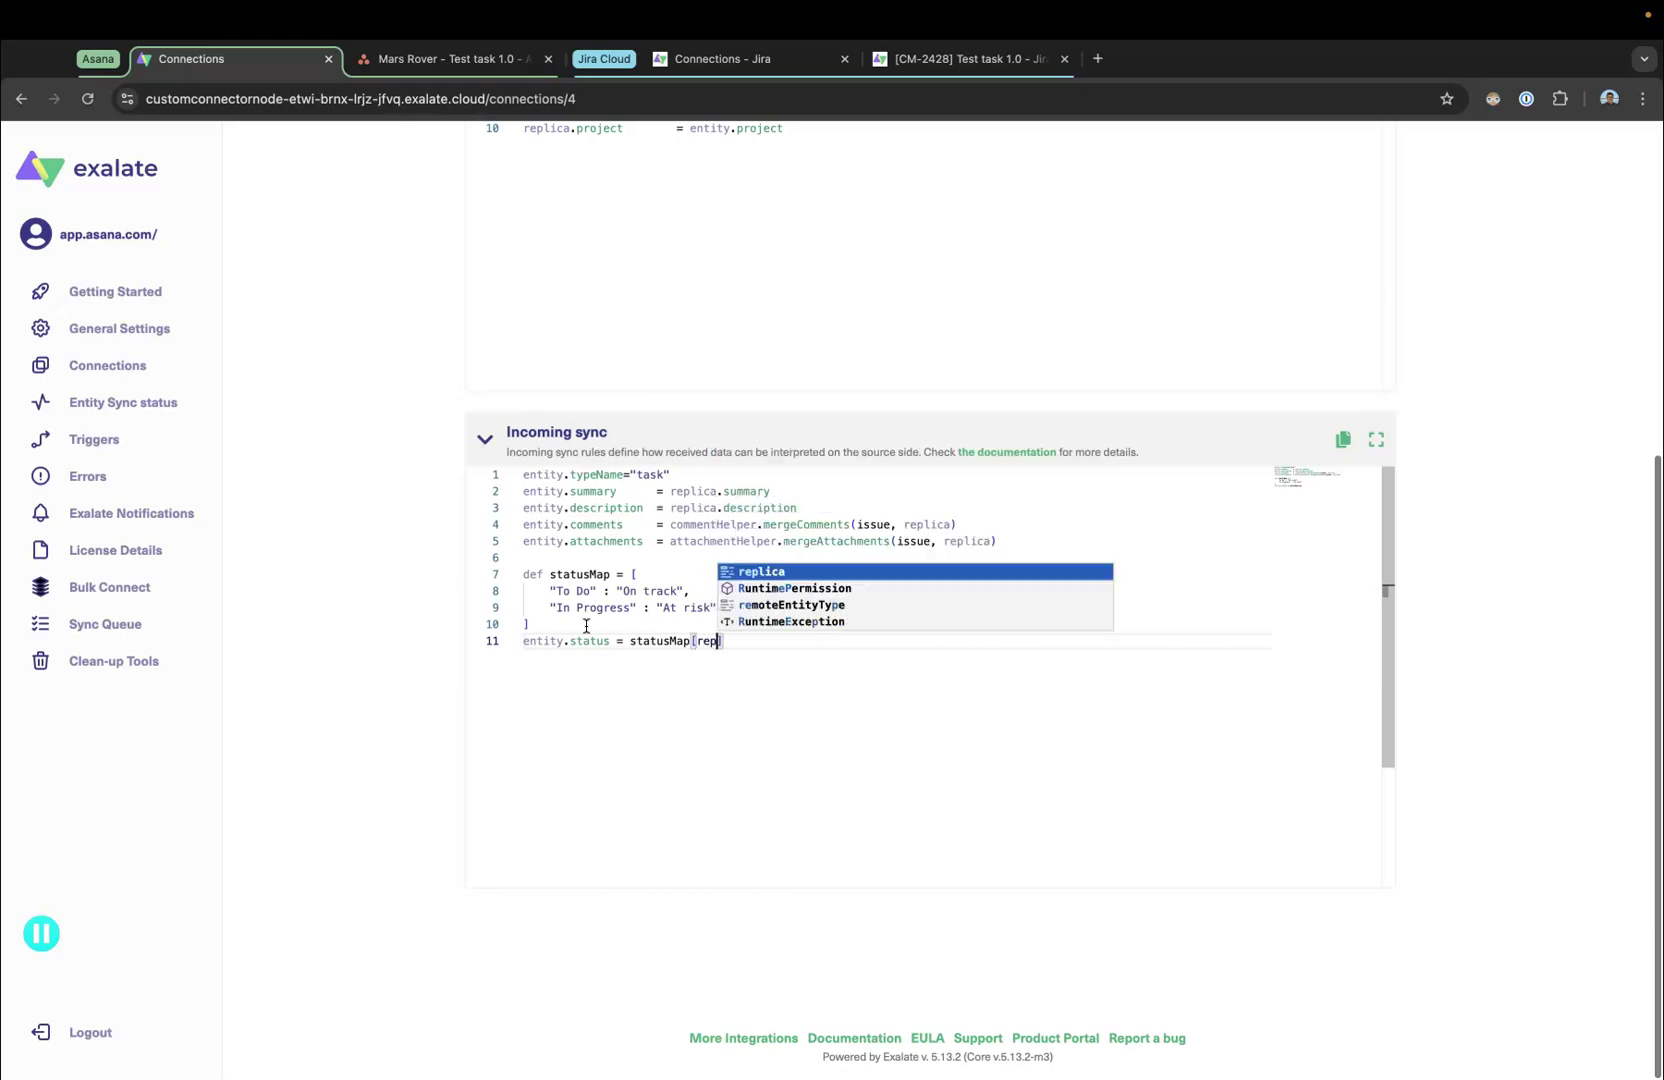
pyautogui.write('lica.status.map')
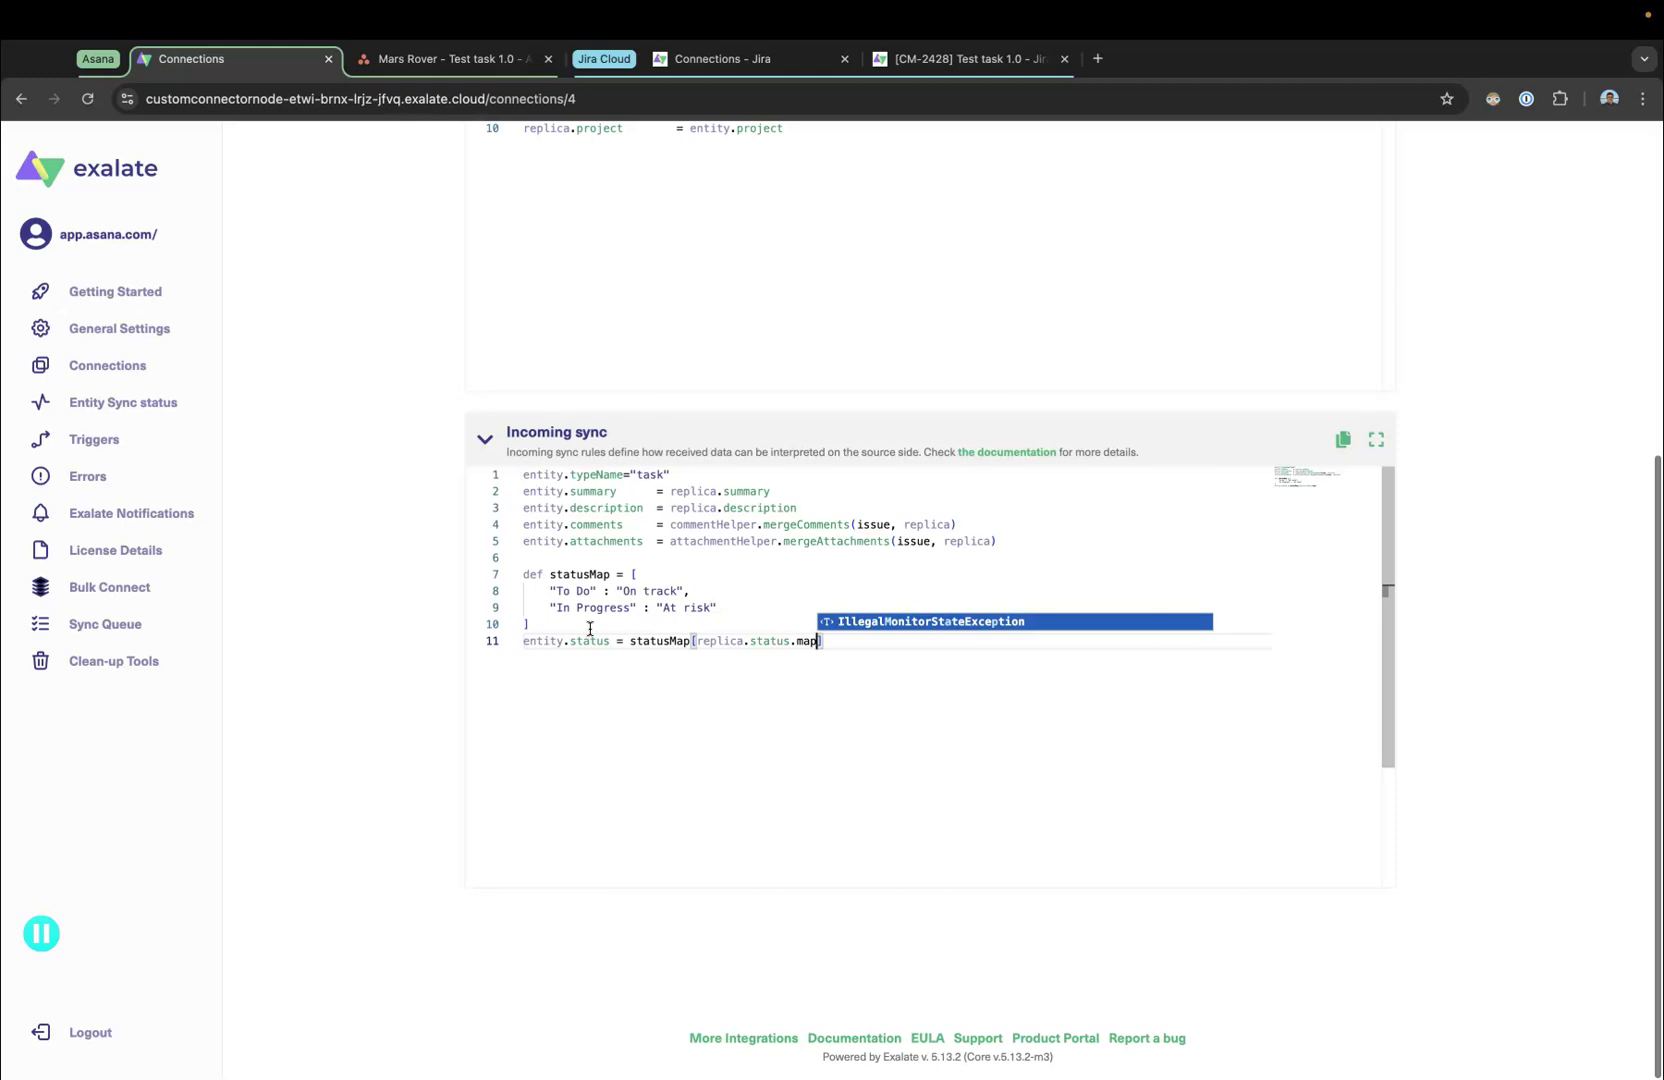
pyautogui.press('BackSpace')
pyautogui.press('BackSpace')
pyautogui.press('BackSpace')
pyautogui.write('name')
pyautogui.click(650, 672)
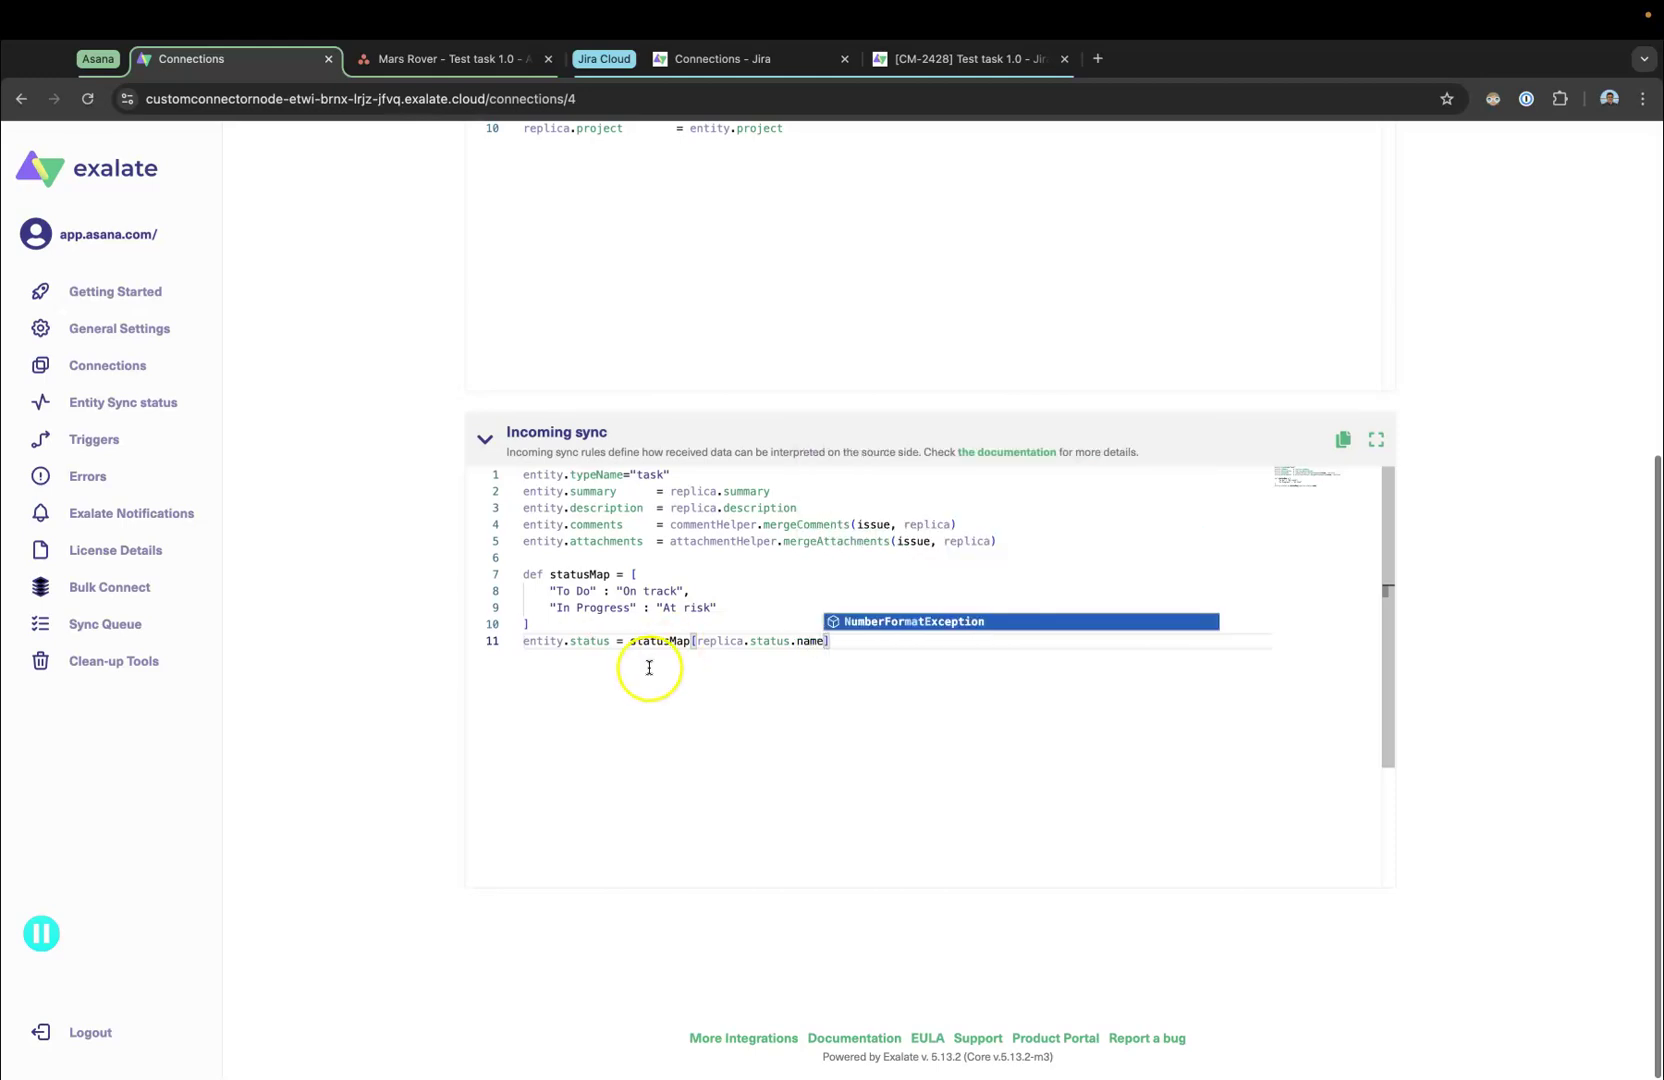
# - Review the parts of the entity.status mapping line and publish the Asana_to_JC connection's changes
pyautogui.moveTo(826, 641); pyautogui.dragTo(785, 642)
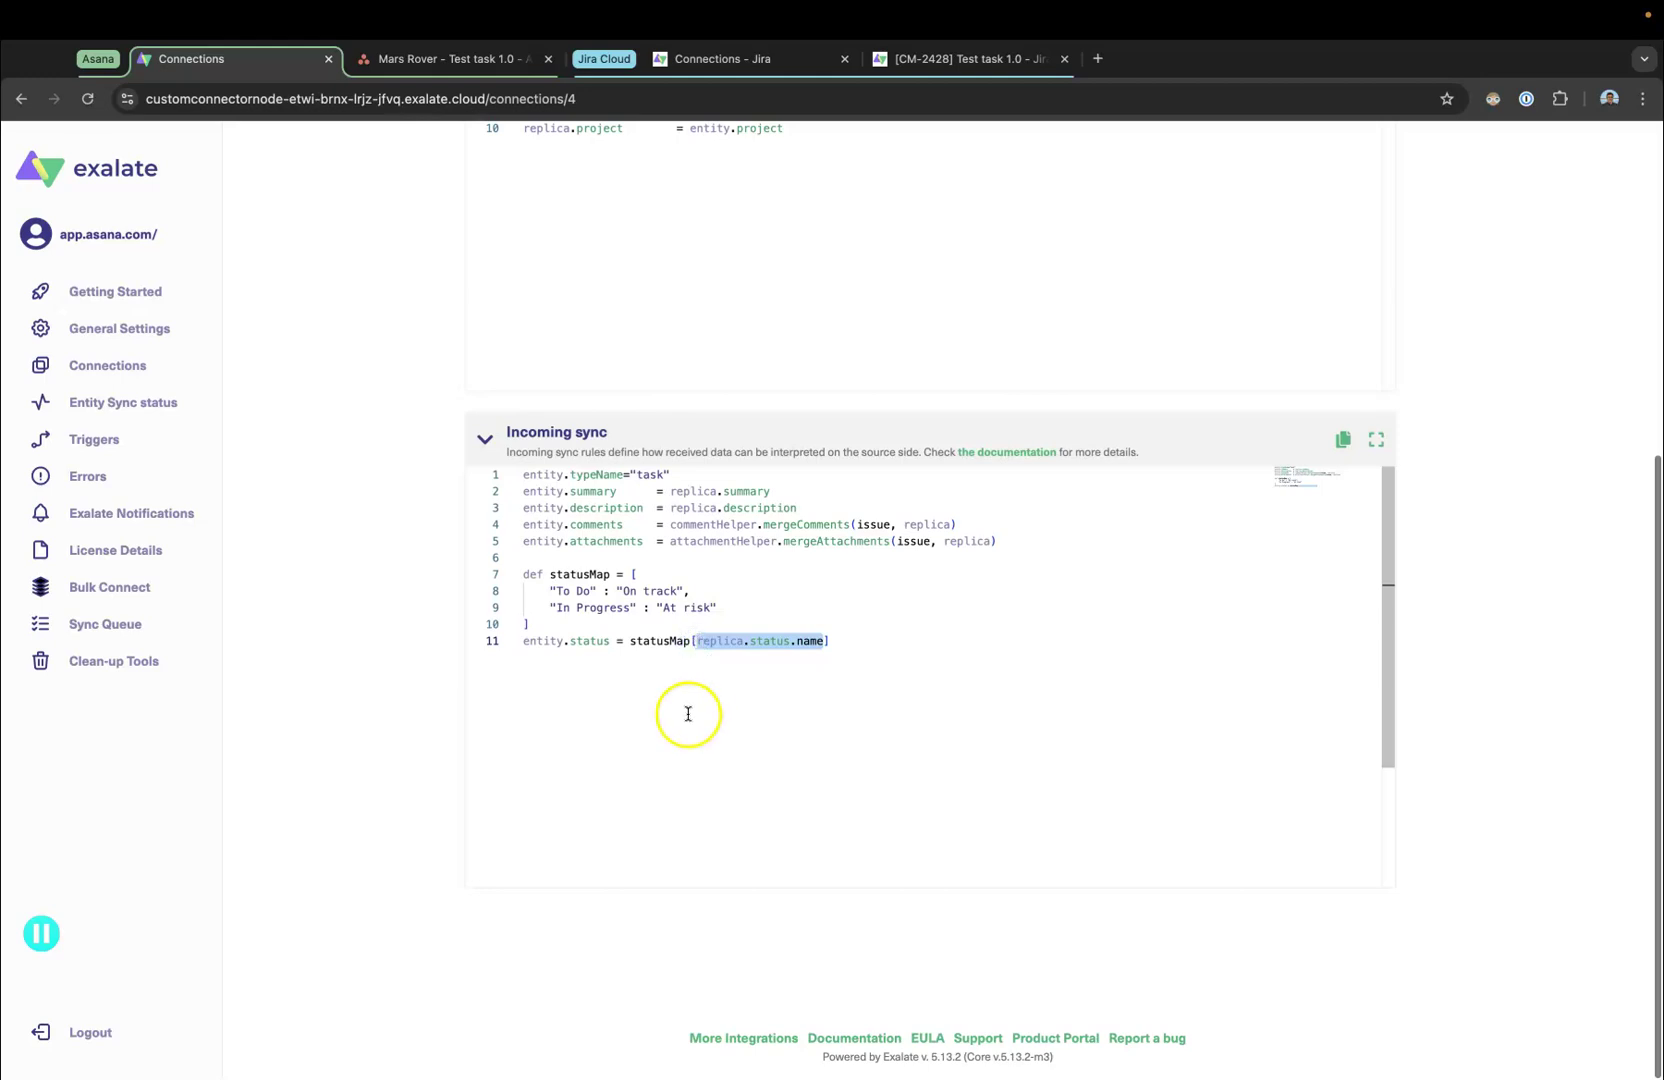
pyautogui.doubleClick(628, 644)
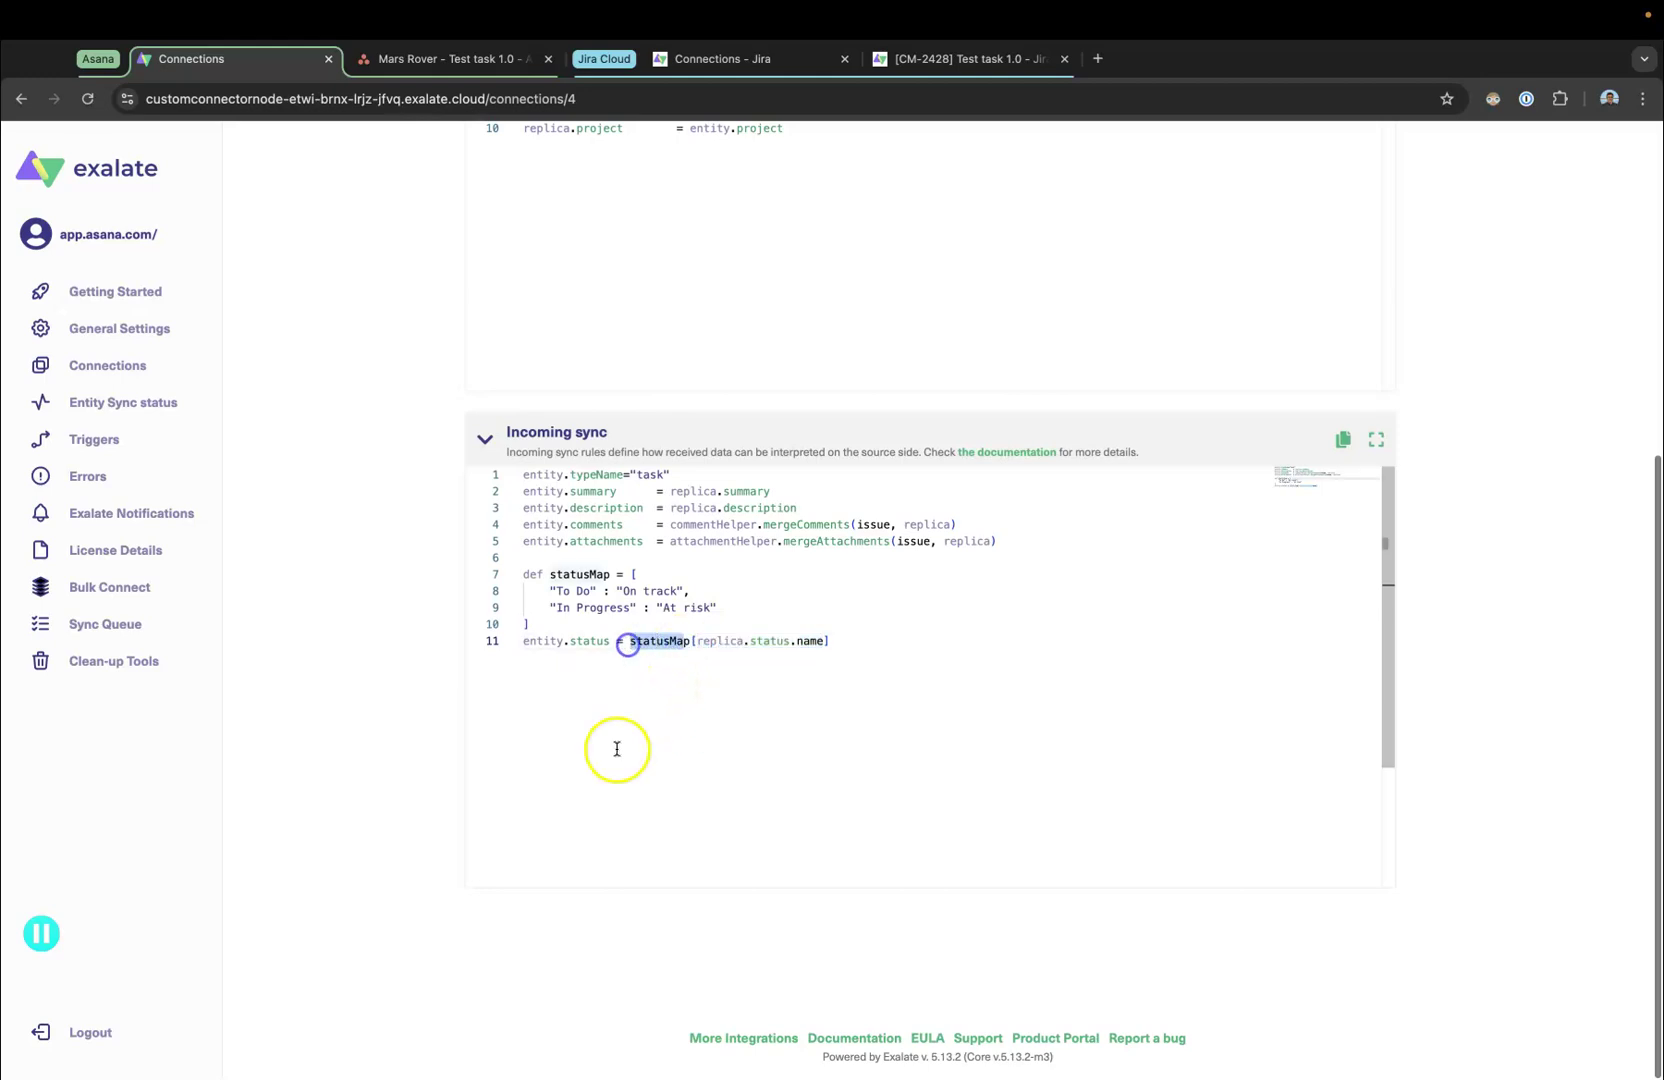
pyautogui.click(614, 641)
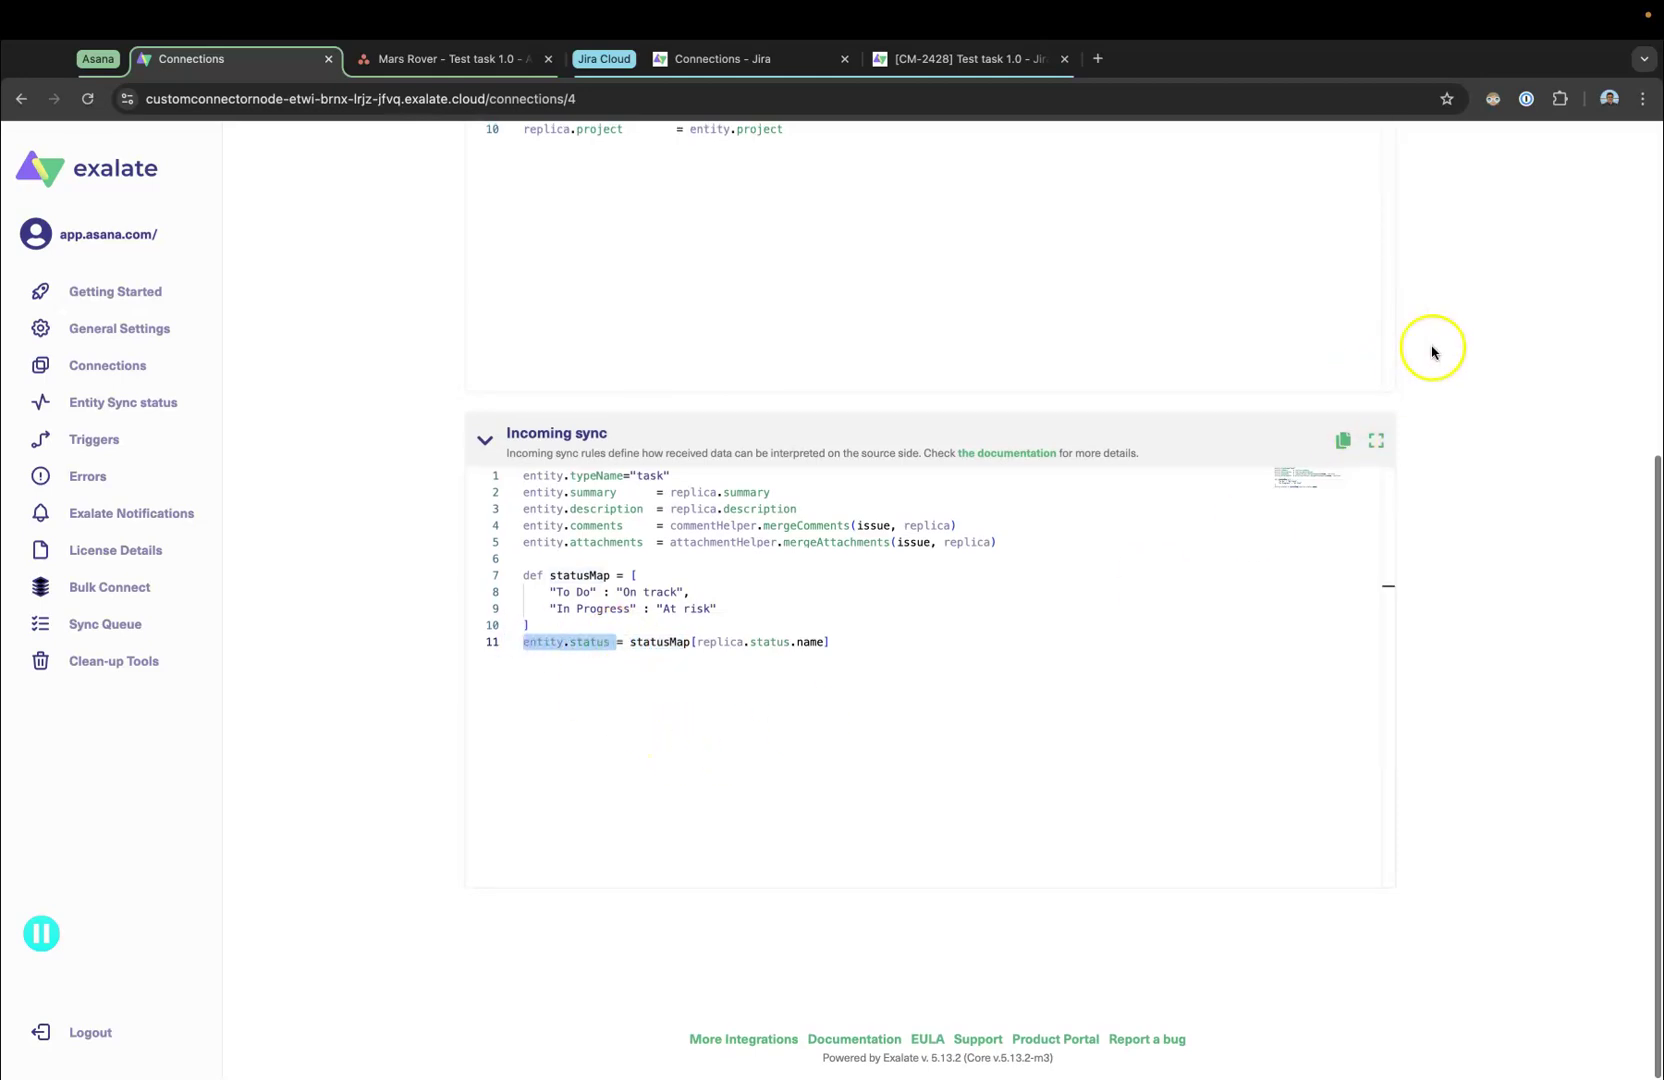
pyautogui.scroll(10, 1434, 349)
pyautogui.click(1415, 238)
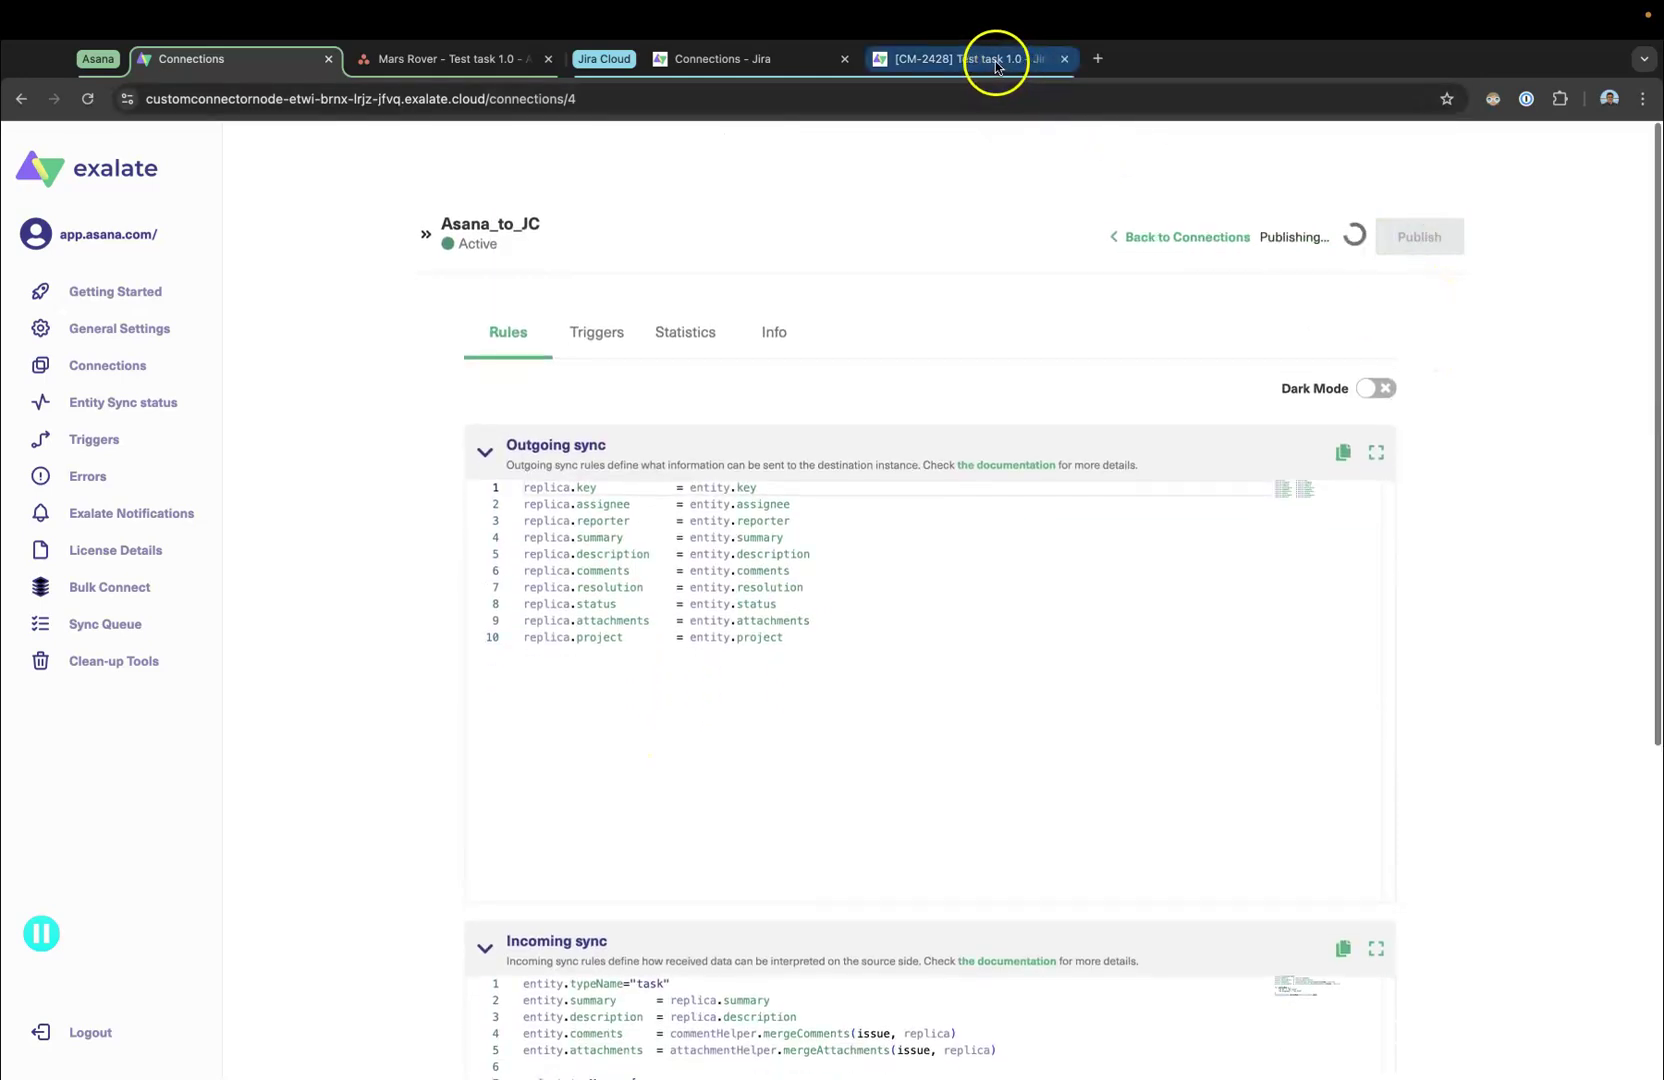
# - Check the "In Progress" key in statusMap and set the status of Jira issue CM-2428 to In Progress
pyautogui.scroll(-3, 416, 712)
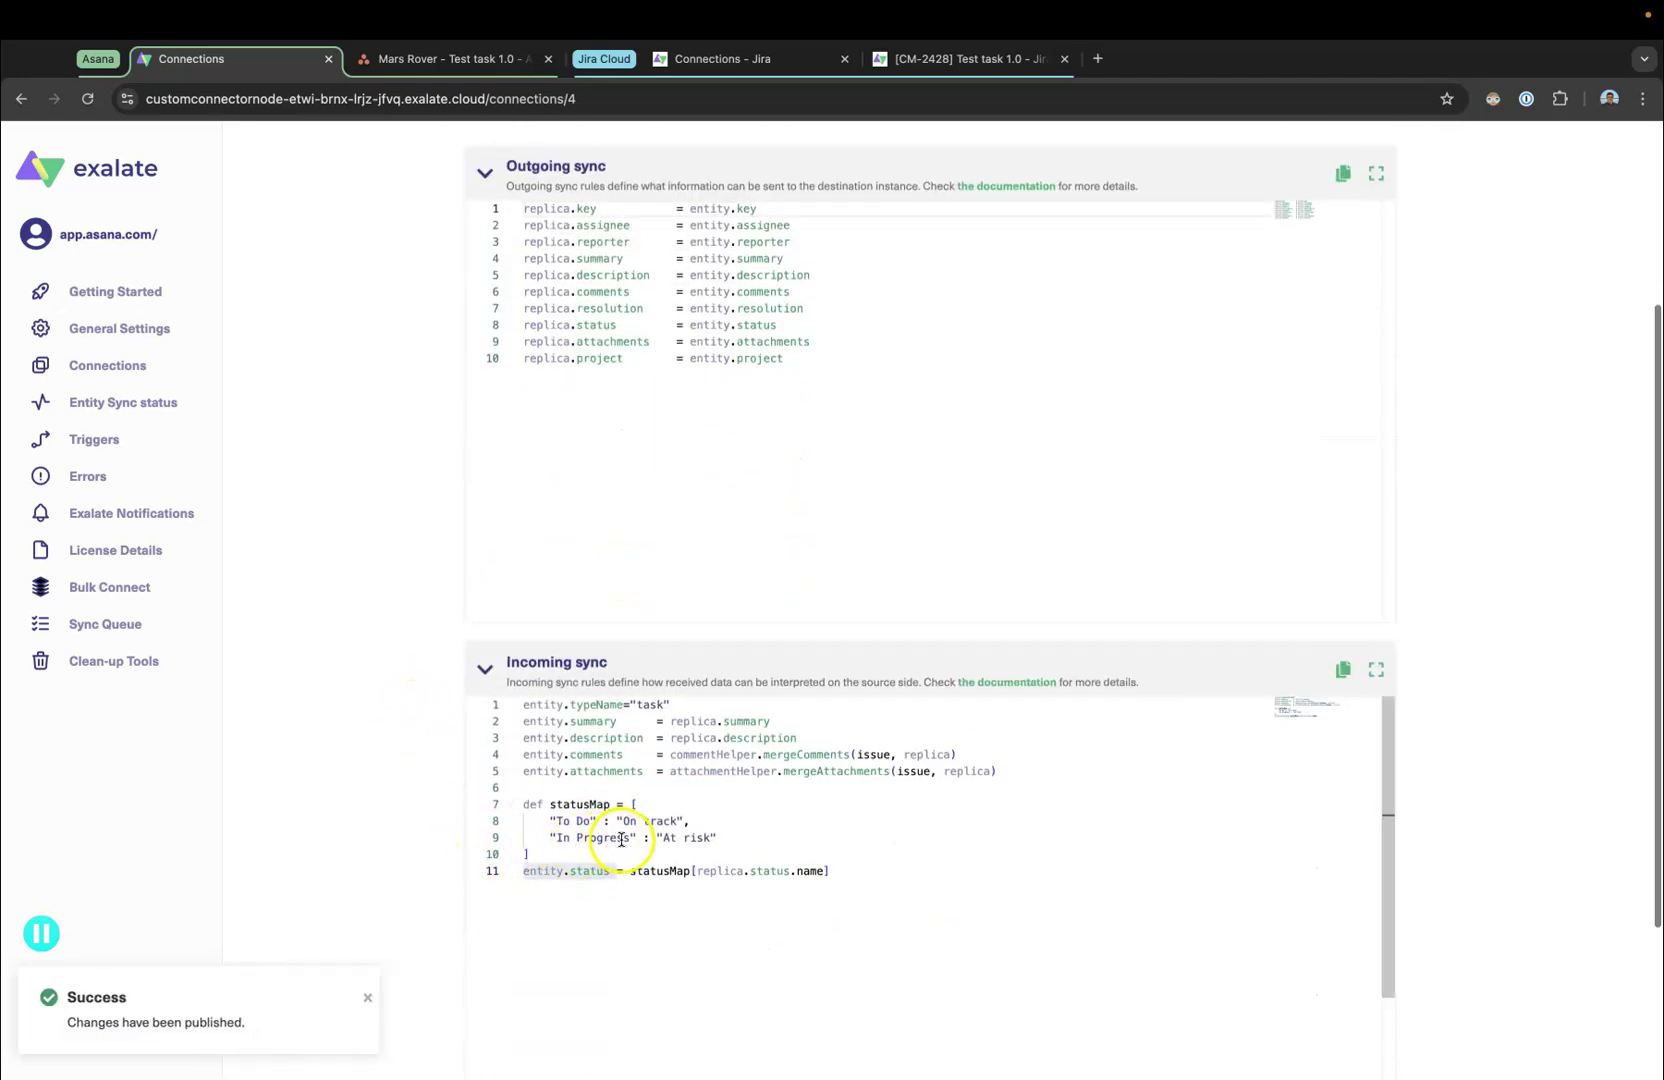
pyautogui.moveTo(632, 838); pyautogui.dragTo(568, 839)
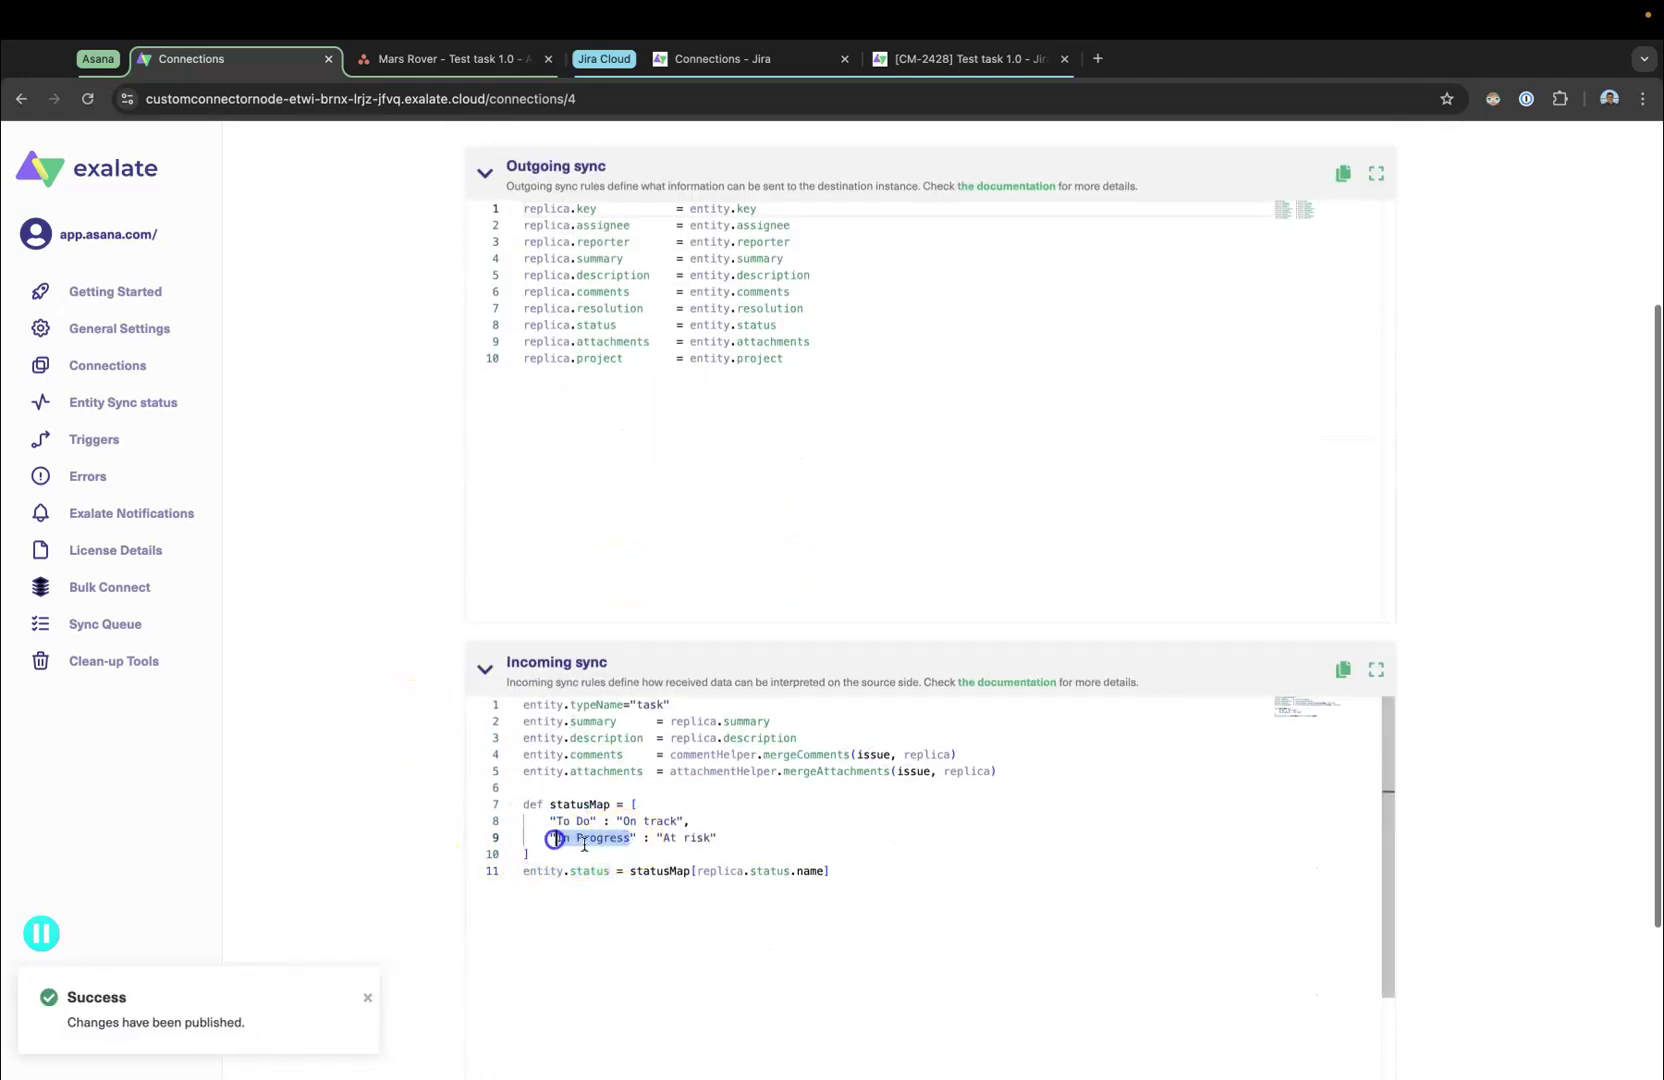
pyautogui.click(912, 58)
pyautogui.click(1300, 308)
pyautogui.click(1327, 353)
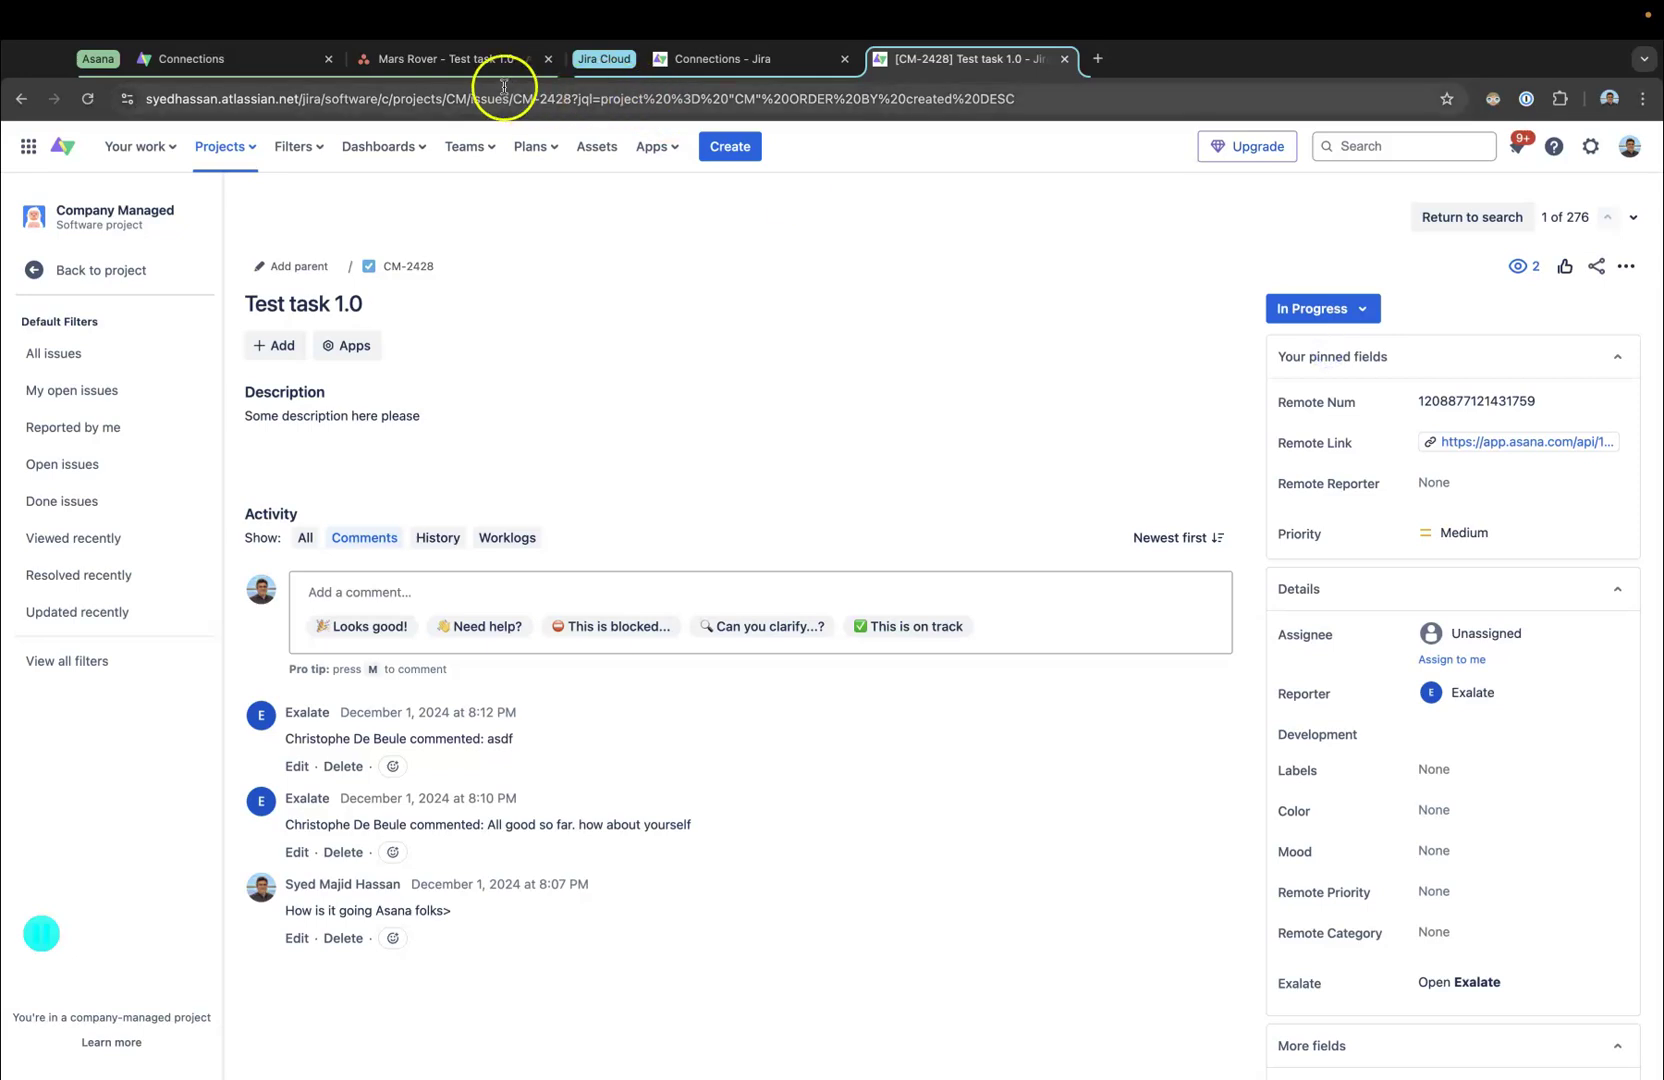
# - Refresh the Mars Rover task list in Asana and check the Status of Test task 1.0
pyautogui.click(480, 58)
pyautogui.click(835, 555)
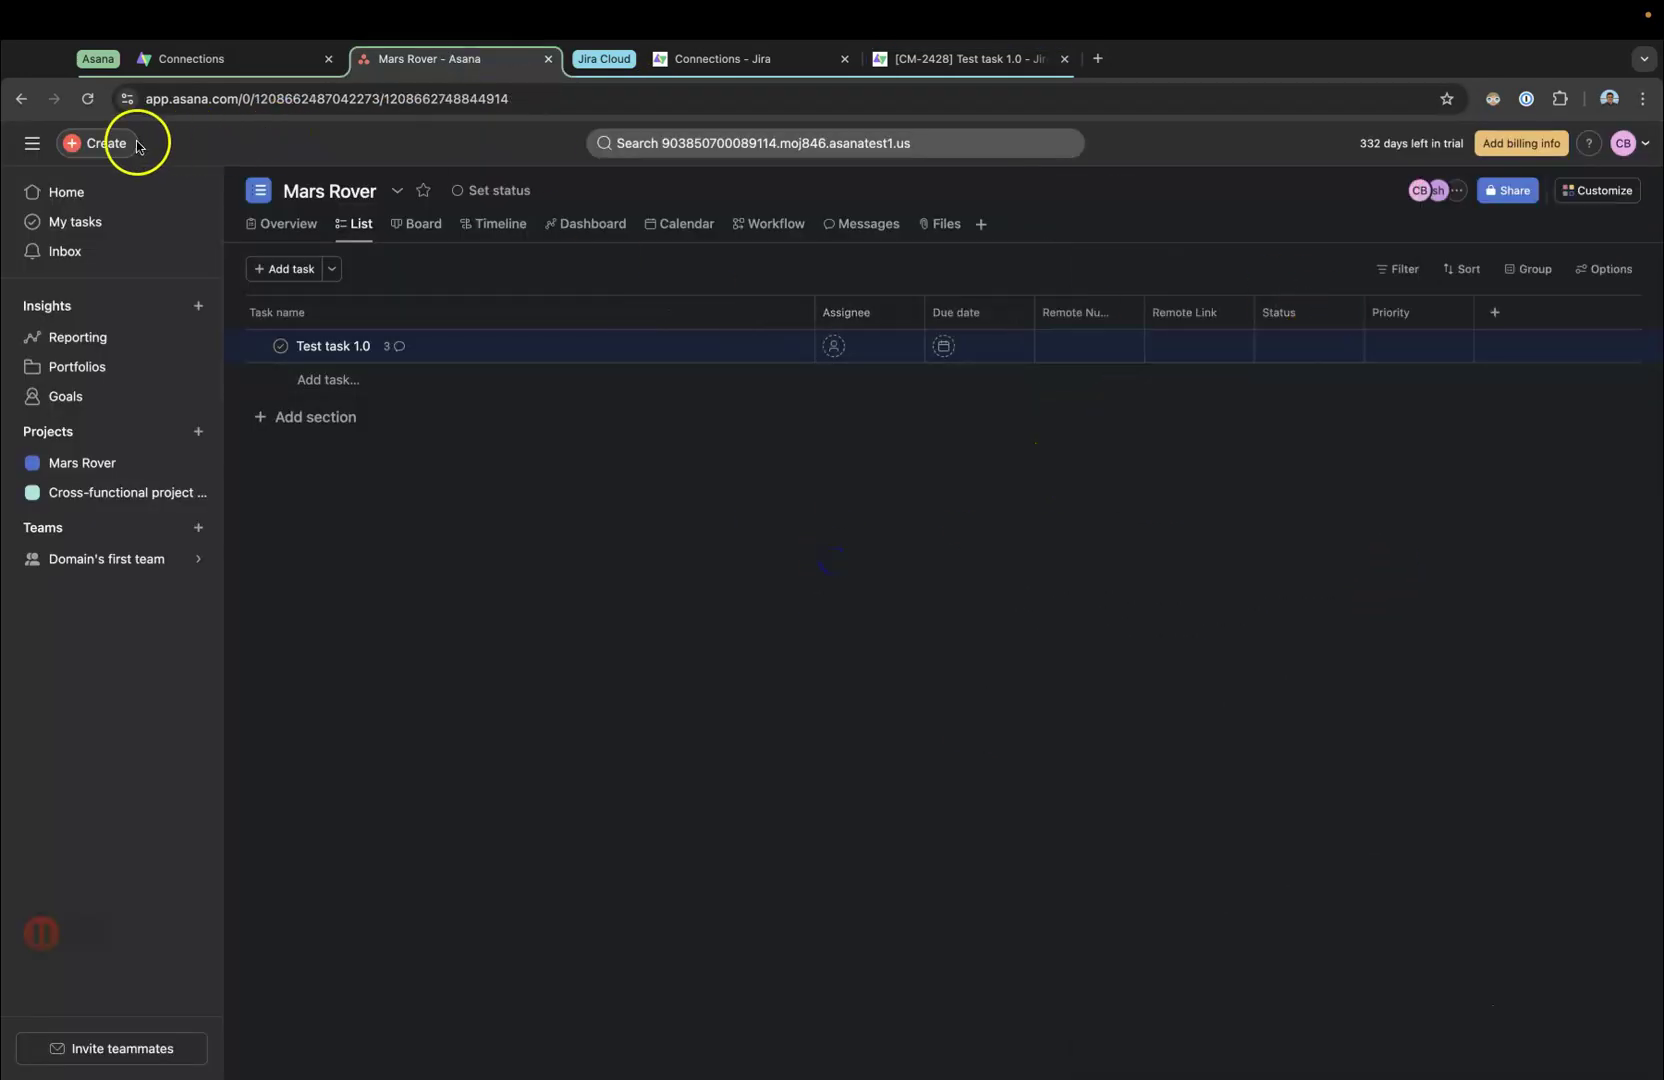
pyautogui.click(88, 100)
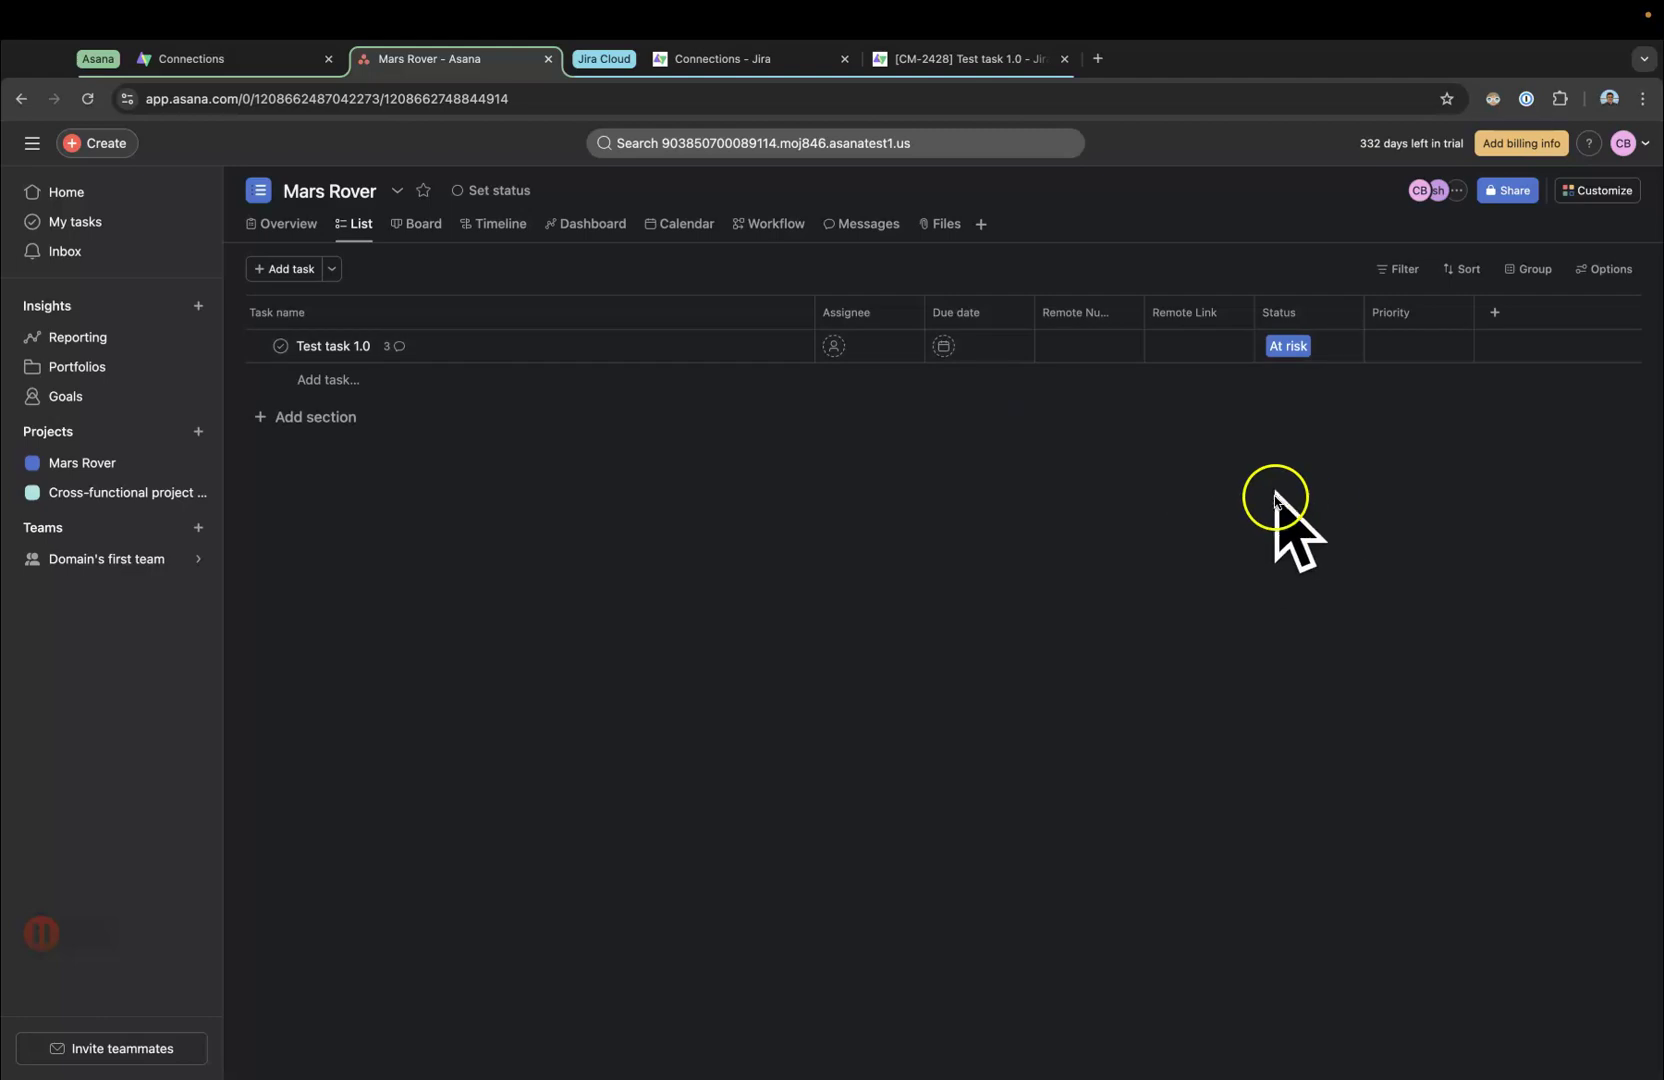
# - Set Jira issue CM-2428 to To Do and open Test task 1.0 in Asana to check its Status field
pyautogui.click(962, 58)
pyautogui.click(1352, 310)
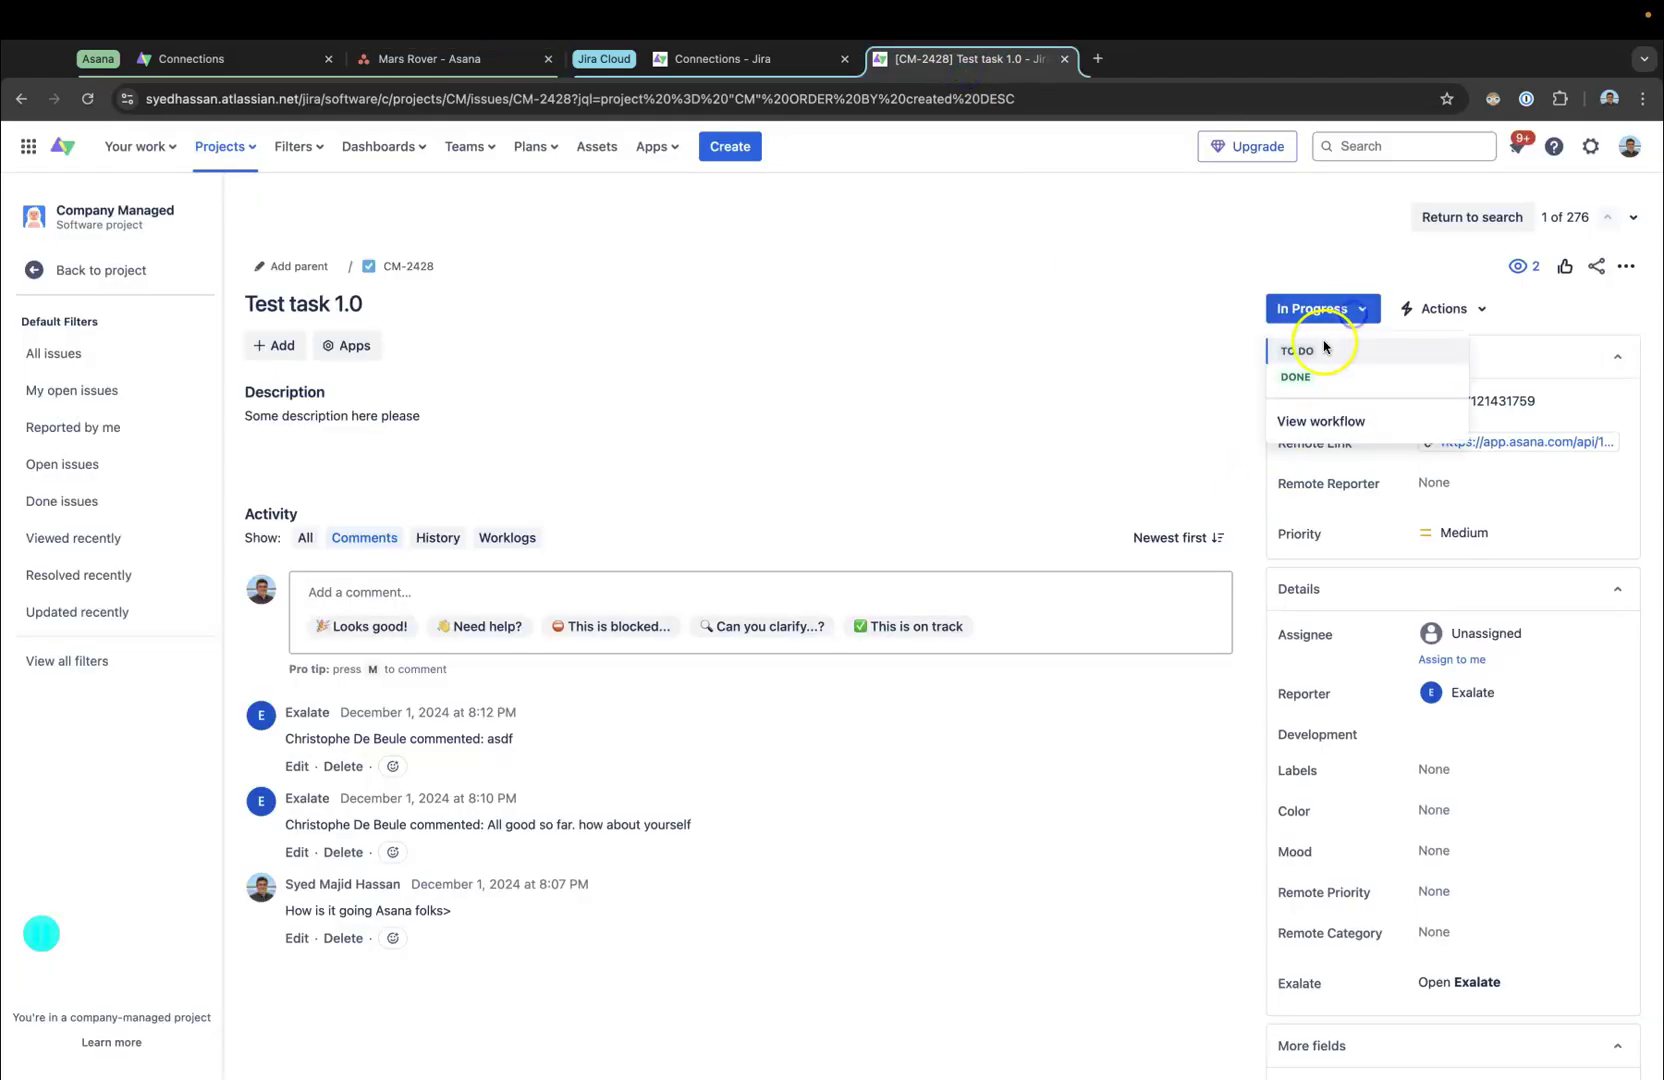
pyautogui.click(1323, 348)
pyautogui.click(420, 58)
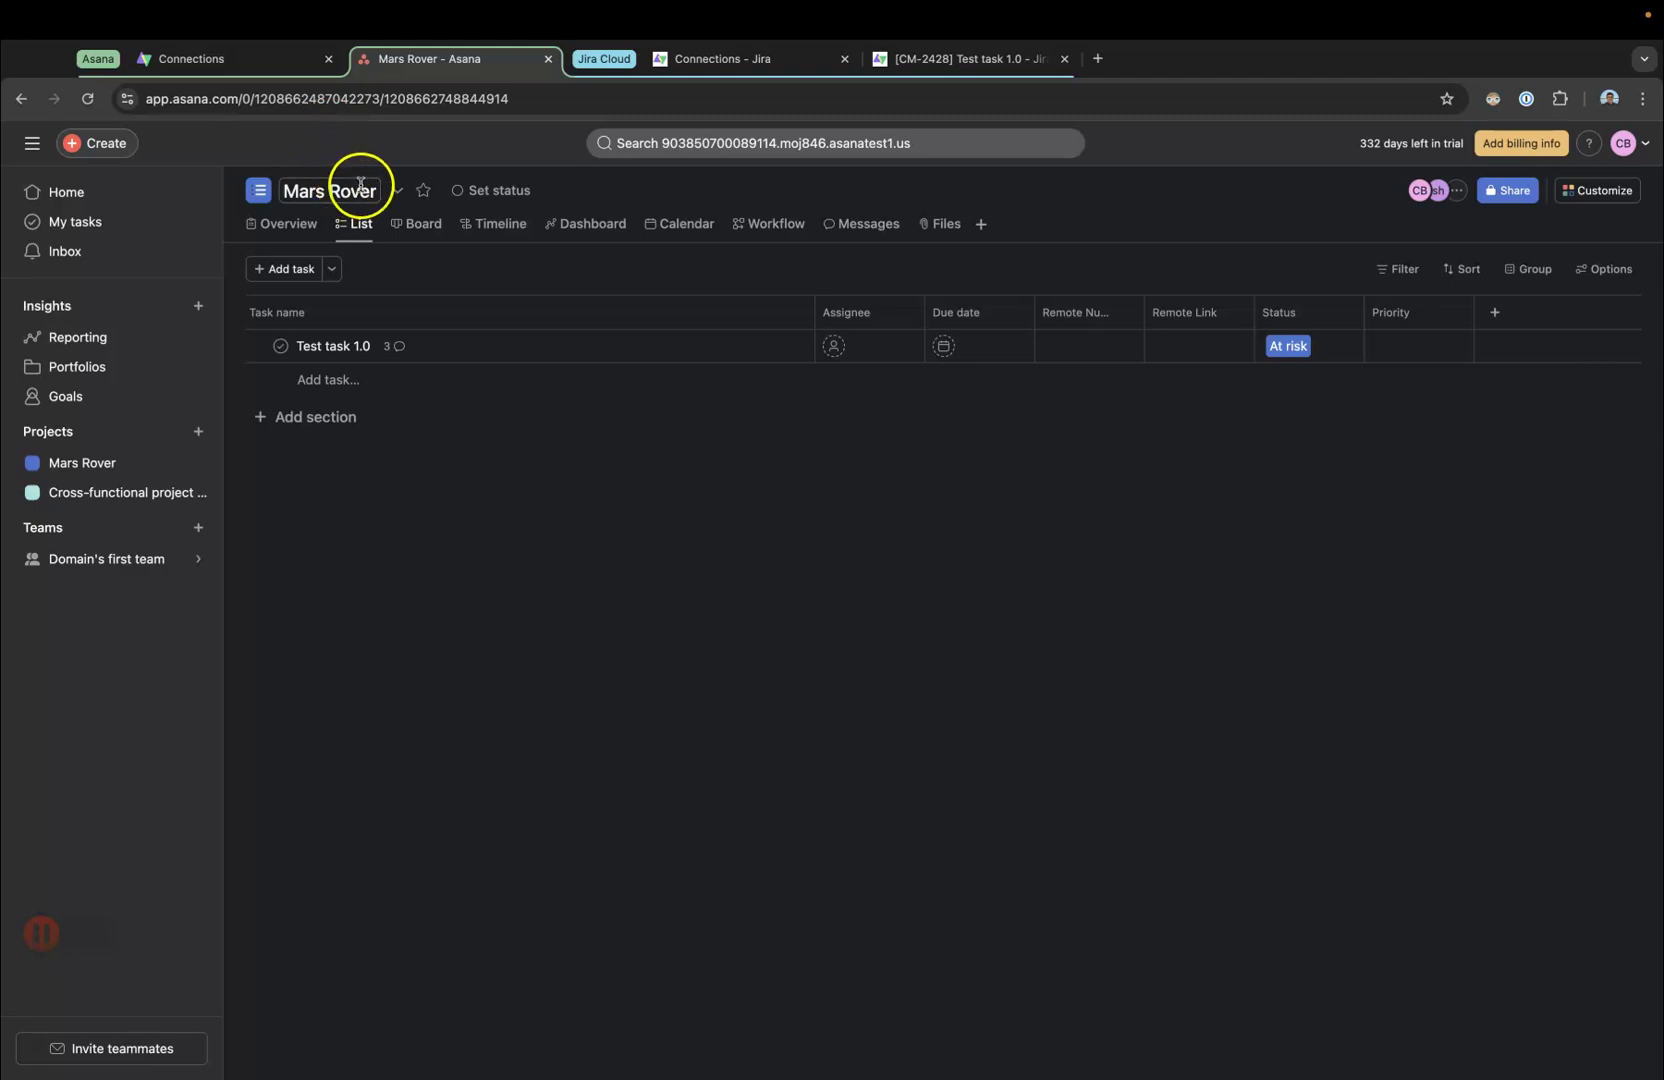
pyautogui.click(508, 357)
pyautogui.click(539, 100)
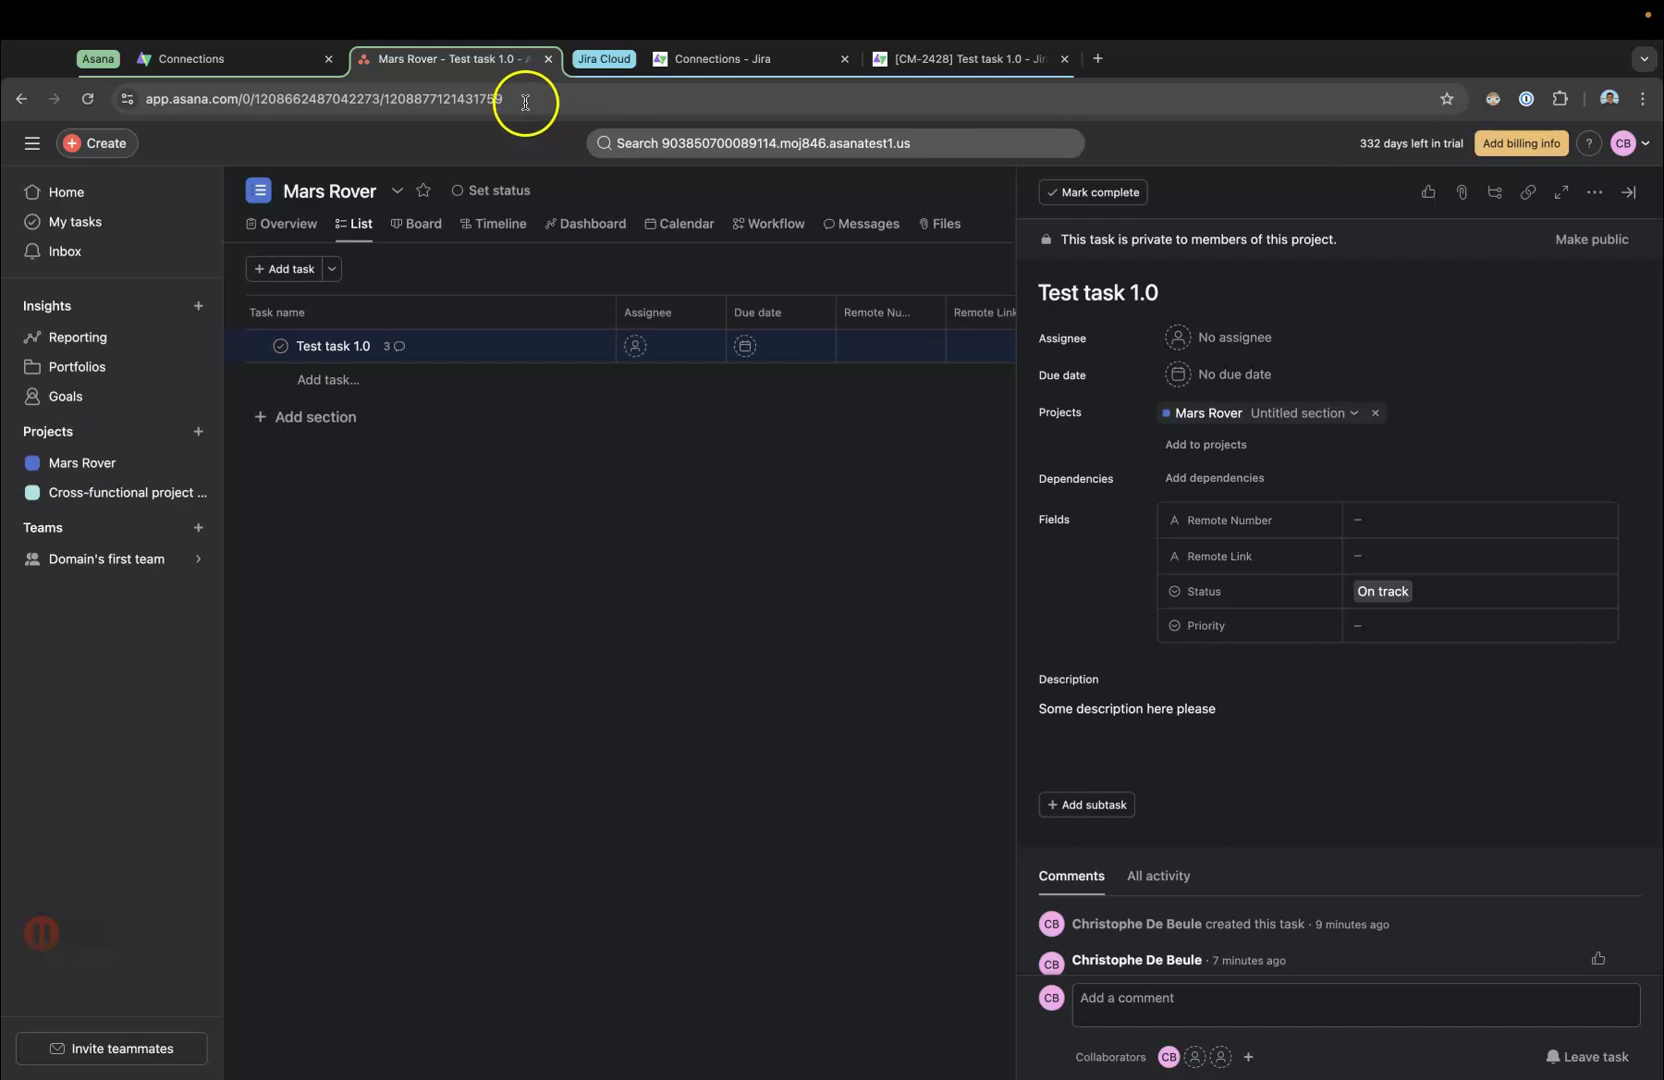
pyautogui.click(300, 58)
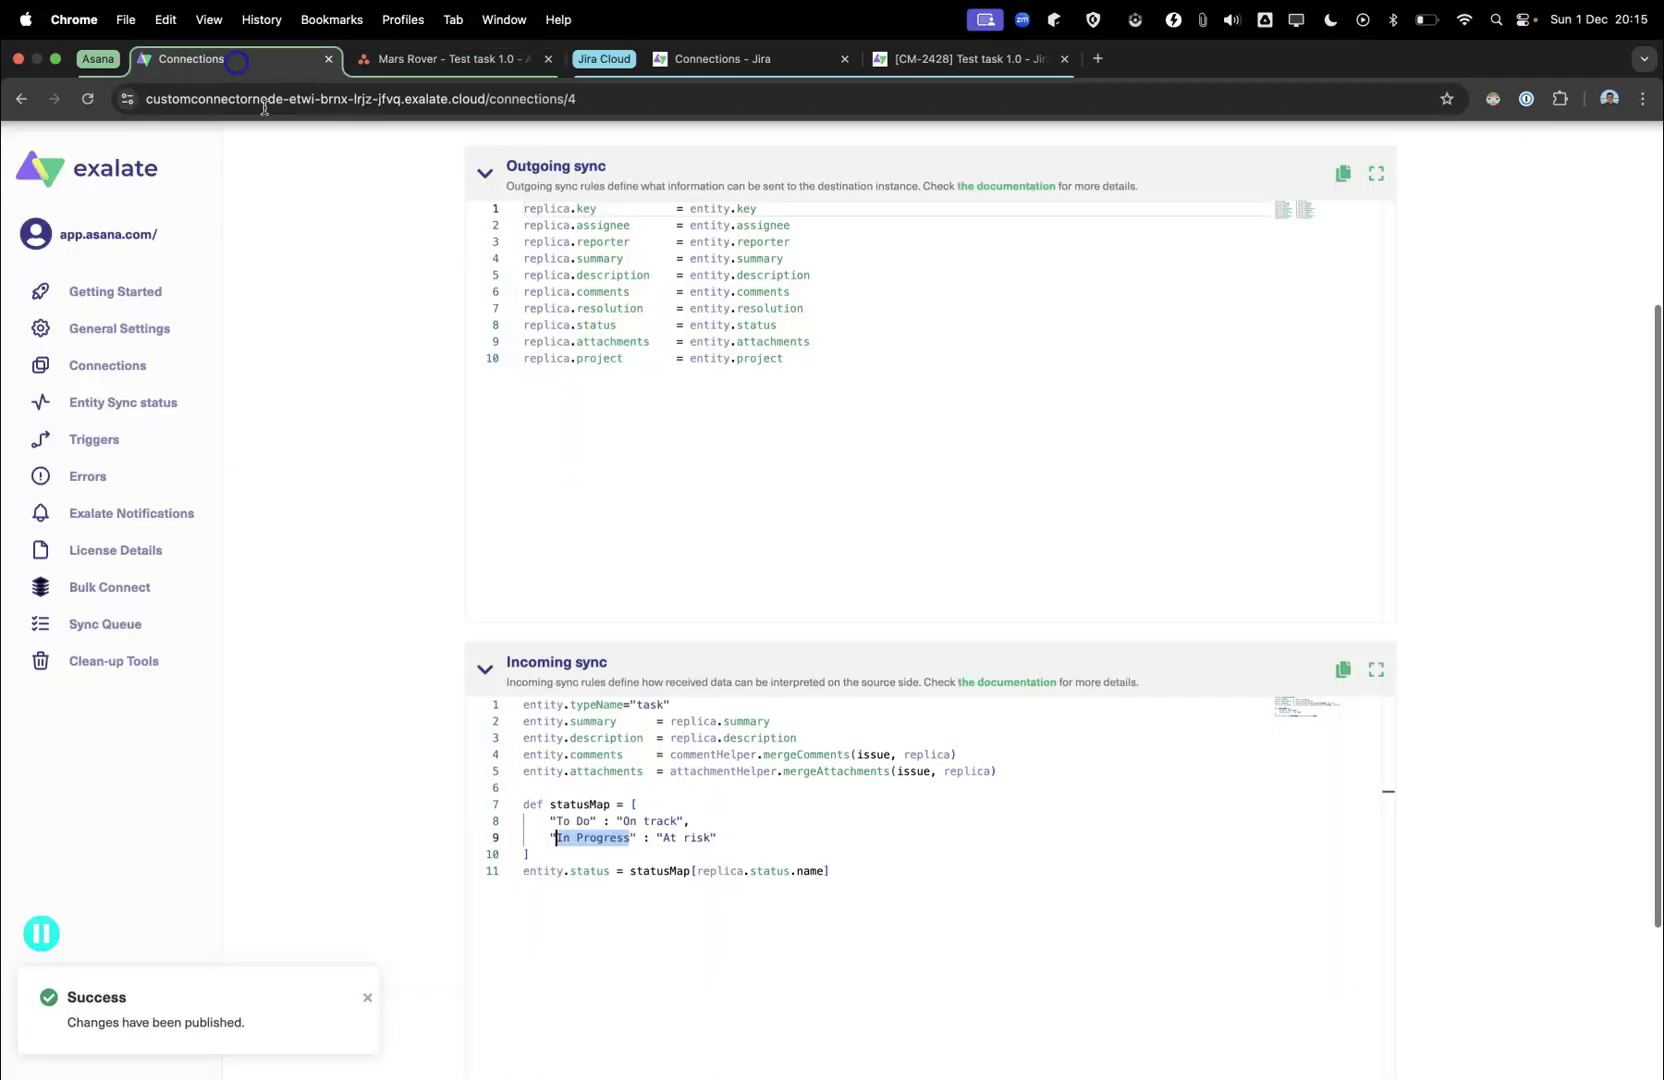
pyautogui.click(140, 402)
pyautogui.click(552, 424)
pyautogui.press('super+v')
pyautogui.click(724, 424)
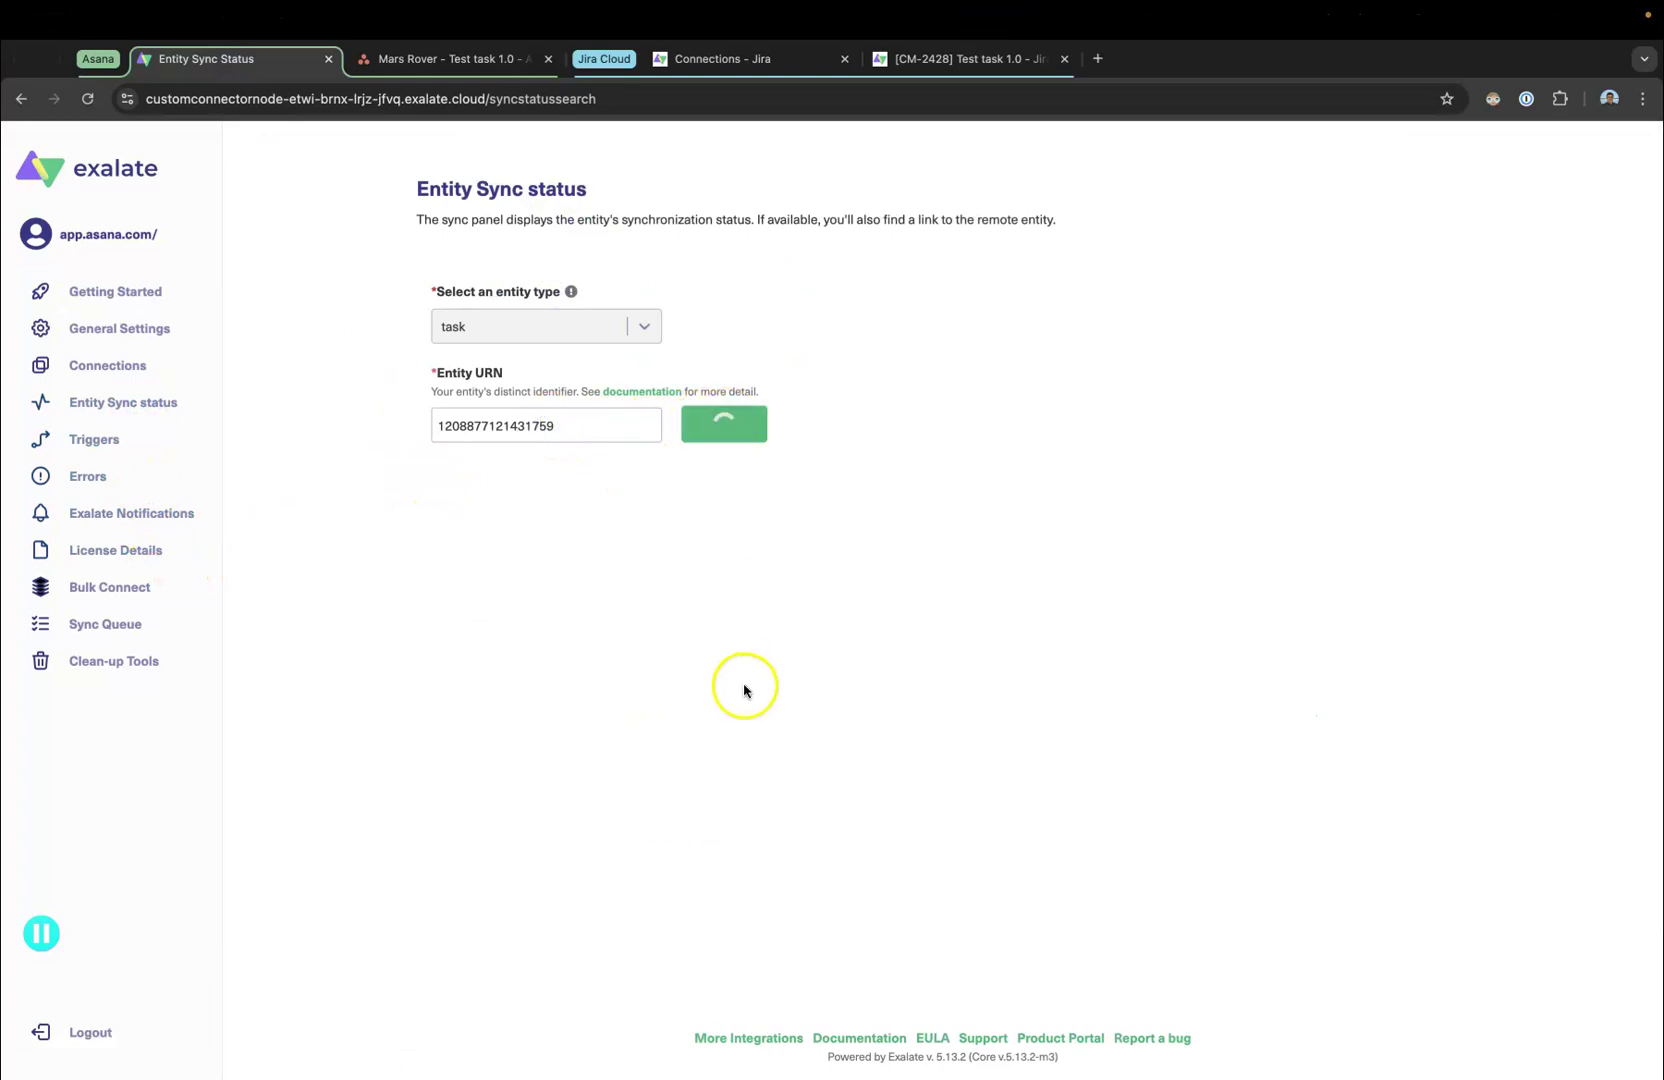
# - Recheck Jira issue CM-2428, open the synced task's remote replica in Exalate, and examine the name entry in its priority block
pyautogui.click(945, 62)
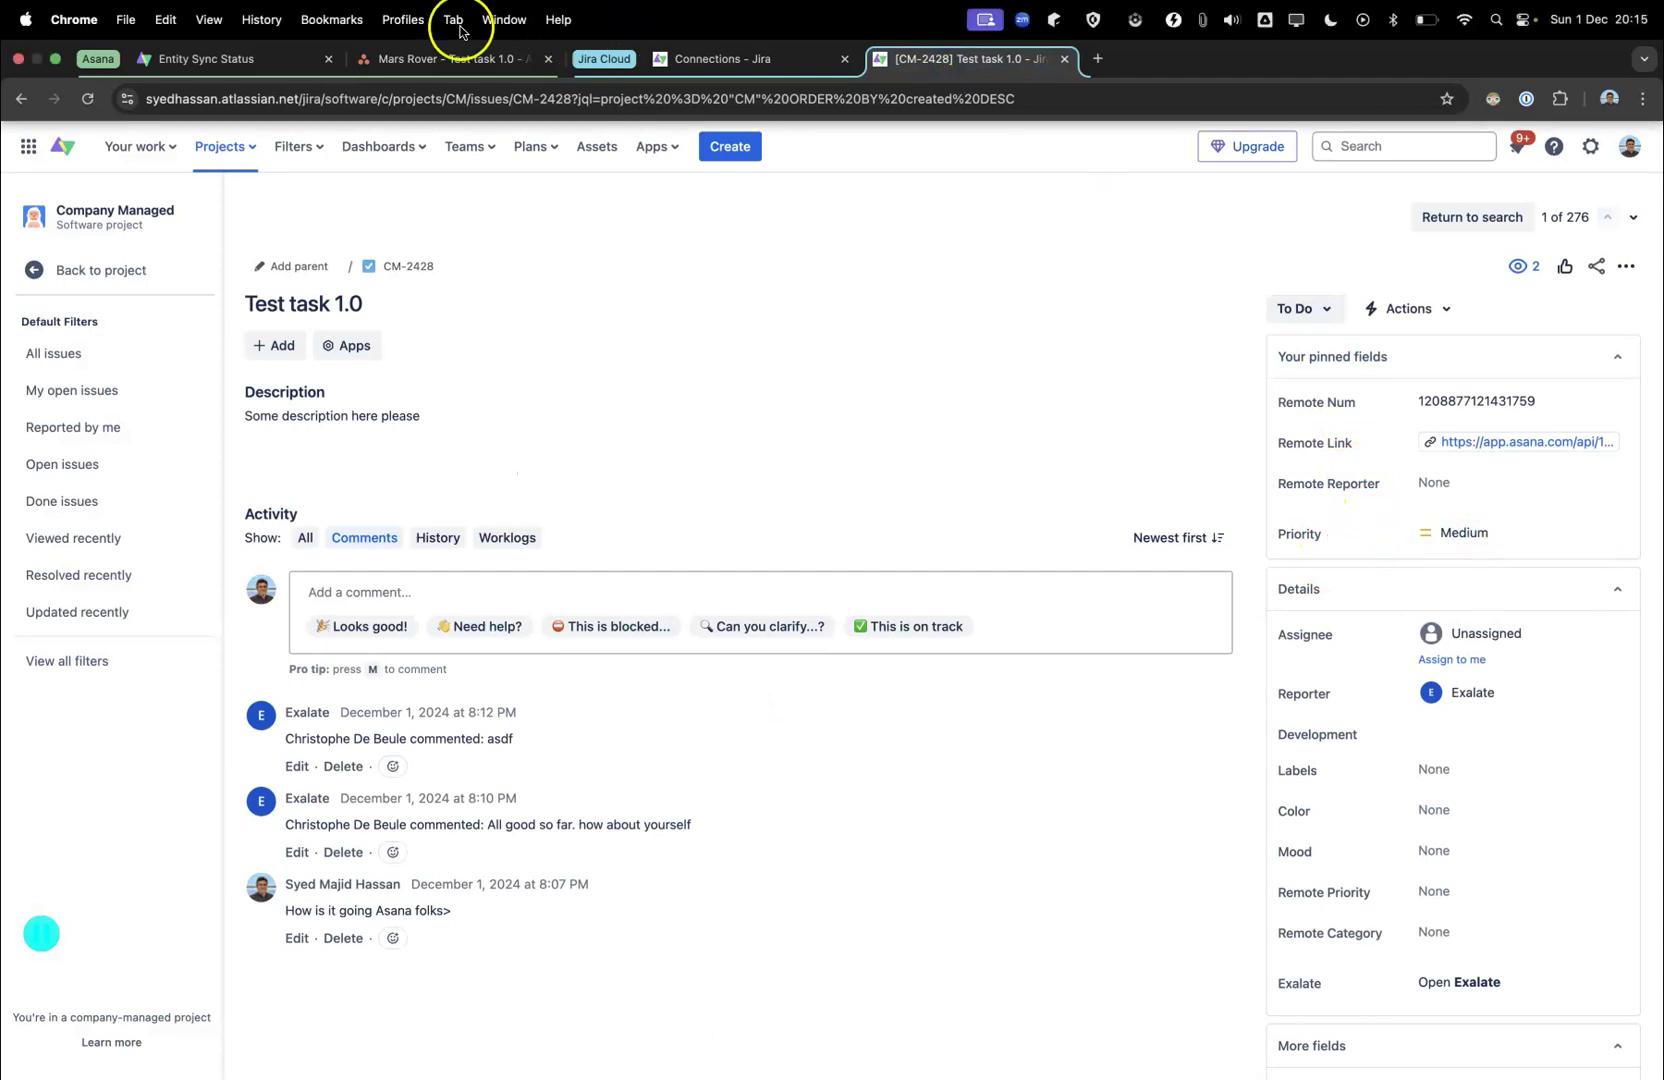
pyautogui.click(263, 60)
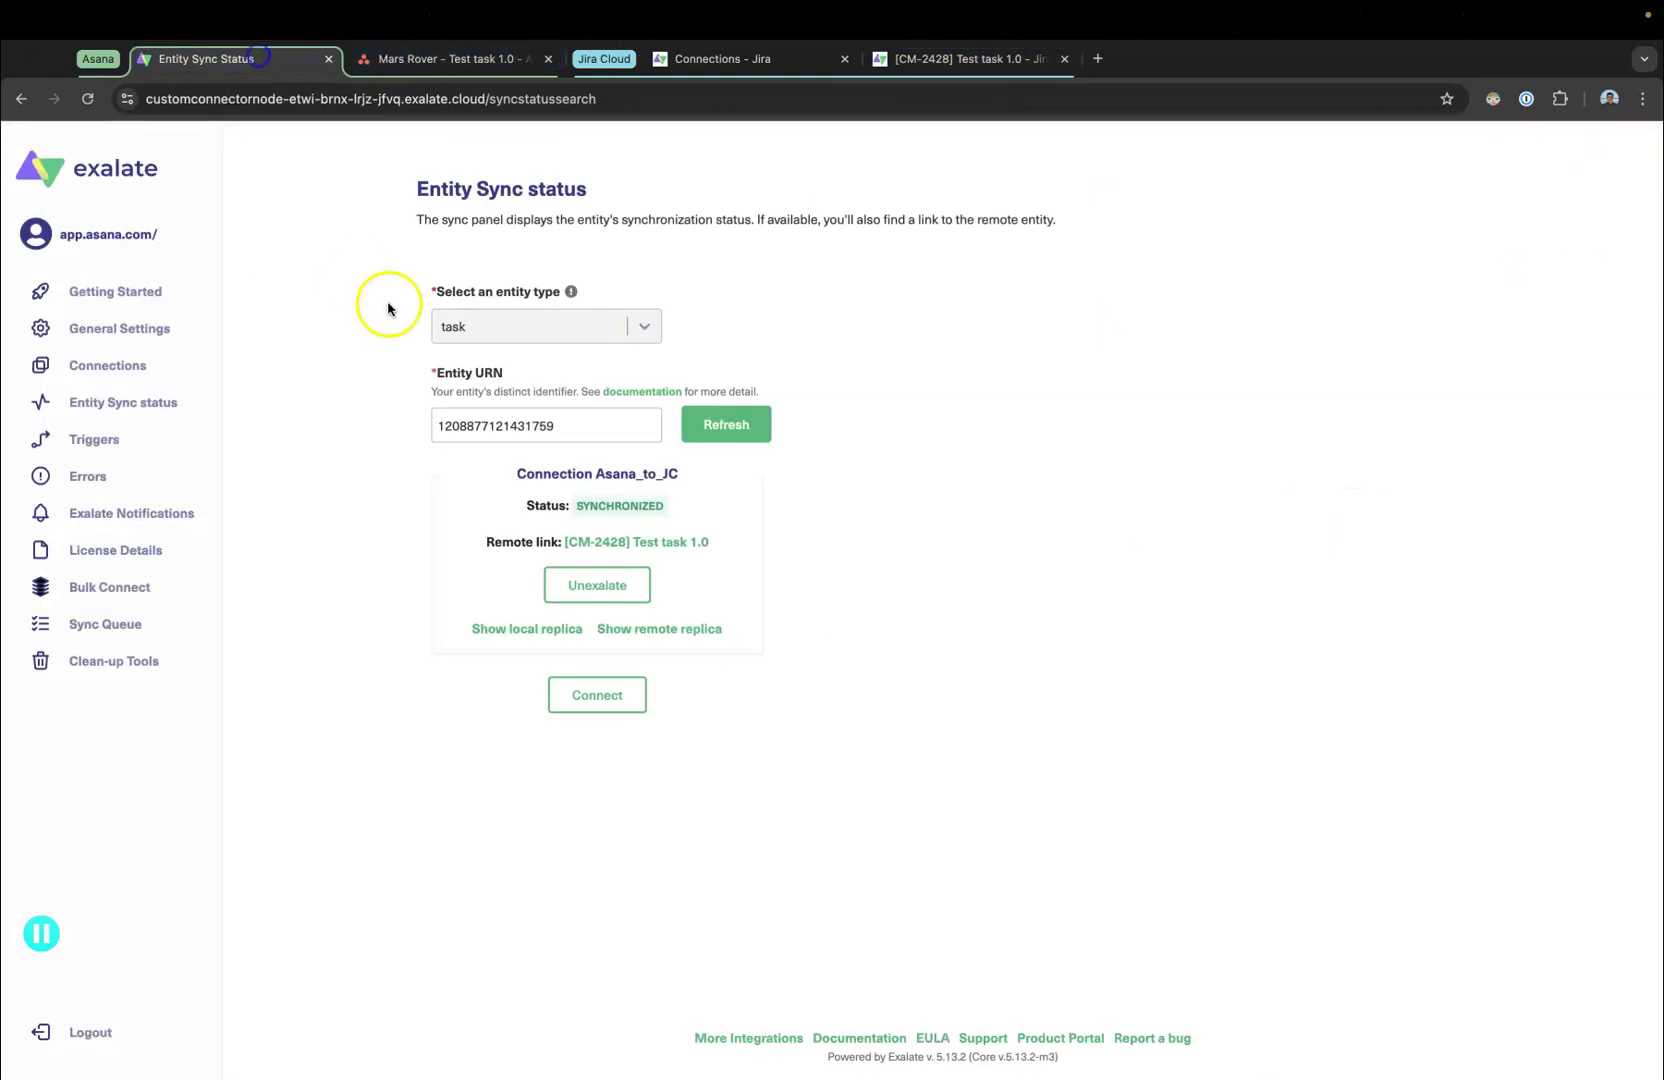
pyautogui.click(668, 630)
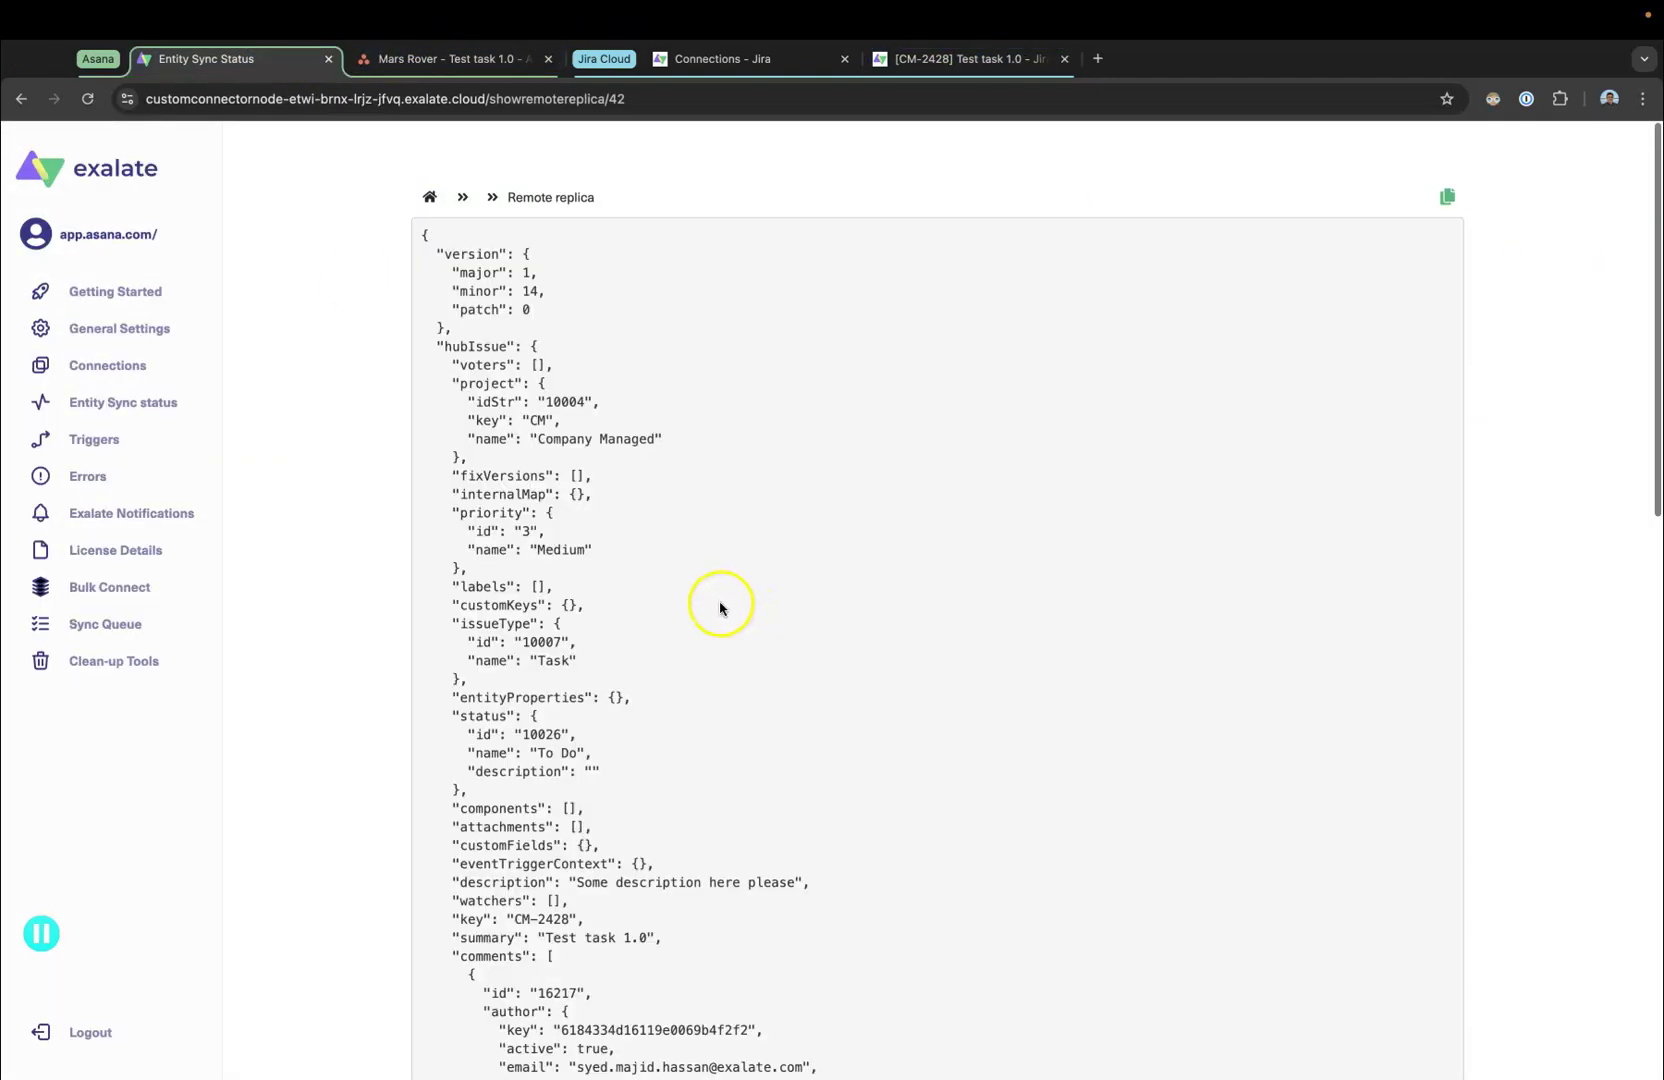
pyautogui.moveTo(504, 579); pyautogui.dragTo(438, 523)
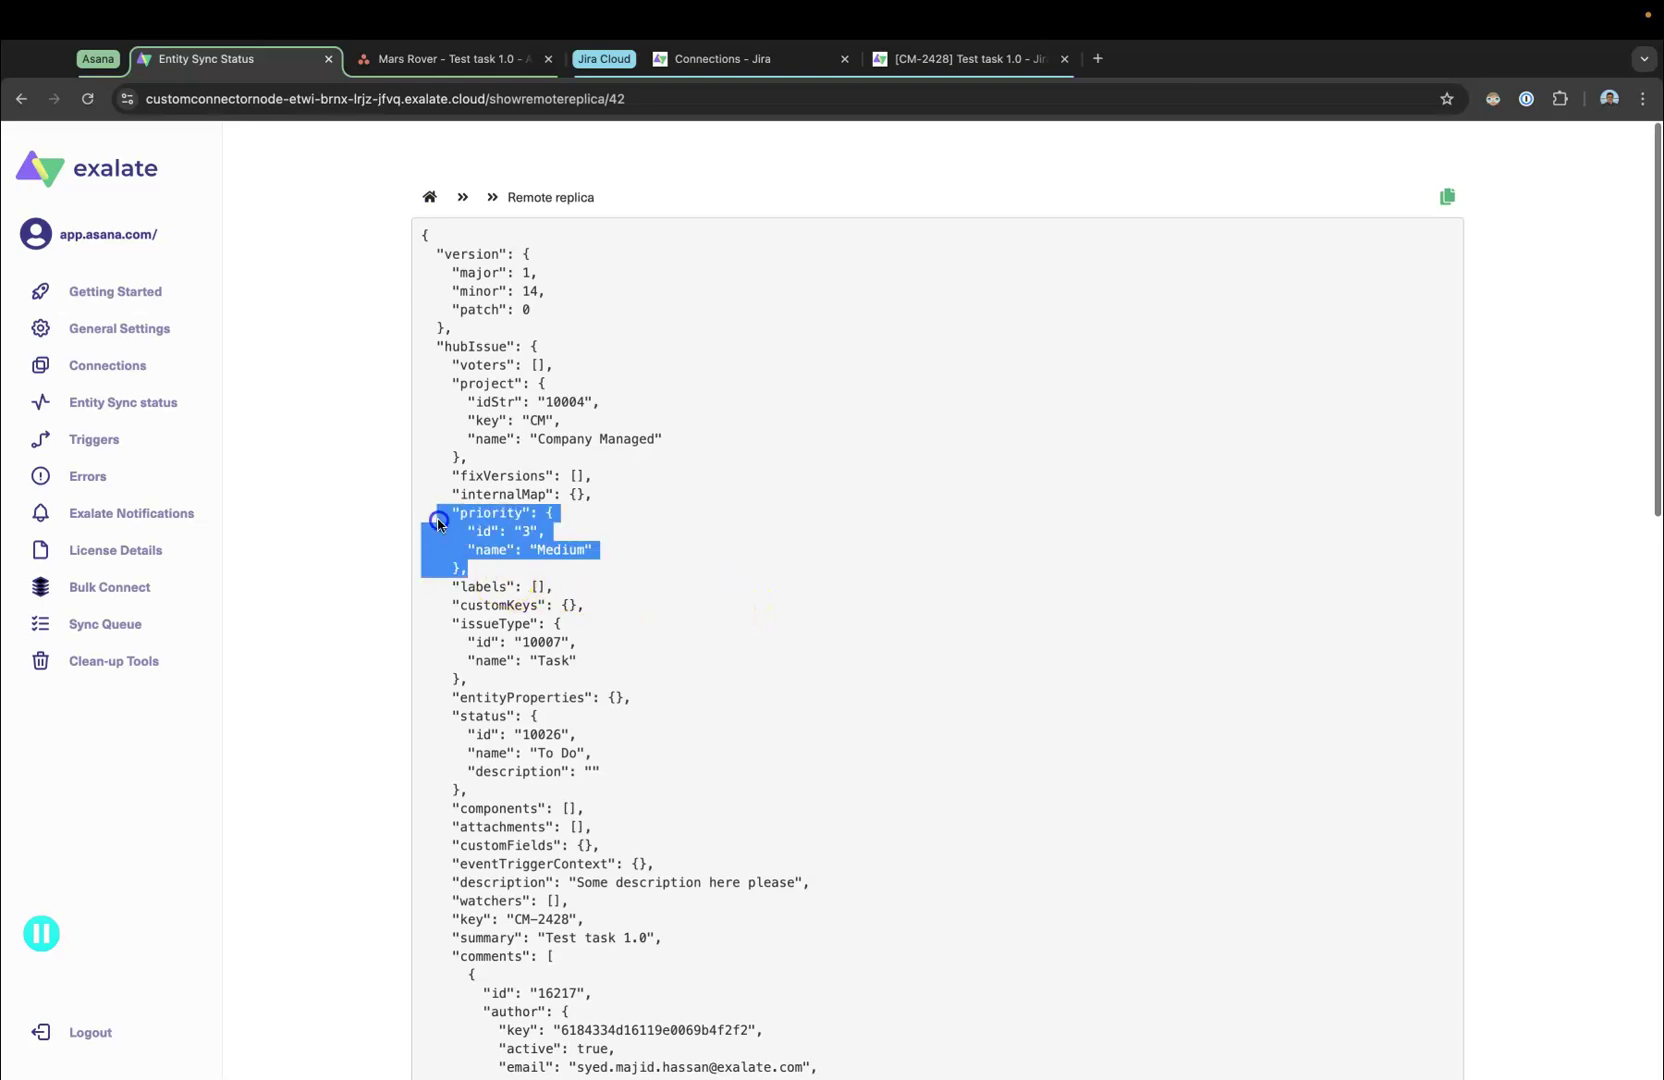
pyautogui.click(563, 562)
# - Compare the Priority options of Jira issue CM-2428 with the Priority field options of Test task 1.0 in Asana
pyautogui.click(930, 60)
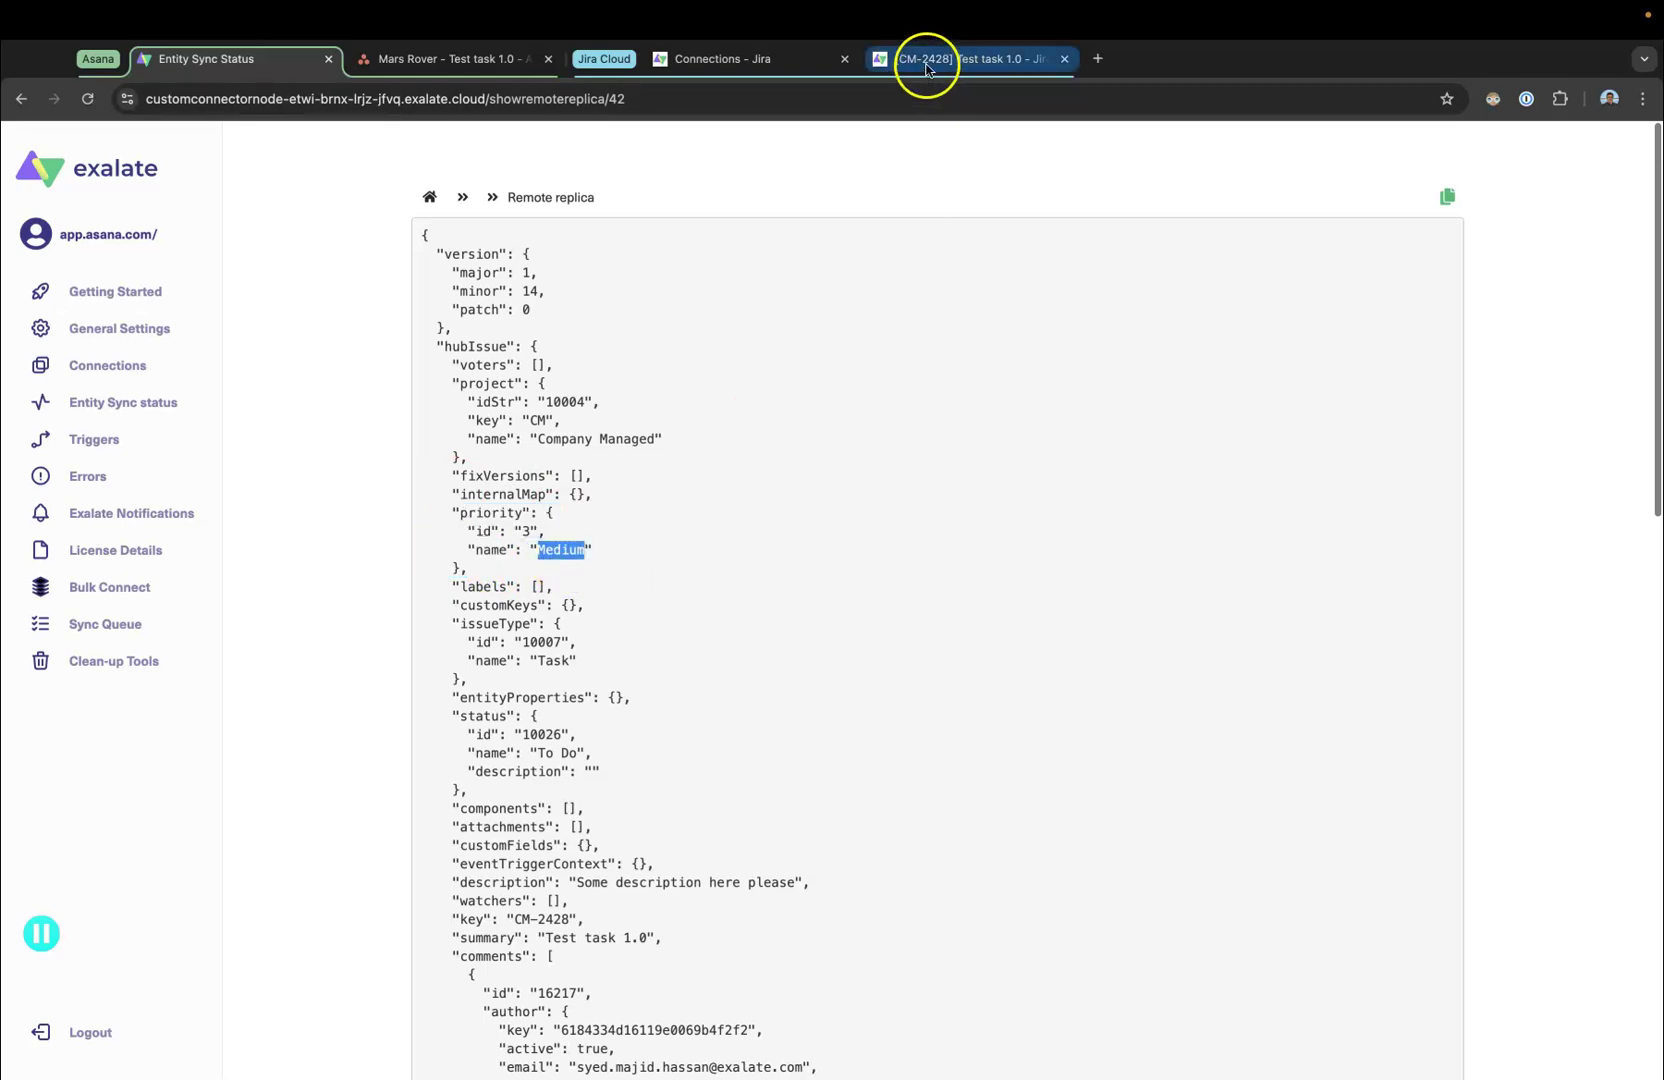
pyautogui.click(1465, 538)
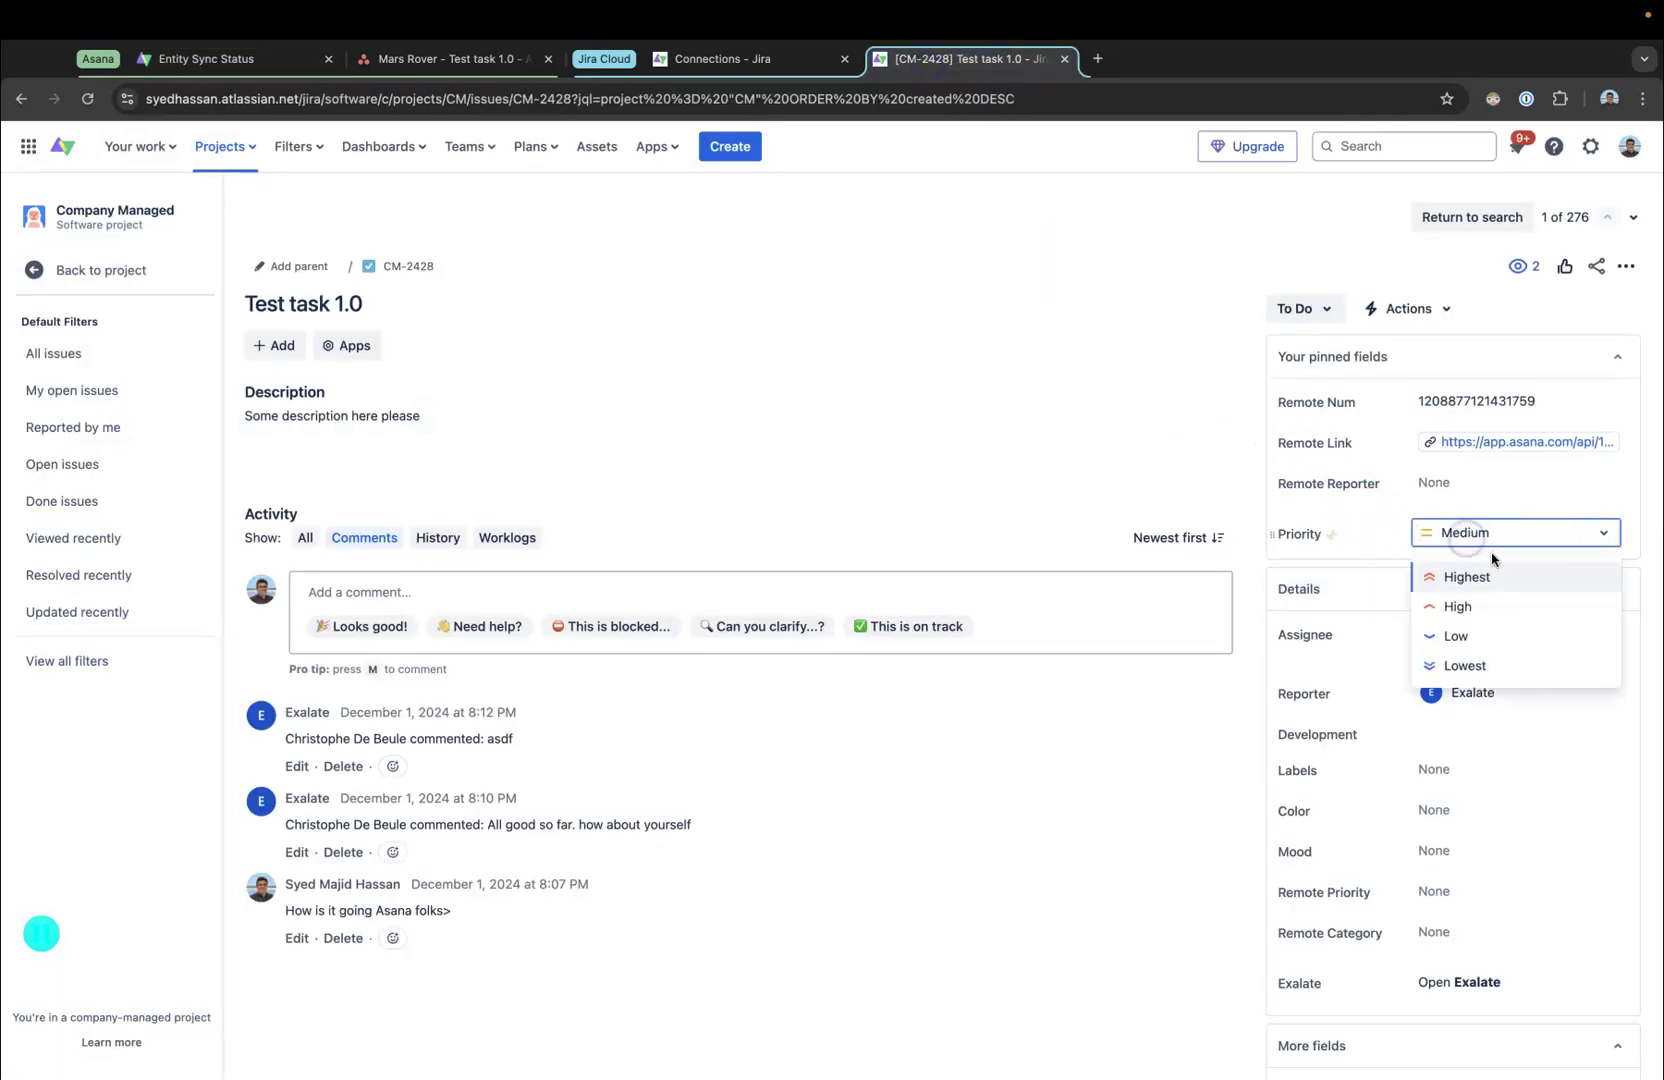
pyautogui.click(492, 58)
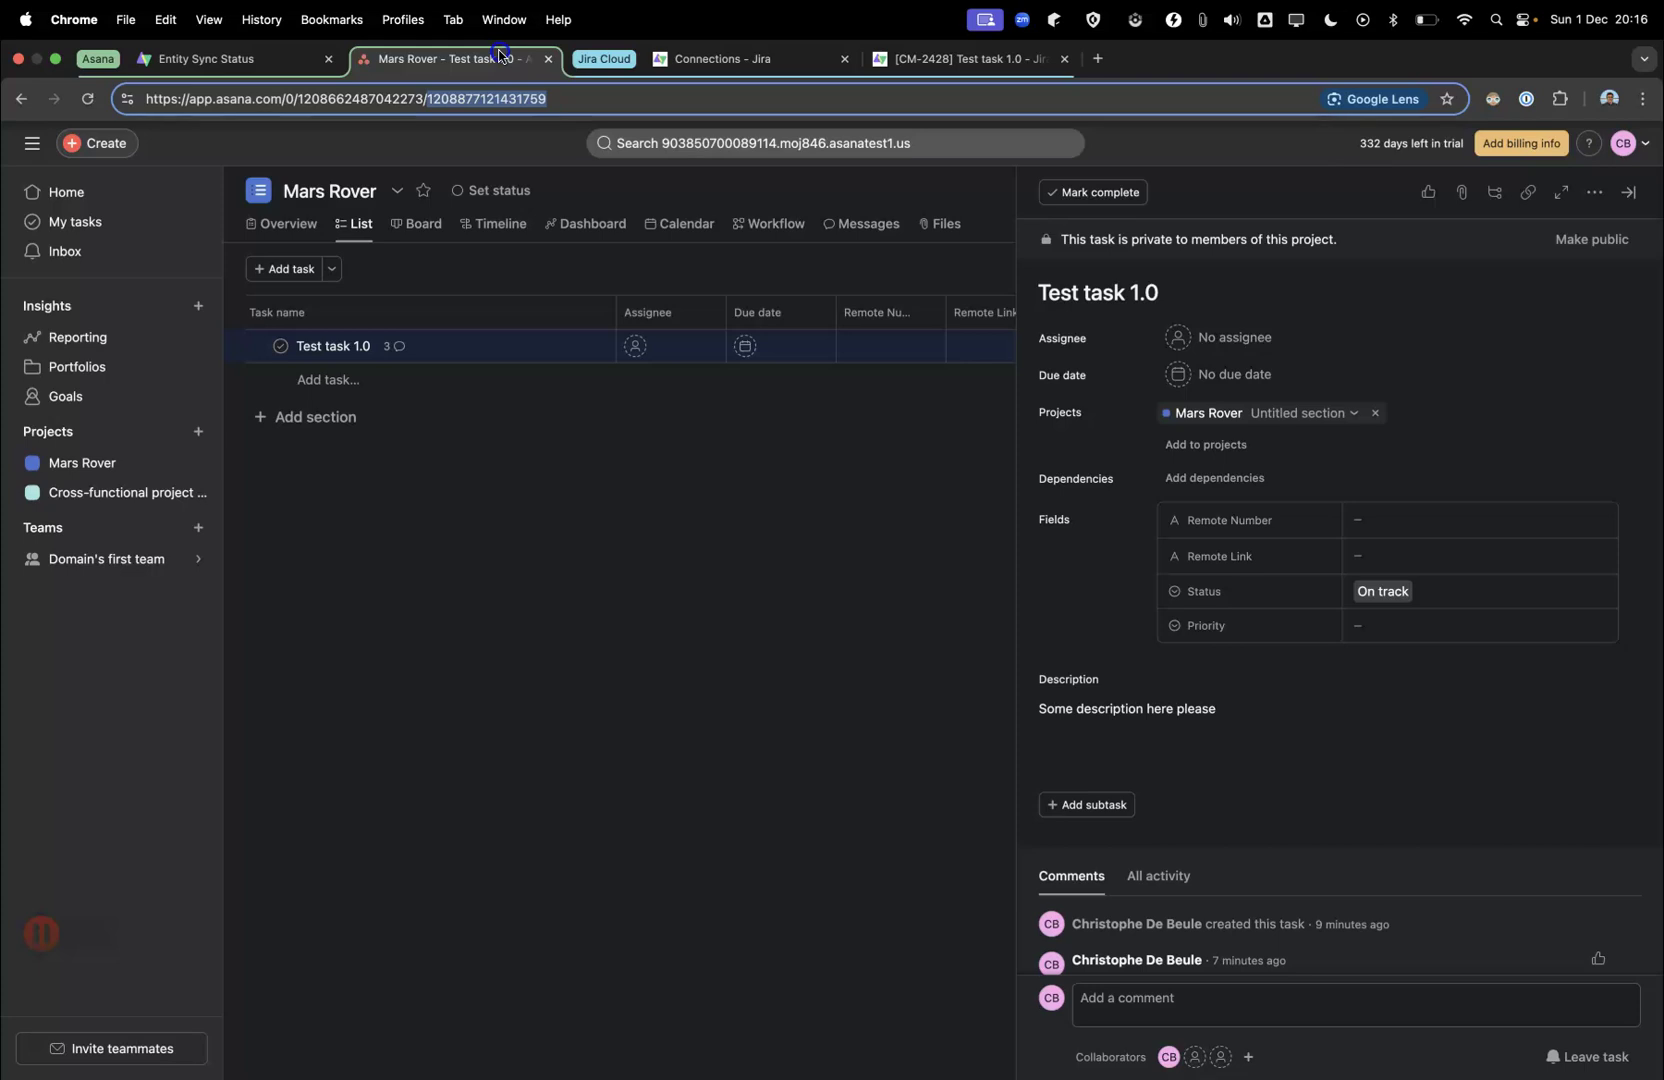
pyautogui.click(1396, 627)
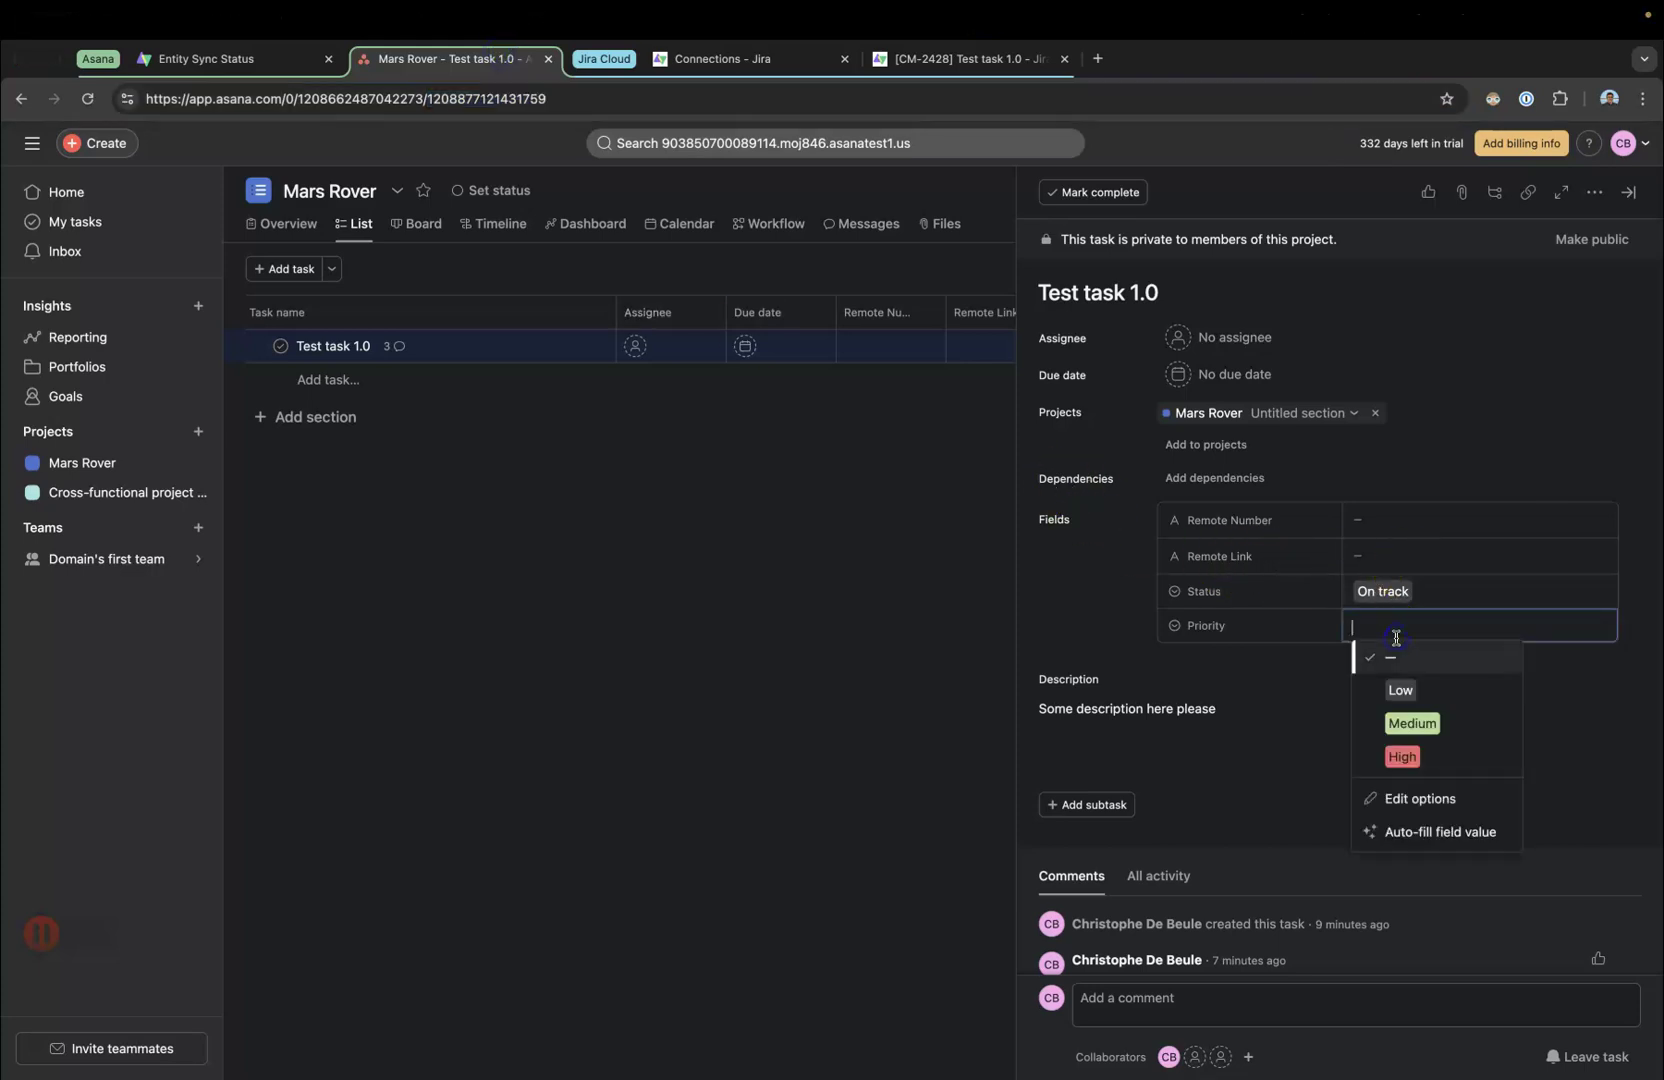
pyautogui.click(745, 656)
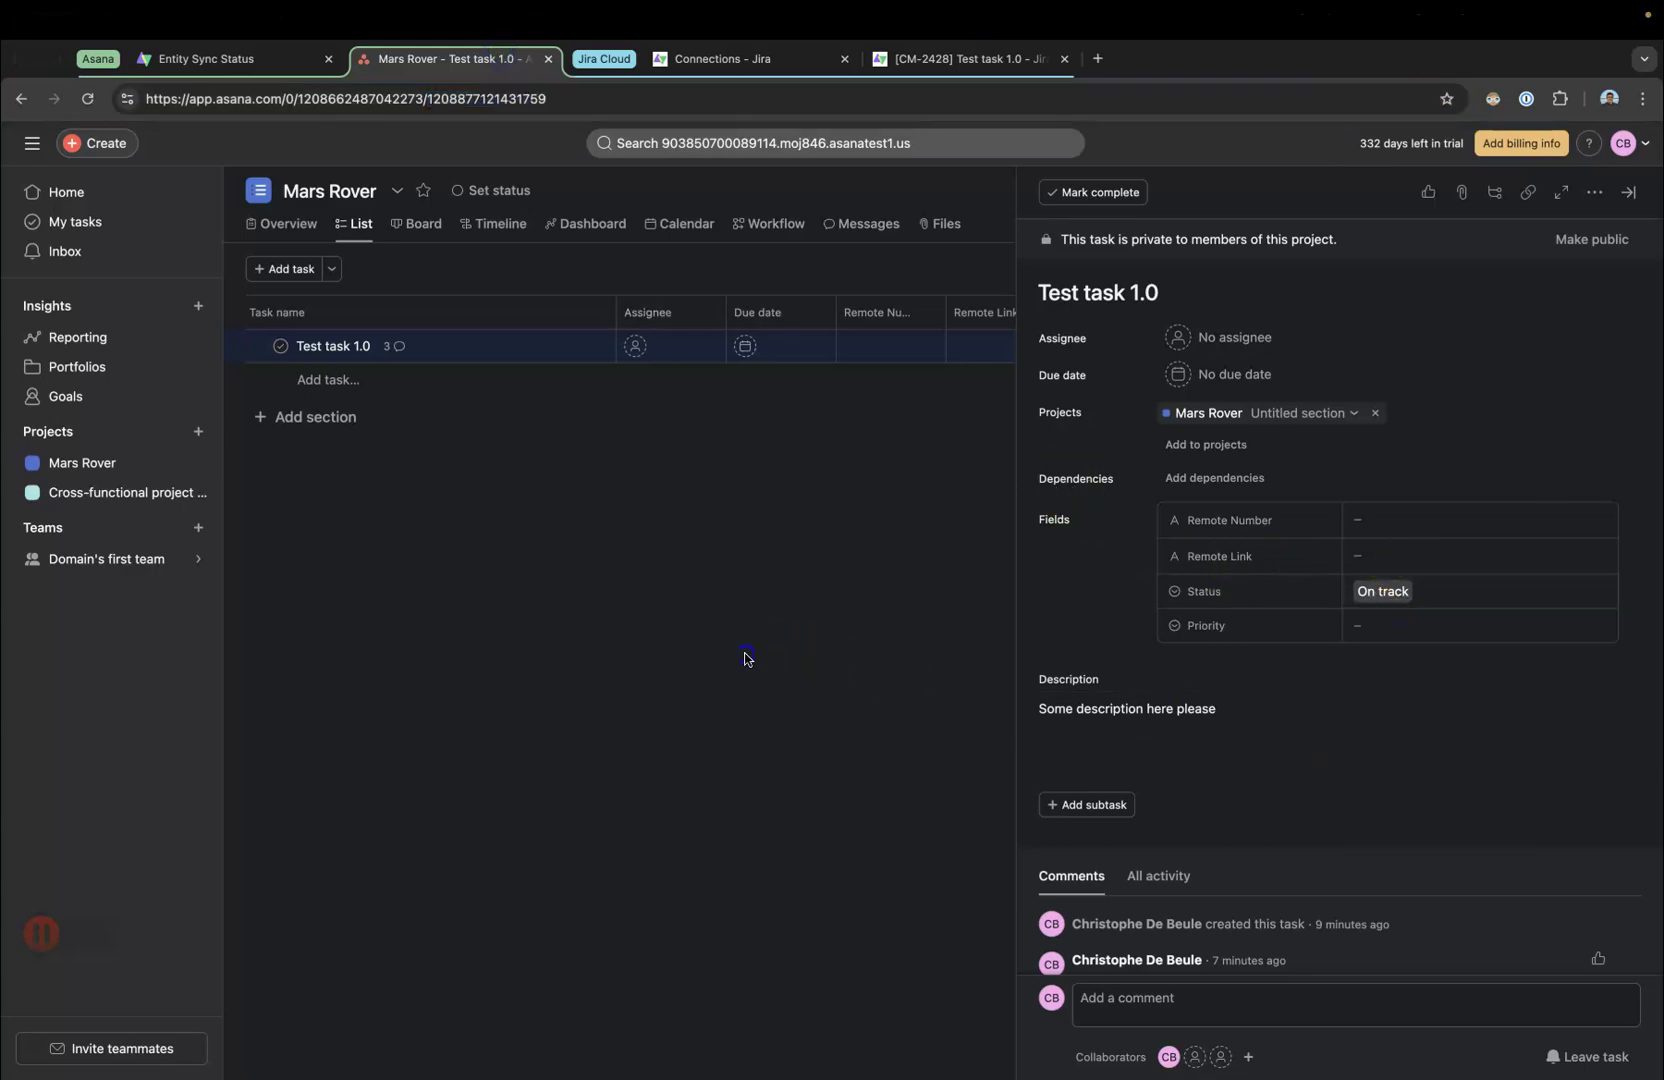
# - Open the Asana_to_JC connection in the Asana node's Exalate console and go to its incoming sync rules
pyautogui.click(207, 66)
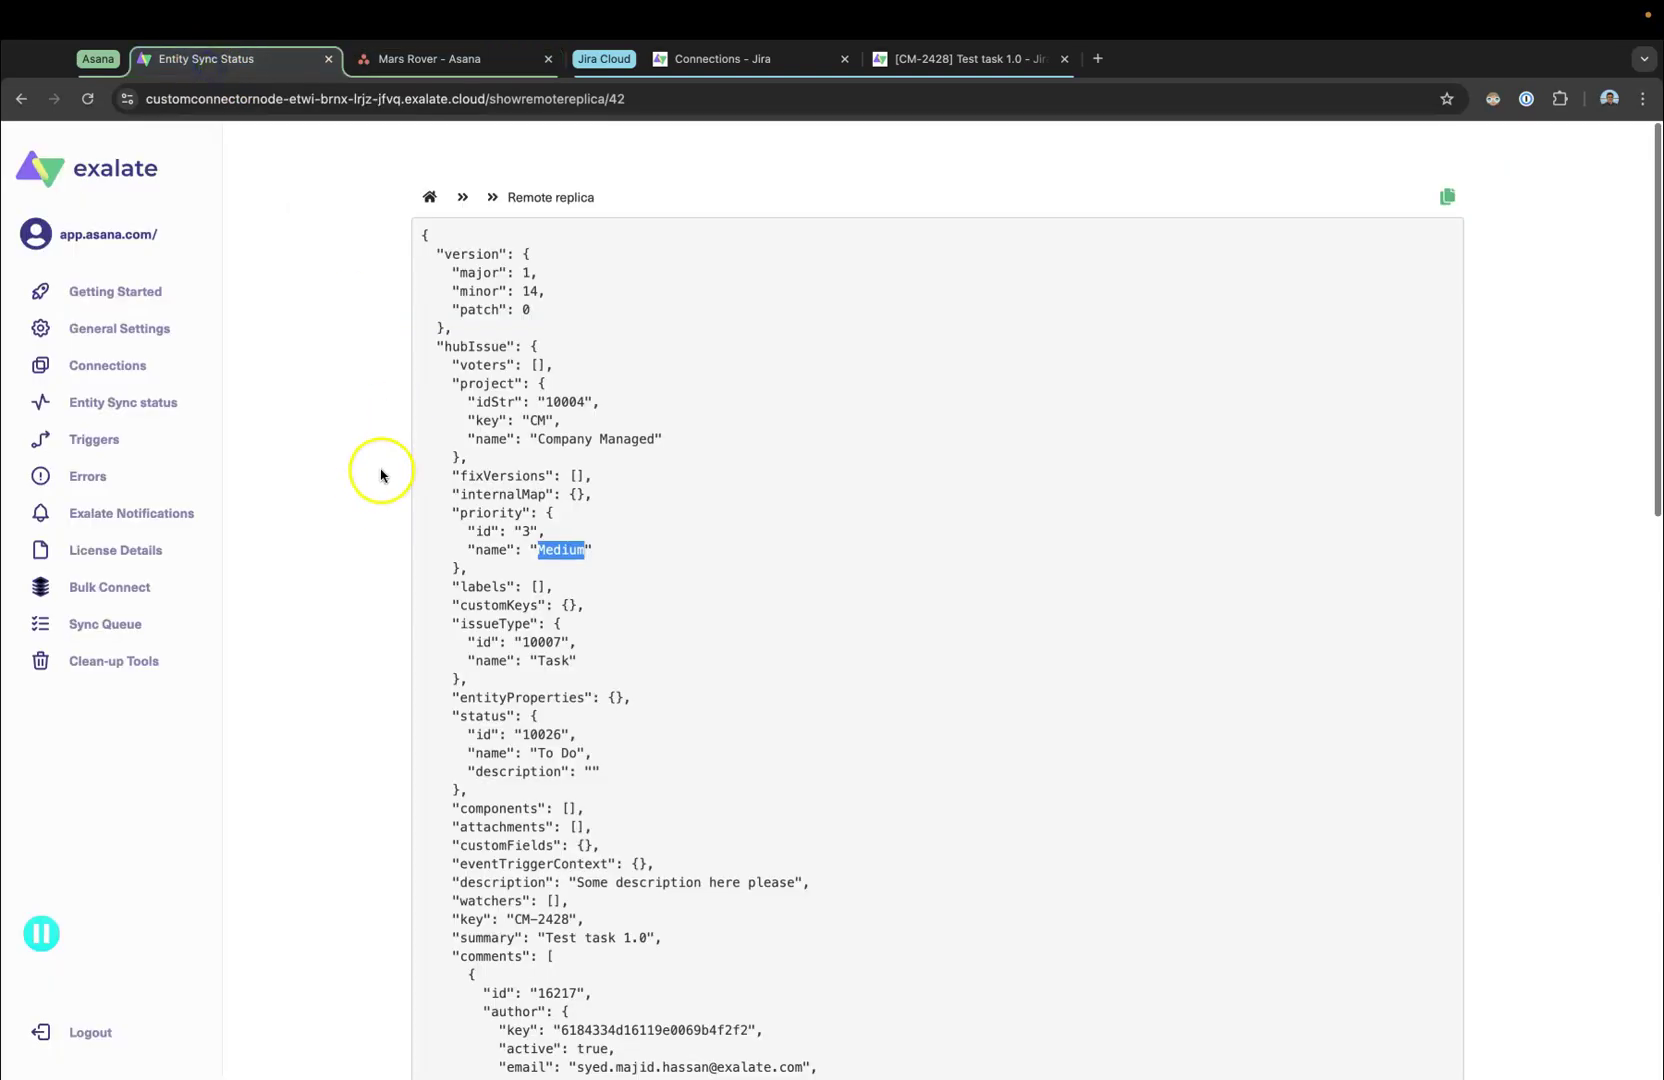
pyautogui.click(120, 365)
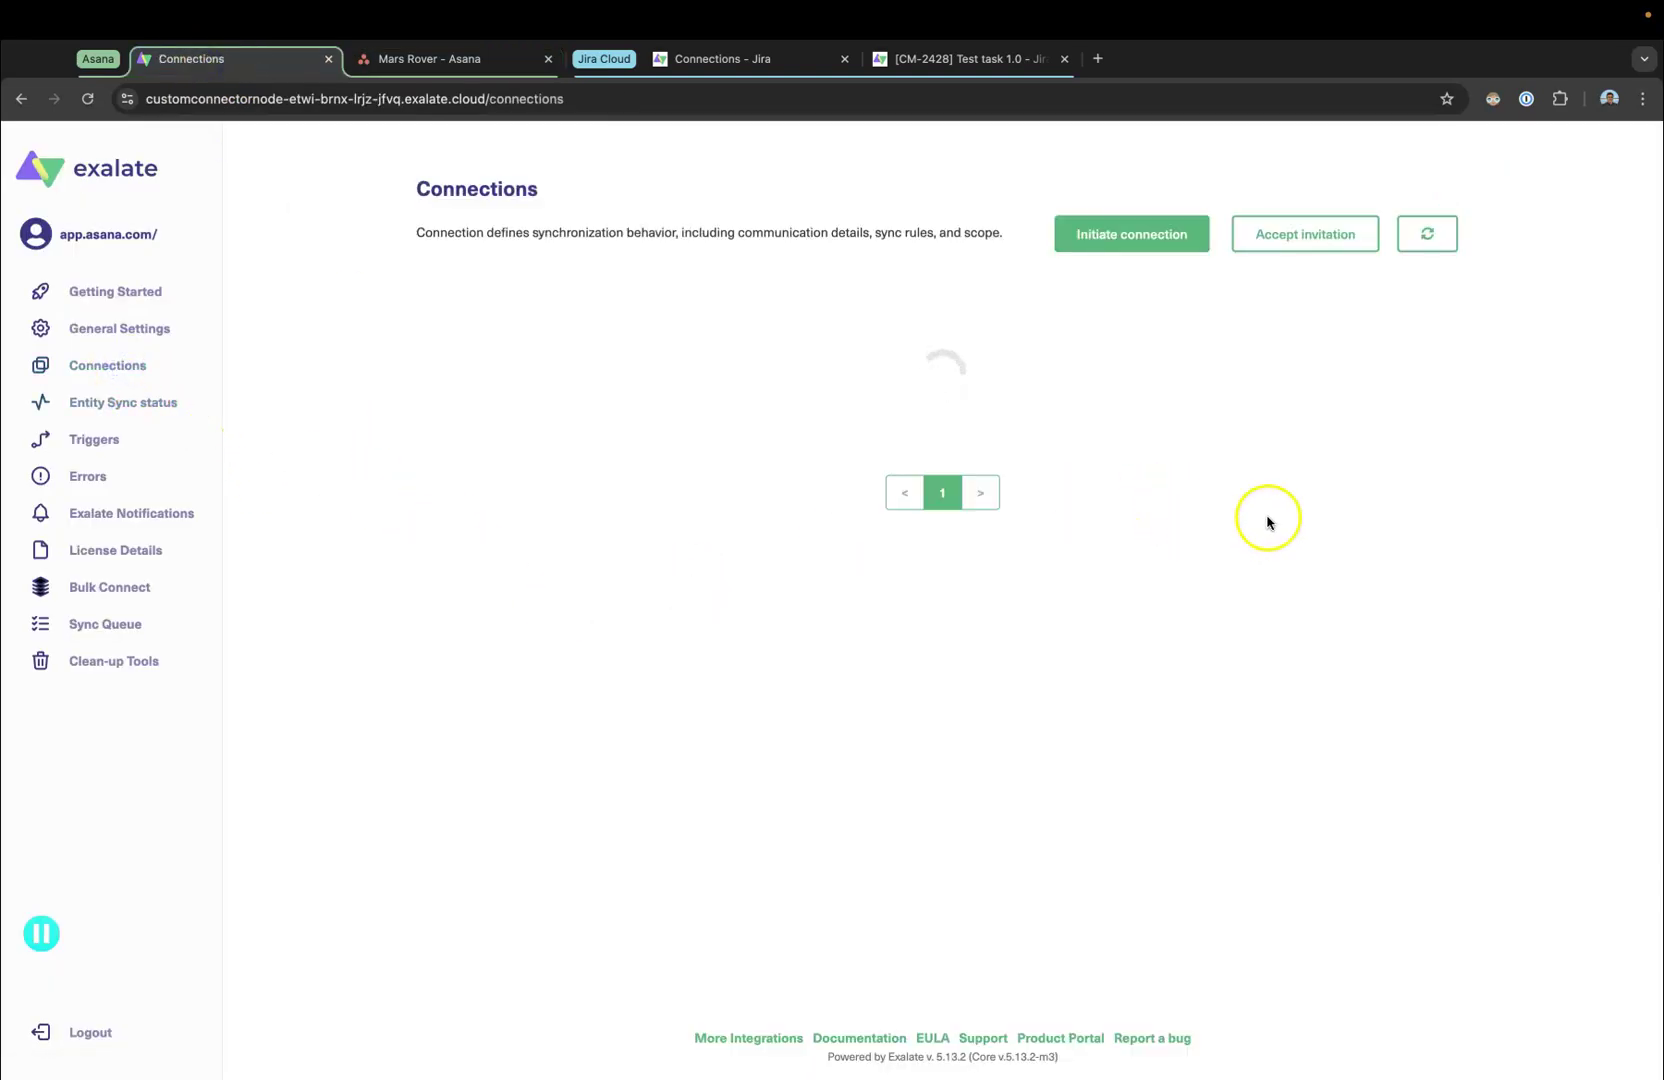
pyautogui.click(1380, 404)
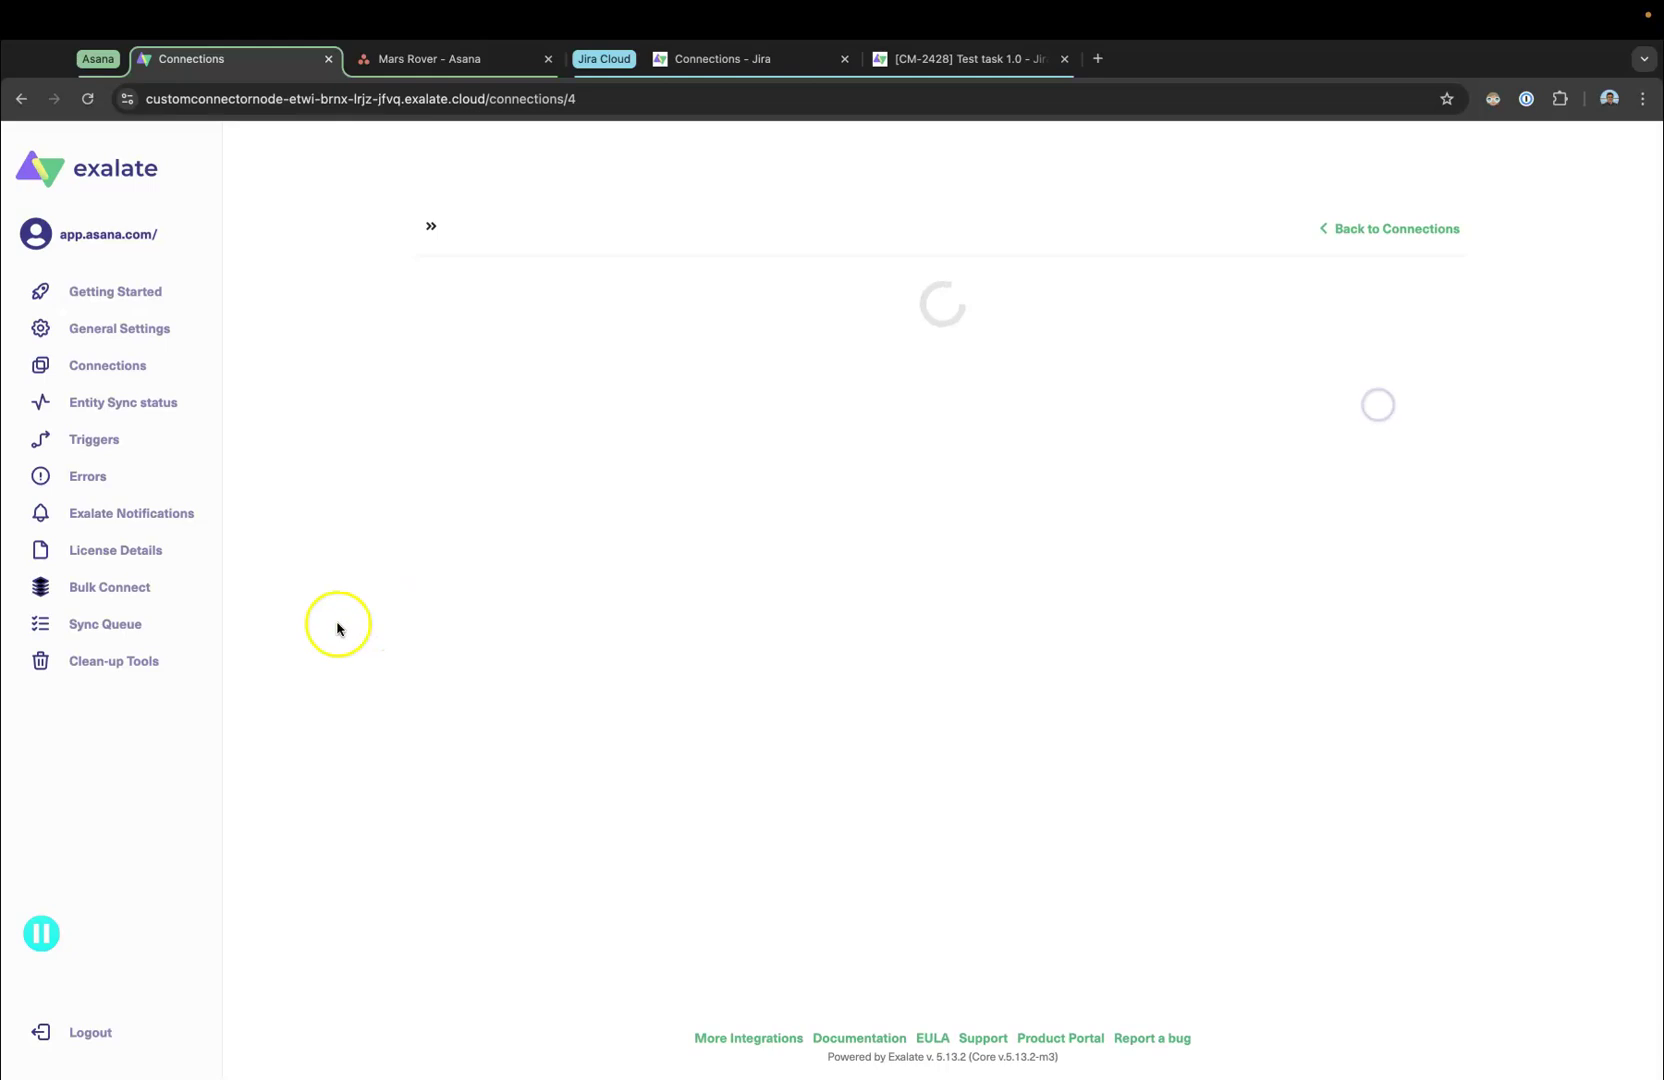
pyautogui.scroll(-5, 531, 717)
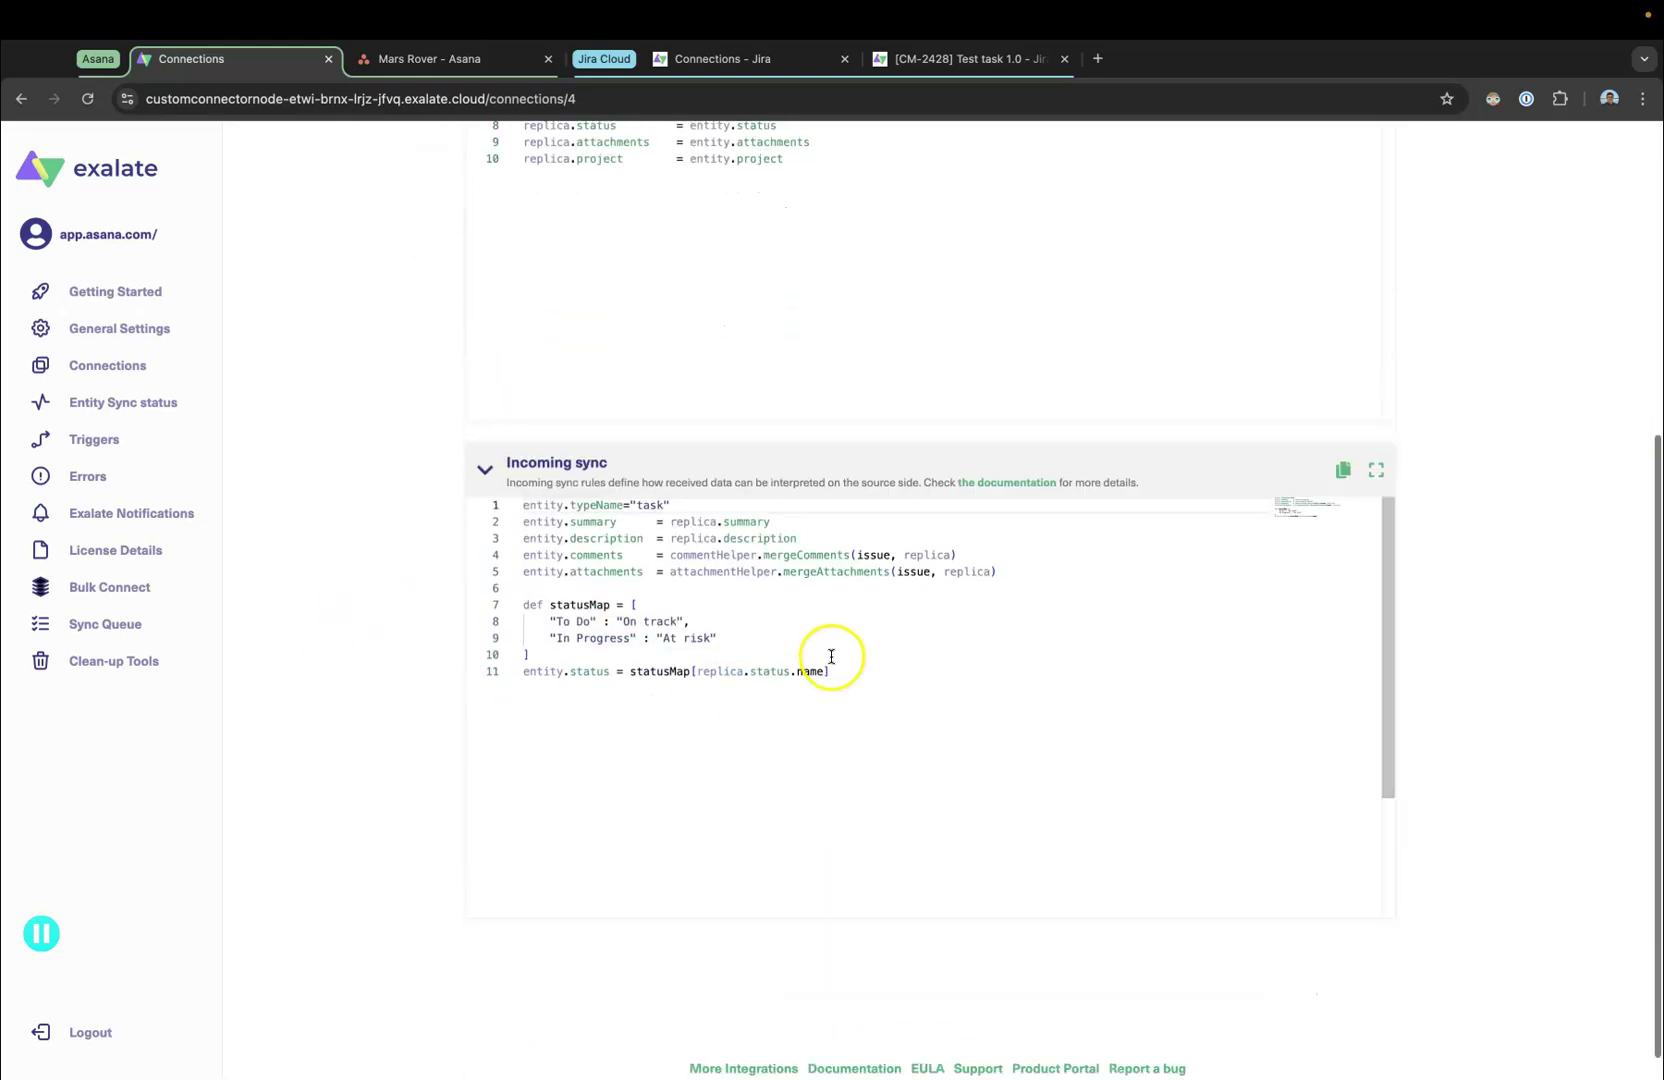
# - Add a line after the status mapping in the incoming sync that sets entity.priority using nodeHelper.getPriority with the replica's priority name
pyautogui.press('Return')
pyautogui.press('Return')
pyautogui.write('en')
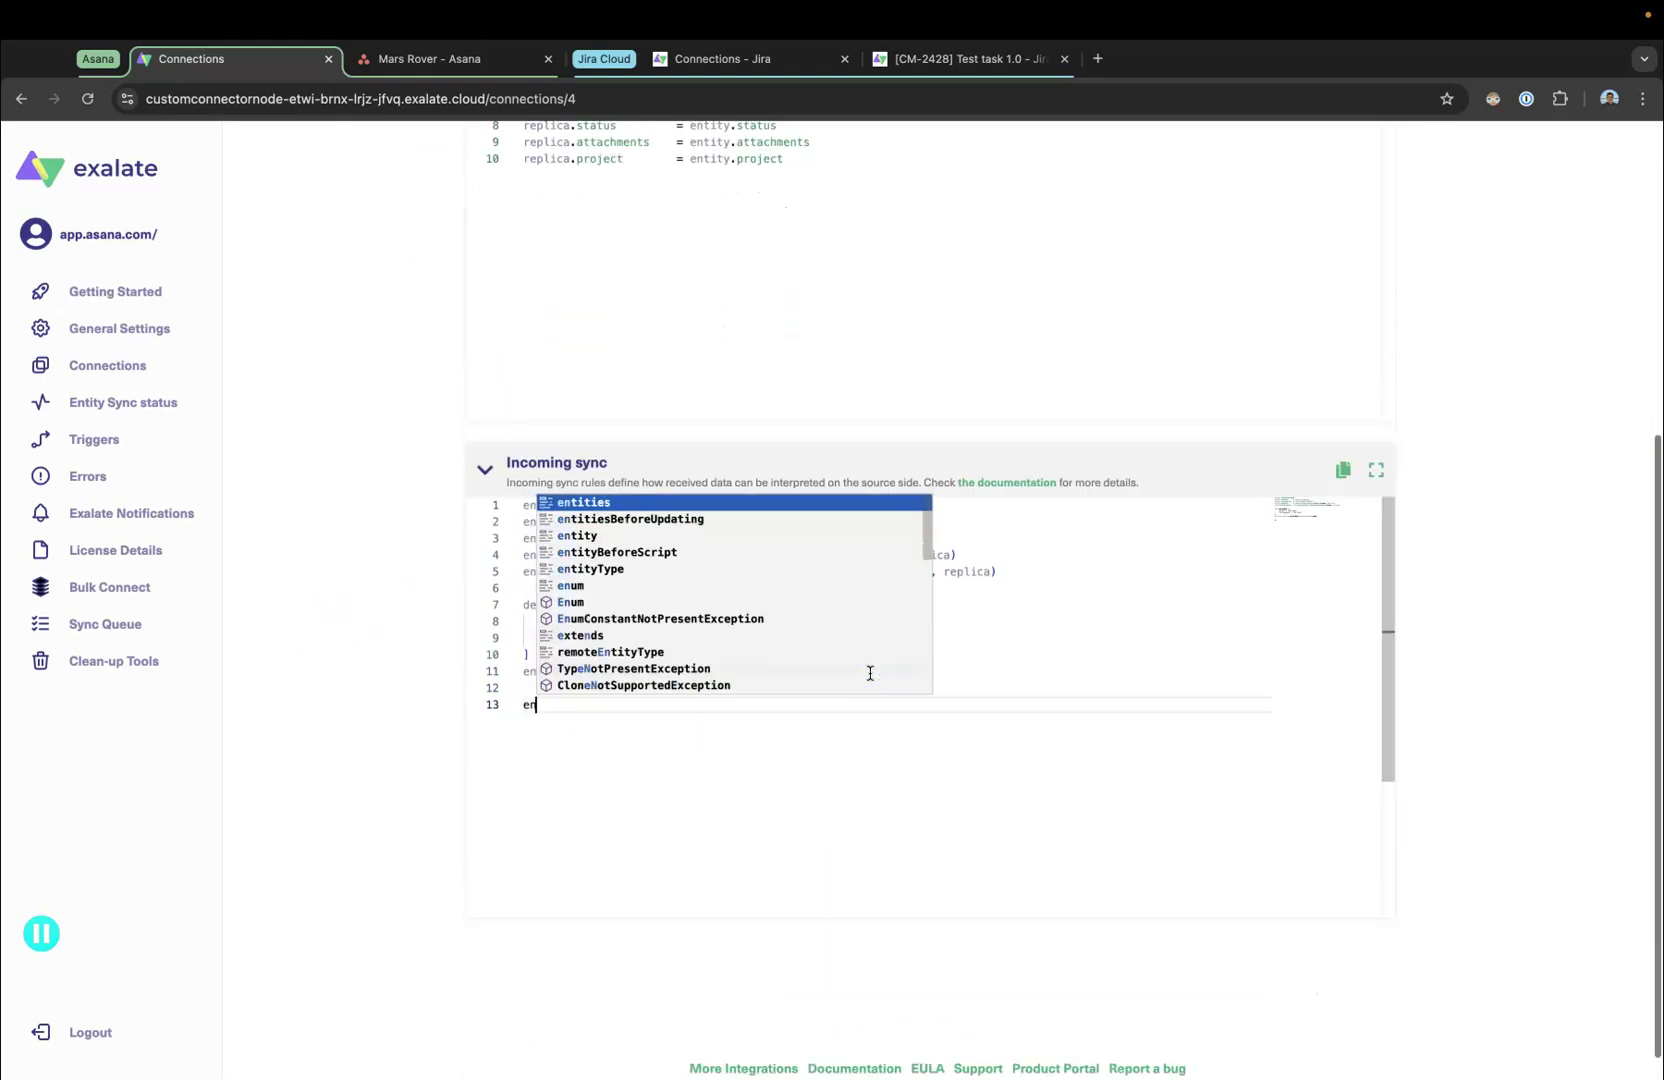
pyautogui.write('tity.priori')
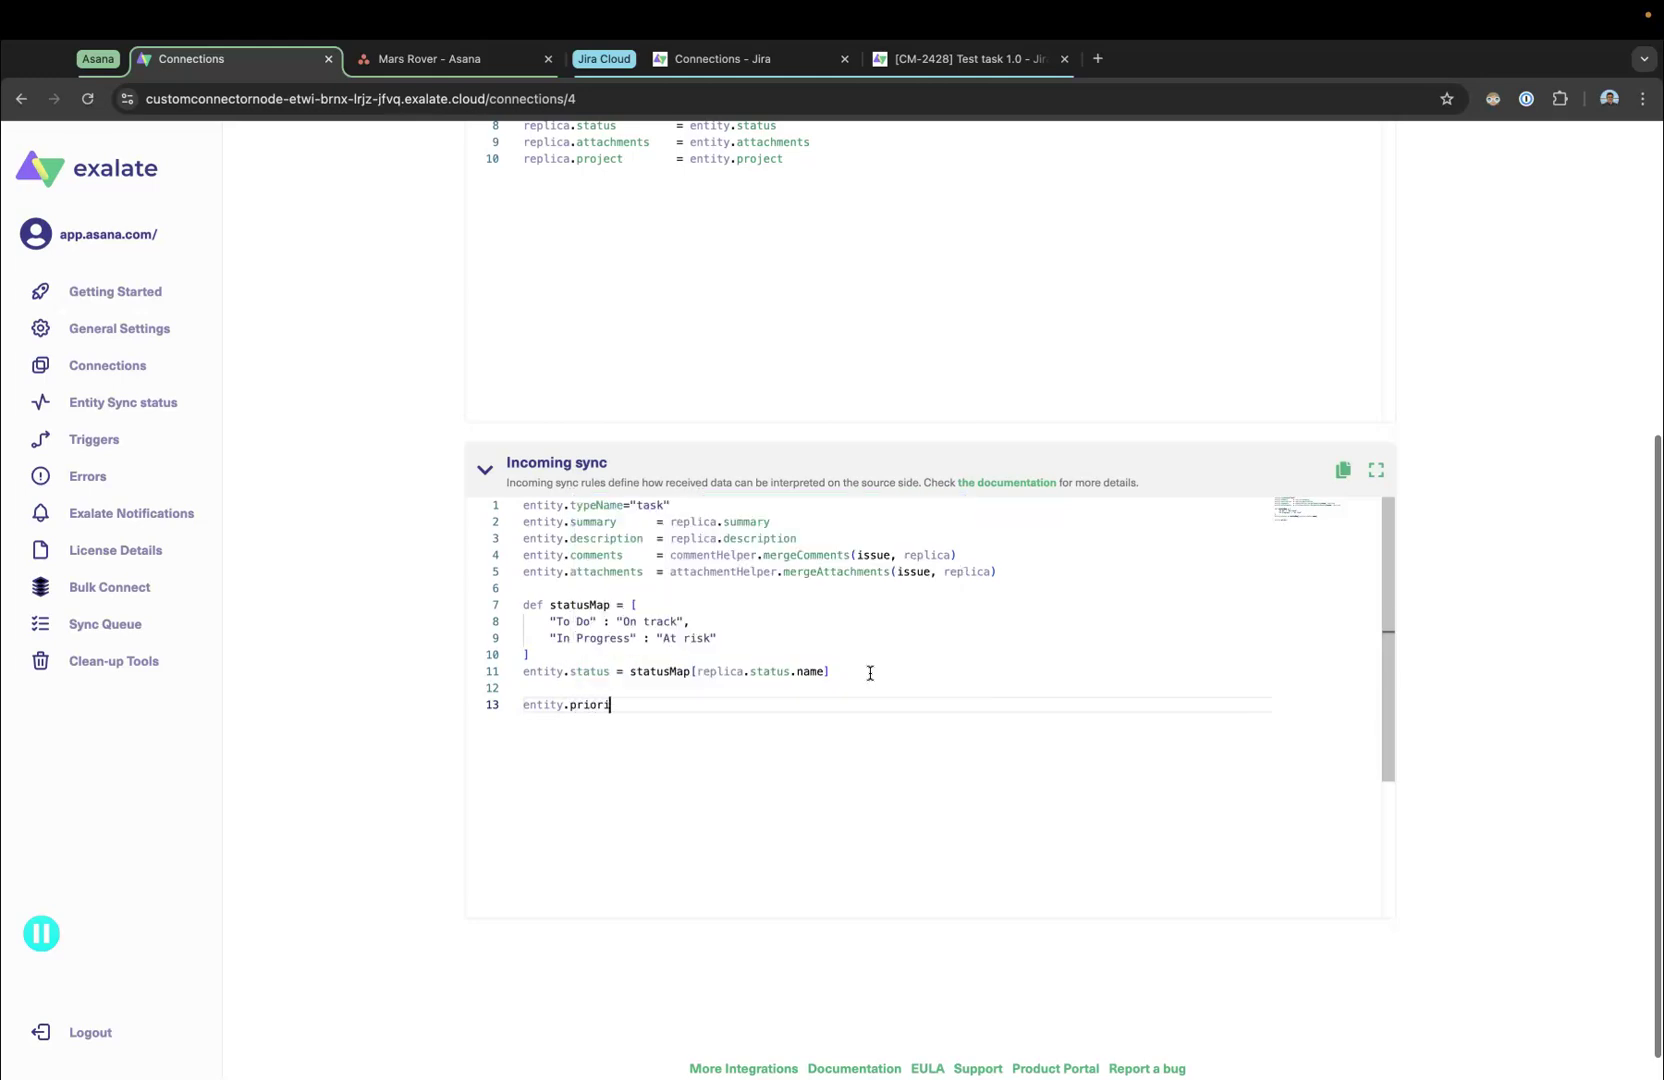
pyautogui.write('ty = NoClassDefFoundErr')
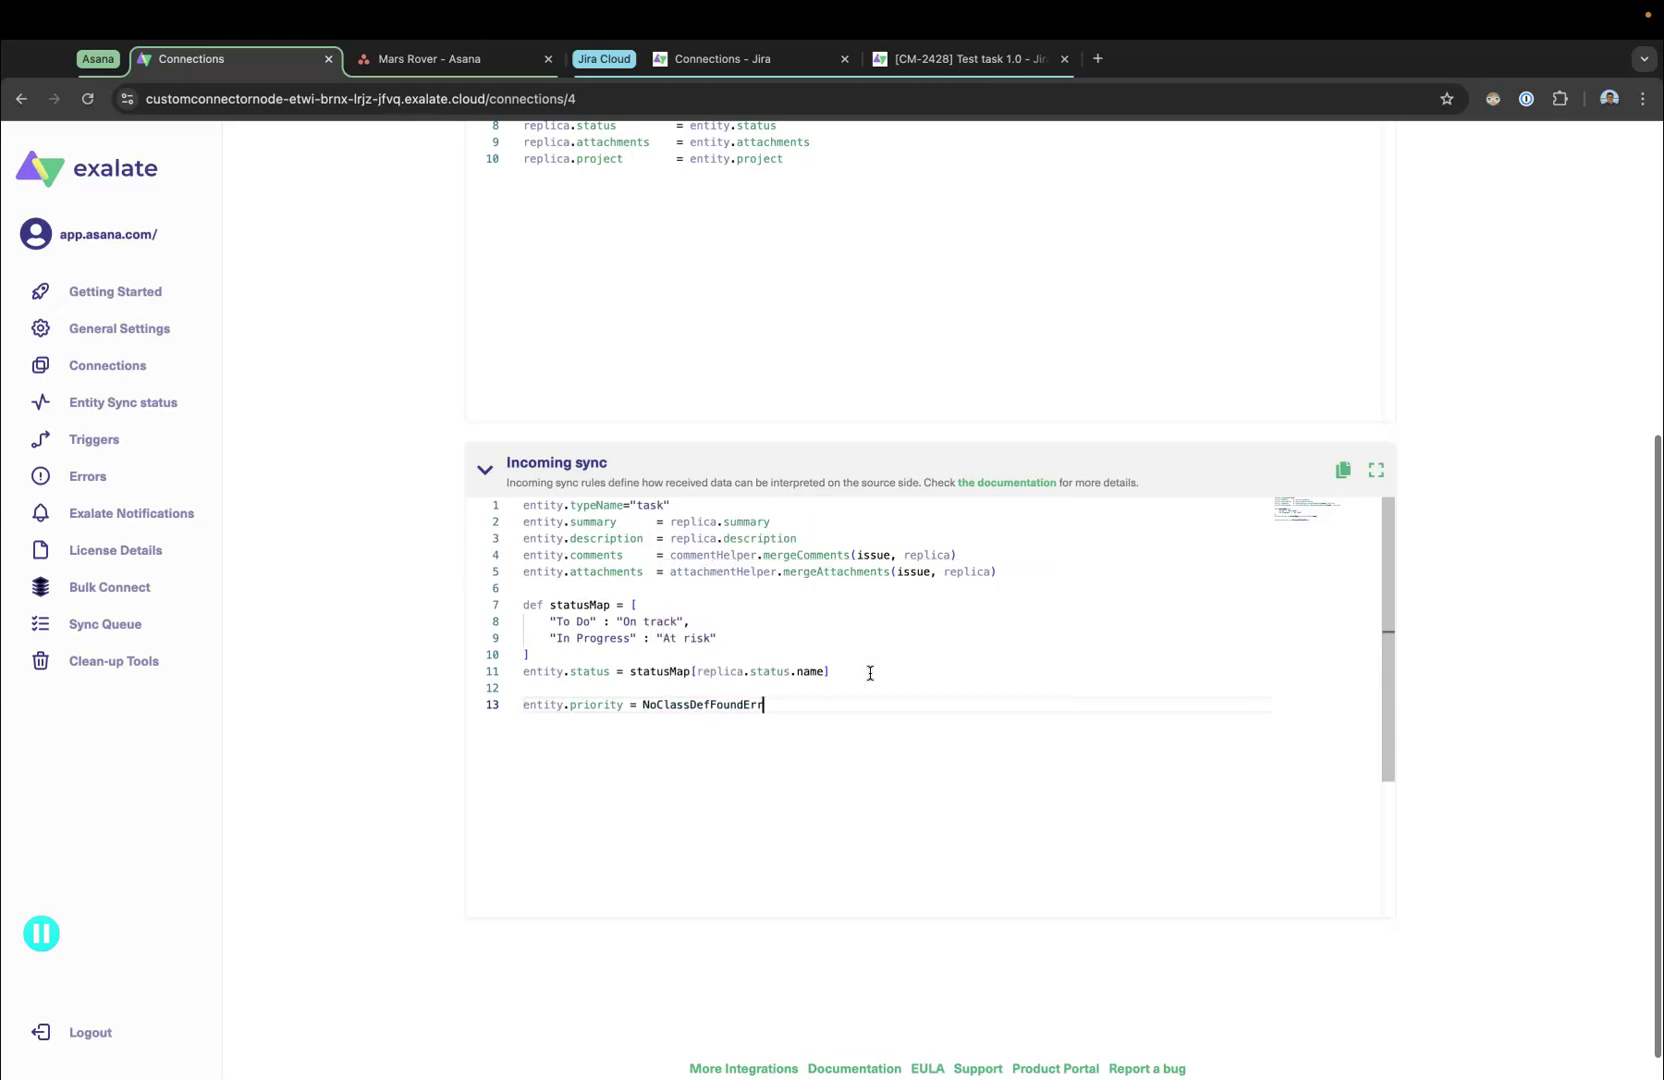
pyautogui.write('ornodeH')
pyautogui.write('elper.getPriority(')
pyautogui.write('replcia.priority')
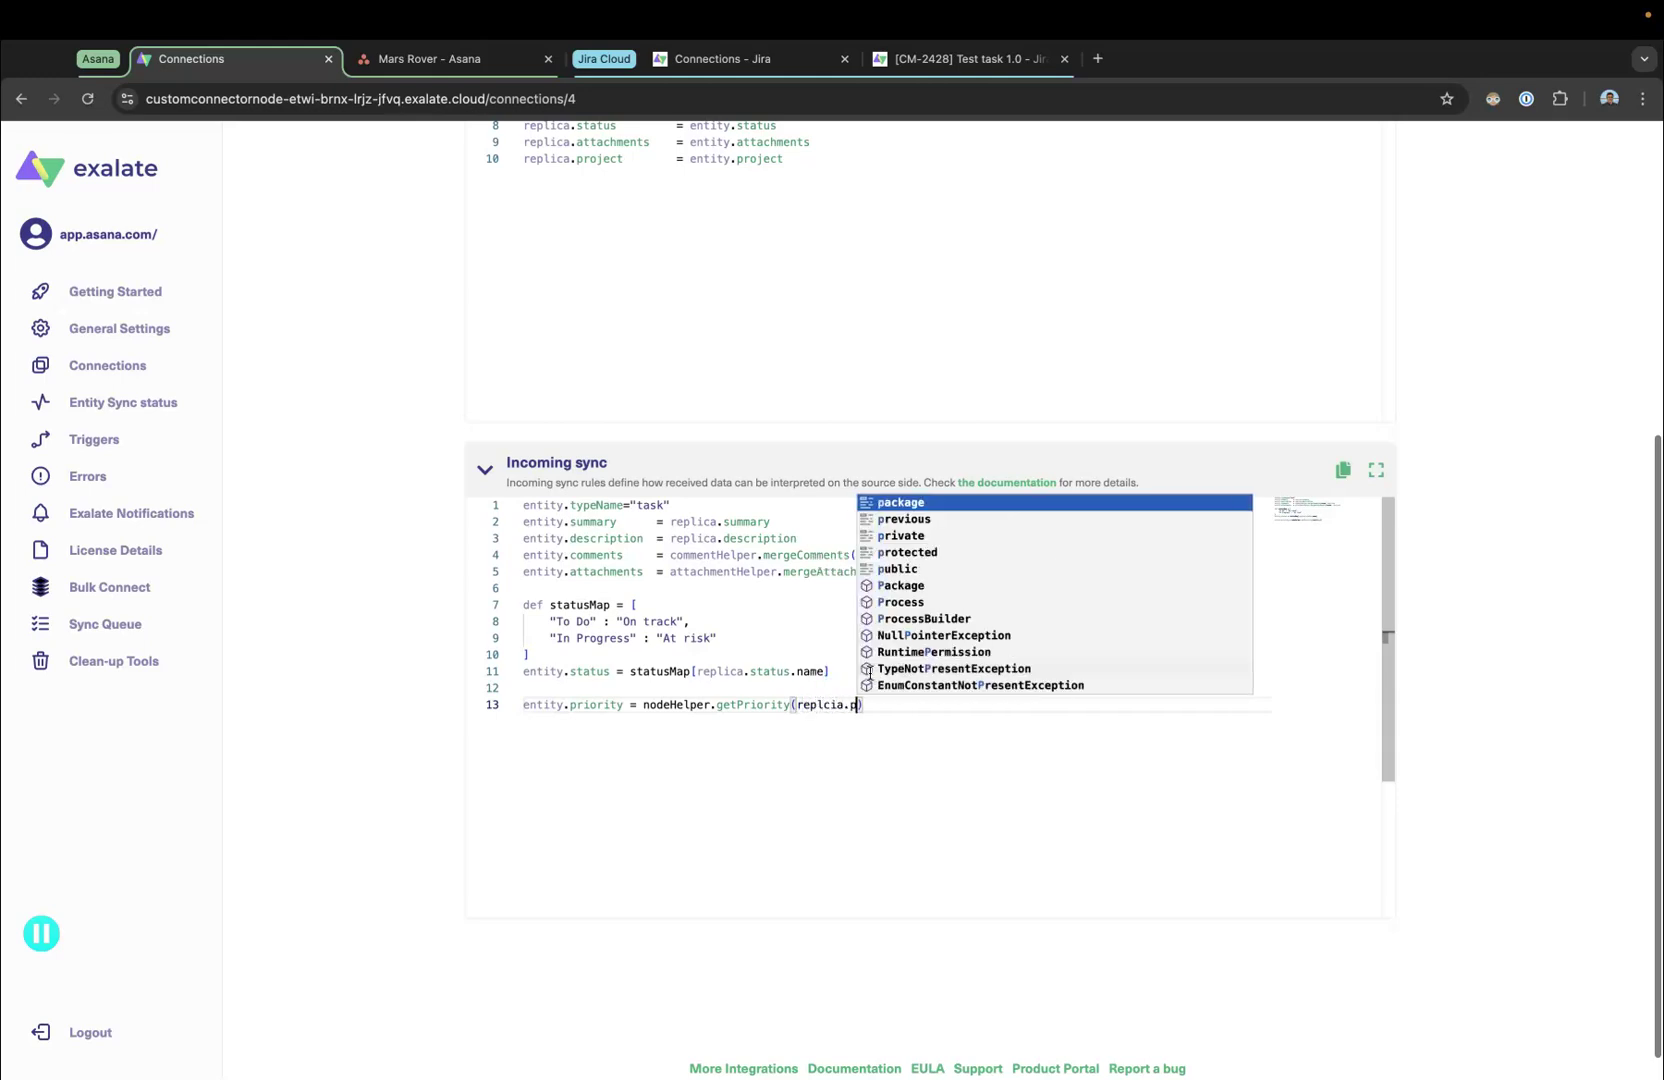
pyautogui.write('.anem')
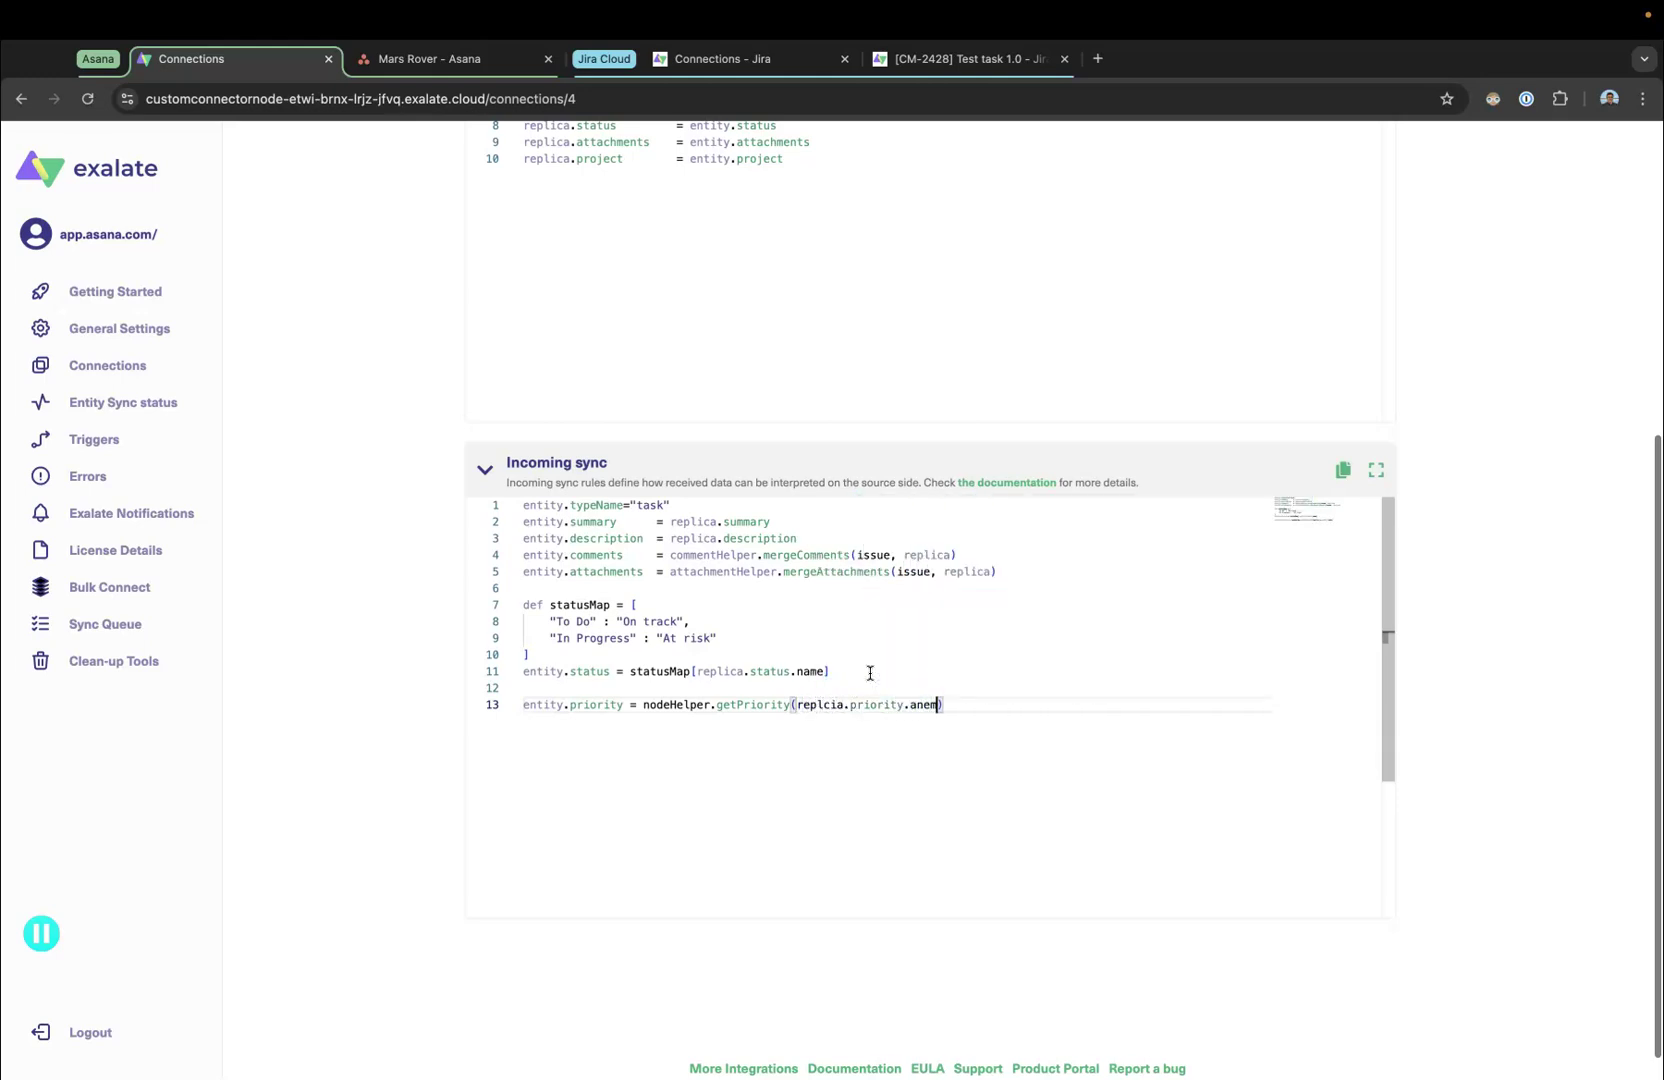
pyautogui.press('BackSpace')
pyautogui.write('name')
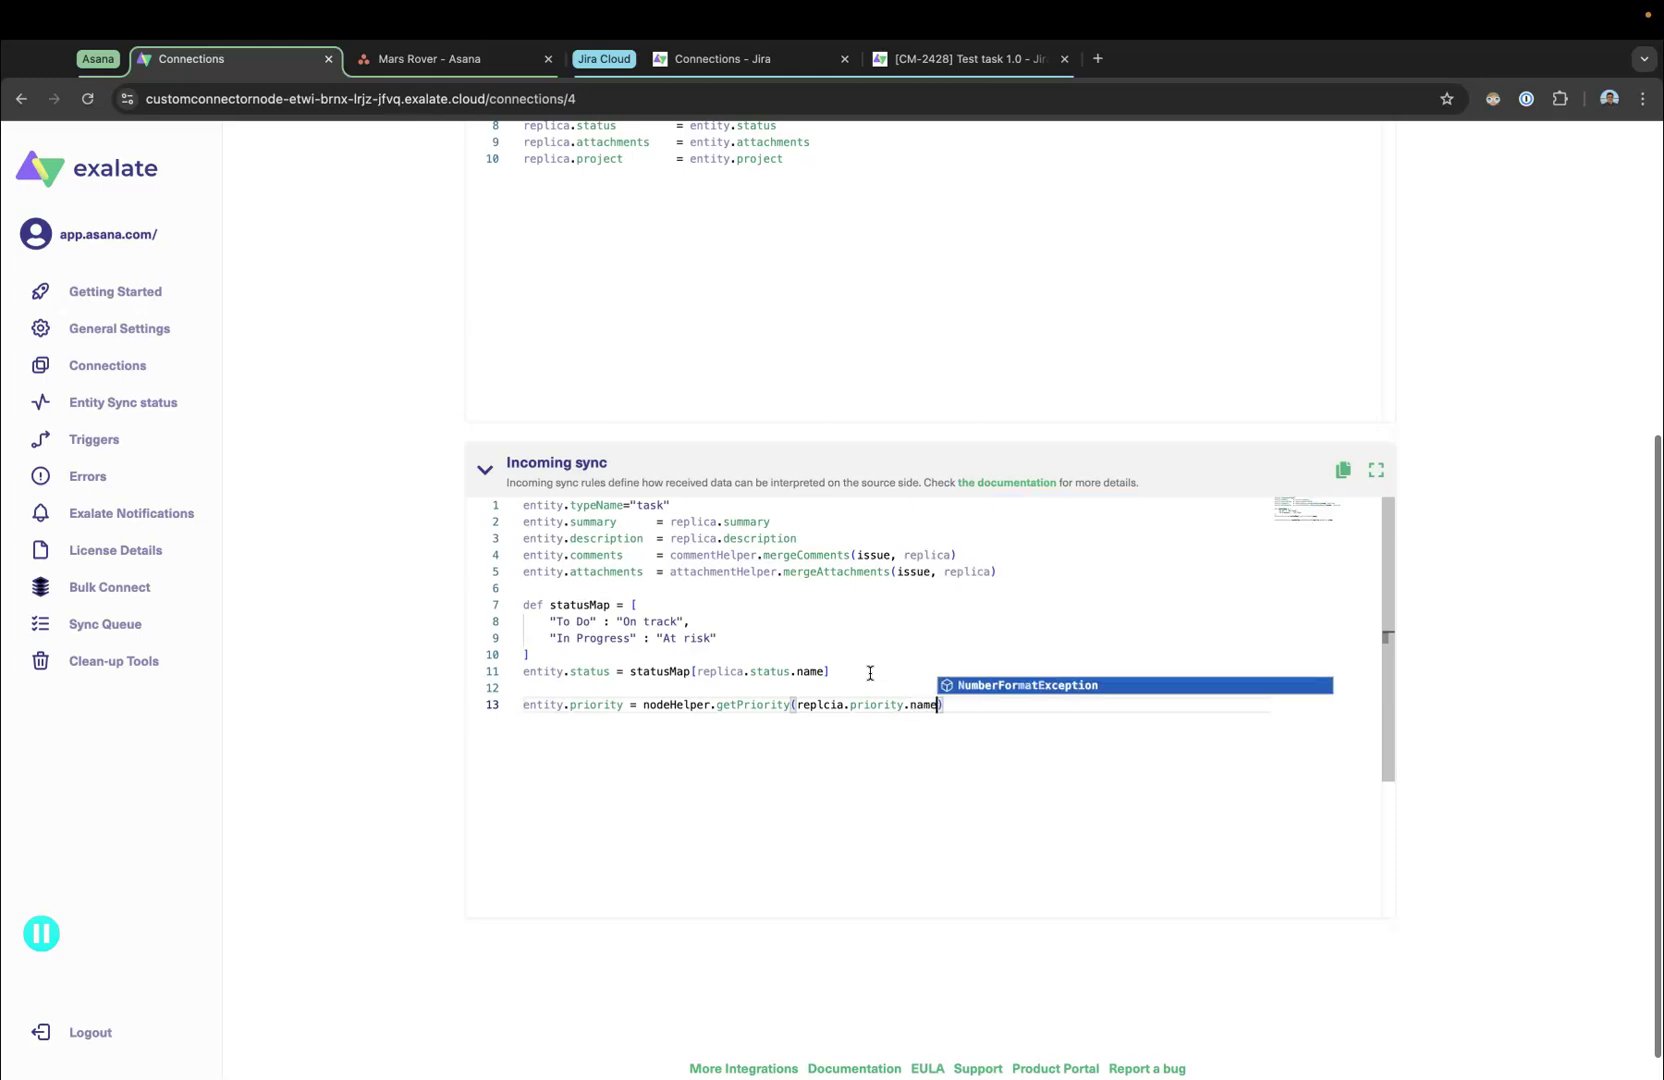
# - Correct the spelling of replica in the priority line to read nodeHelper.getPriority(replica.priority.name) and publish the connection
pyautogui.click(824, 705)
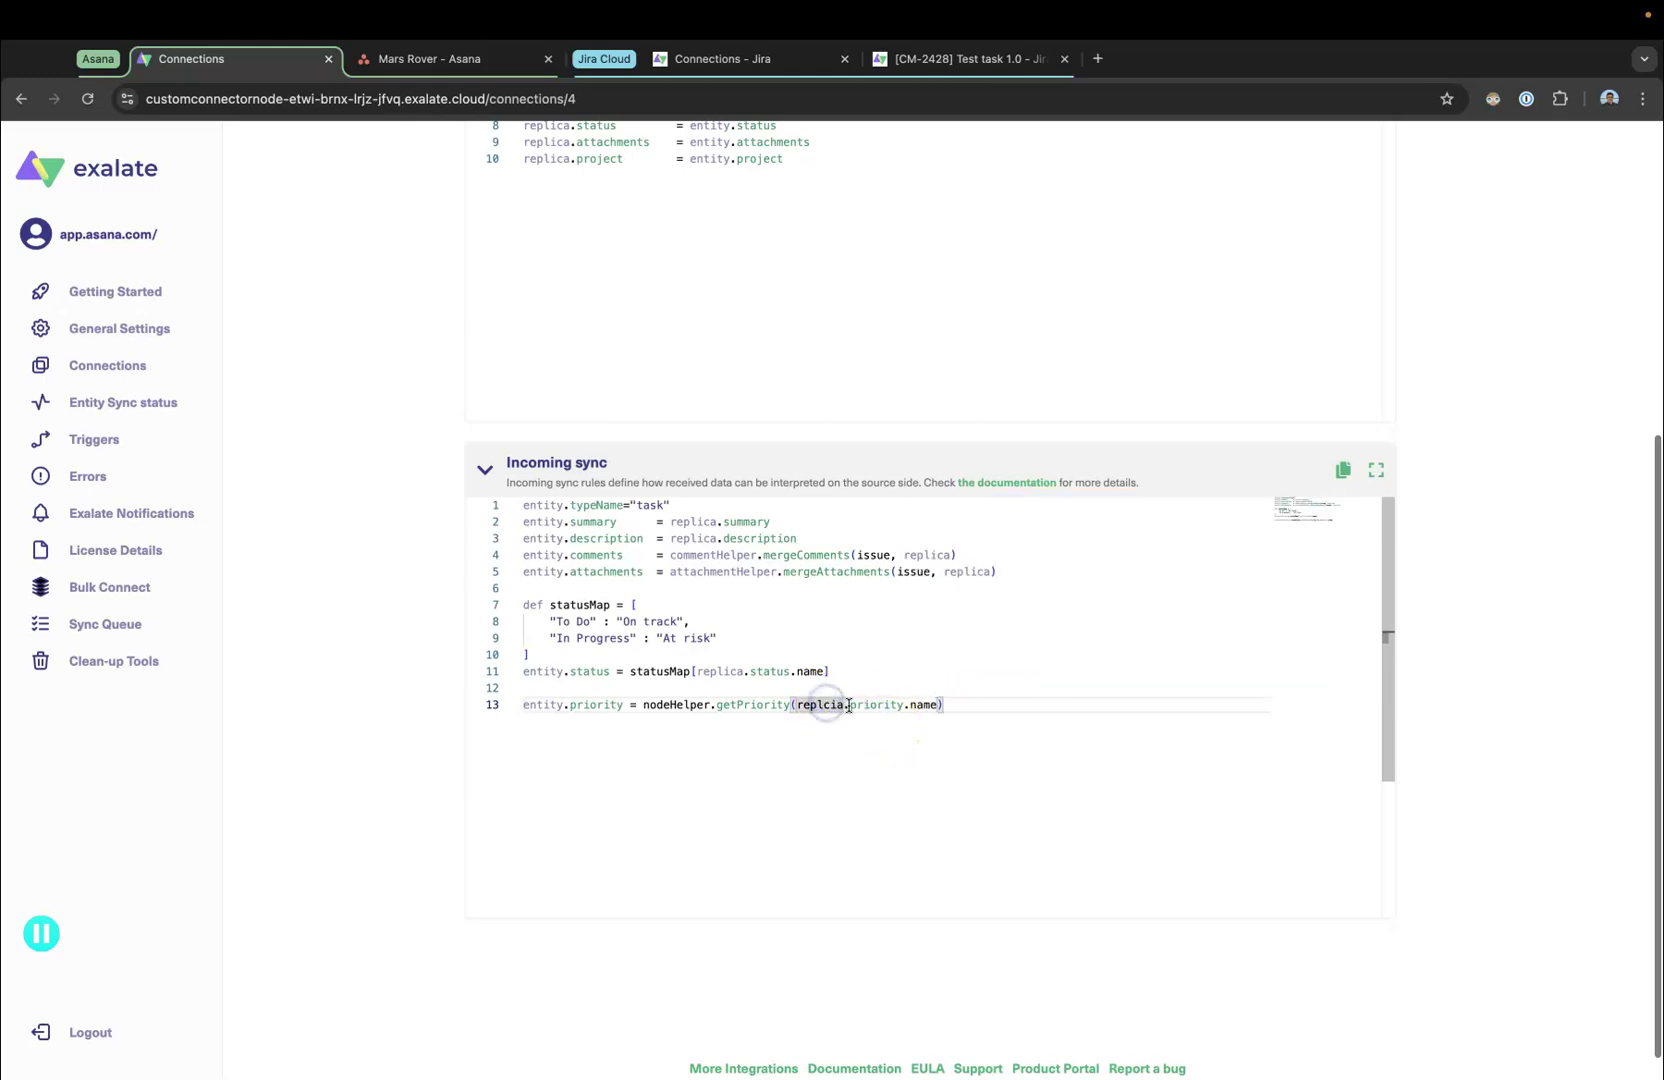
pyautogui.moveTo(939, 705); pyautogui.dragTo(922, 705)
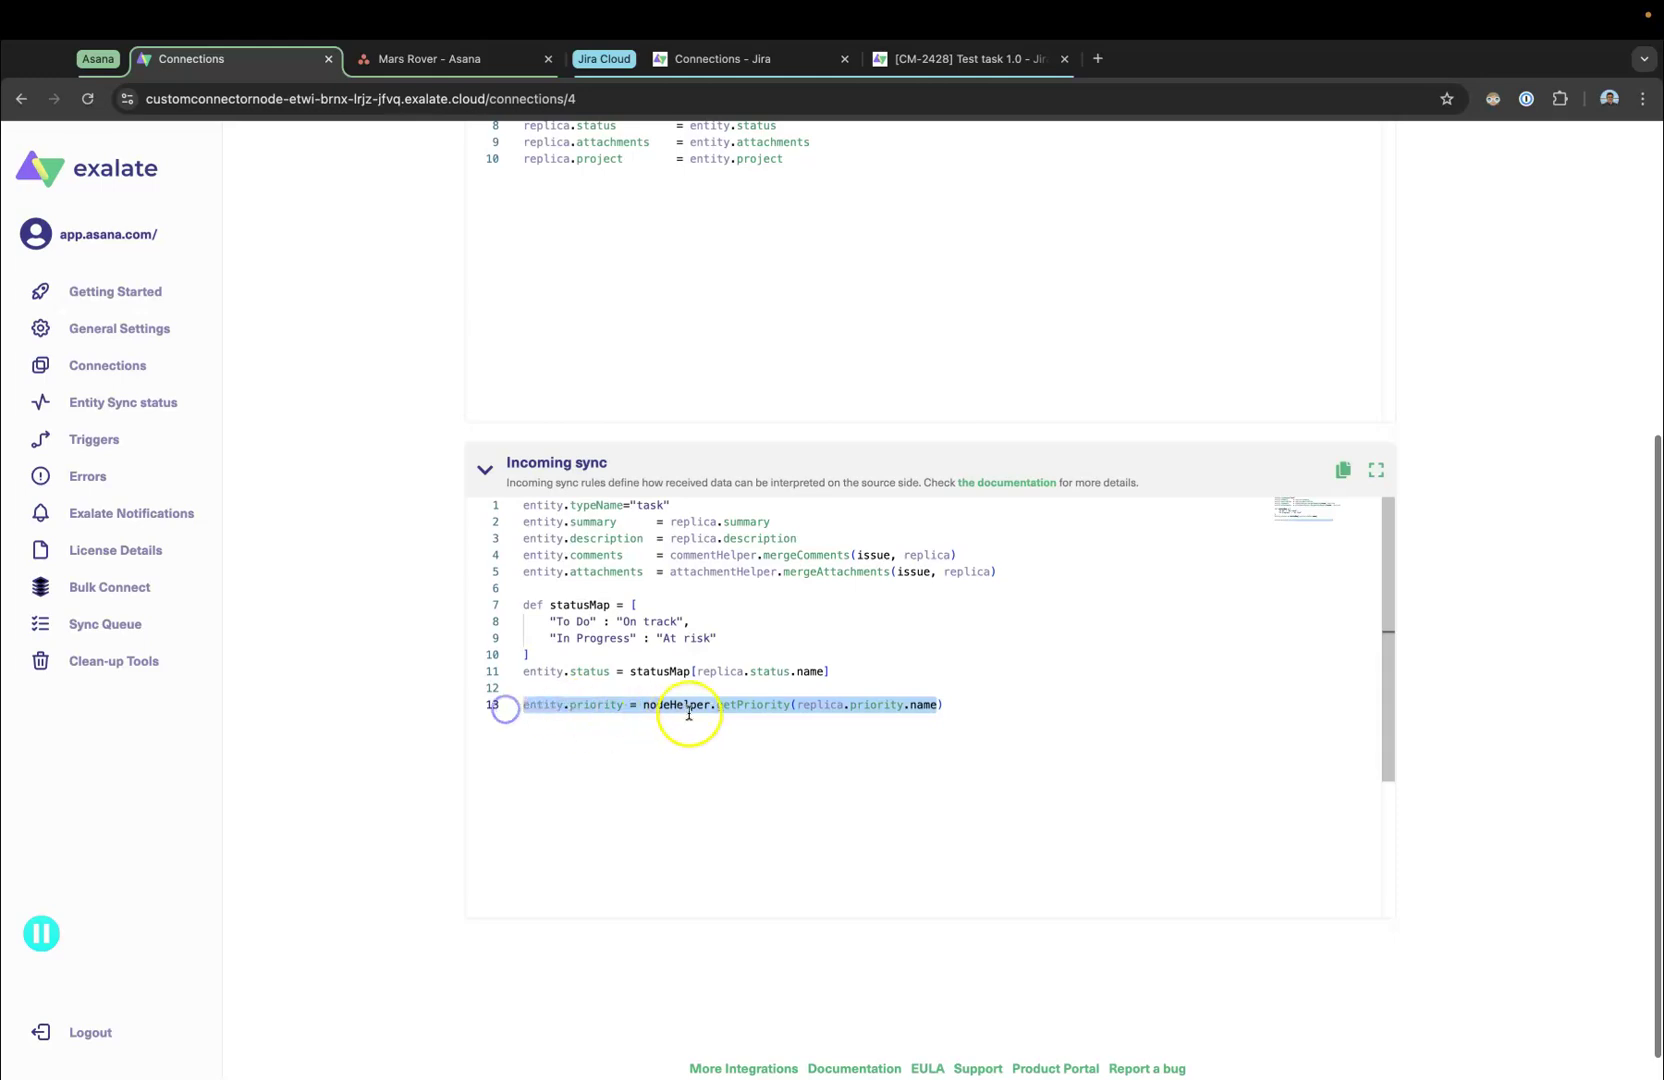
pyautogui.click(745, 707)
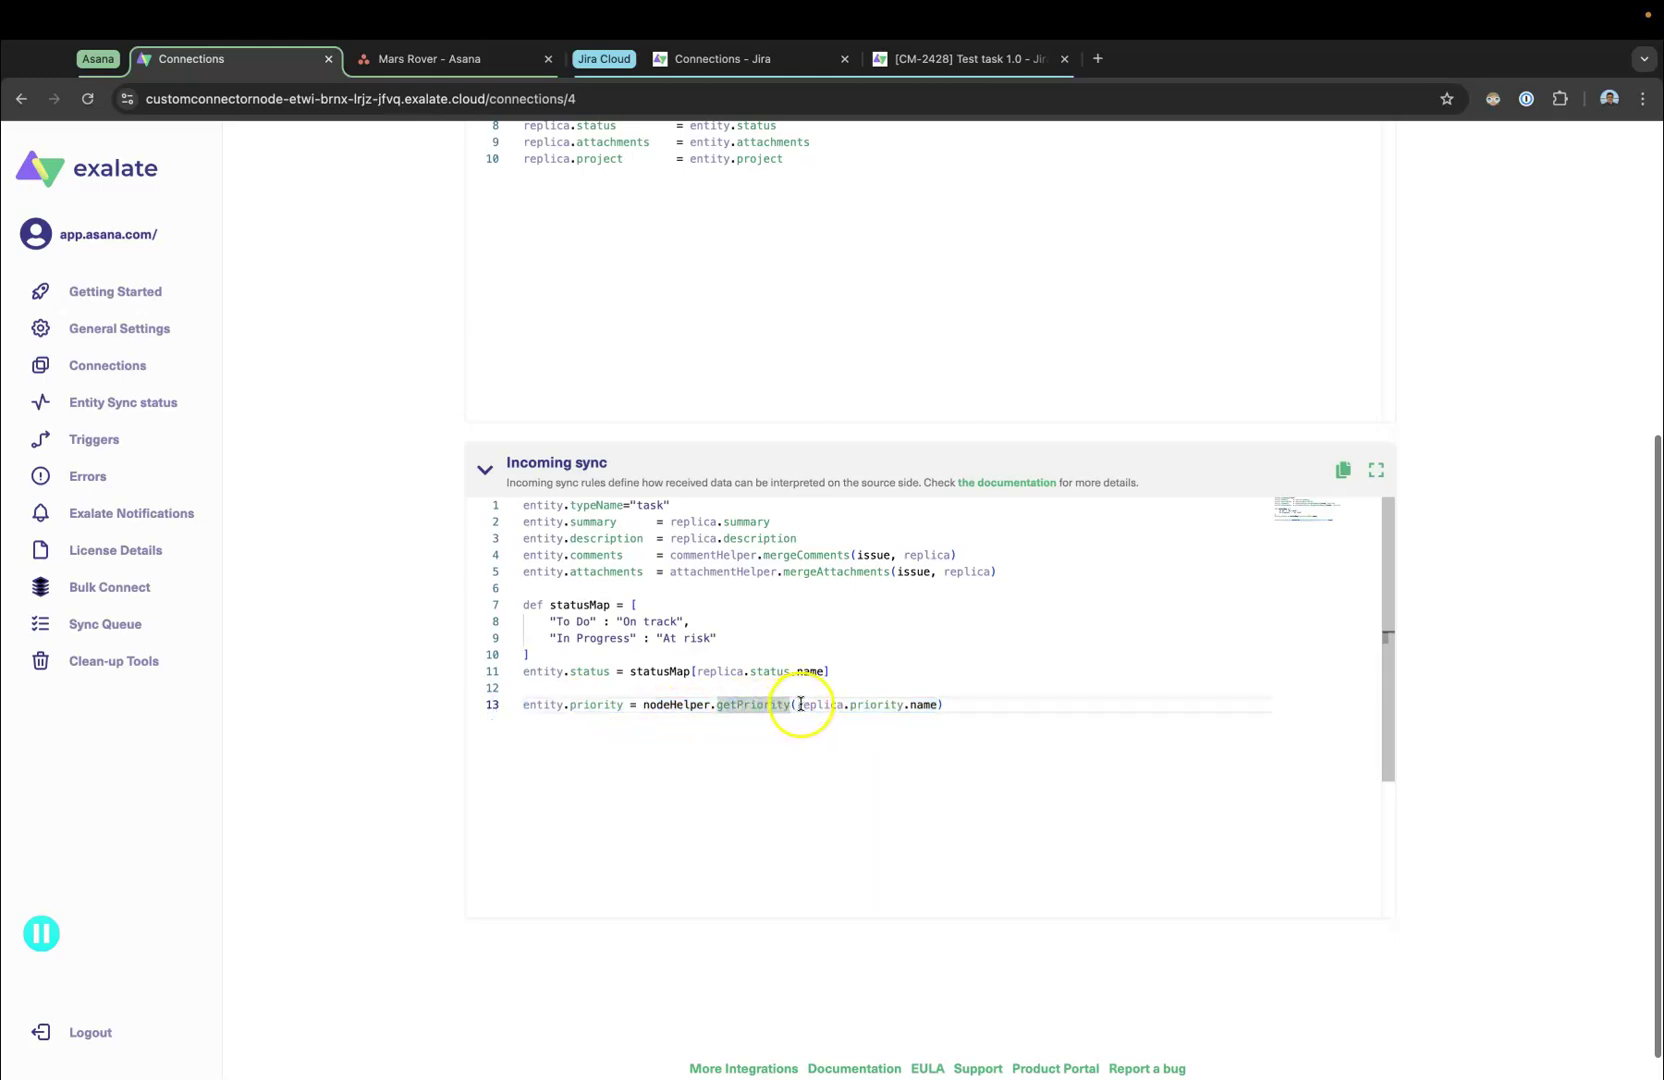
pyautogui.scroll(5, 1425, 365)
pyautogui.click(1400, 237)
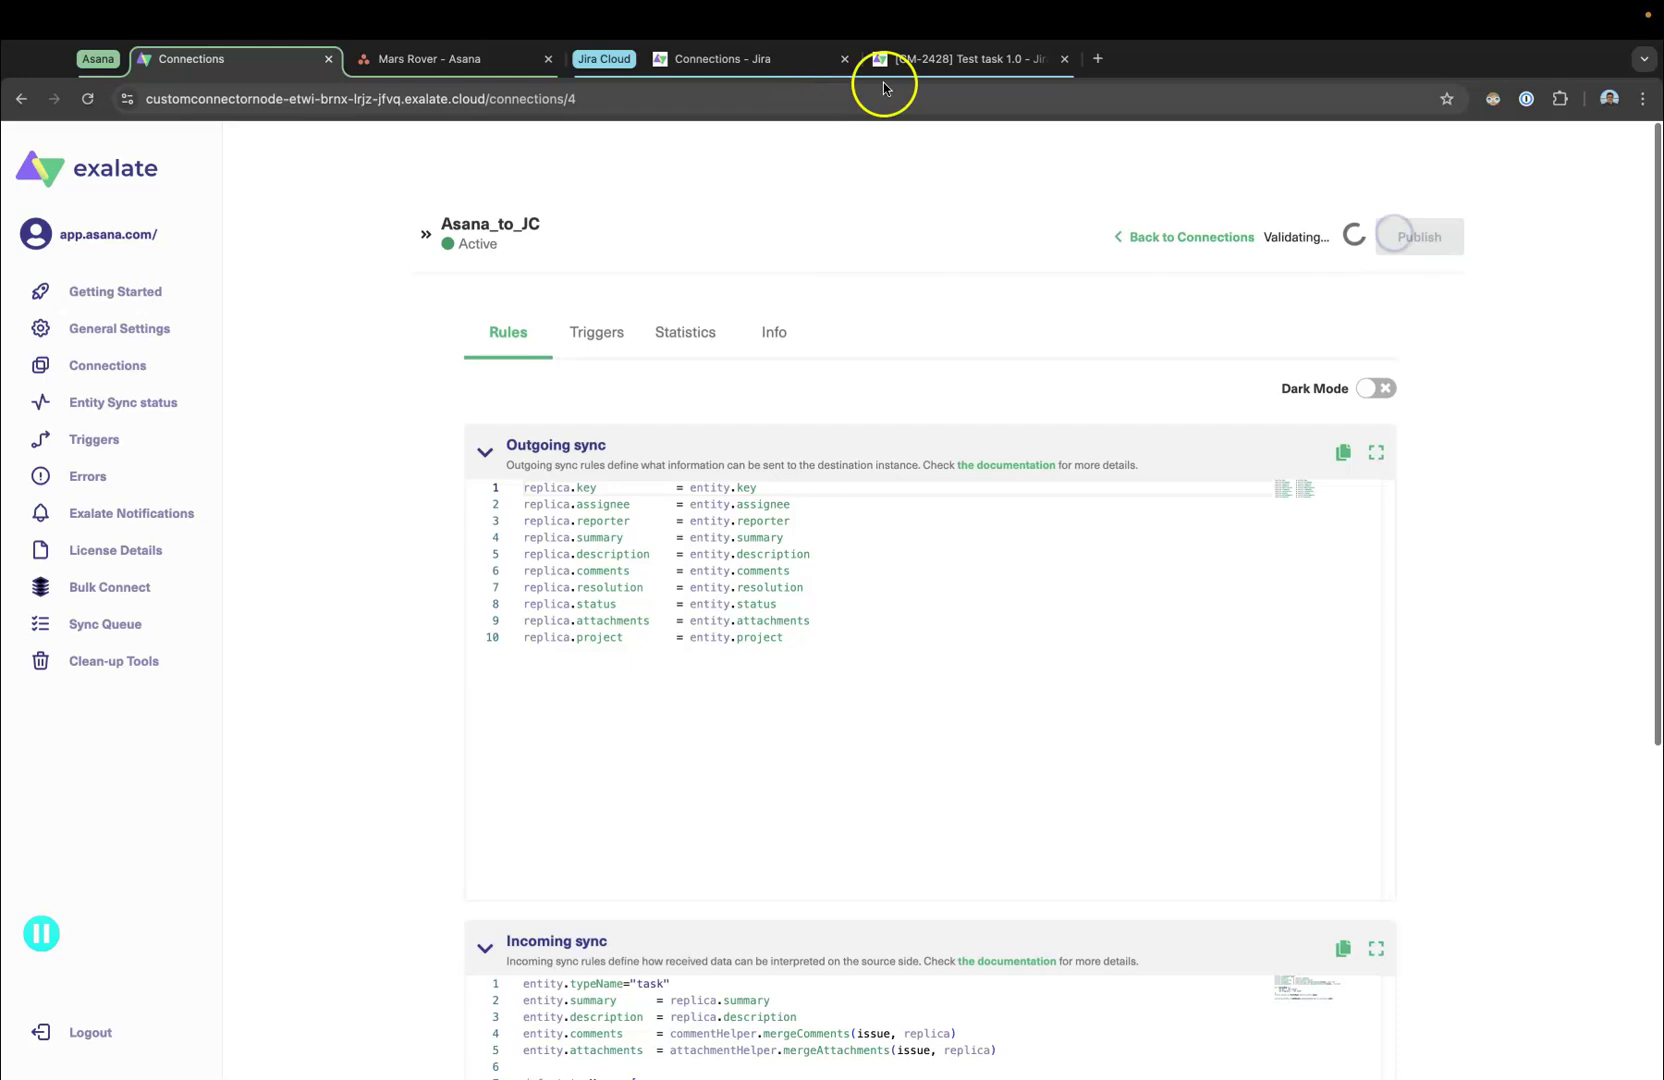
# - Set the priority of Jira issue CM-2428 to High and check the Priority of Test task 1.0 in Asana
pyautogui.click(884, 62)
pyautogui.click(1463, 538)
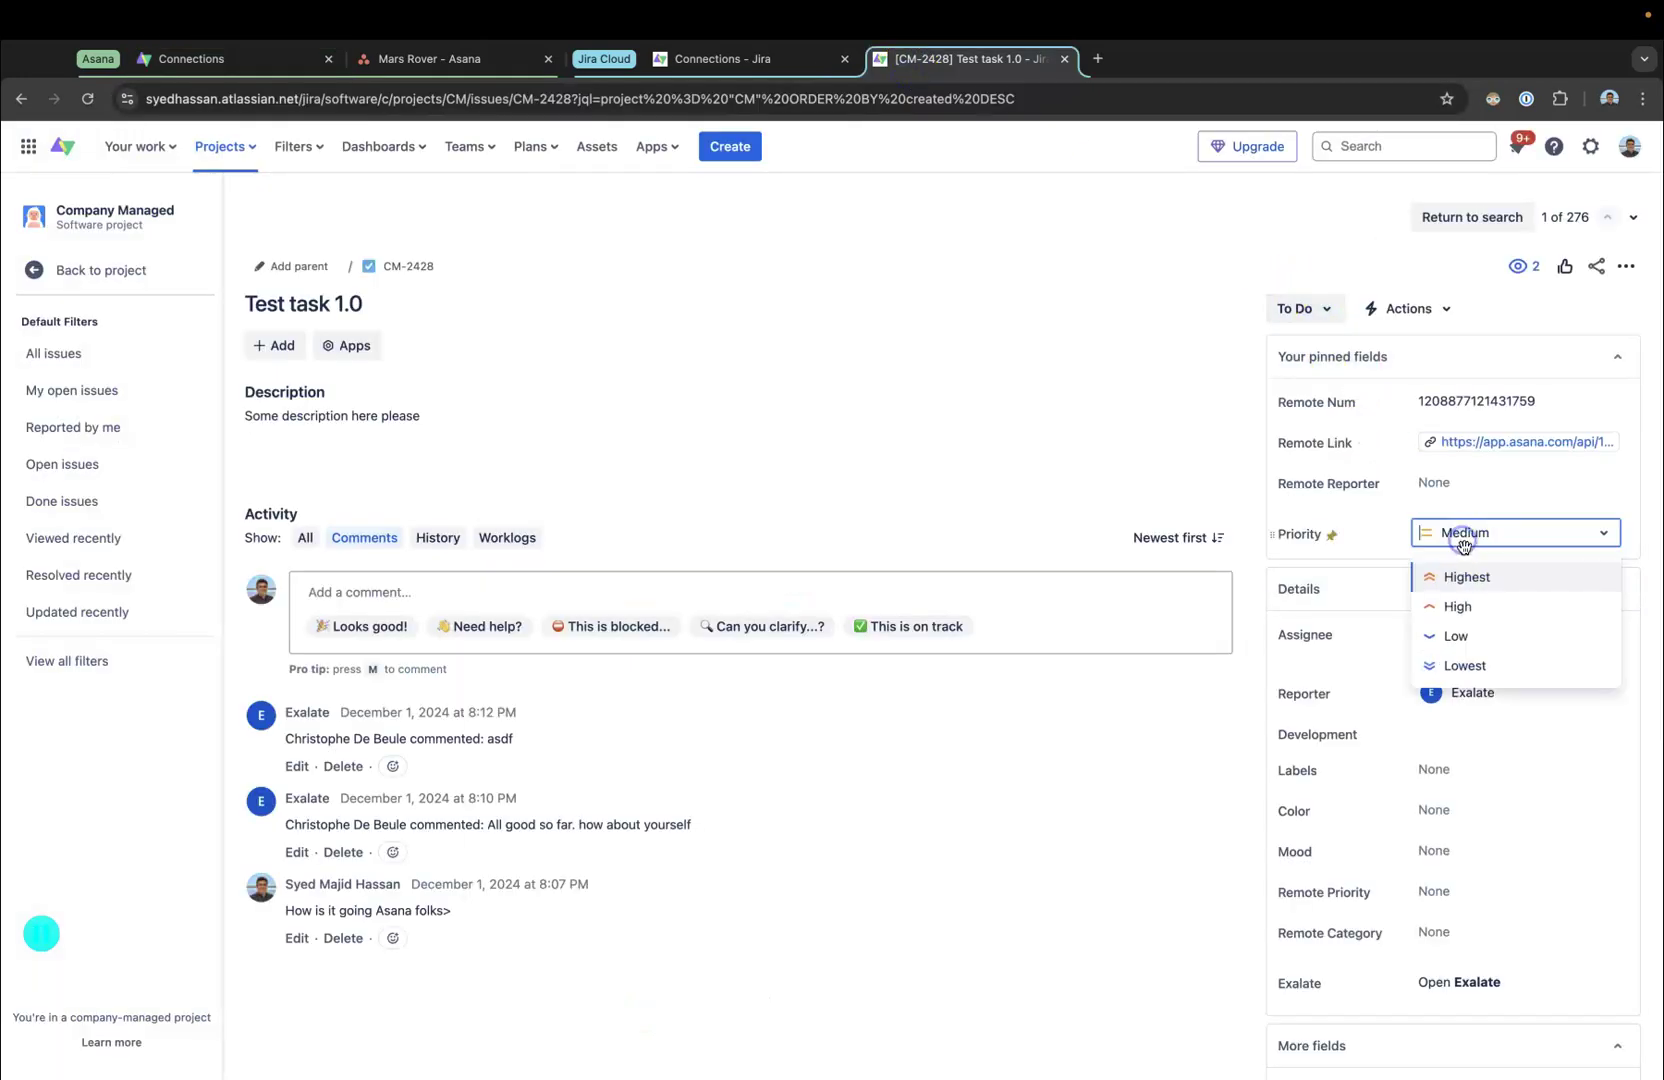
pyautogui.click(1460, 604)
pyautogui.click(440, 60)
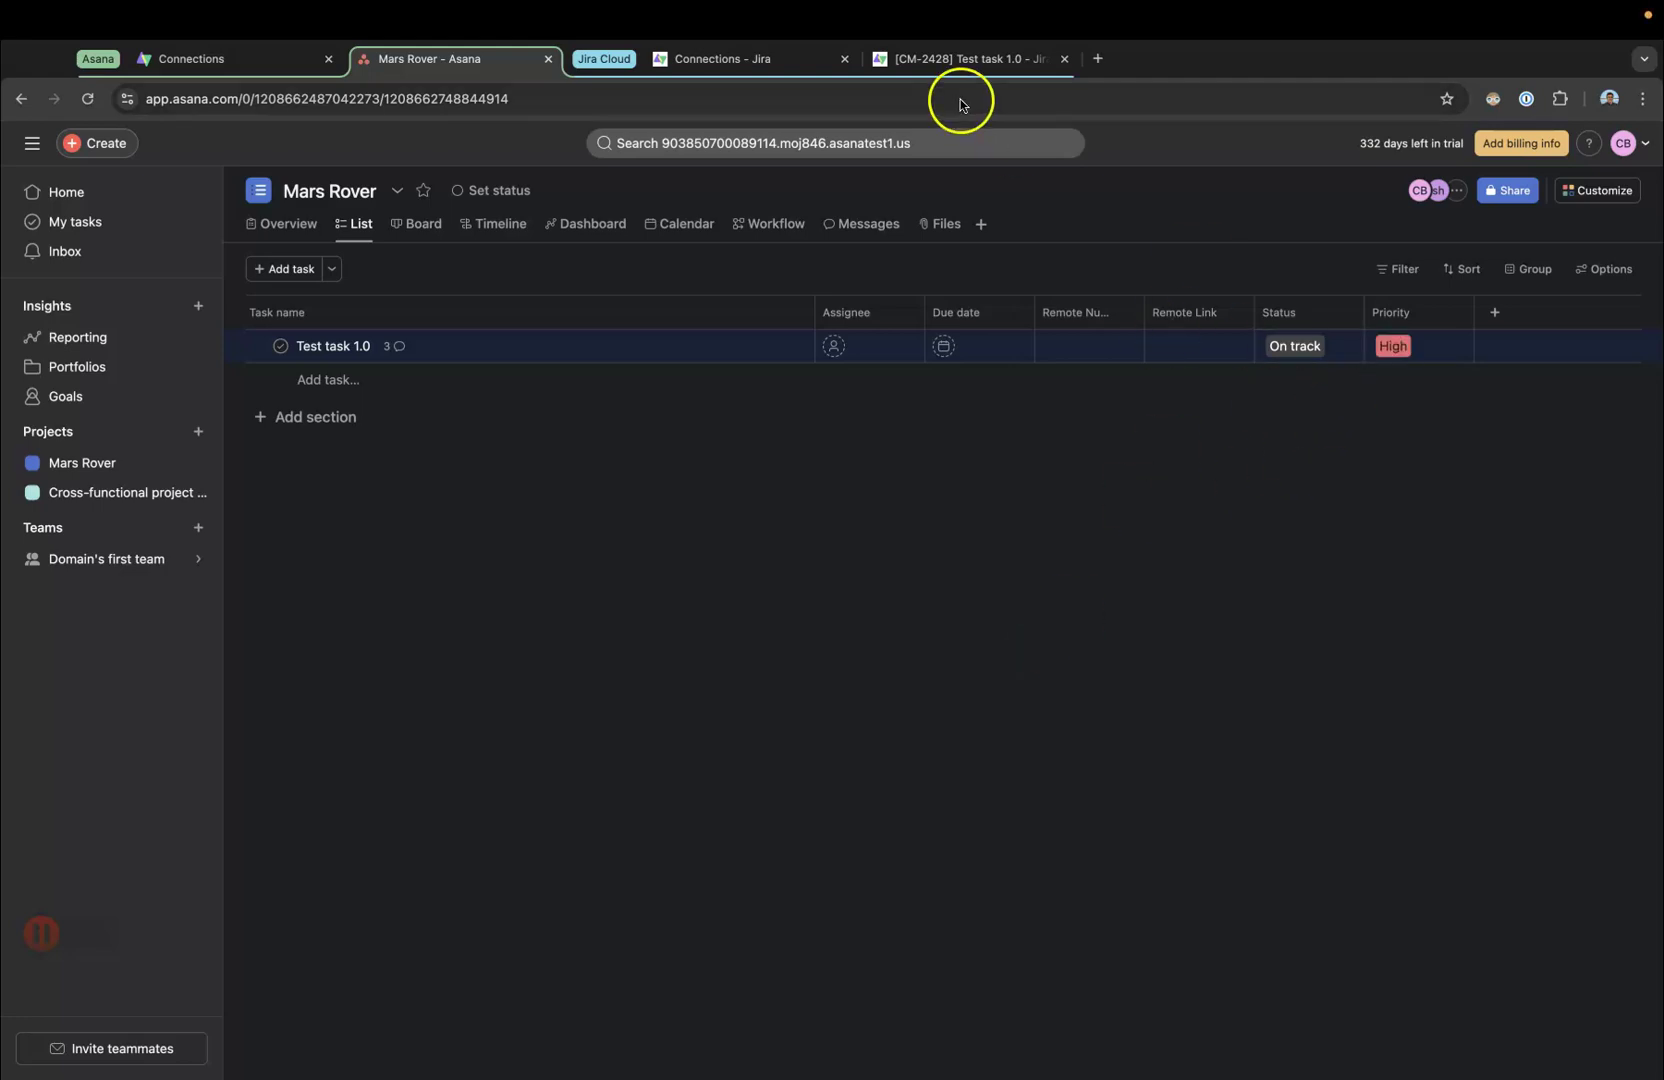
# - Set Jira issue CM-2428 to In Progress and its priority to Low
pyautogui.click(955, 59)
pyautogui.click(1329, 310)
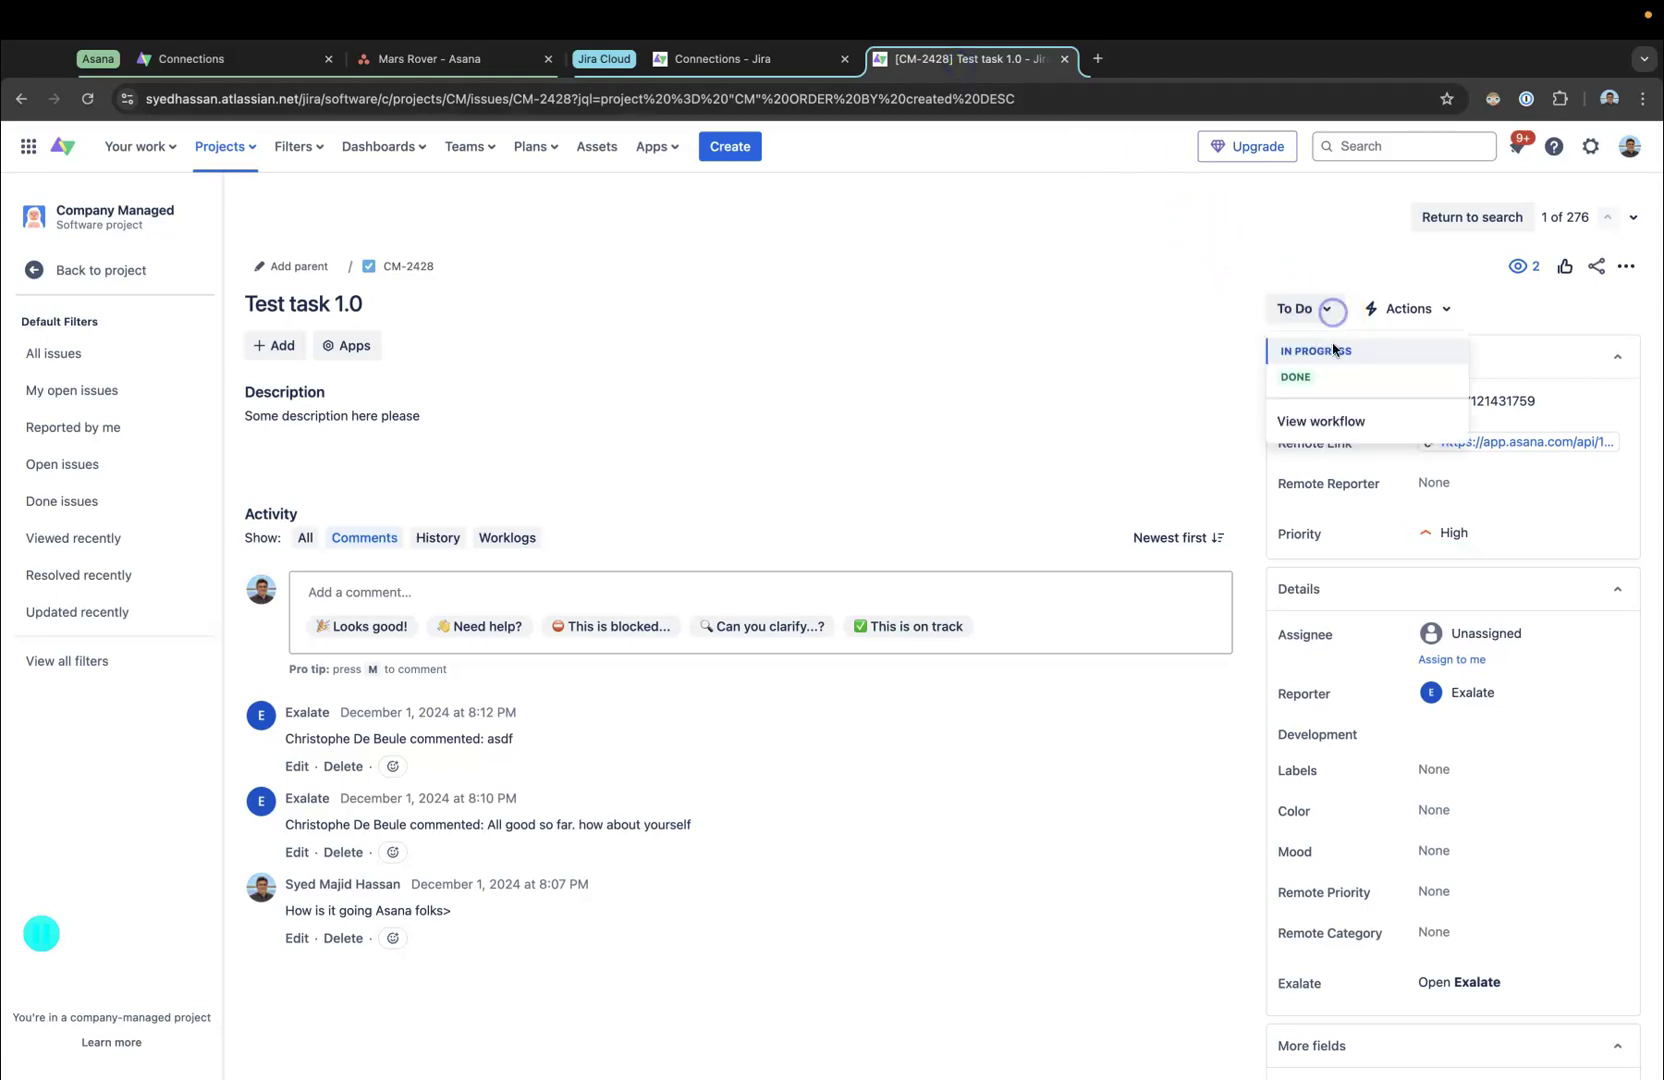
pyautogui.click(1332, 353)
pyautogui.click(1454, 533)
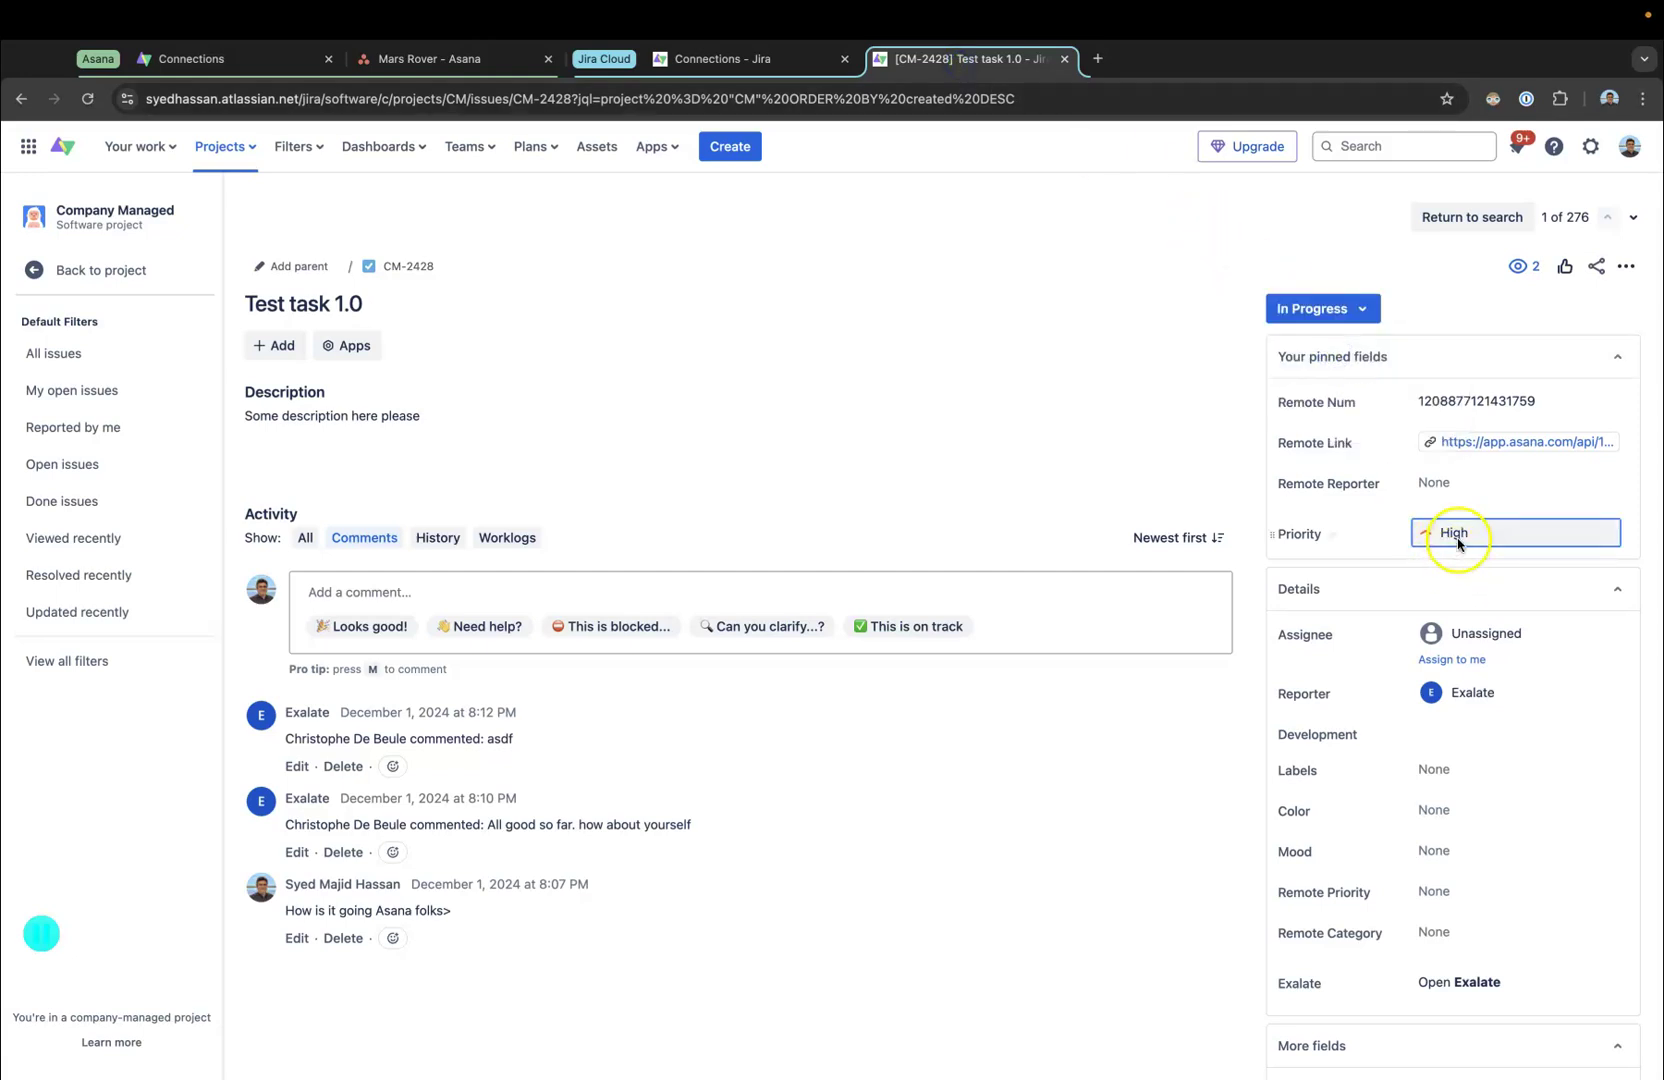
pyautogui.click(1476, 637)
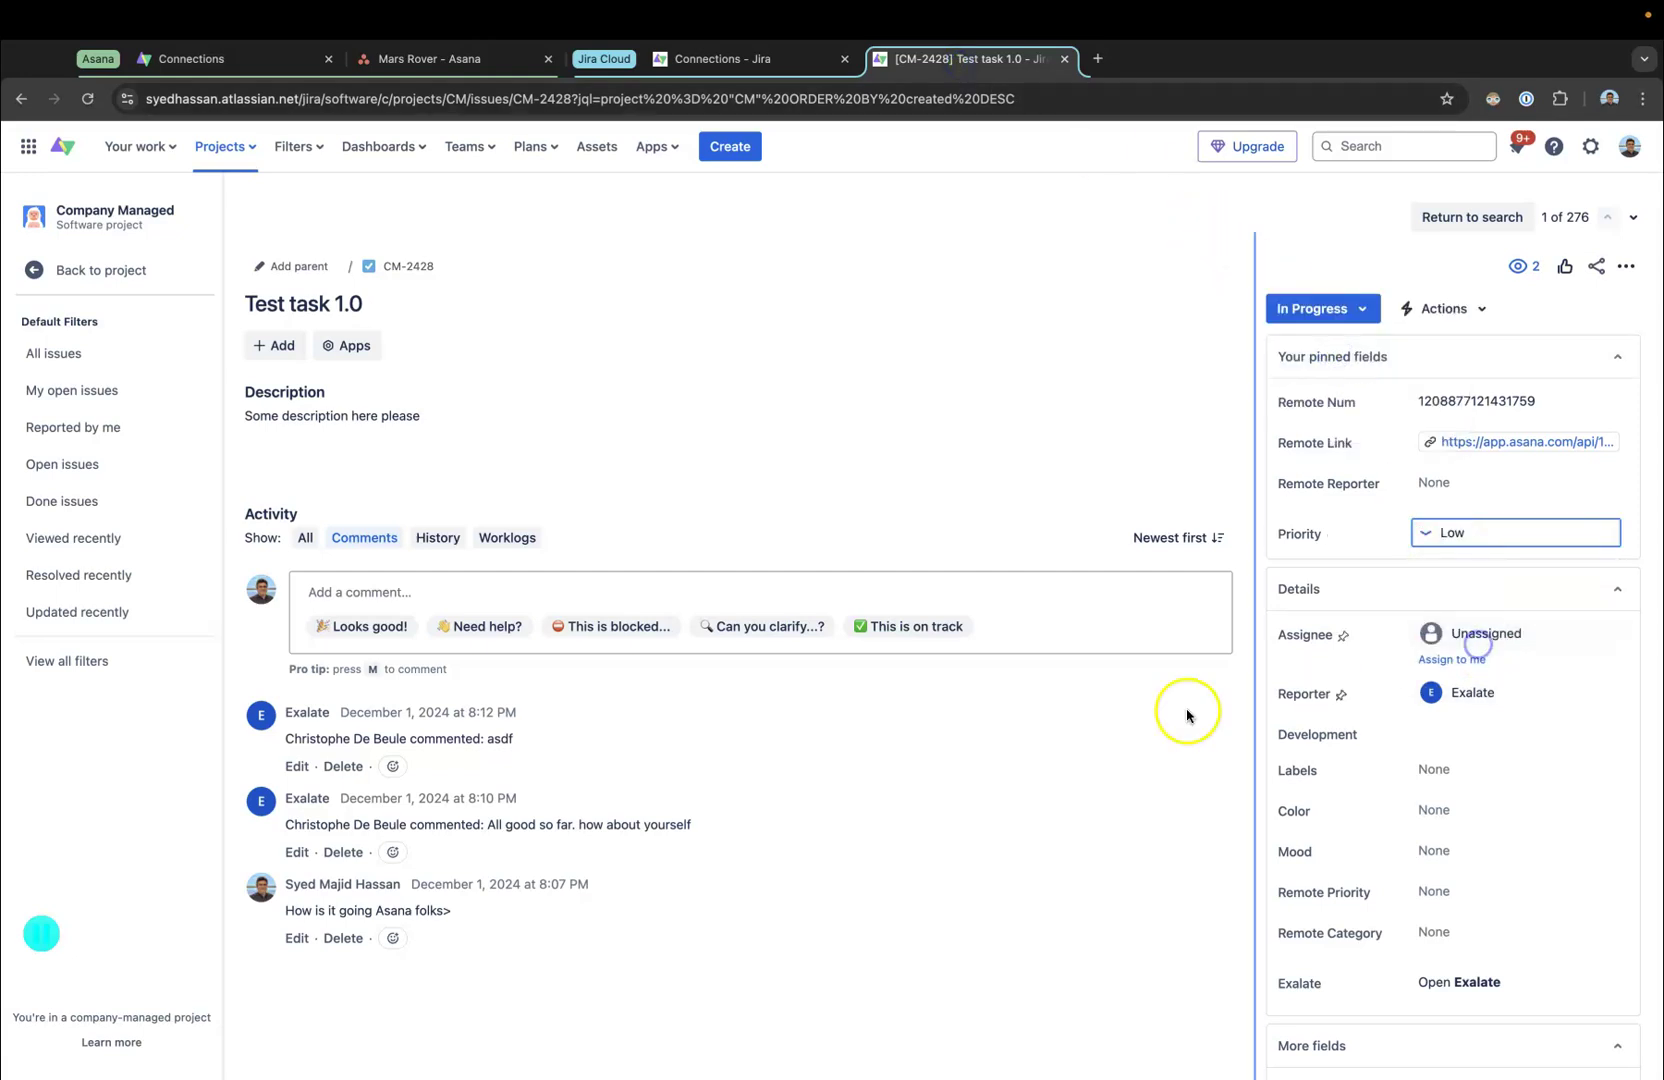
# - Post the comment "endign now" on Jira issue CM-2428 and check the synced fields and comments of Test task 1.0 in Asana
pyautogui.click(521, 594)
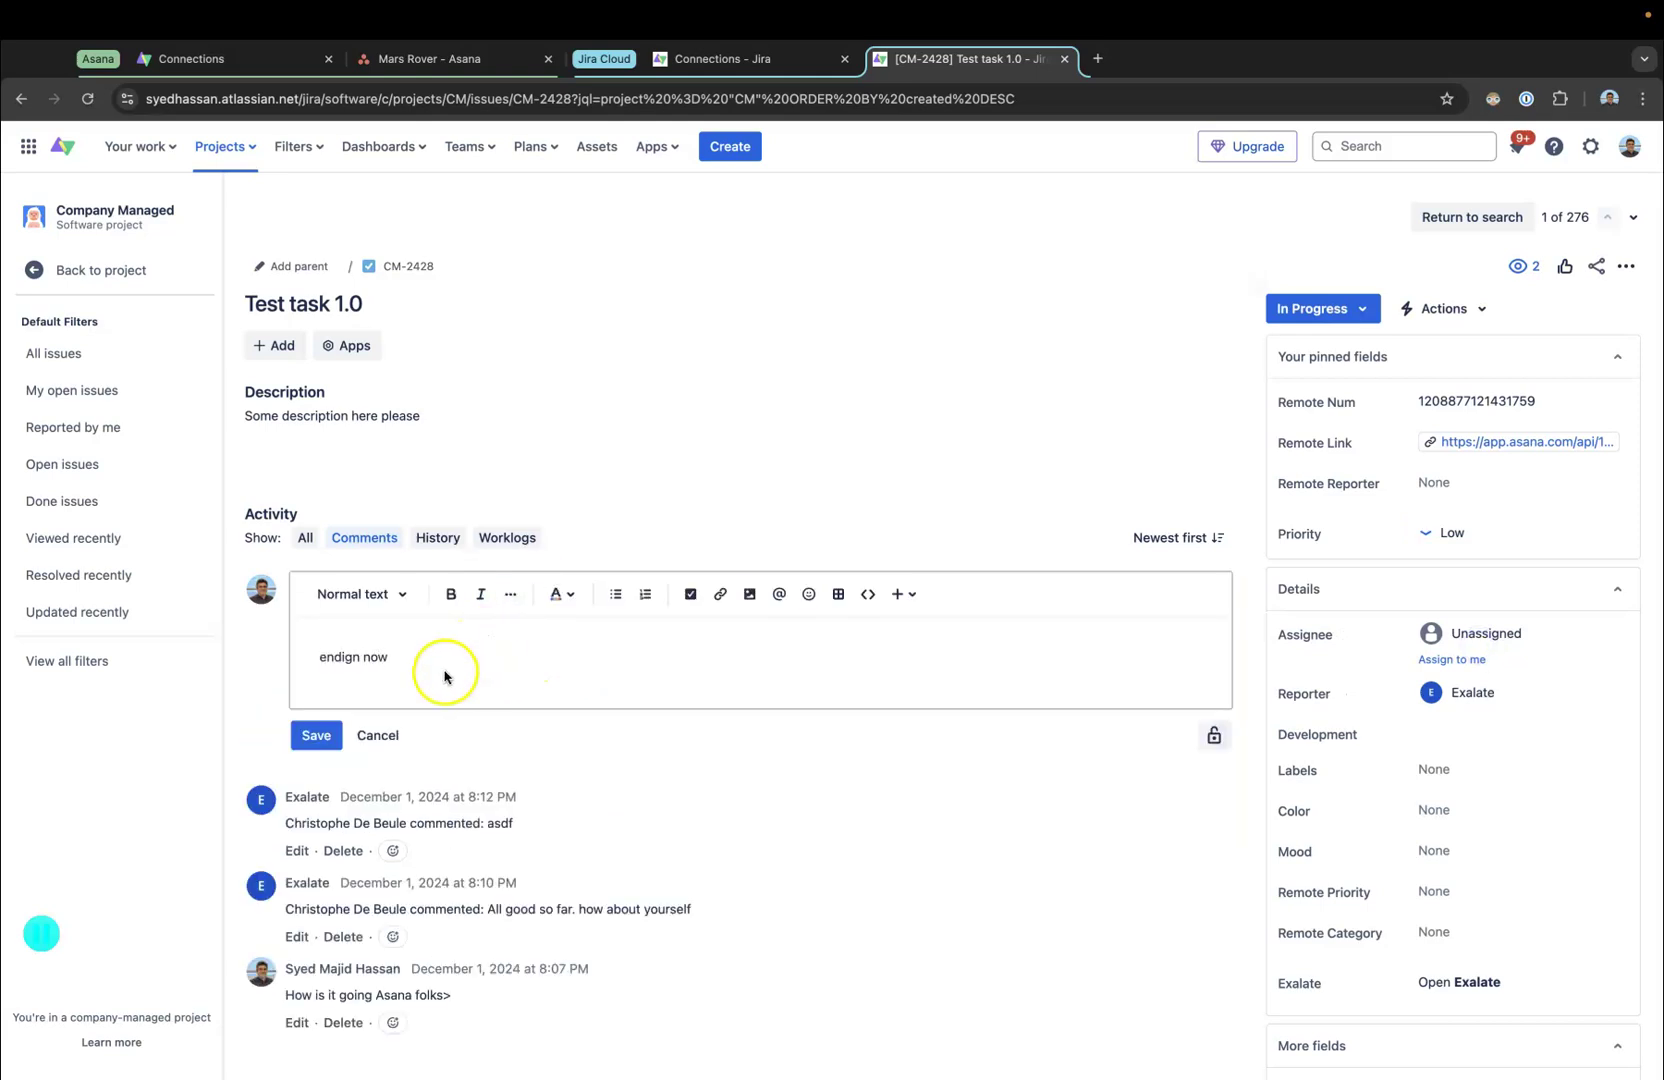
pyautogui.click(316, 735)
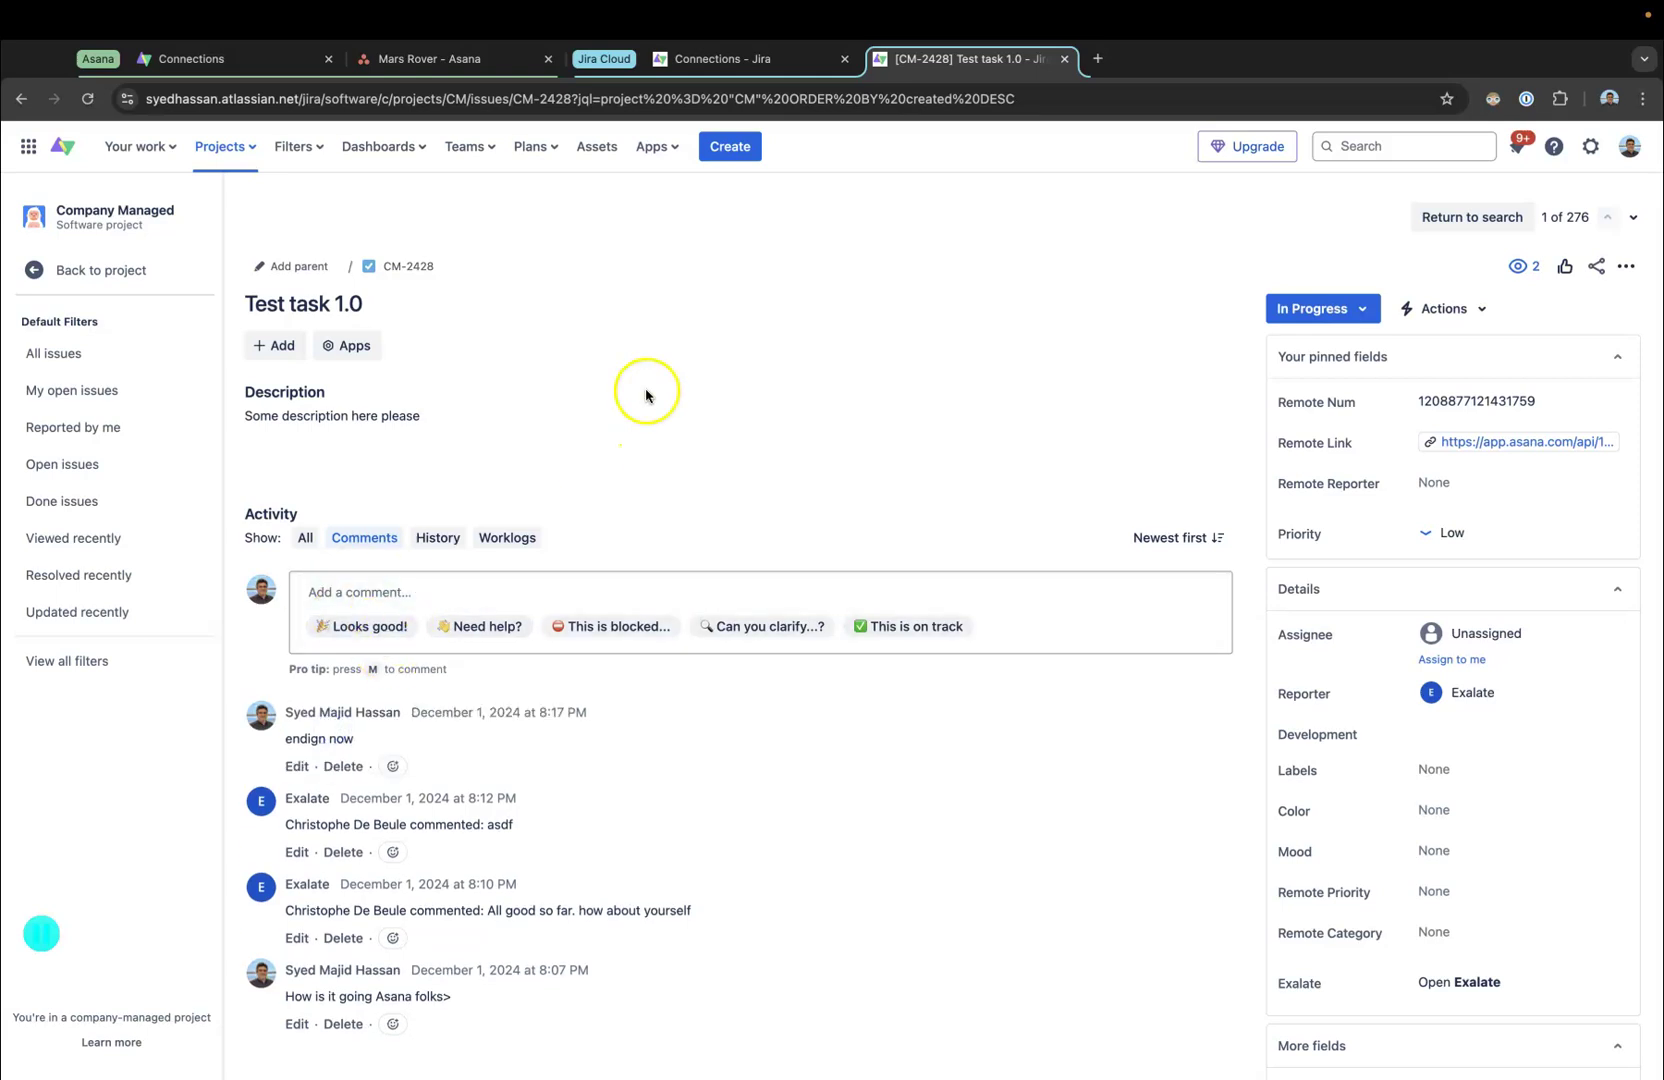
pyautogui.click(470, 58)
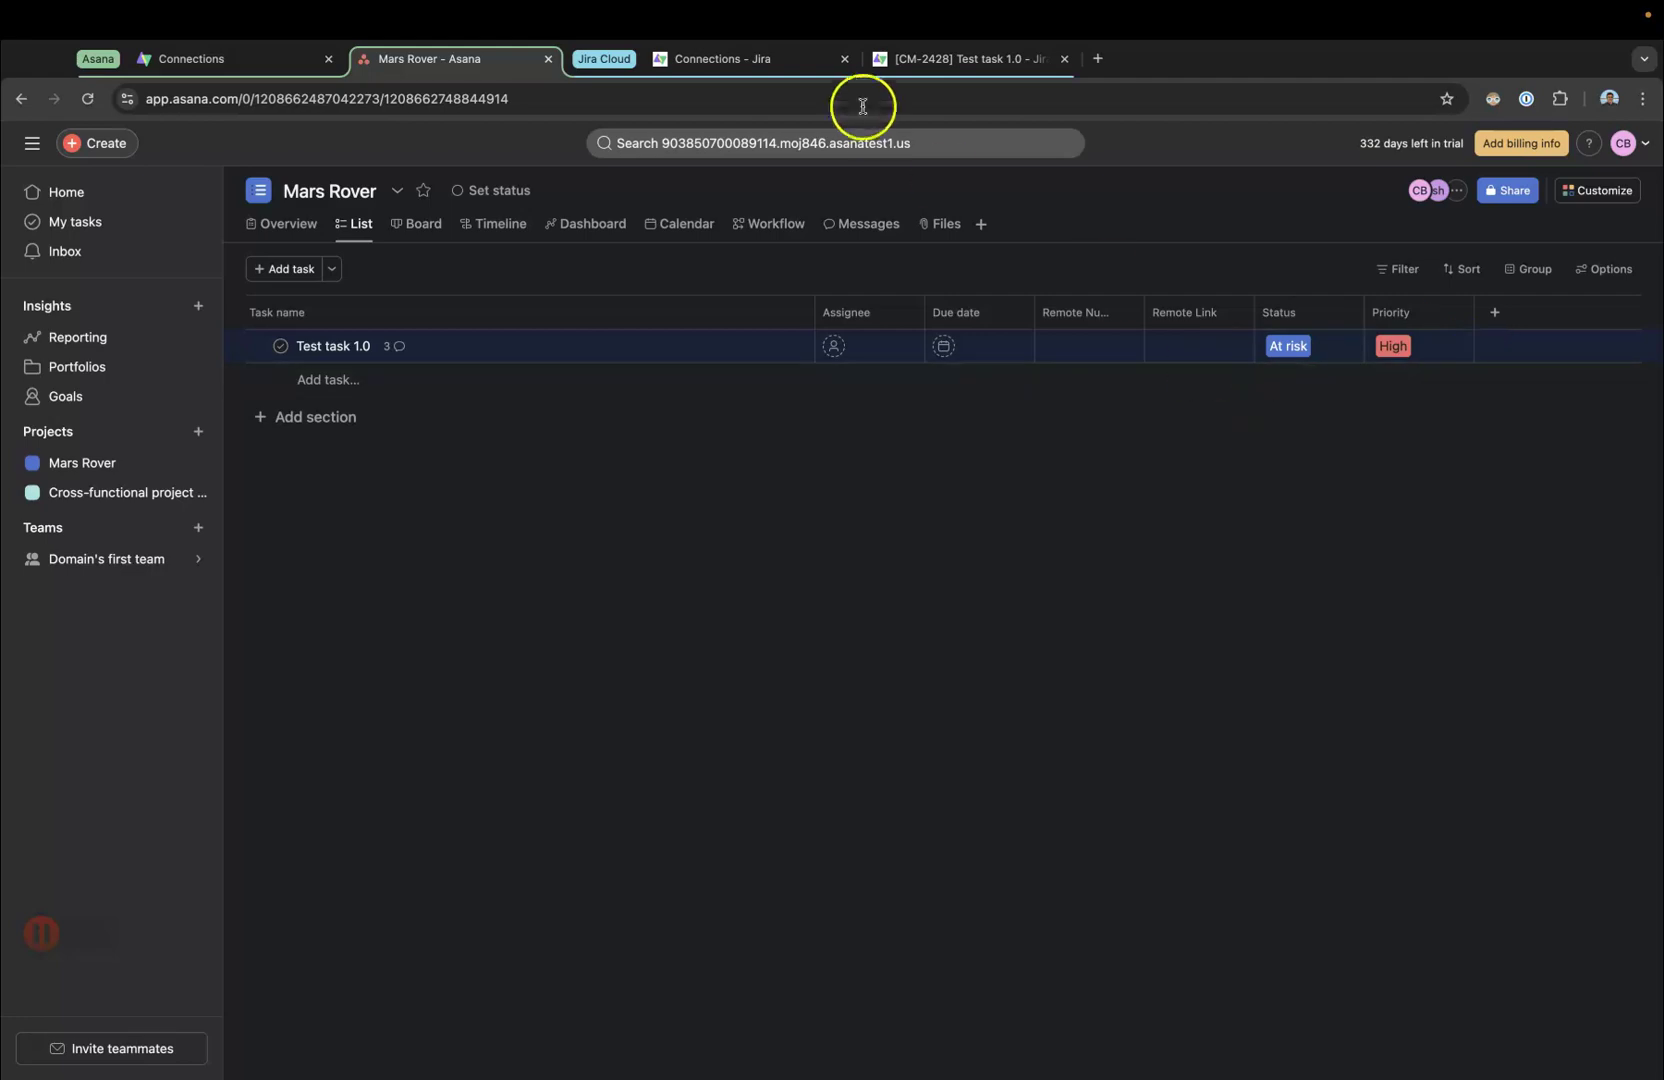
pyautogui.click(590, 347)
pyautogui.scroll(-3, 1251, 687)
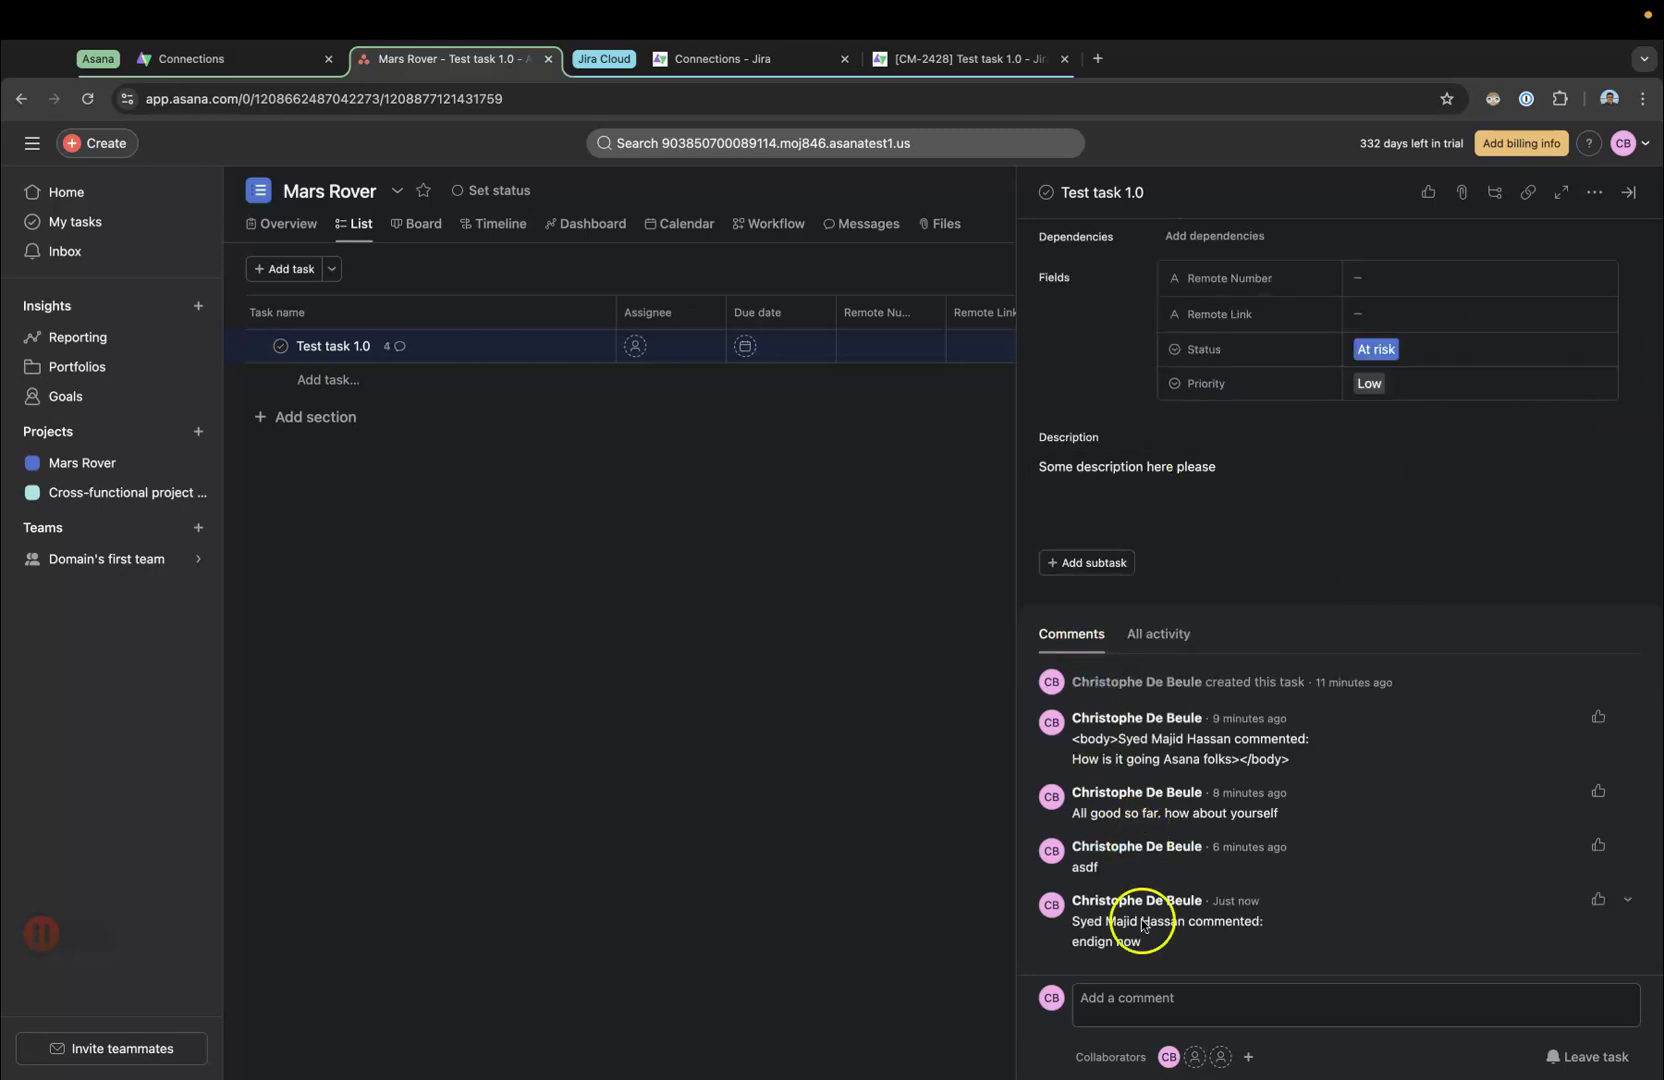
pyautogui.moveTo(1082, 942); pyautogui.dragTo(1071, 942)
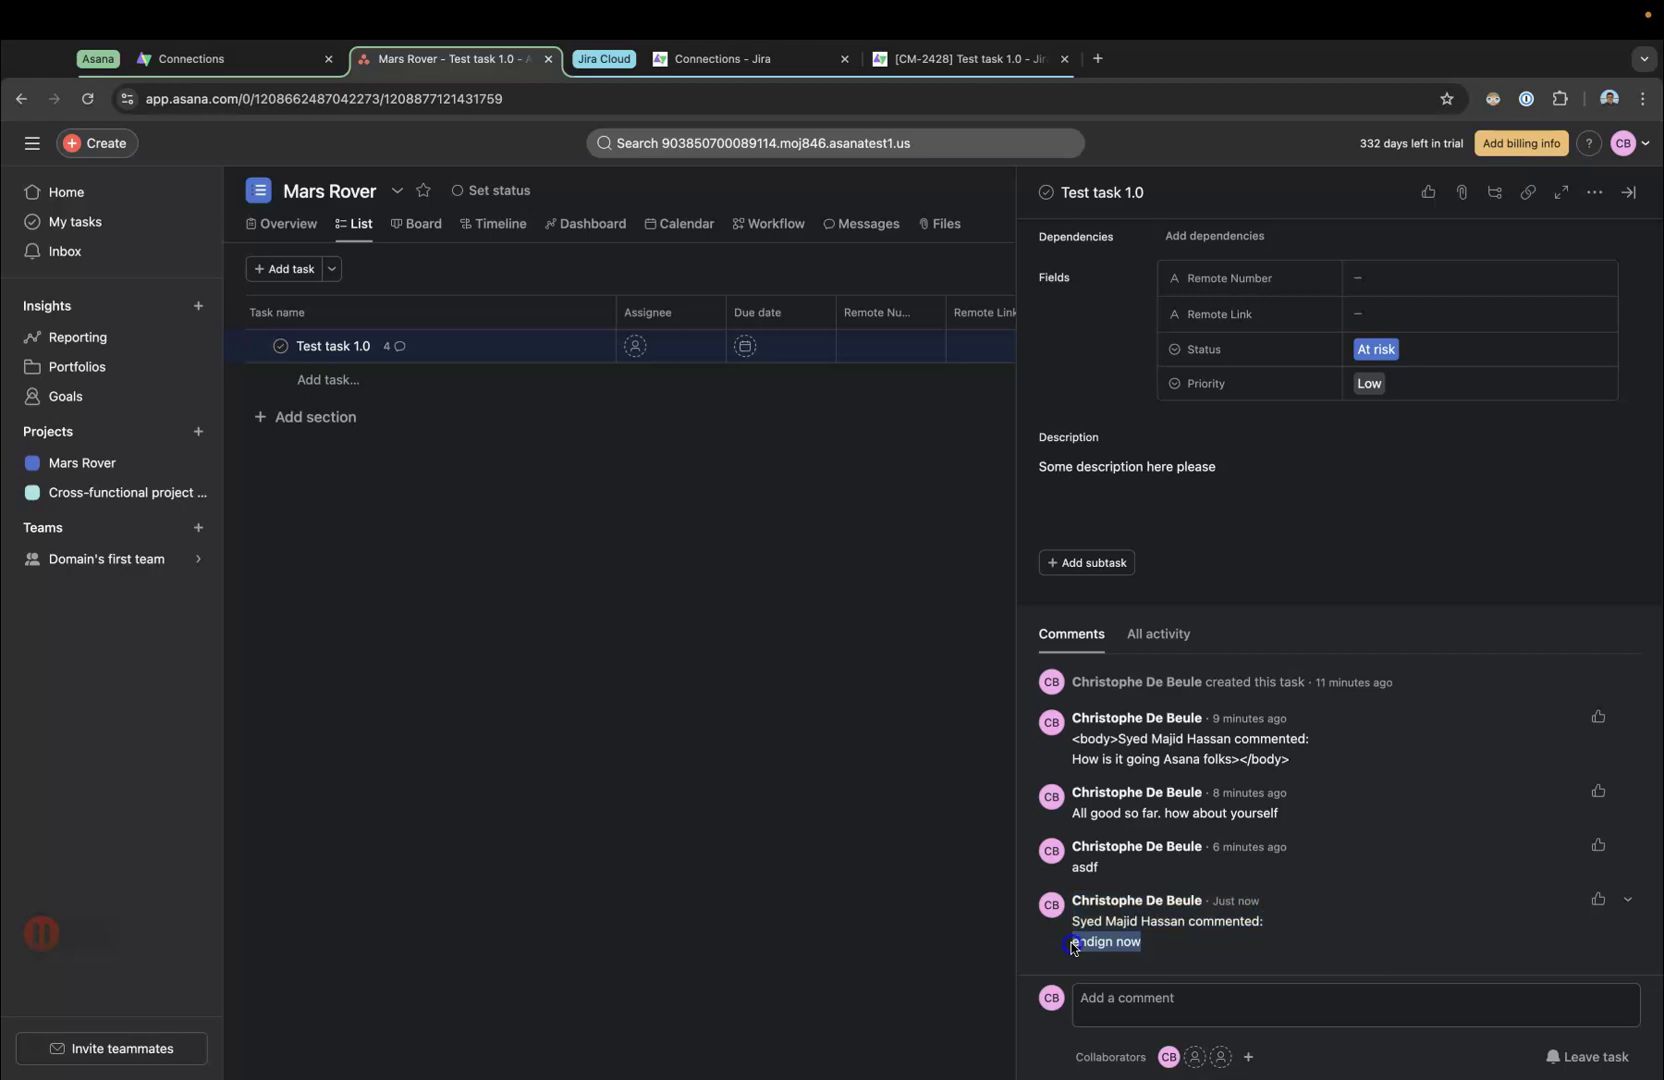
pyautogui.click(796, 894)
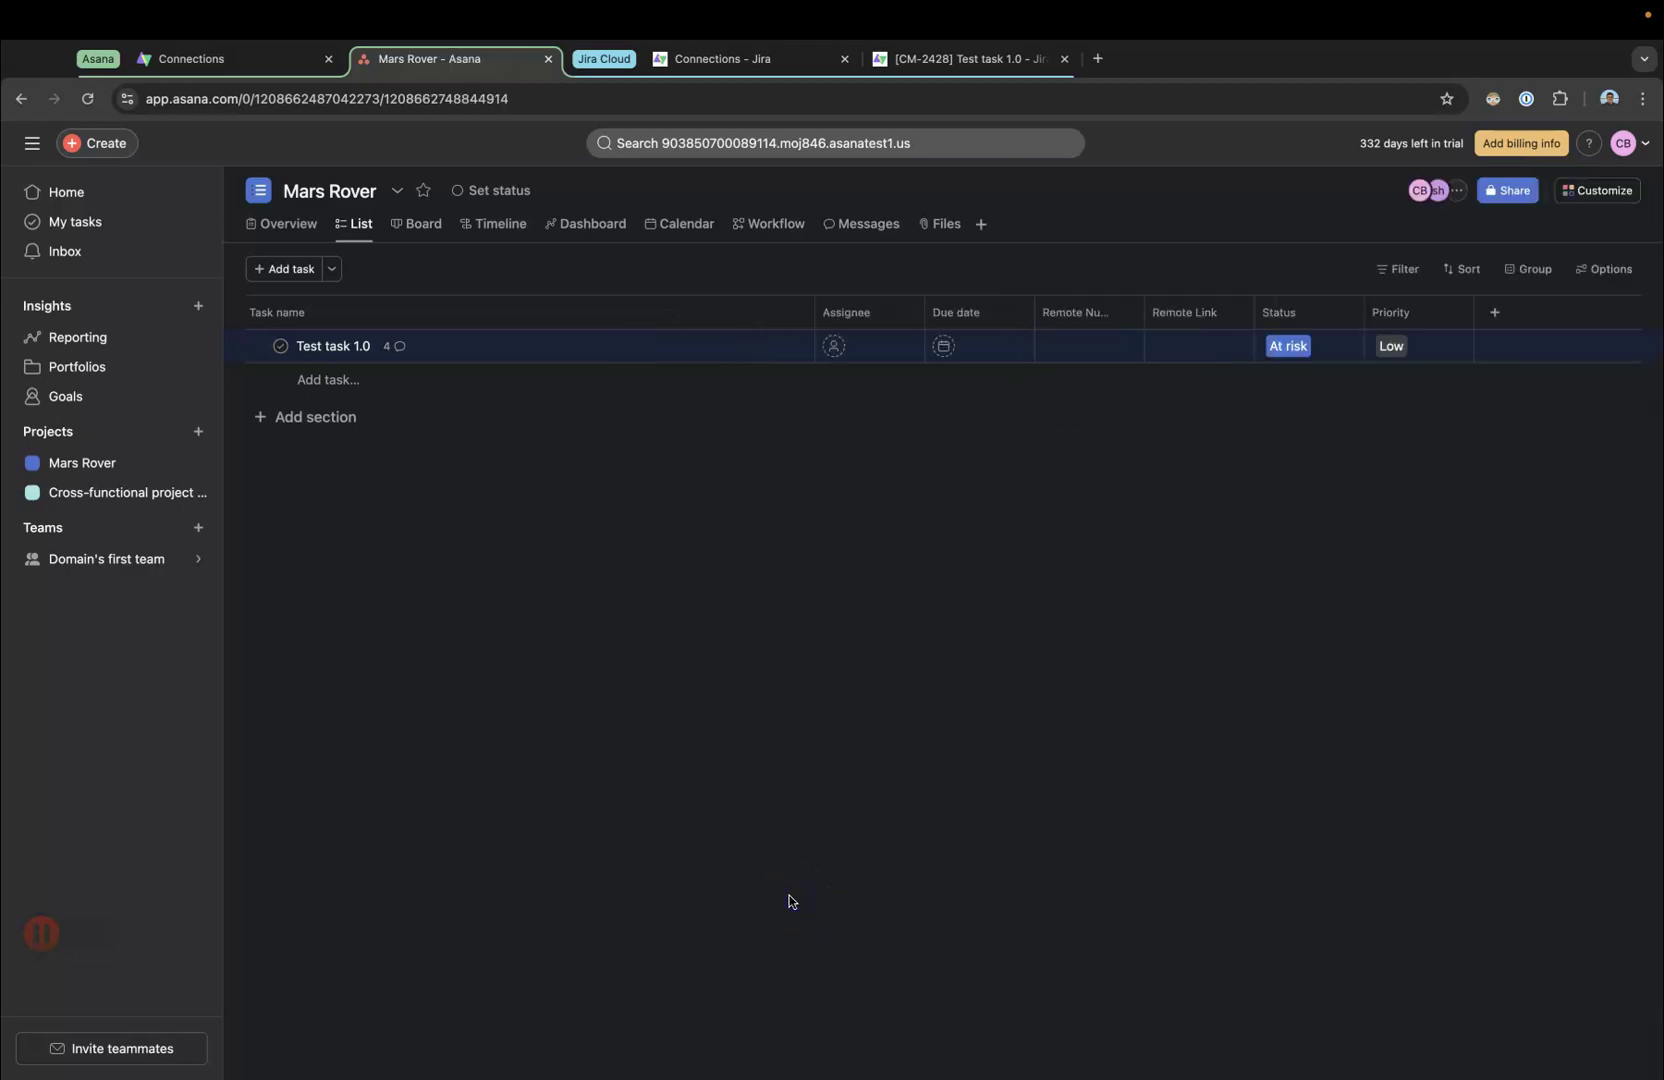